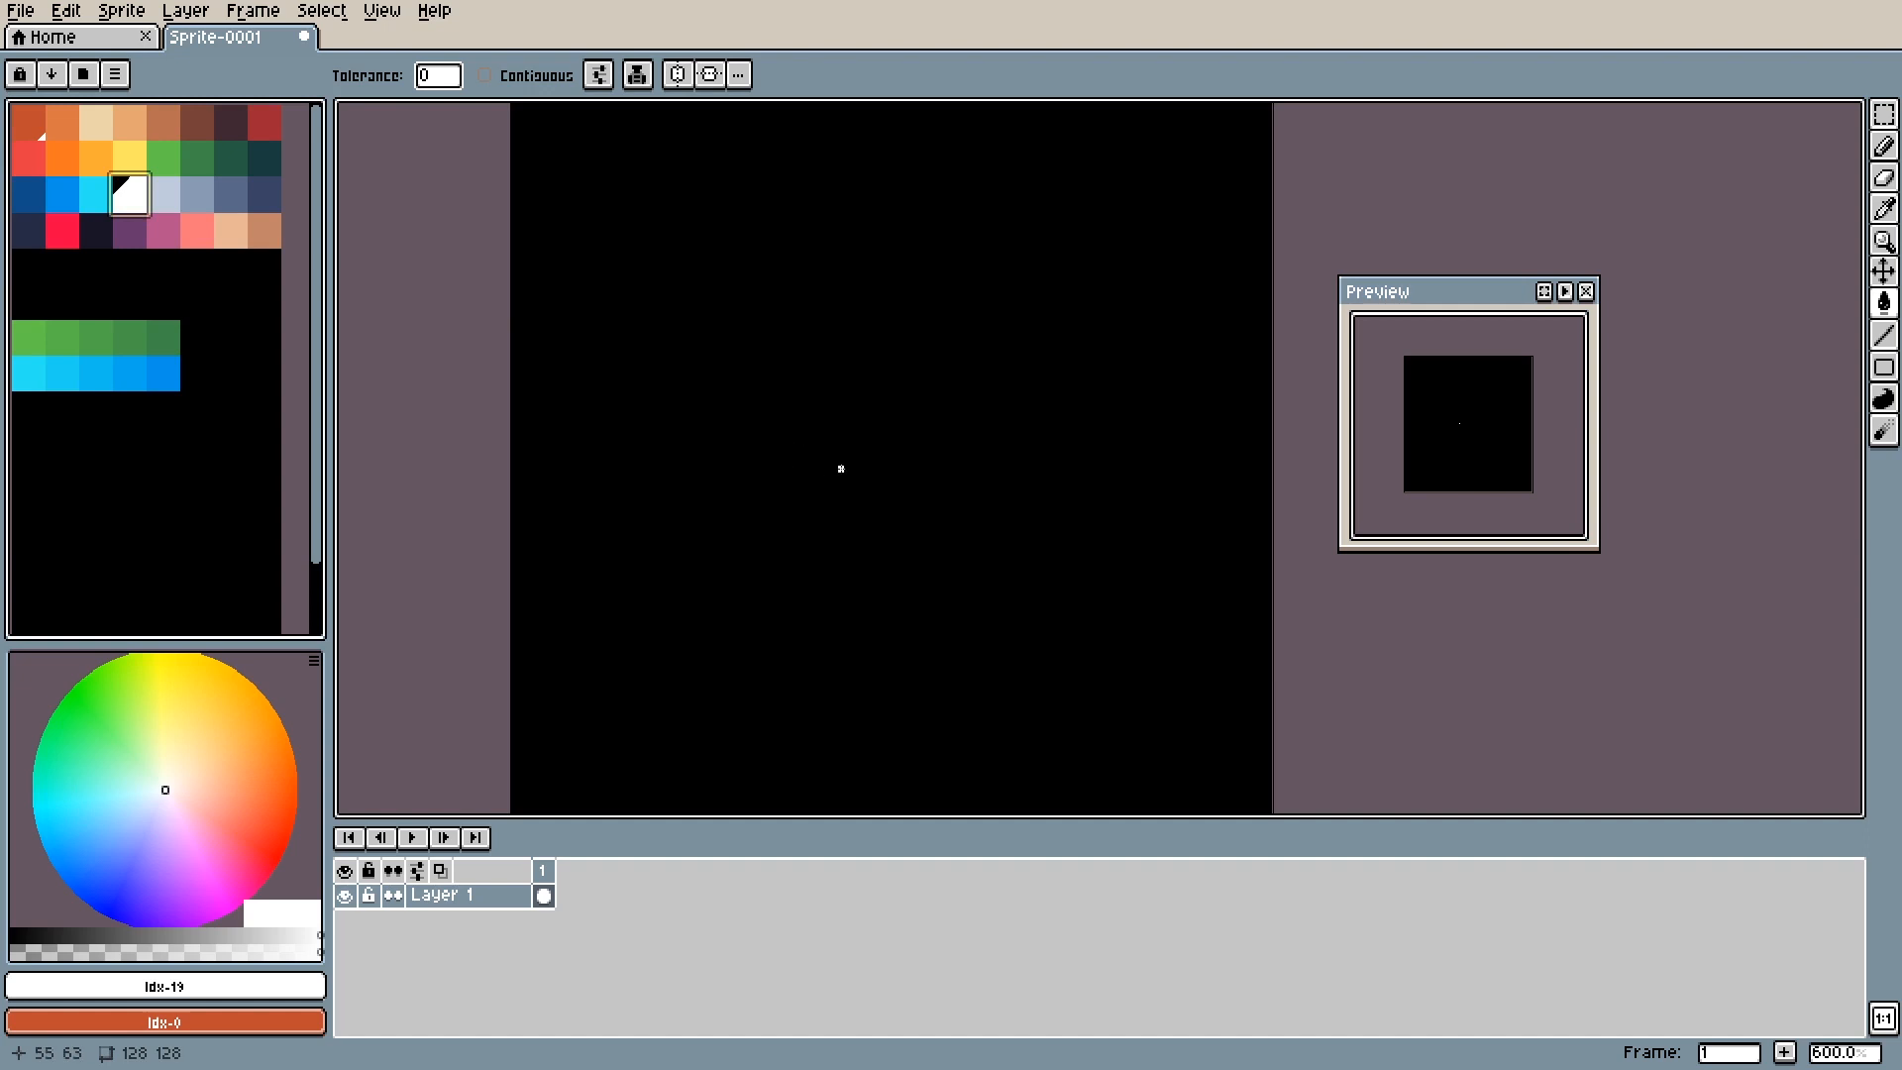
pyautogui.moveTo(814, 514); pyautogui.dragTo(742, 448)
pyautogui.scroll(2, 799, 575)
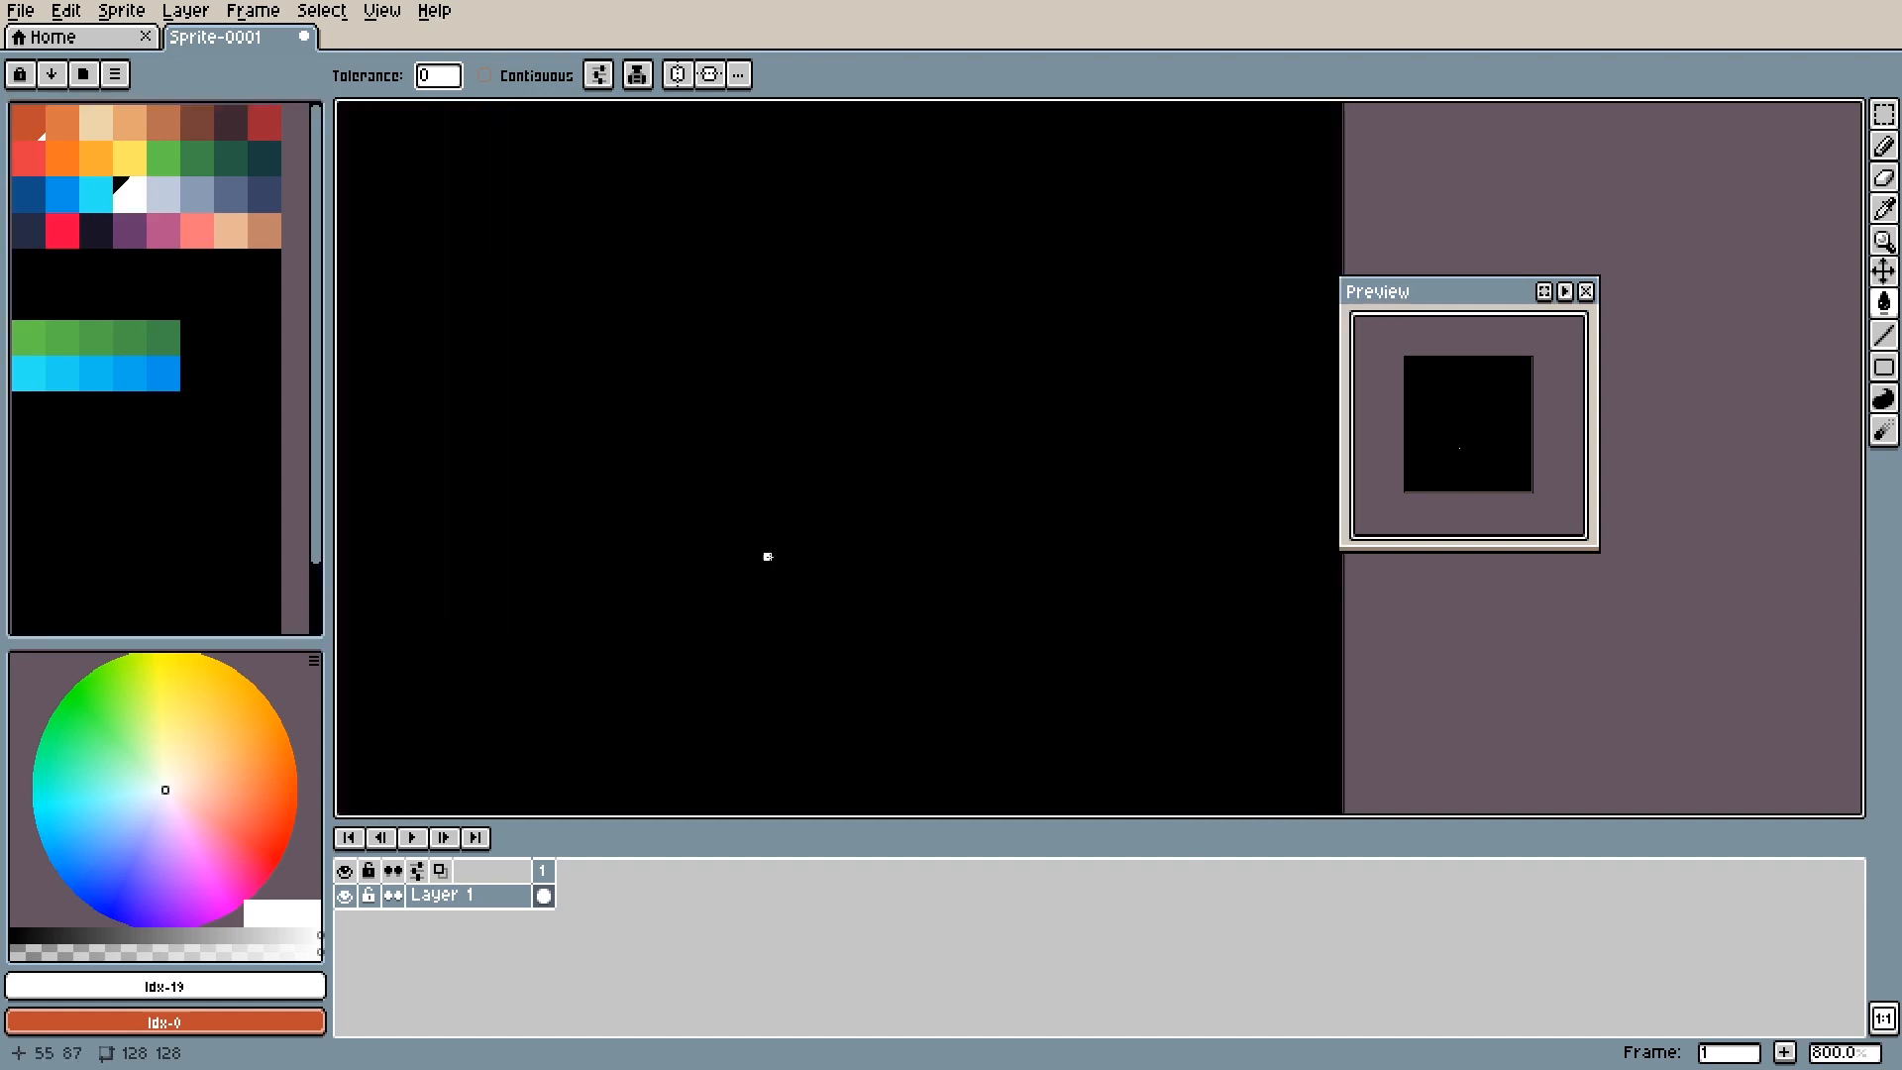
pyautogui.scroll(-1, 811, 567)
pyautogui.scroll(1, 808, 541)
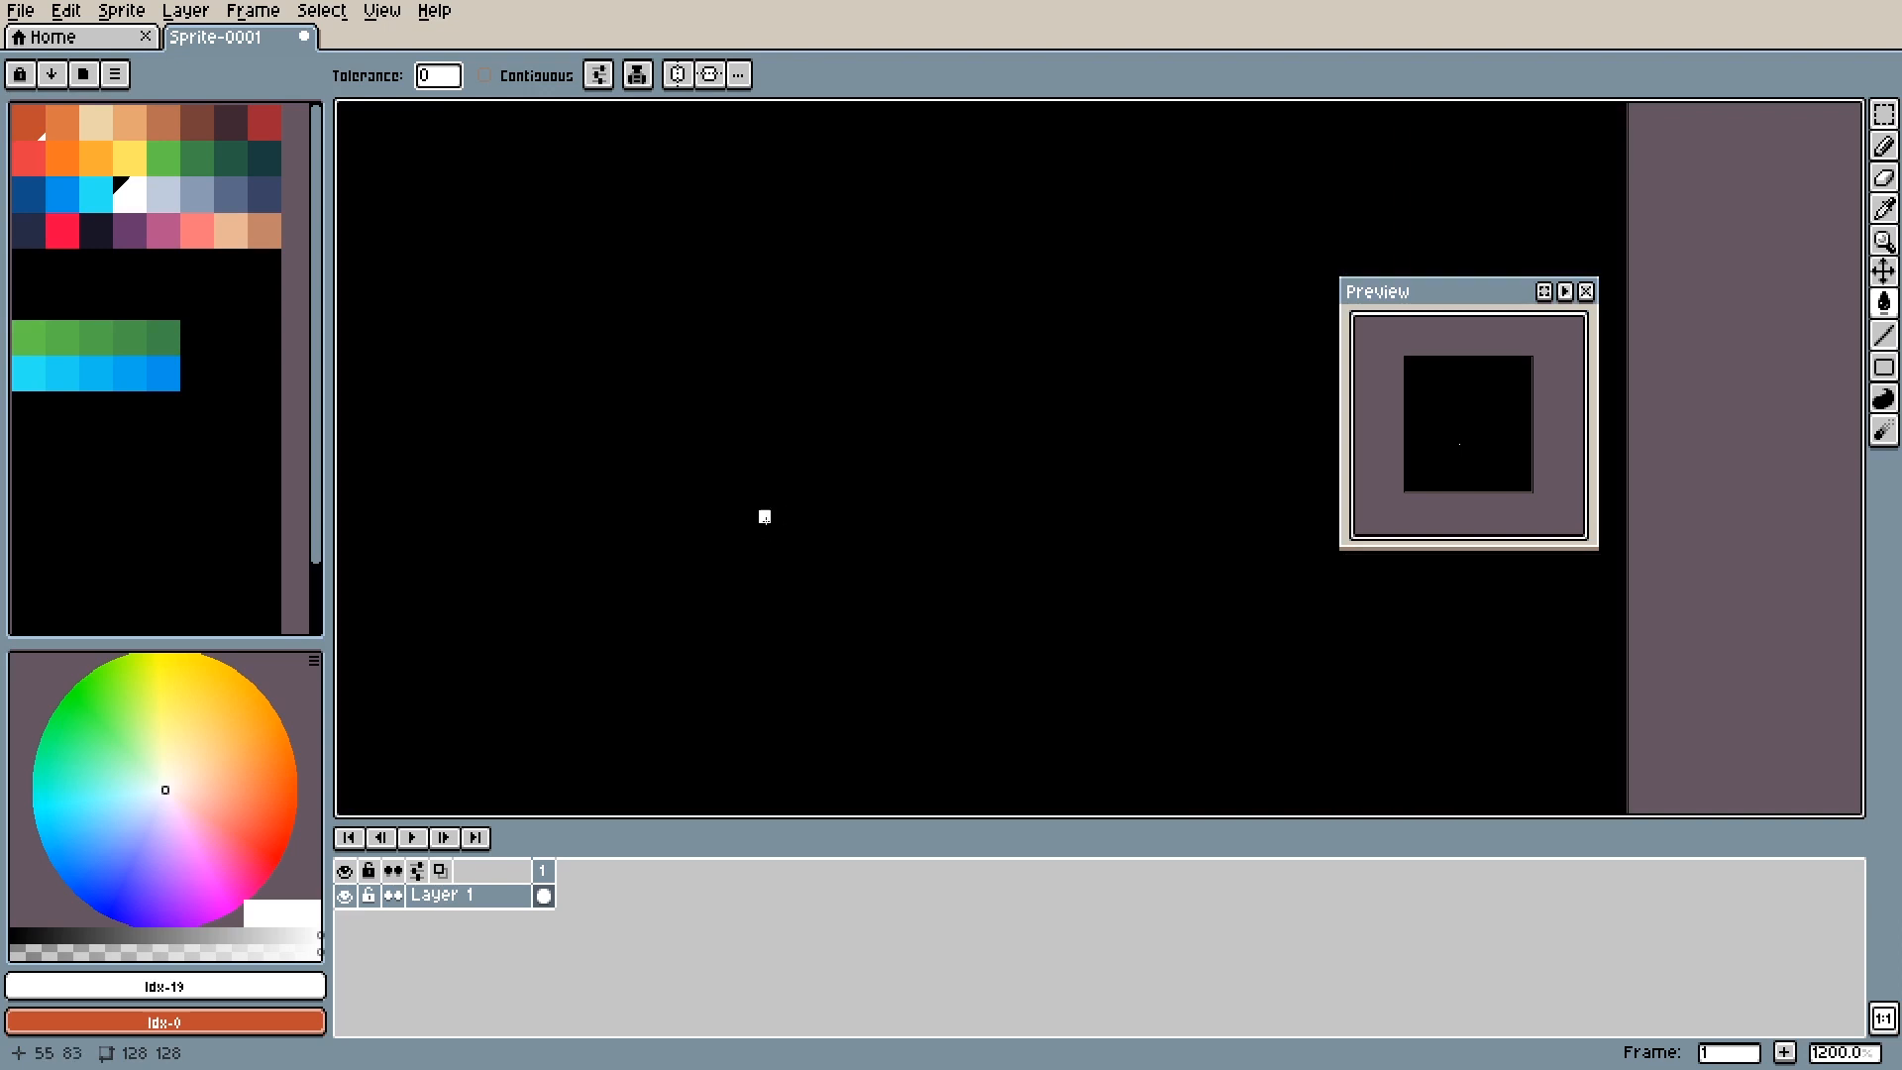
pyautogui.click(812, 401)
pyautogui.hotkey('ctrl', 'z')
pyautogui.press('b')
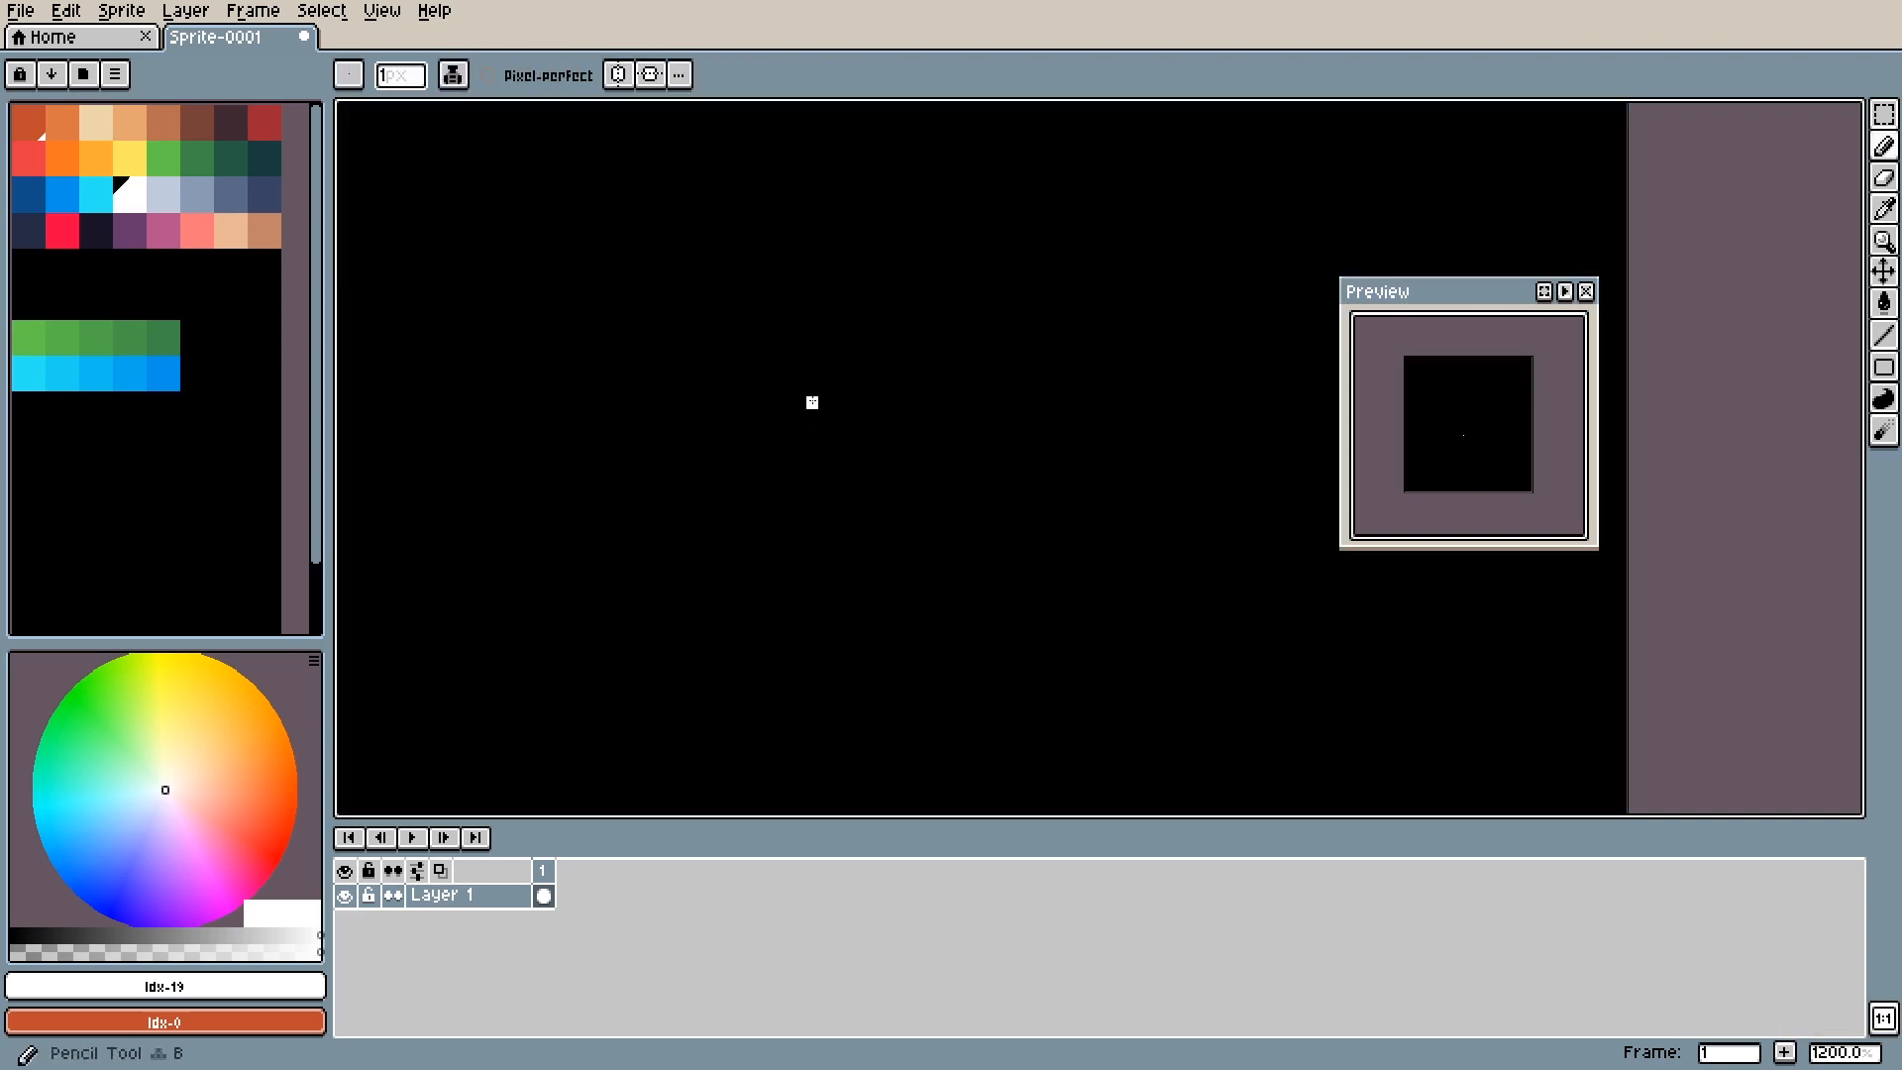
pyautogui.moveTo(813, 400)
pyautogui.mouseDown()
pyautogui.moveTo(823, 416)
pyautogui.moveTo(802, 415)
pyautogui.moveTo(801, 393)
pyautogui.mouseUp()
pyautogui.click(823, 391)
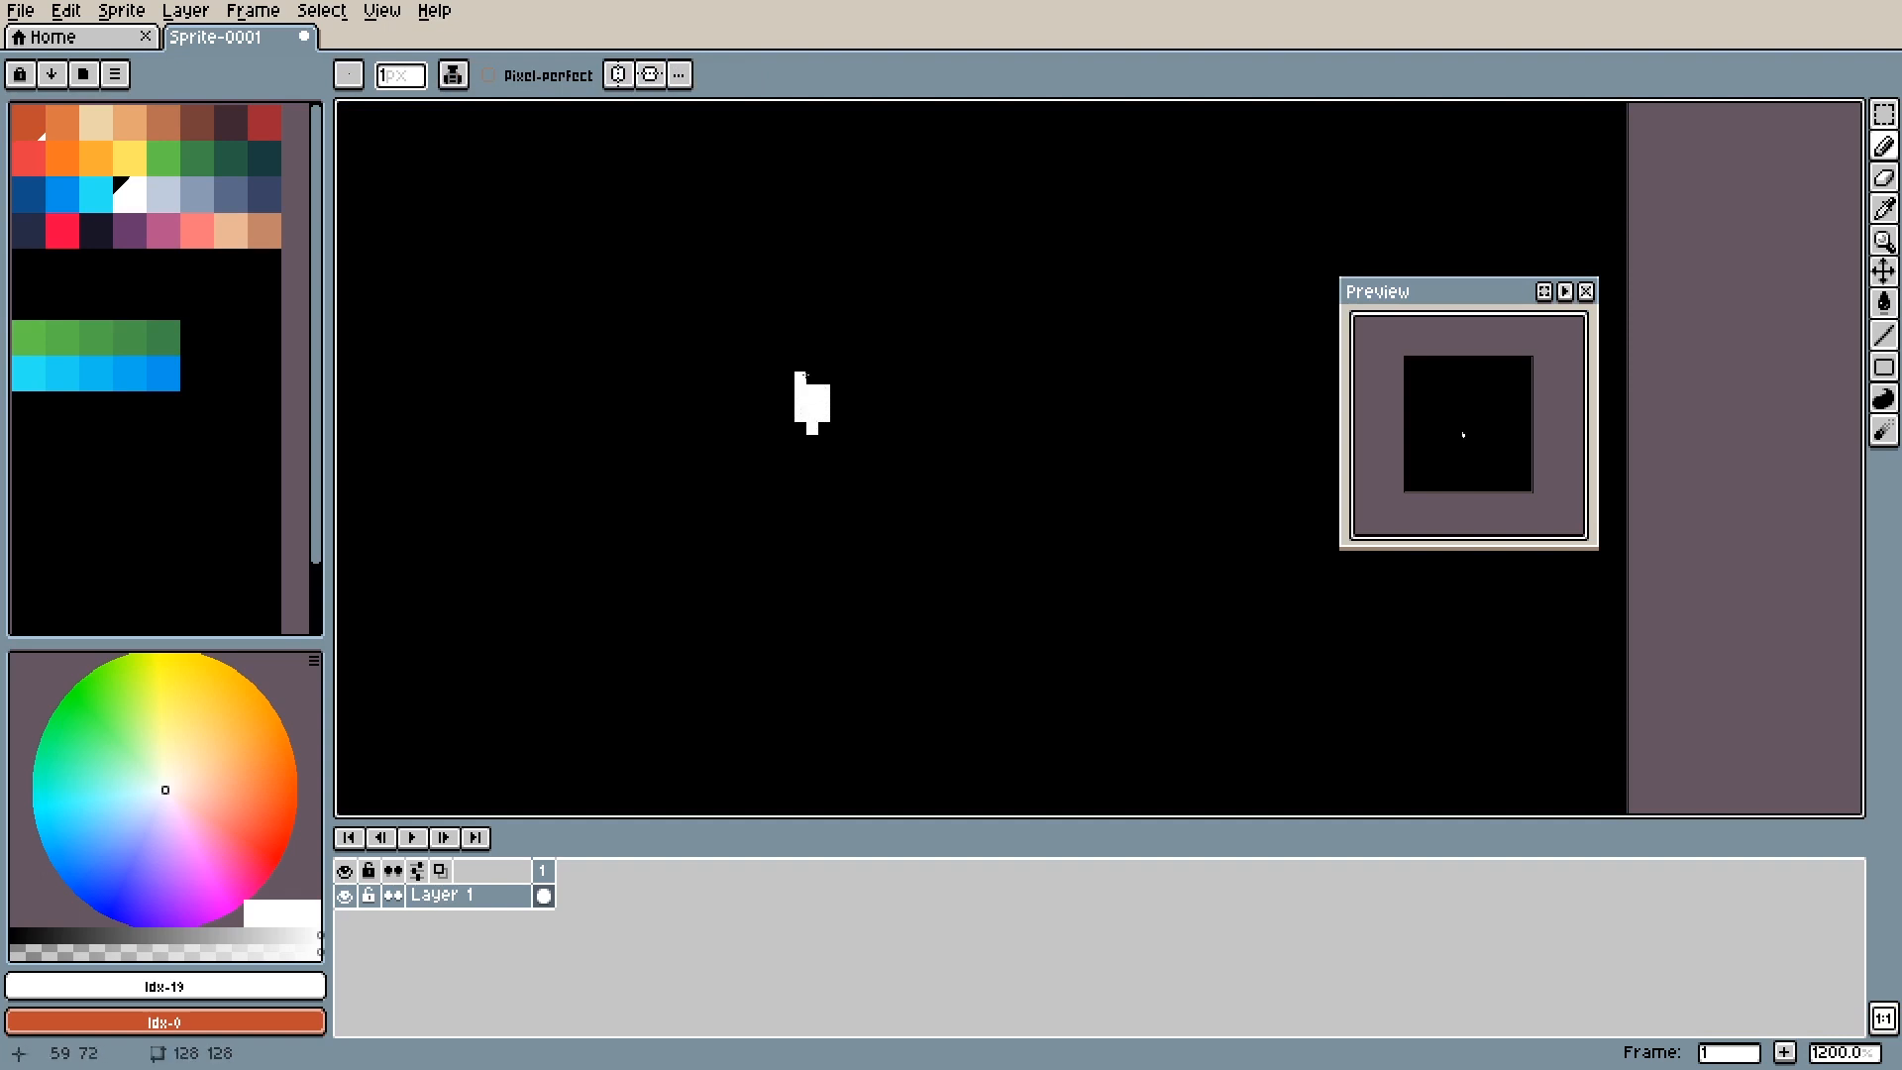
pyautogui.click(810, 377)
pyautogui.press('e')
pyautogui.click(801, 377)
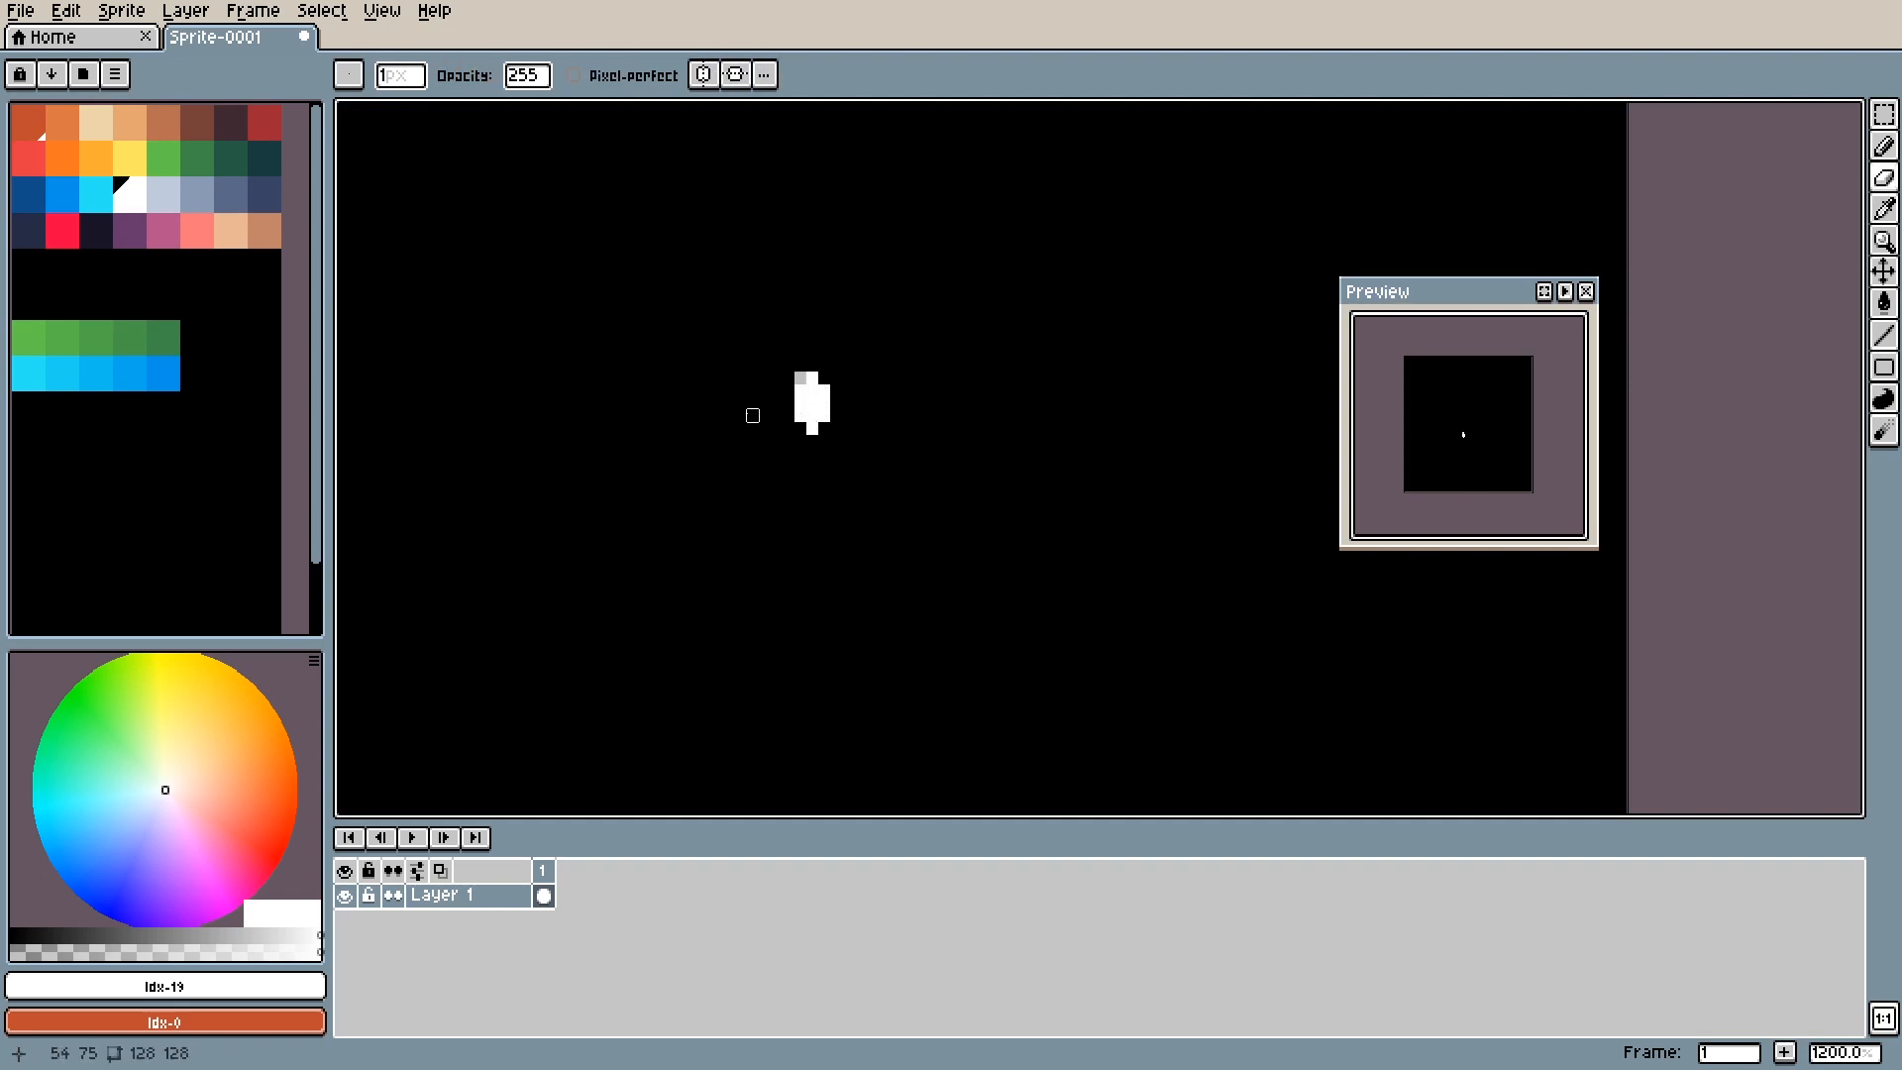
pyautogui.hotkey('ctrl', 'z')
pyautogui.hotkey('ctrl', 'z')
pyautogui.hotkey('ctrl', 'z')
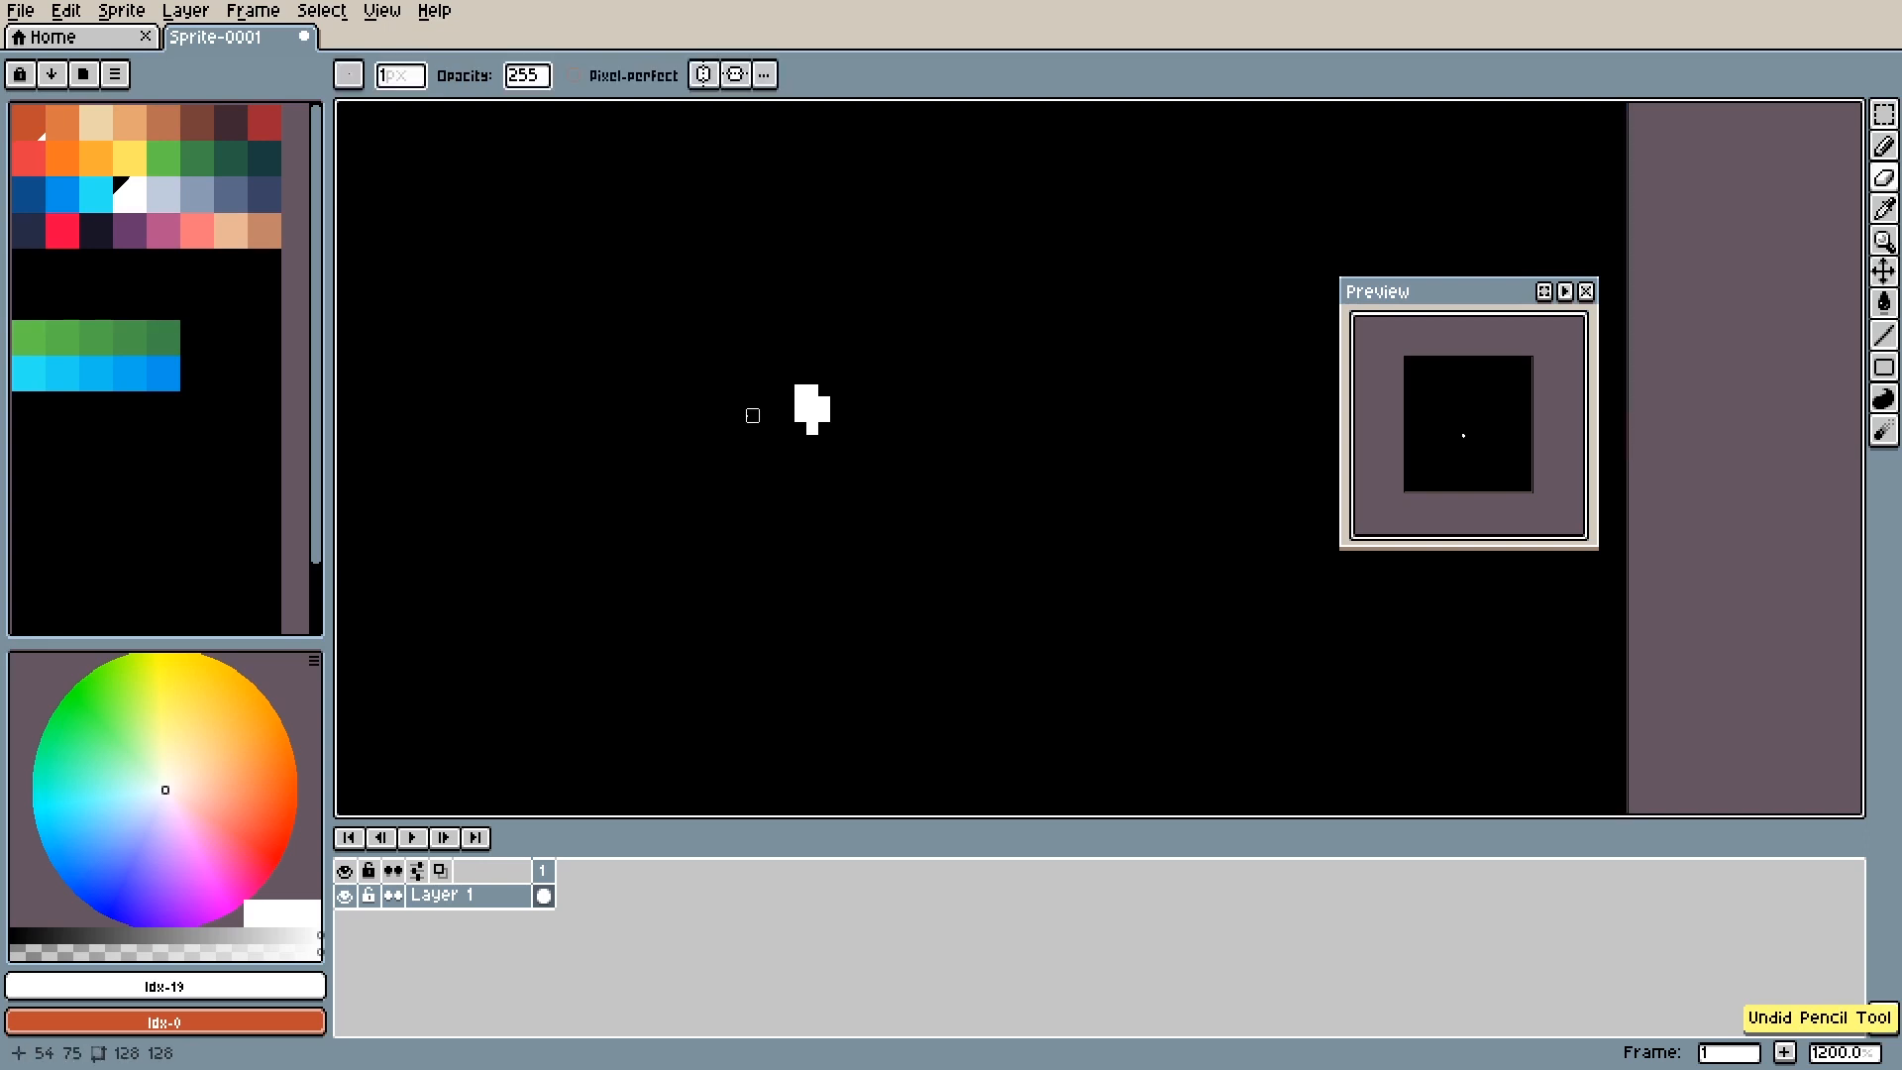
pyautogui.hotkey('ctrl', 'z')
pyautogui.hotkey('ctrl', 'z')
pyautogui.hotkey('ctrl', 'z')
pyautogui.hotkey('ctrl', 'z')
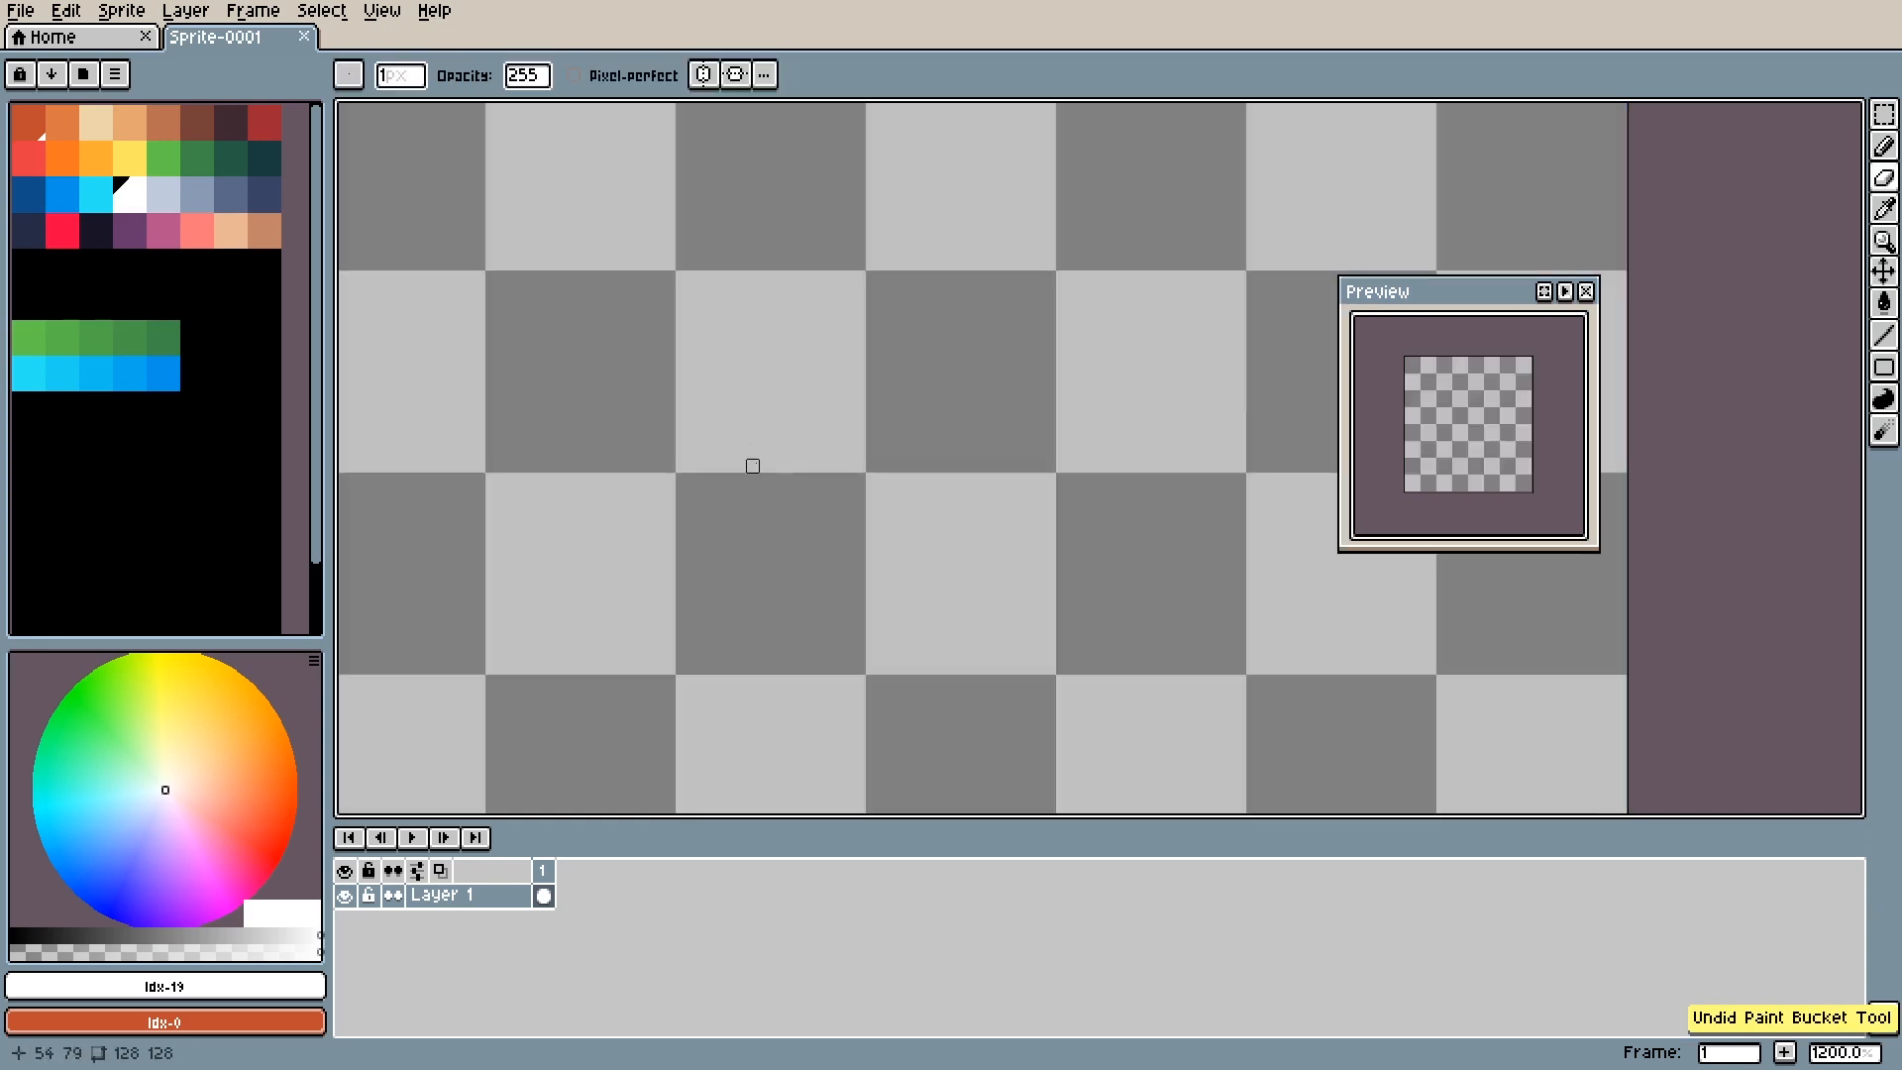
pyautogui.hotkey('ctrl', 'y')
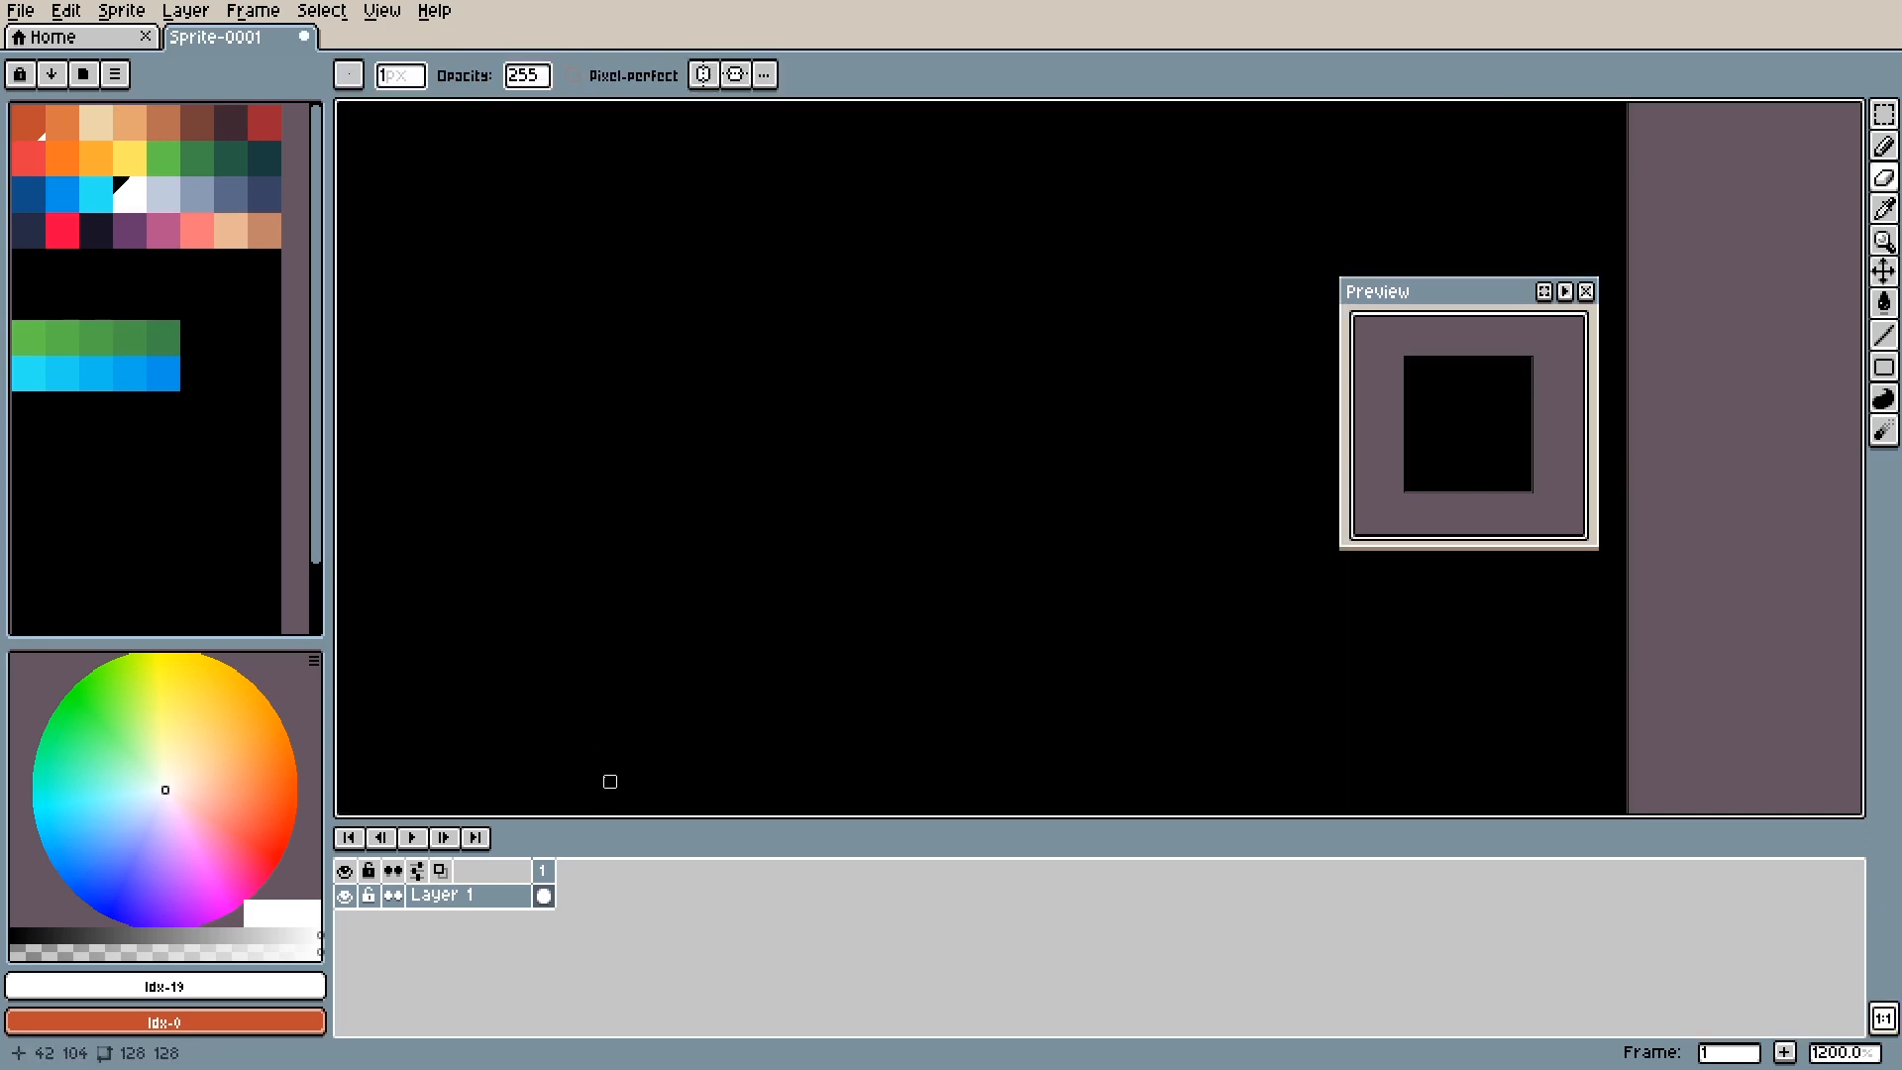
# Add a new layer and draw a filled white circle 7 pixels wide near the centre of the canvas.
pyautogui.hotkey('shift', 'n')
pyautogui.press('b')
pyautogui.click(717, 441)
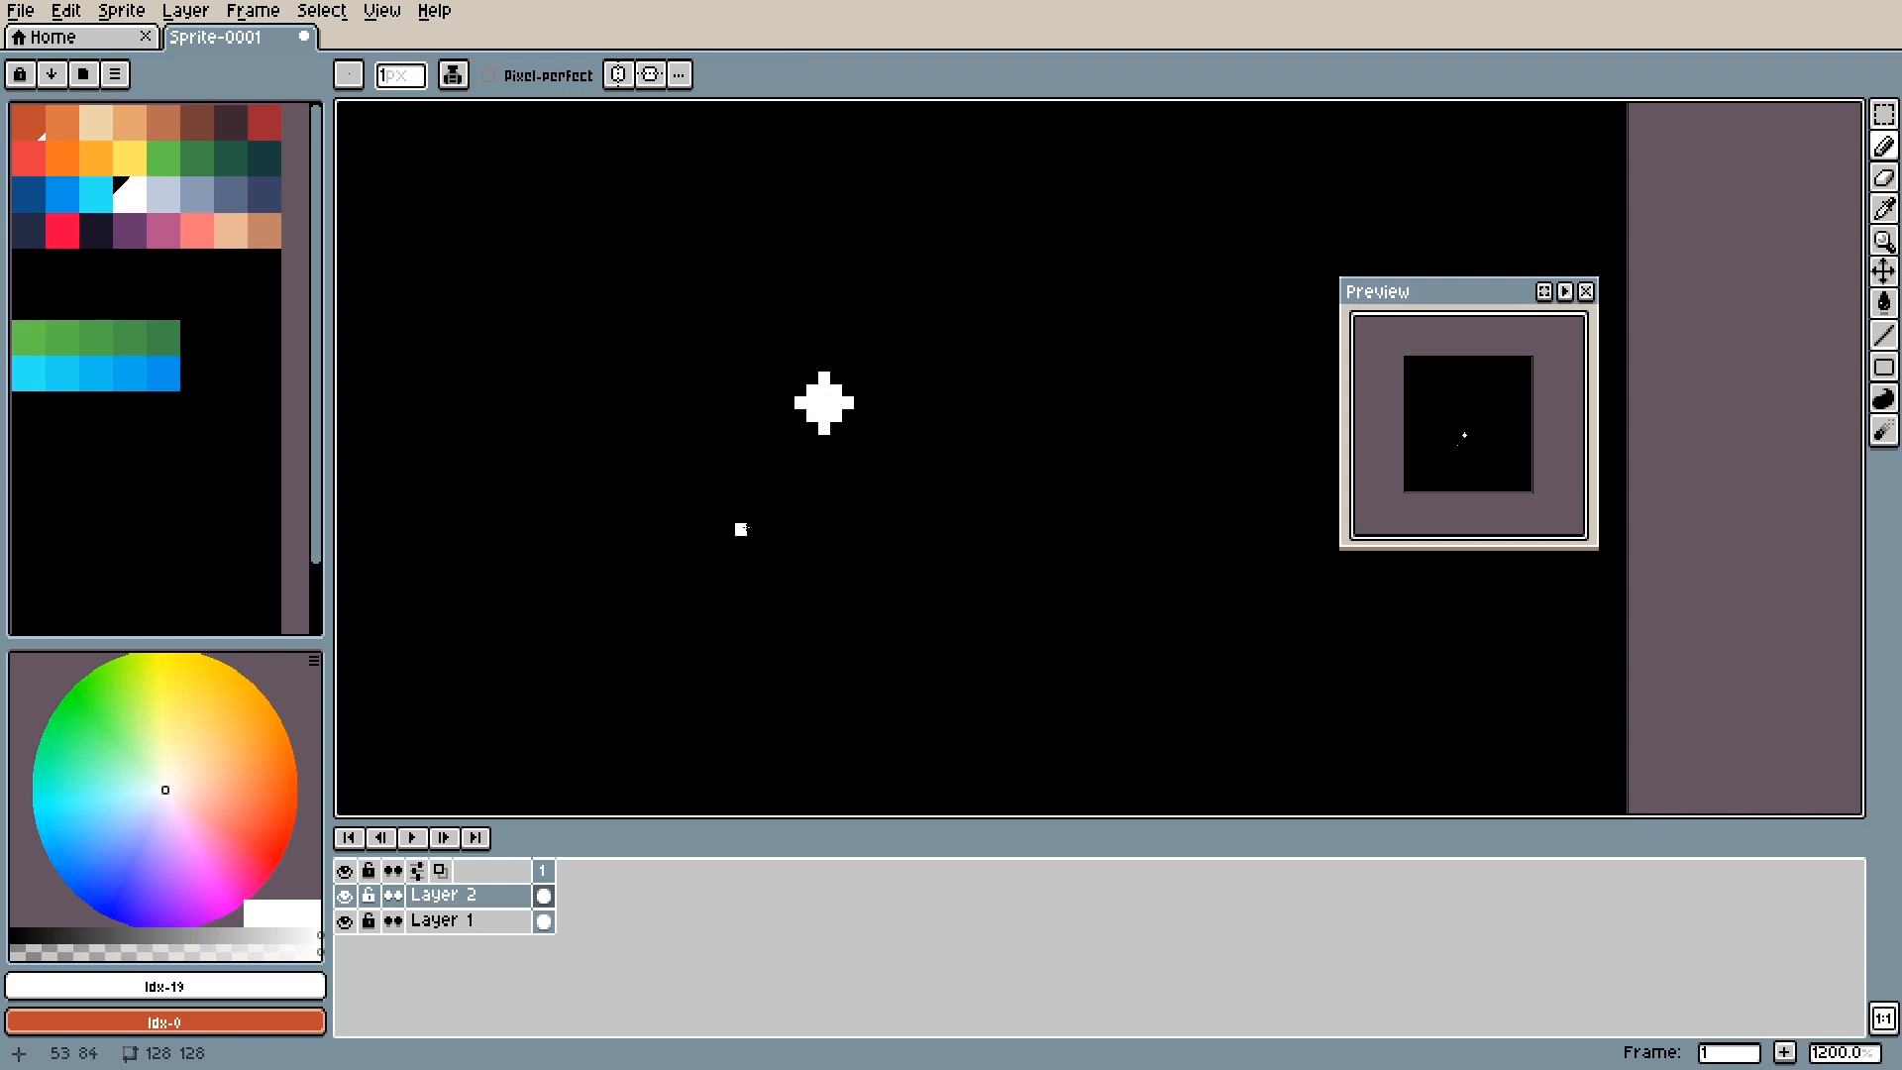
pyautogui.scroll(3, 819, 578)
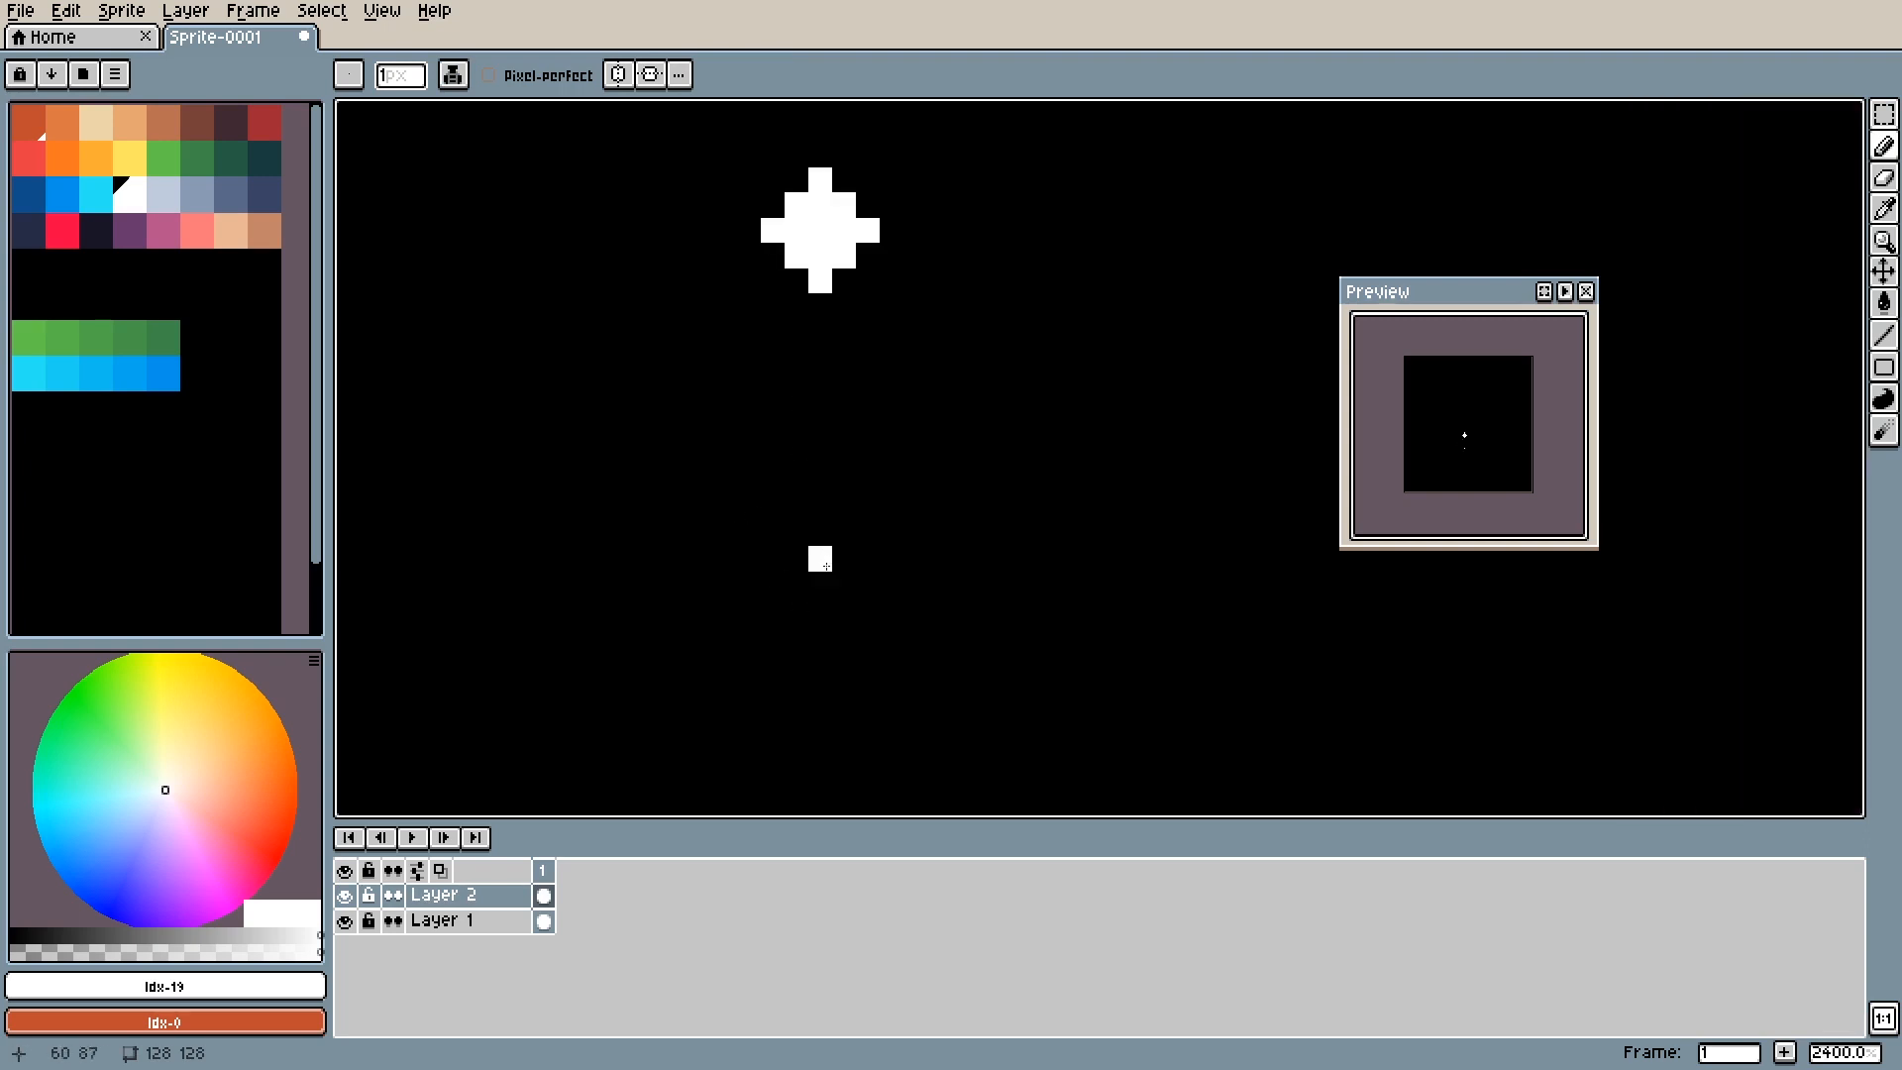
pyautogui.scroll(-2, 855, 633)
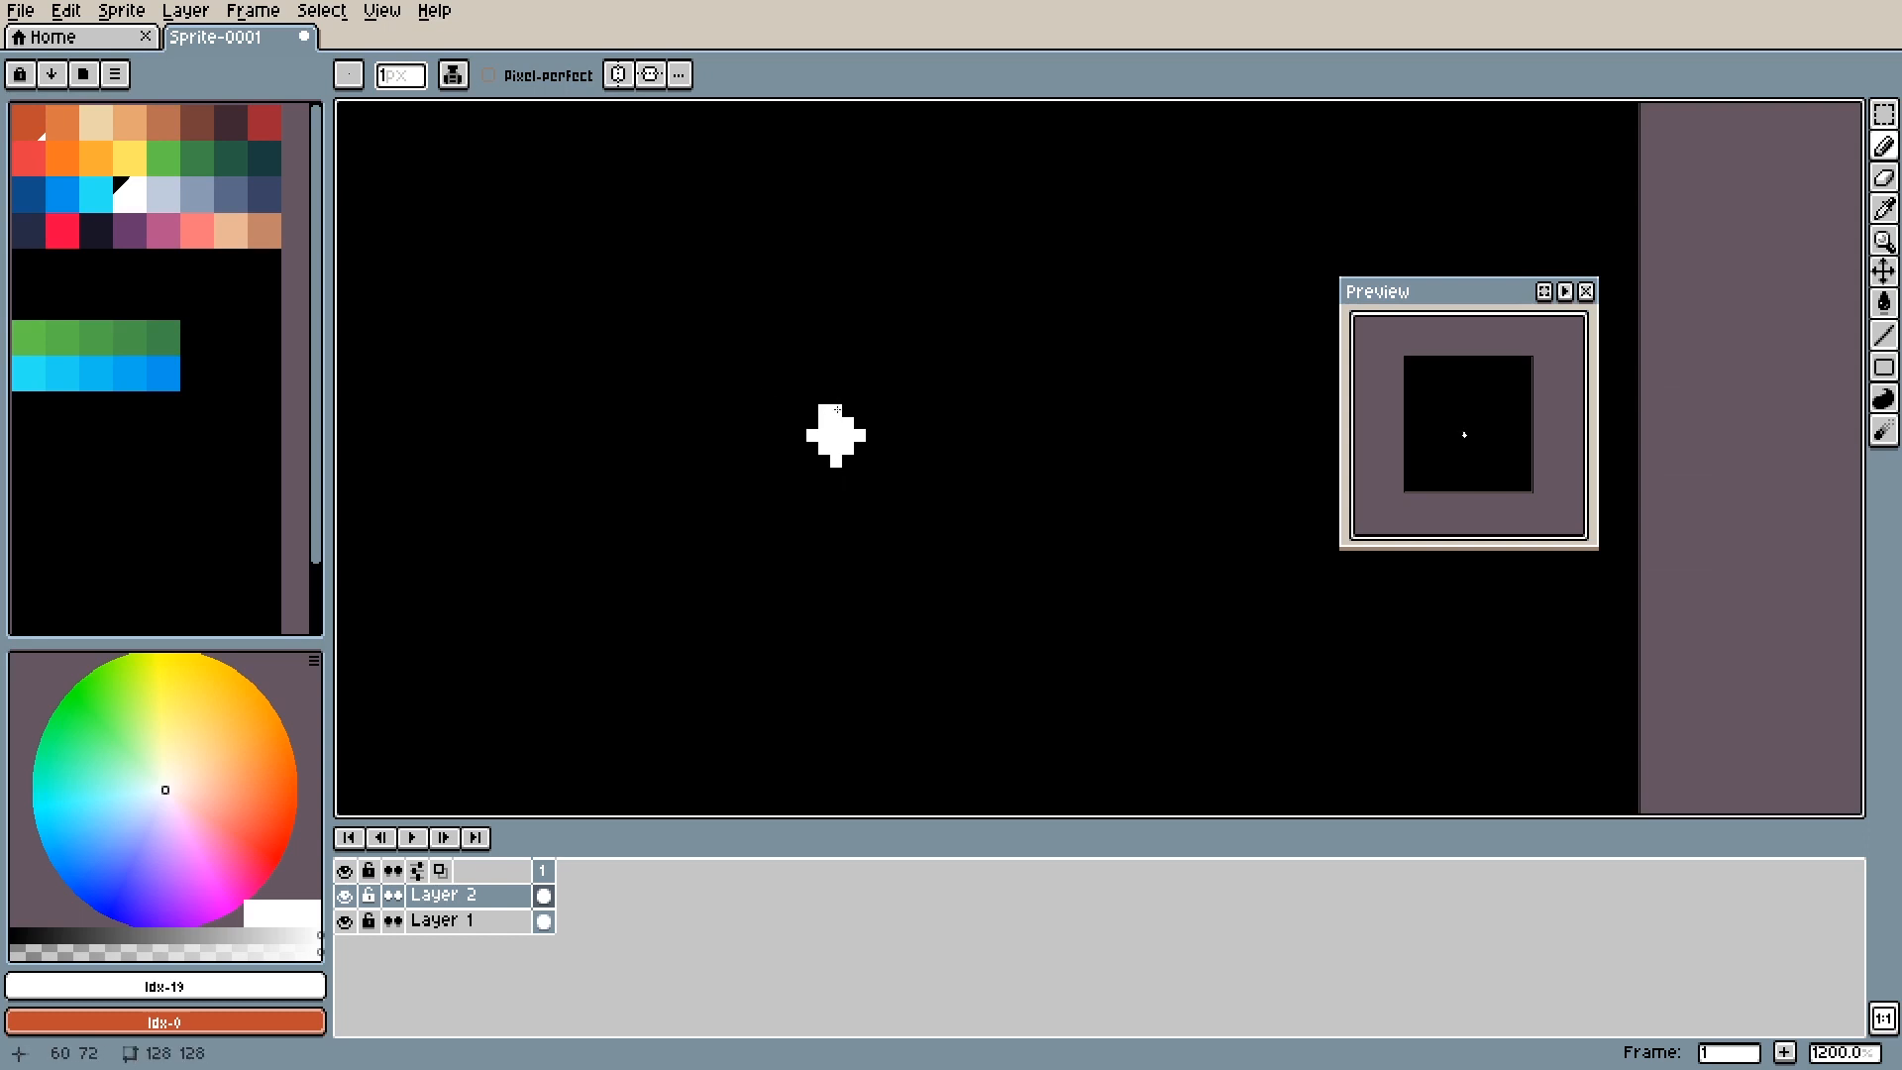
pyautogui.moveTo(814, 412)
pyautogui.mouseDown()
pyautogui.moveTo(839, 472)
pyautogui.moveTo(862, 459)
pyautogui.moveTo(736, 512)
pyautogui.moveTo(871, 451)
pyautogui.mouseUp()
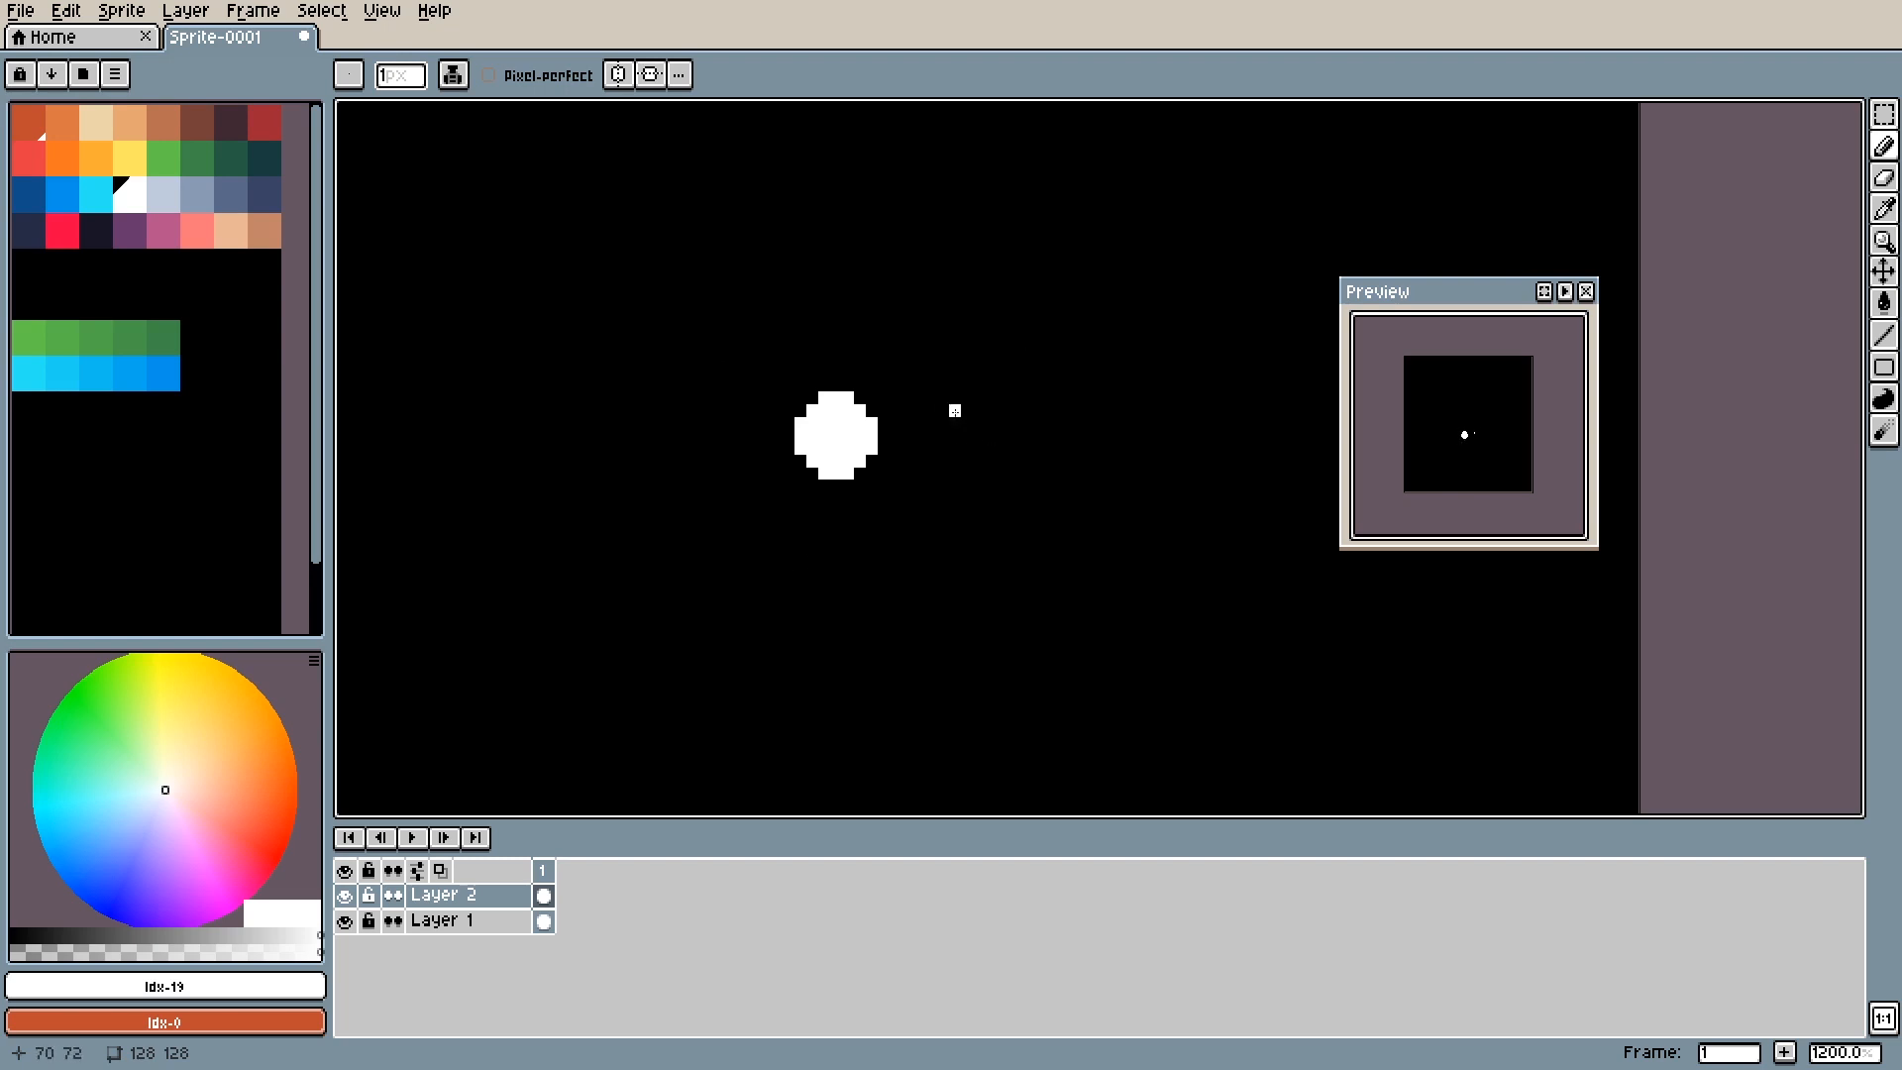
# Add a second animation frame that carries over the white circle.
pyautogui.hotkey('alt', 'n')
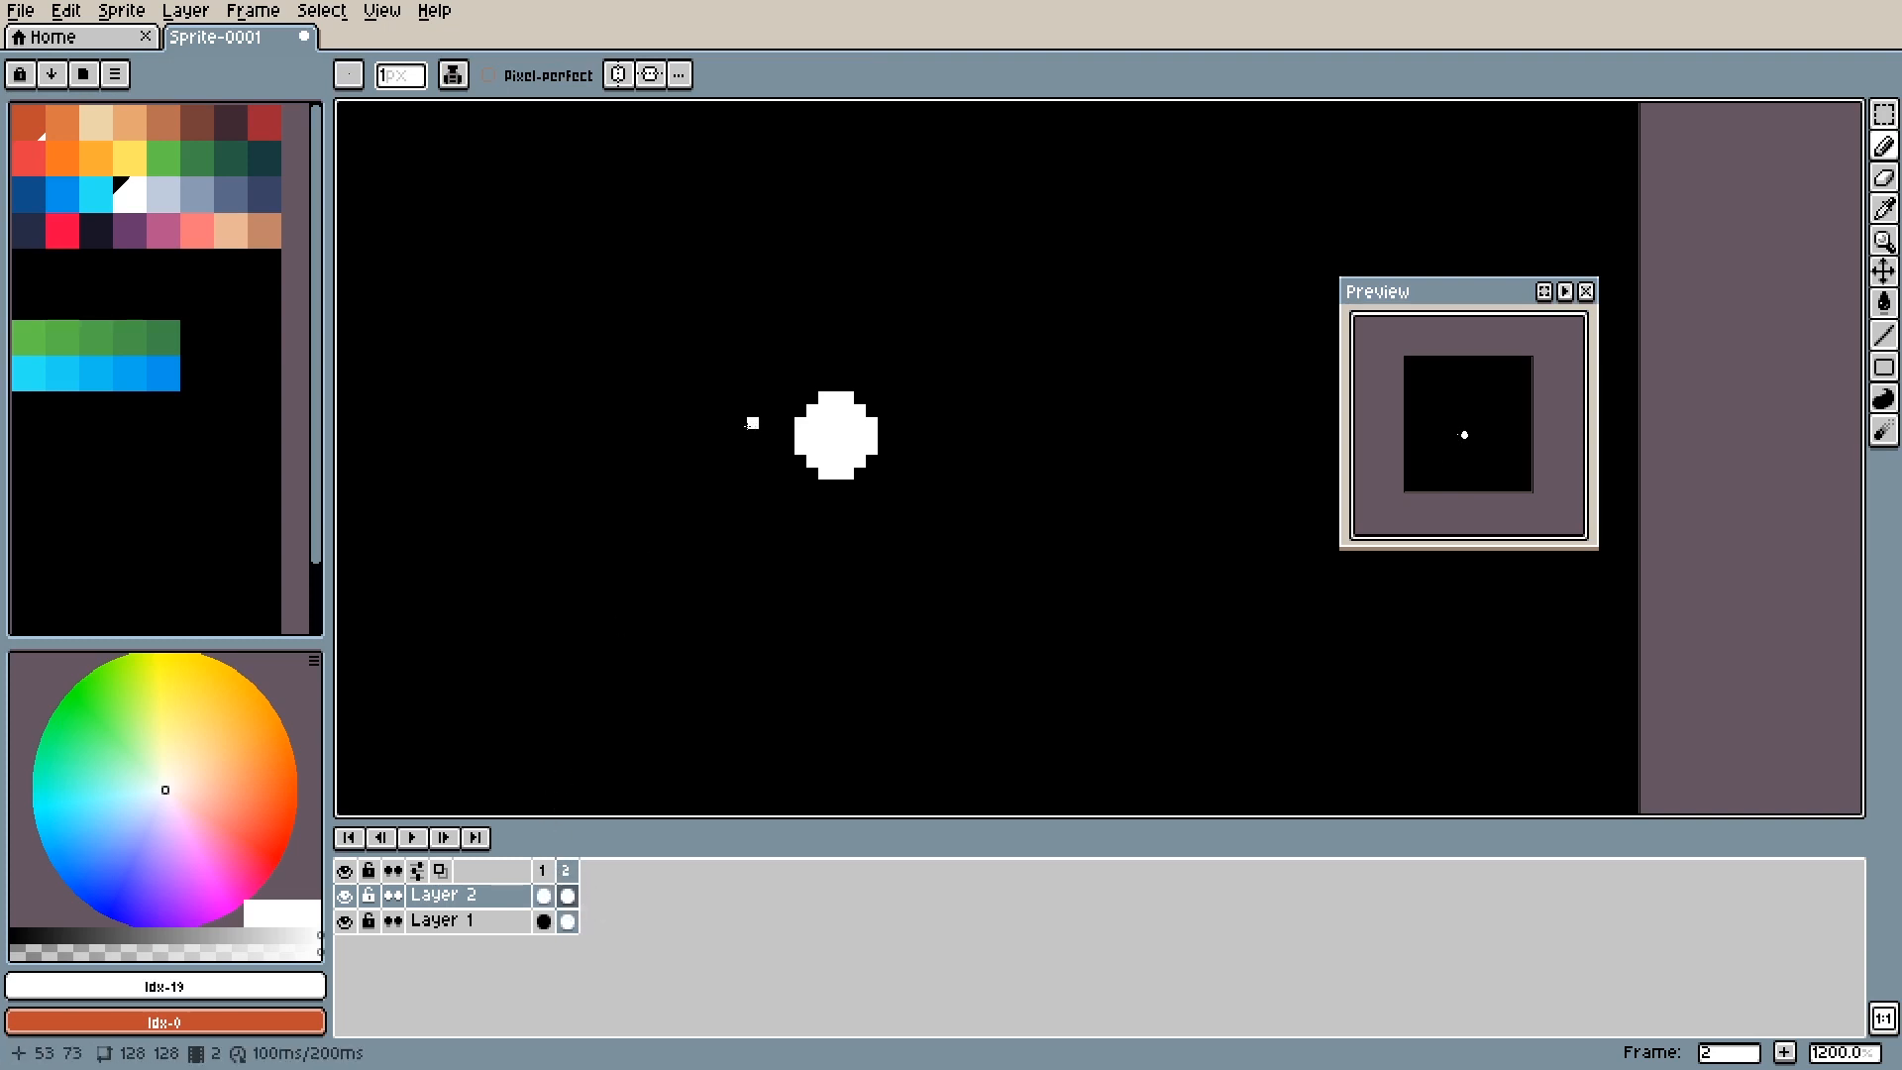
pyautogui.click(800, 384)
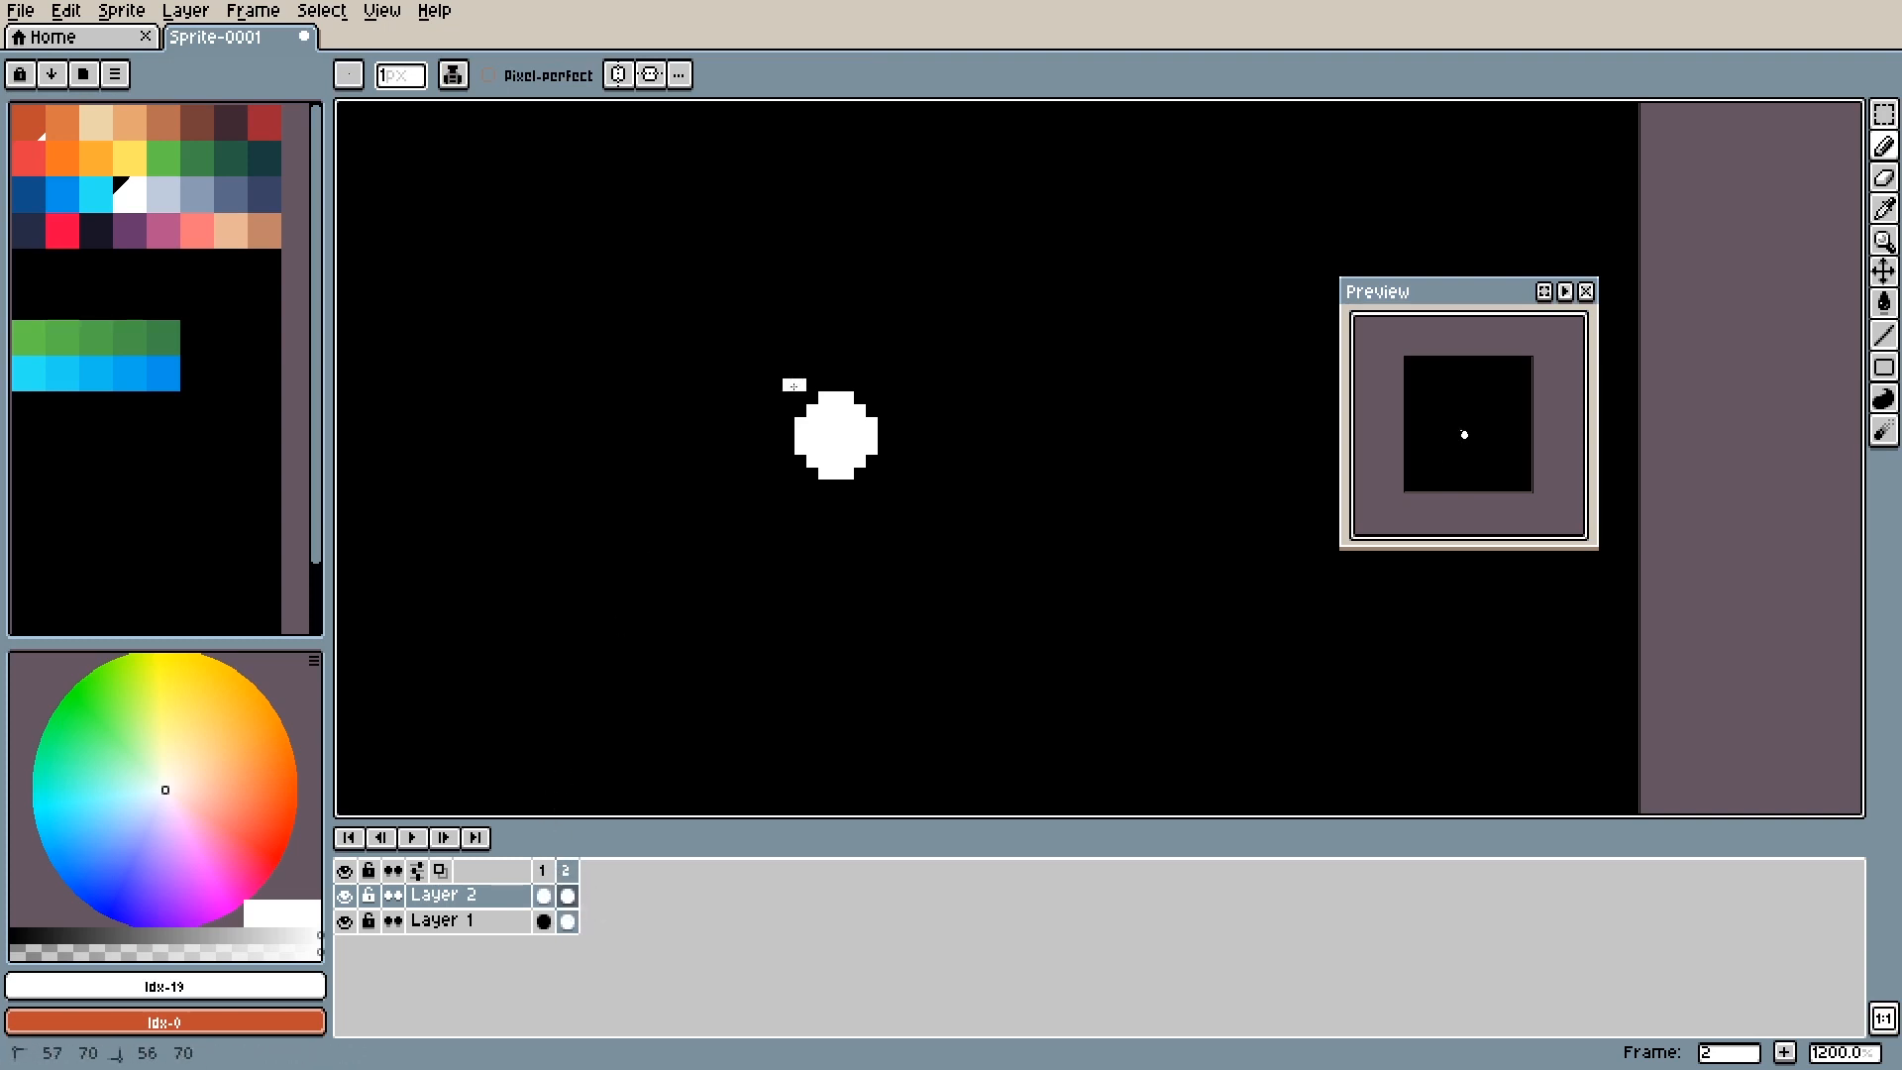
pyautogui.hotkey('alt', 'c')
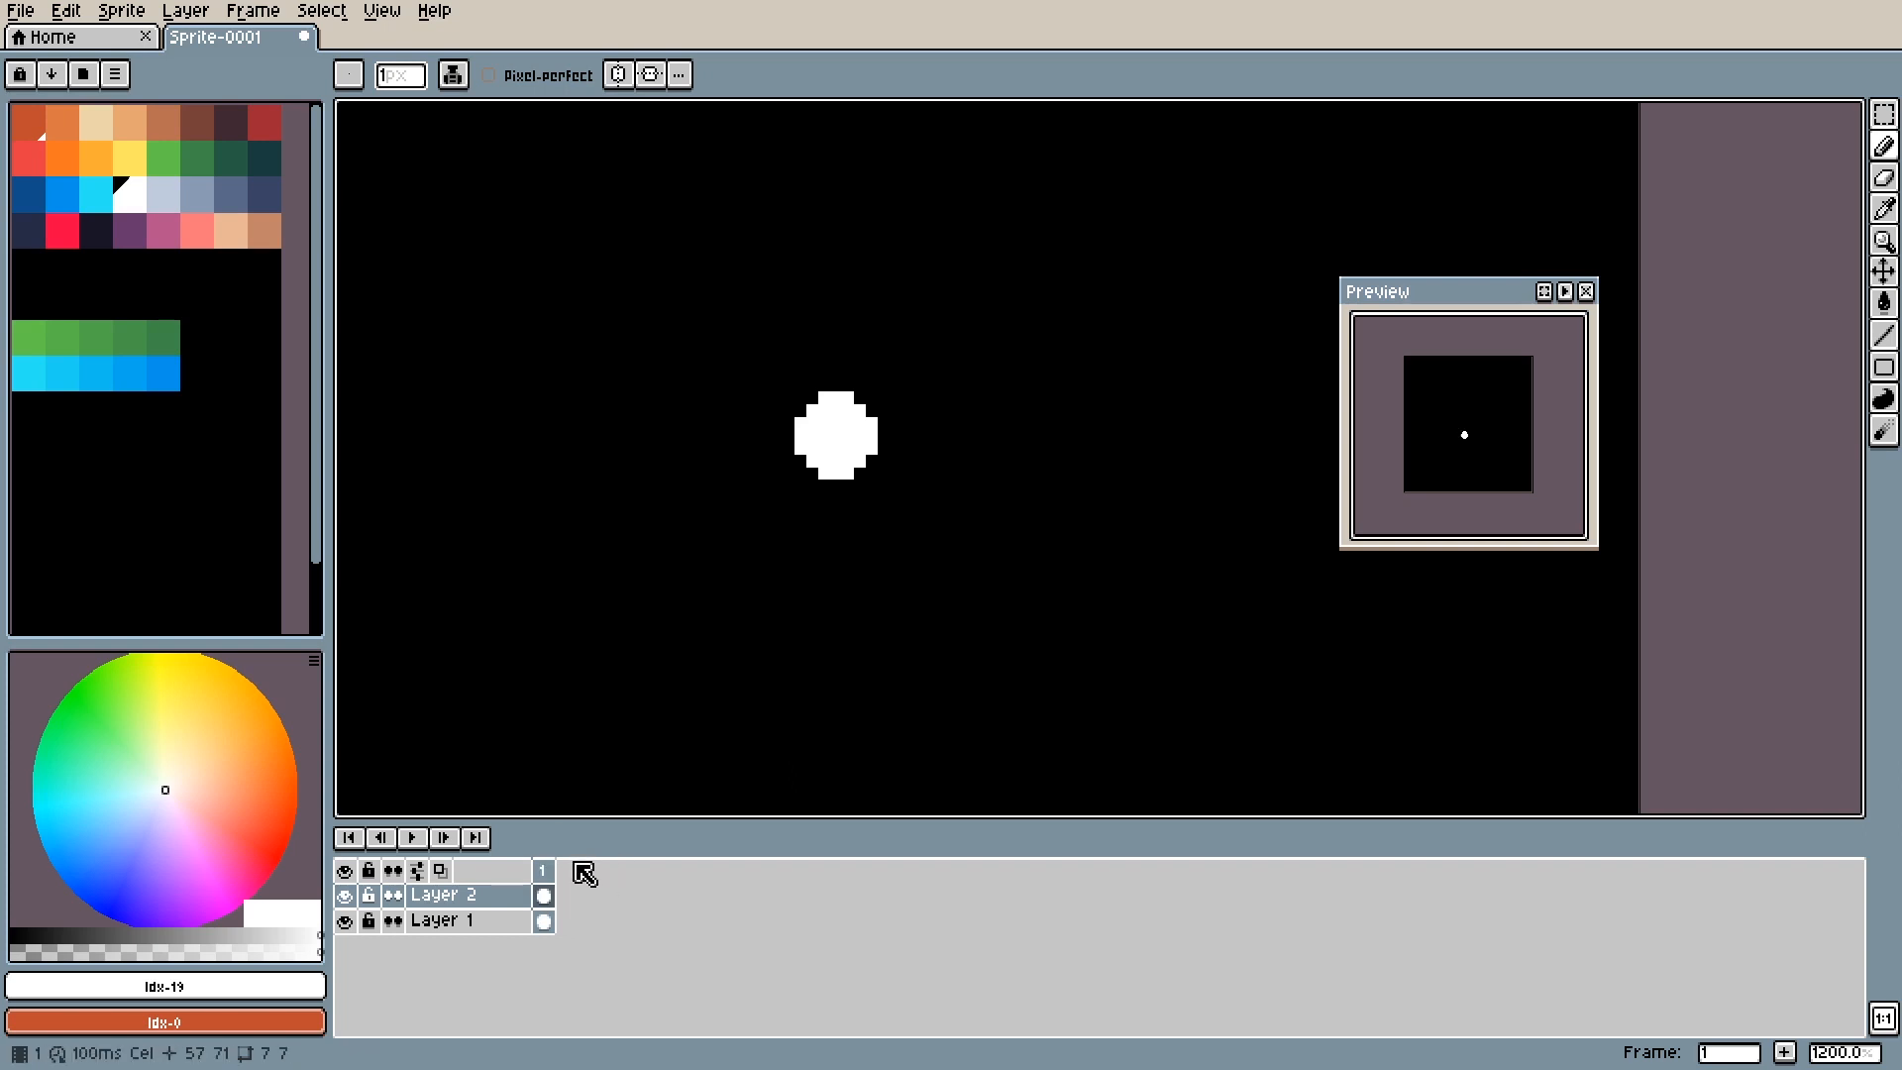
pyautogui.hotkey('alt', 'n')
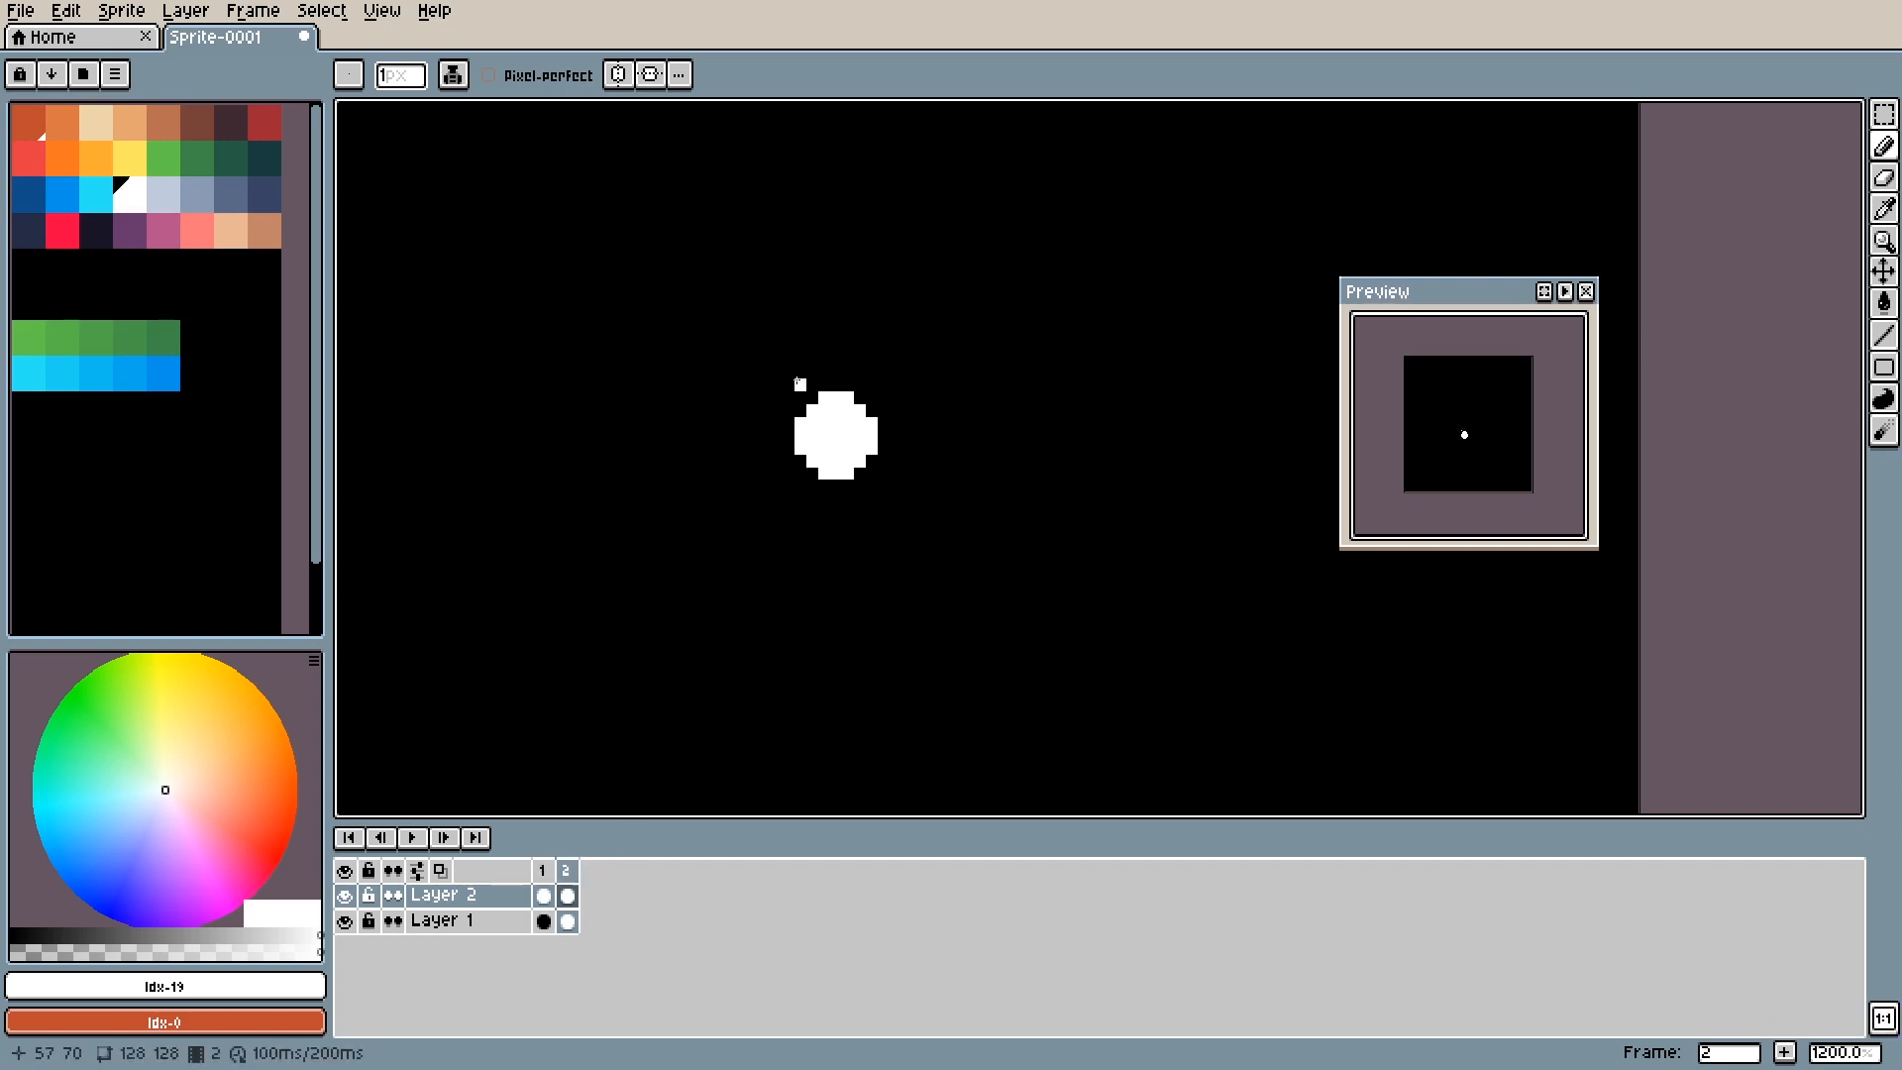
pyautogui.click(789, 385)
pyautogui.click(741, 334)
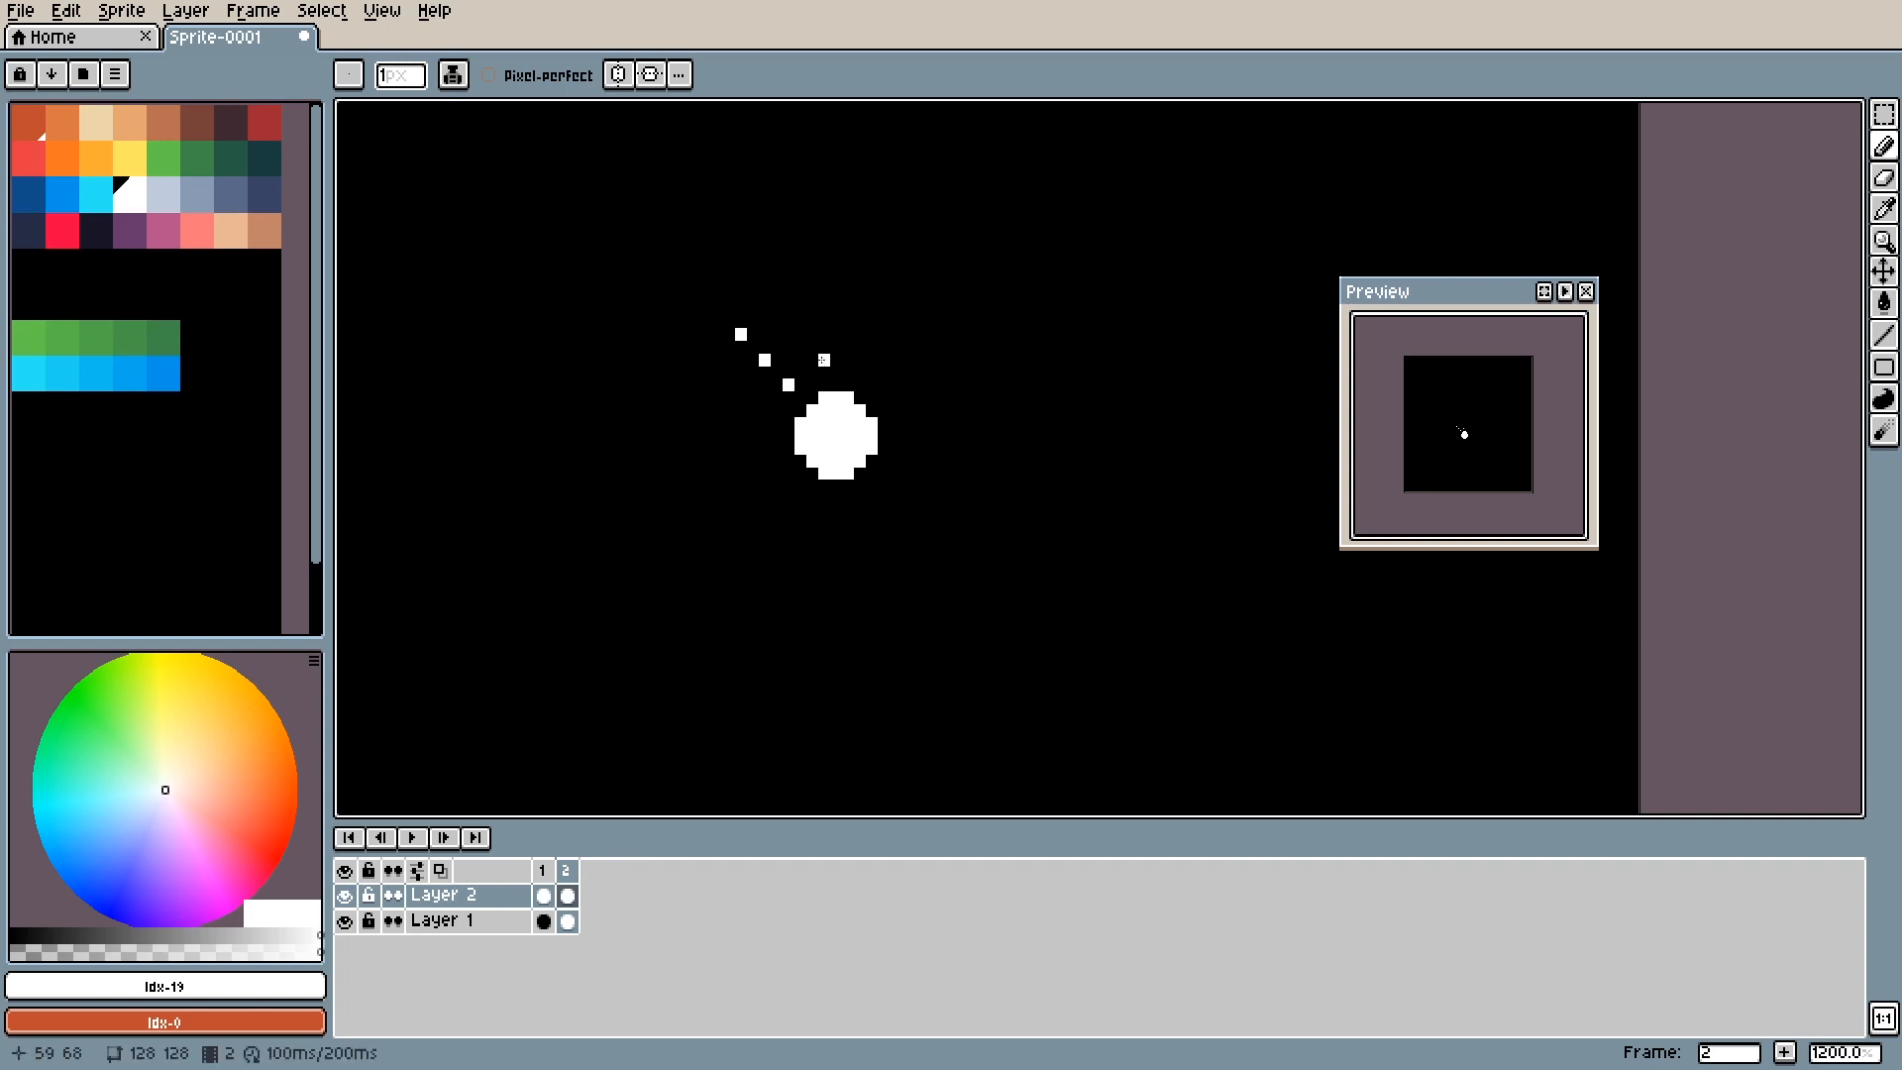
pyautogui.click(823, 359)
pyautogui.click(800, 334)
pyautogui.click(788, 297)
pyautogui.hotkey('ctrl', 'z')
pyautogui.hotkey('ctrl', 'z')
pyautogui.hotkey('ctrl', 'z')
pyautogui.hotkey('ctrl', 'z')
pyautogui.hotkey('ctrl', 'z')
pyautogui.hotkey('ctrl', 'z')
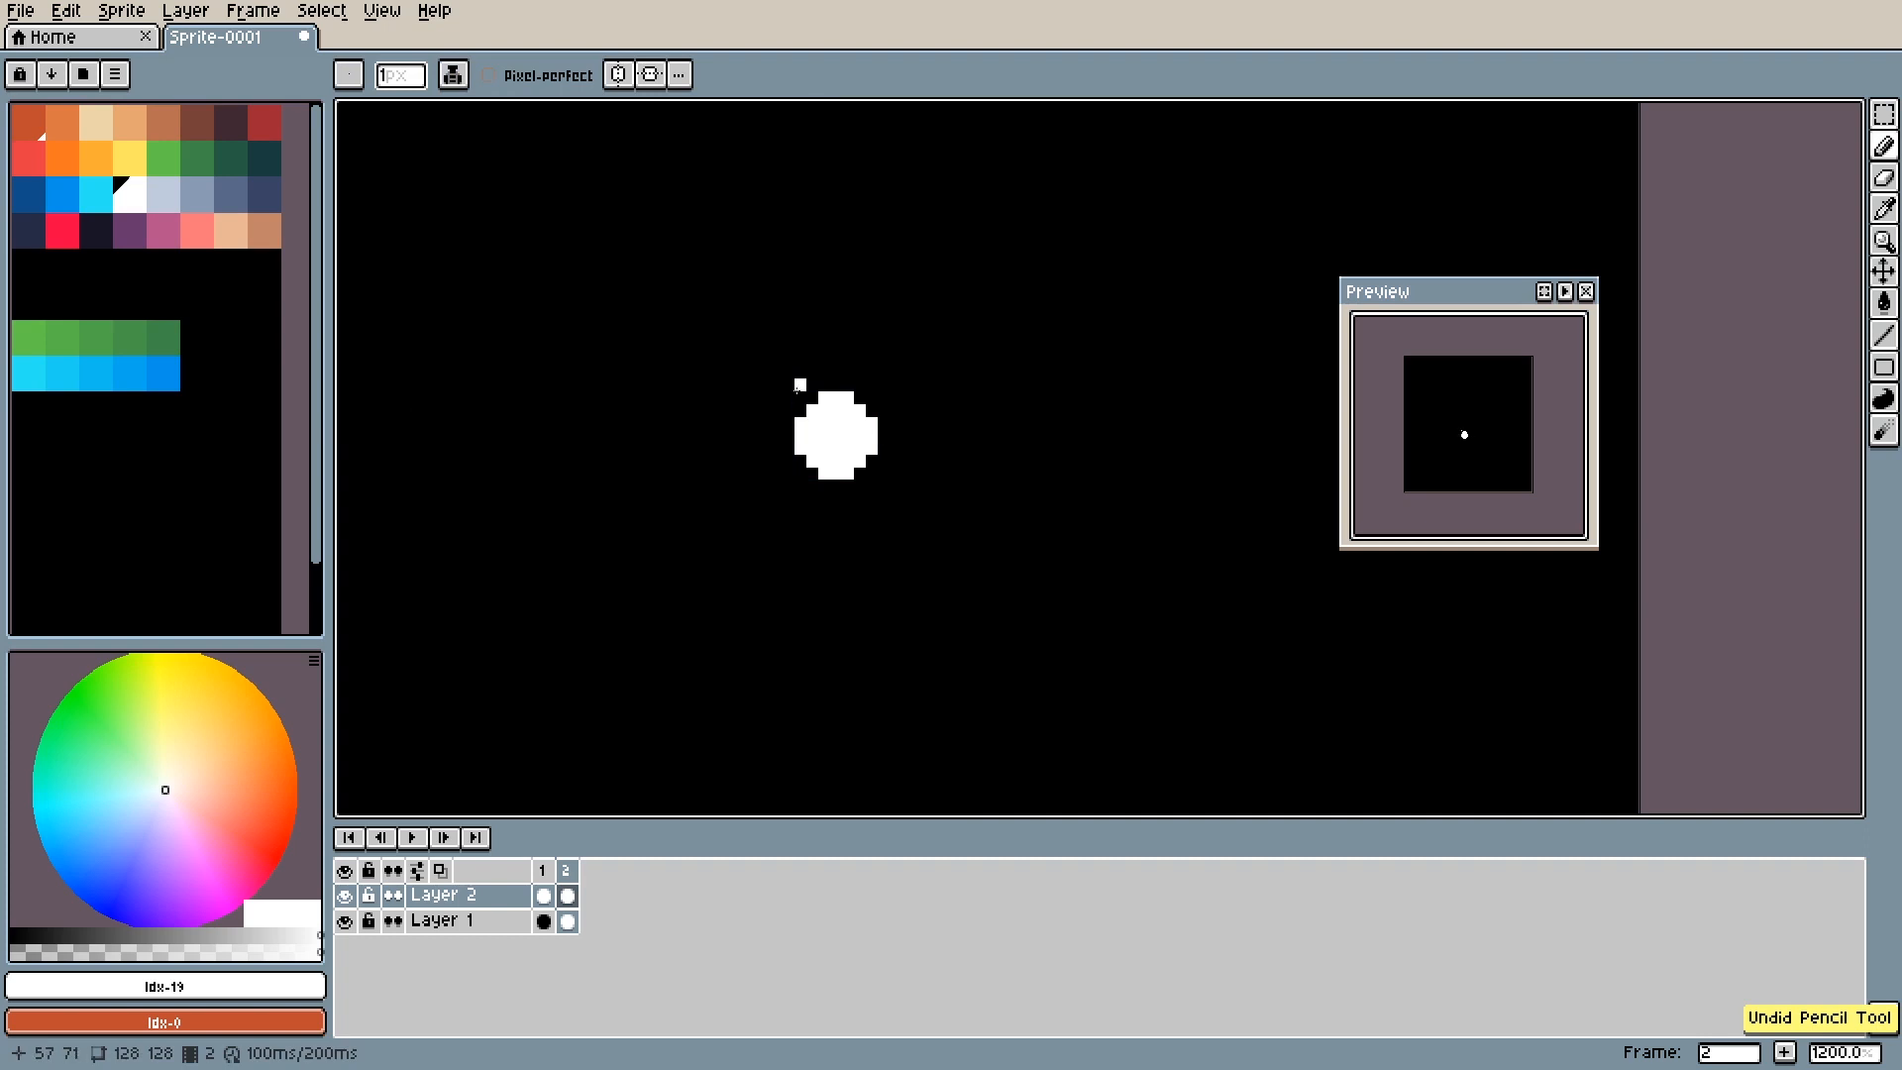
# On frame 2, draw a diagonal ray of shrinking white pixel clusters running up and left from the circle, ending in a single pixel.
pyautogui.moveTo(791, 386); pyautogui.dragTo(801, 385)
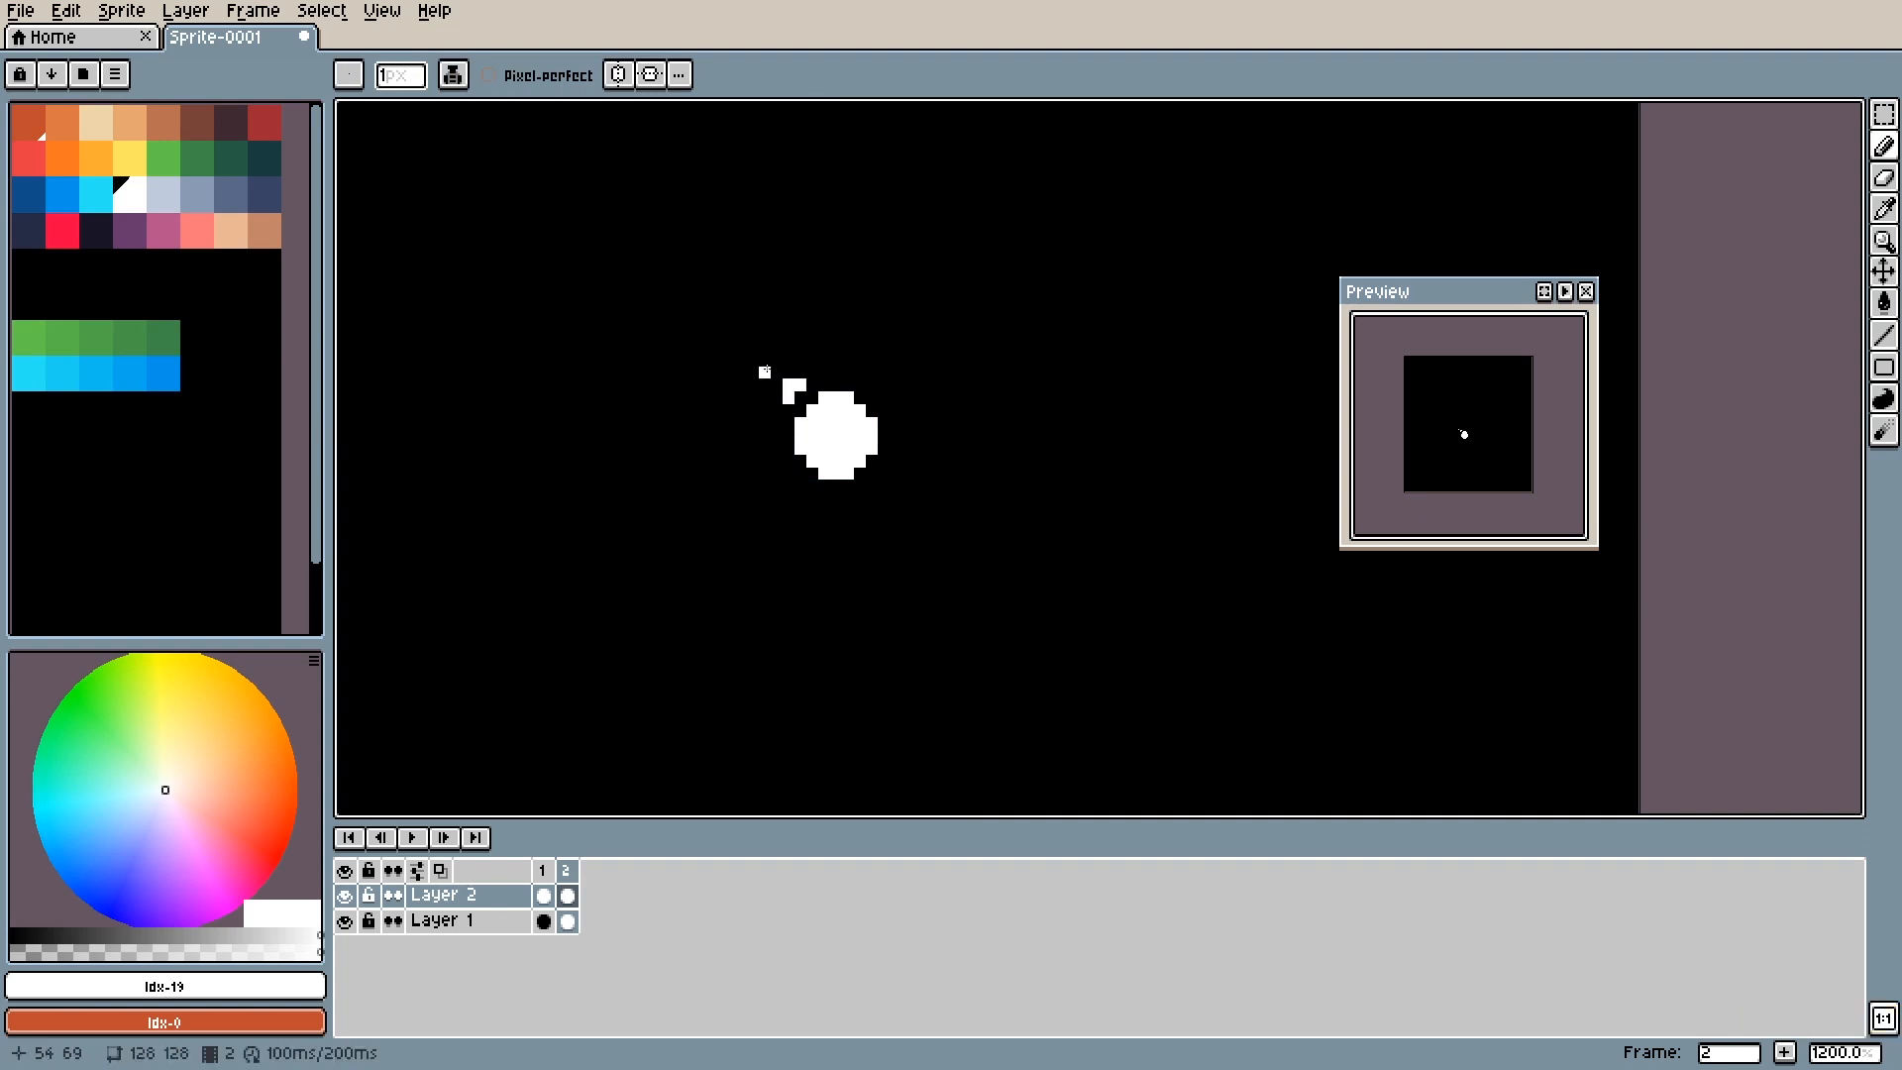
pyautogui.moveTo(774, 374); pyautogui.dragTo(729, 321)
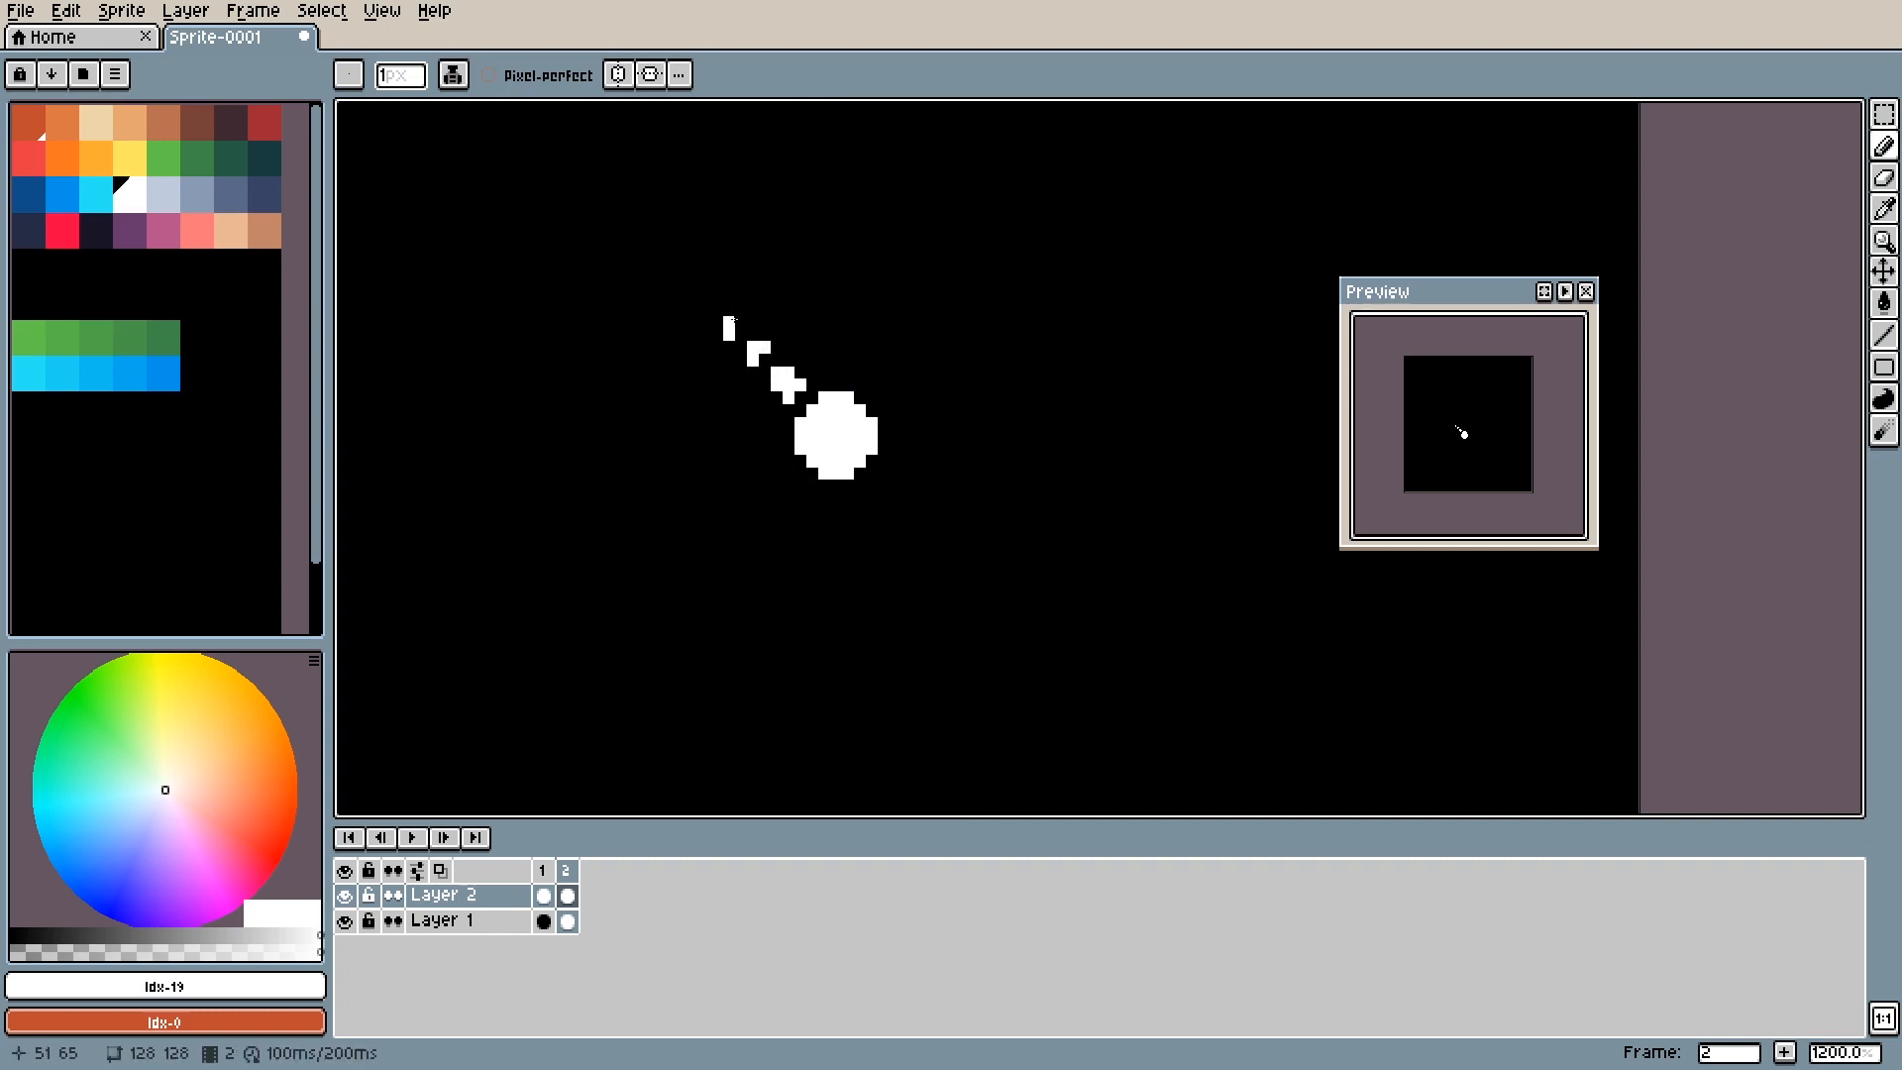
pyautogui.hotkey('ctrl', 'z')
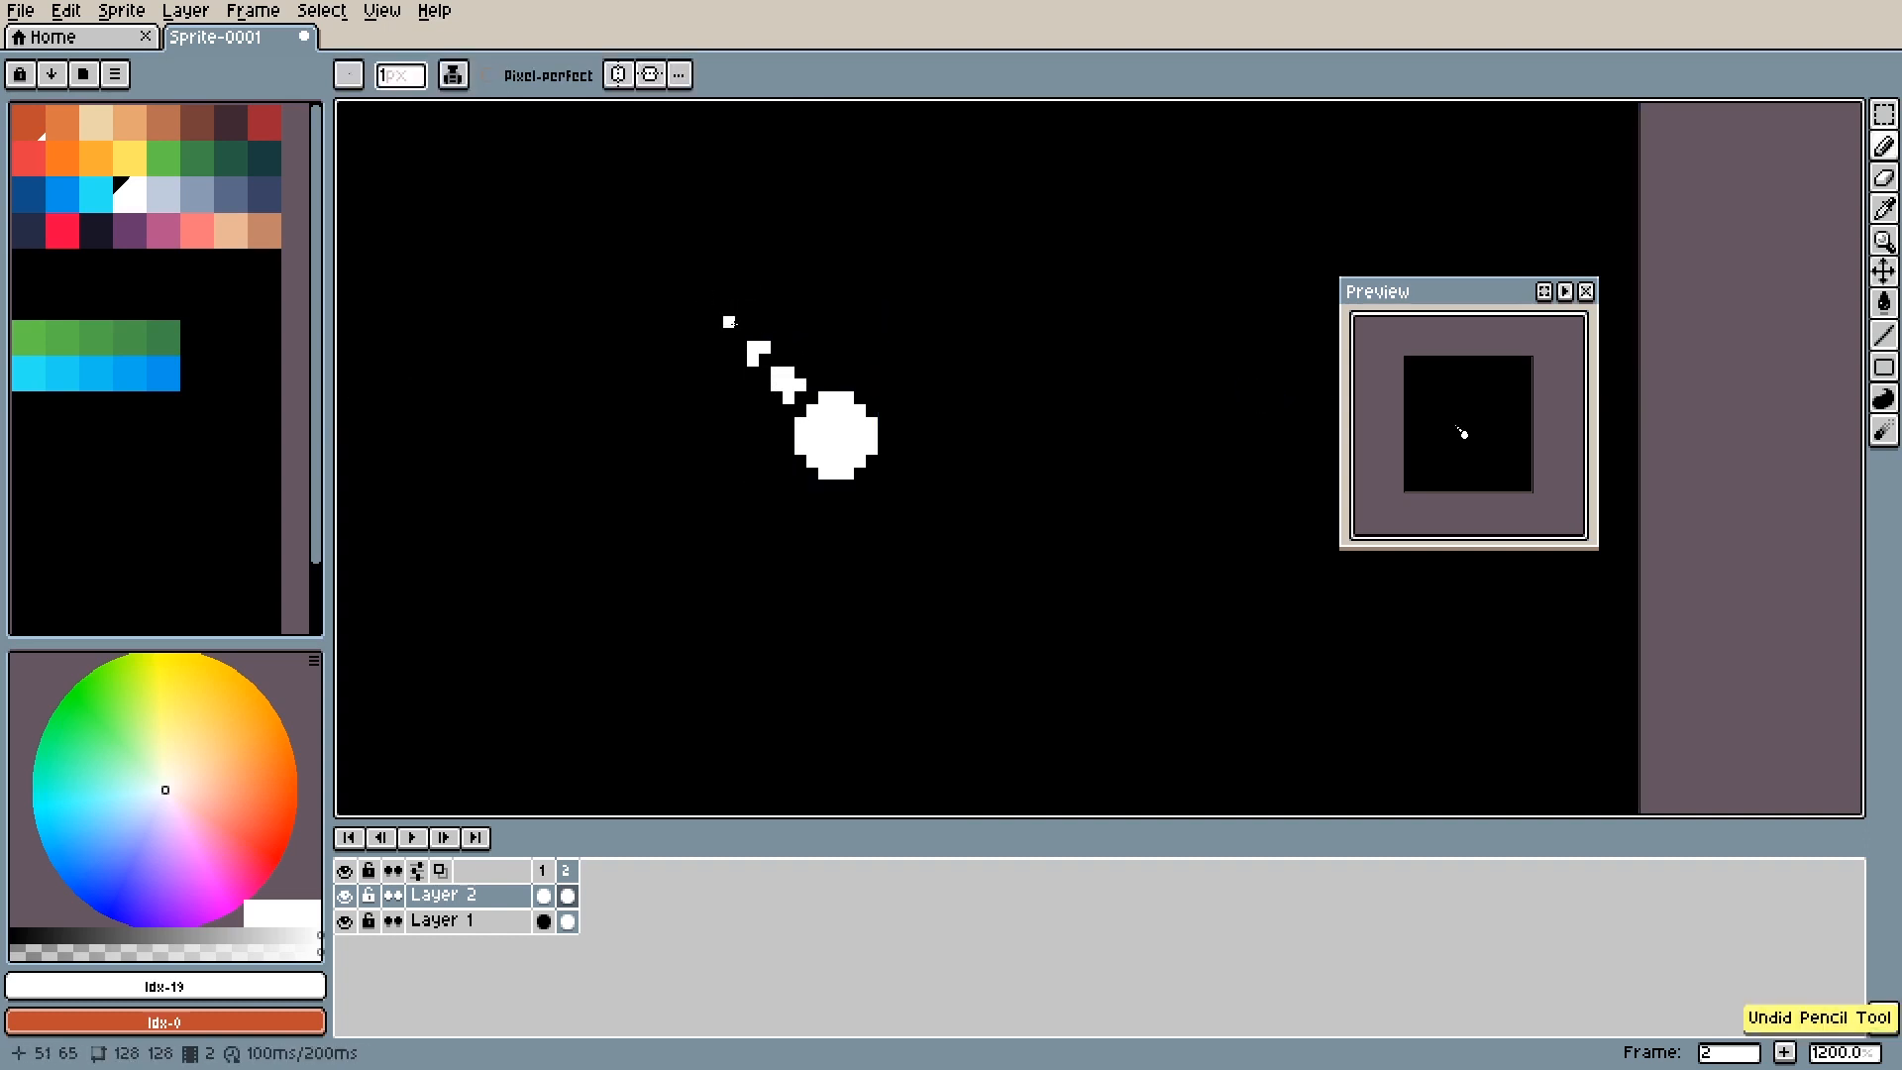
pyautogui.press('e')
pyautogui.click(741, 321)
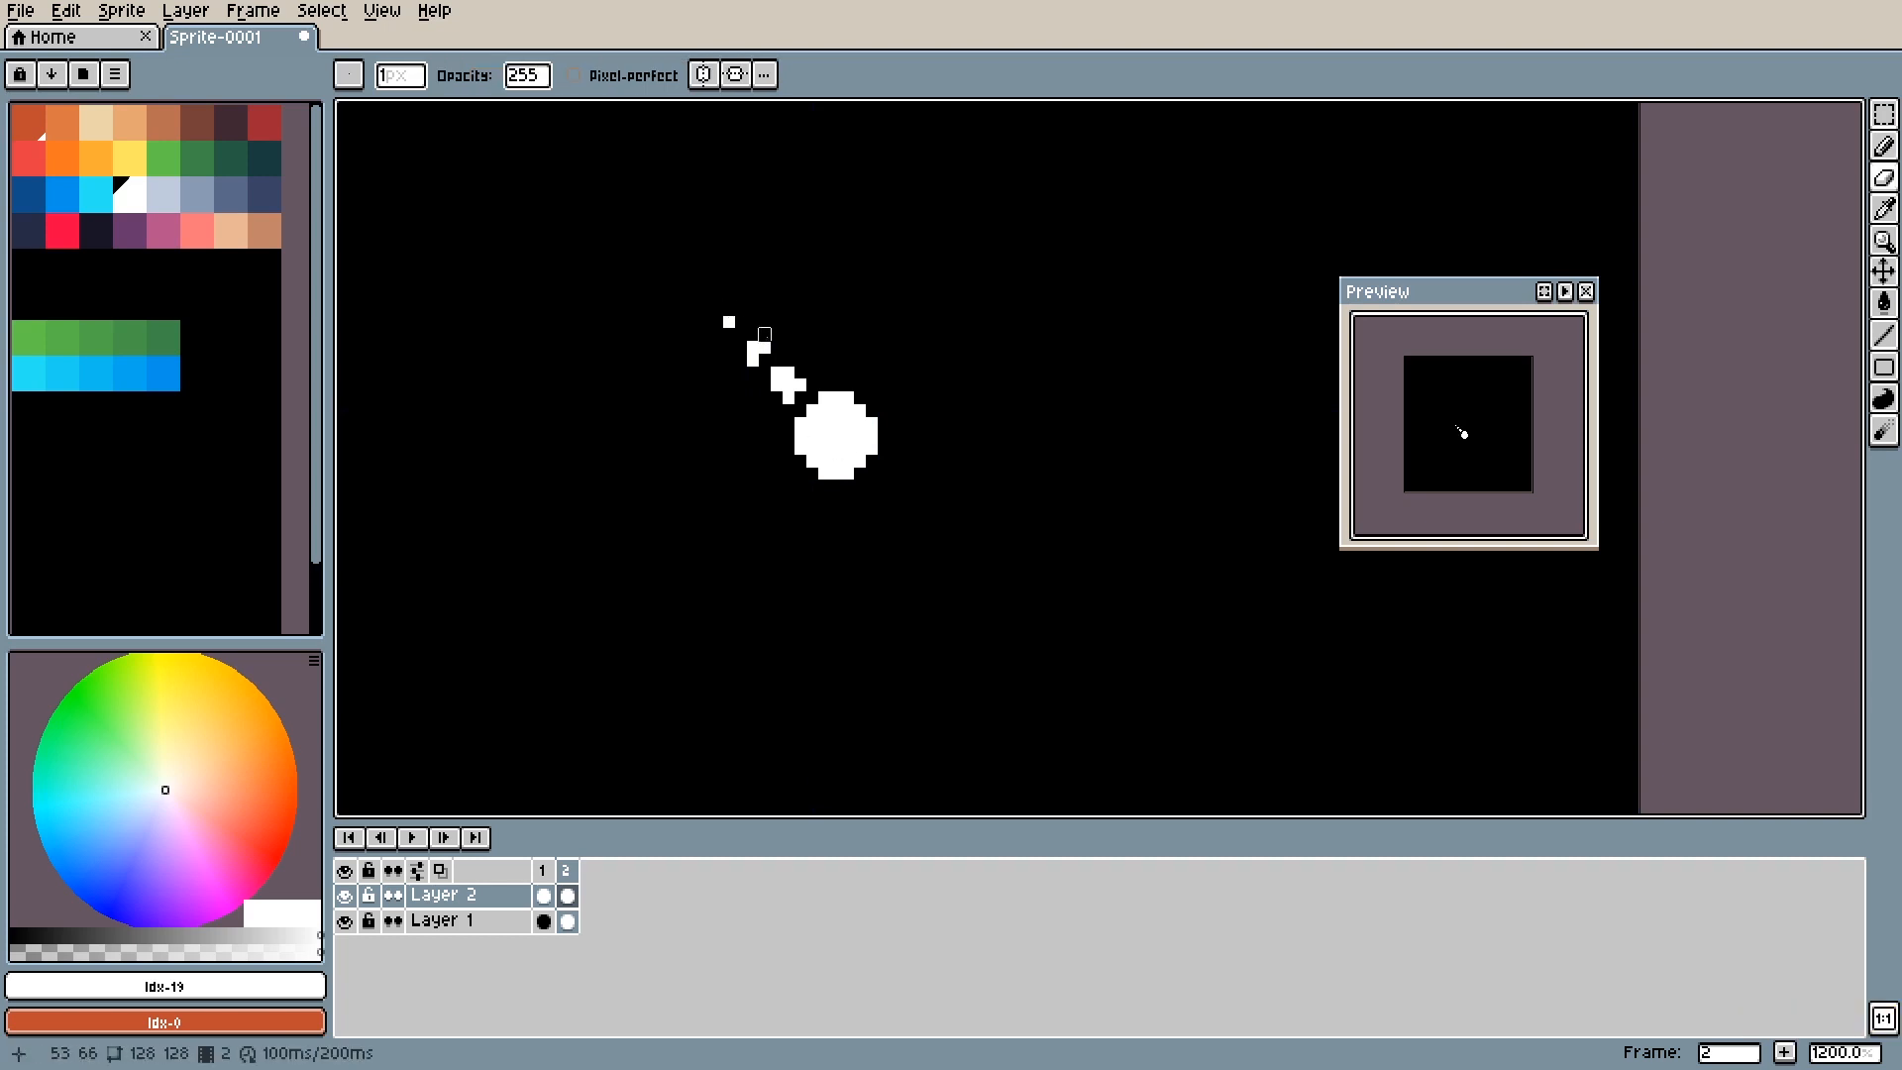
pyautogui.press('b')
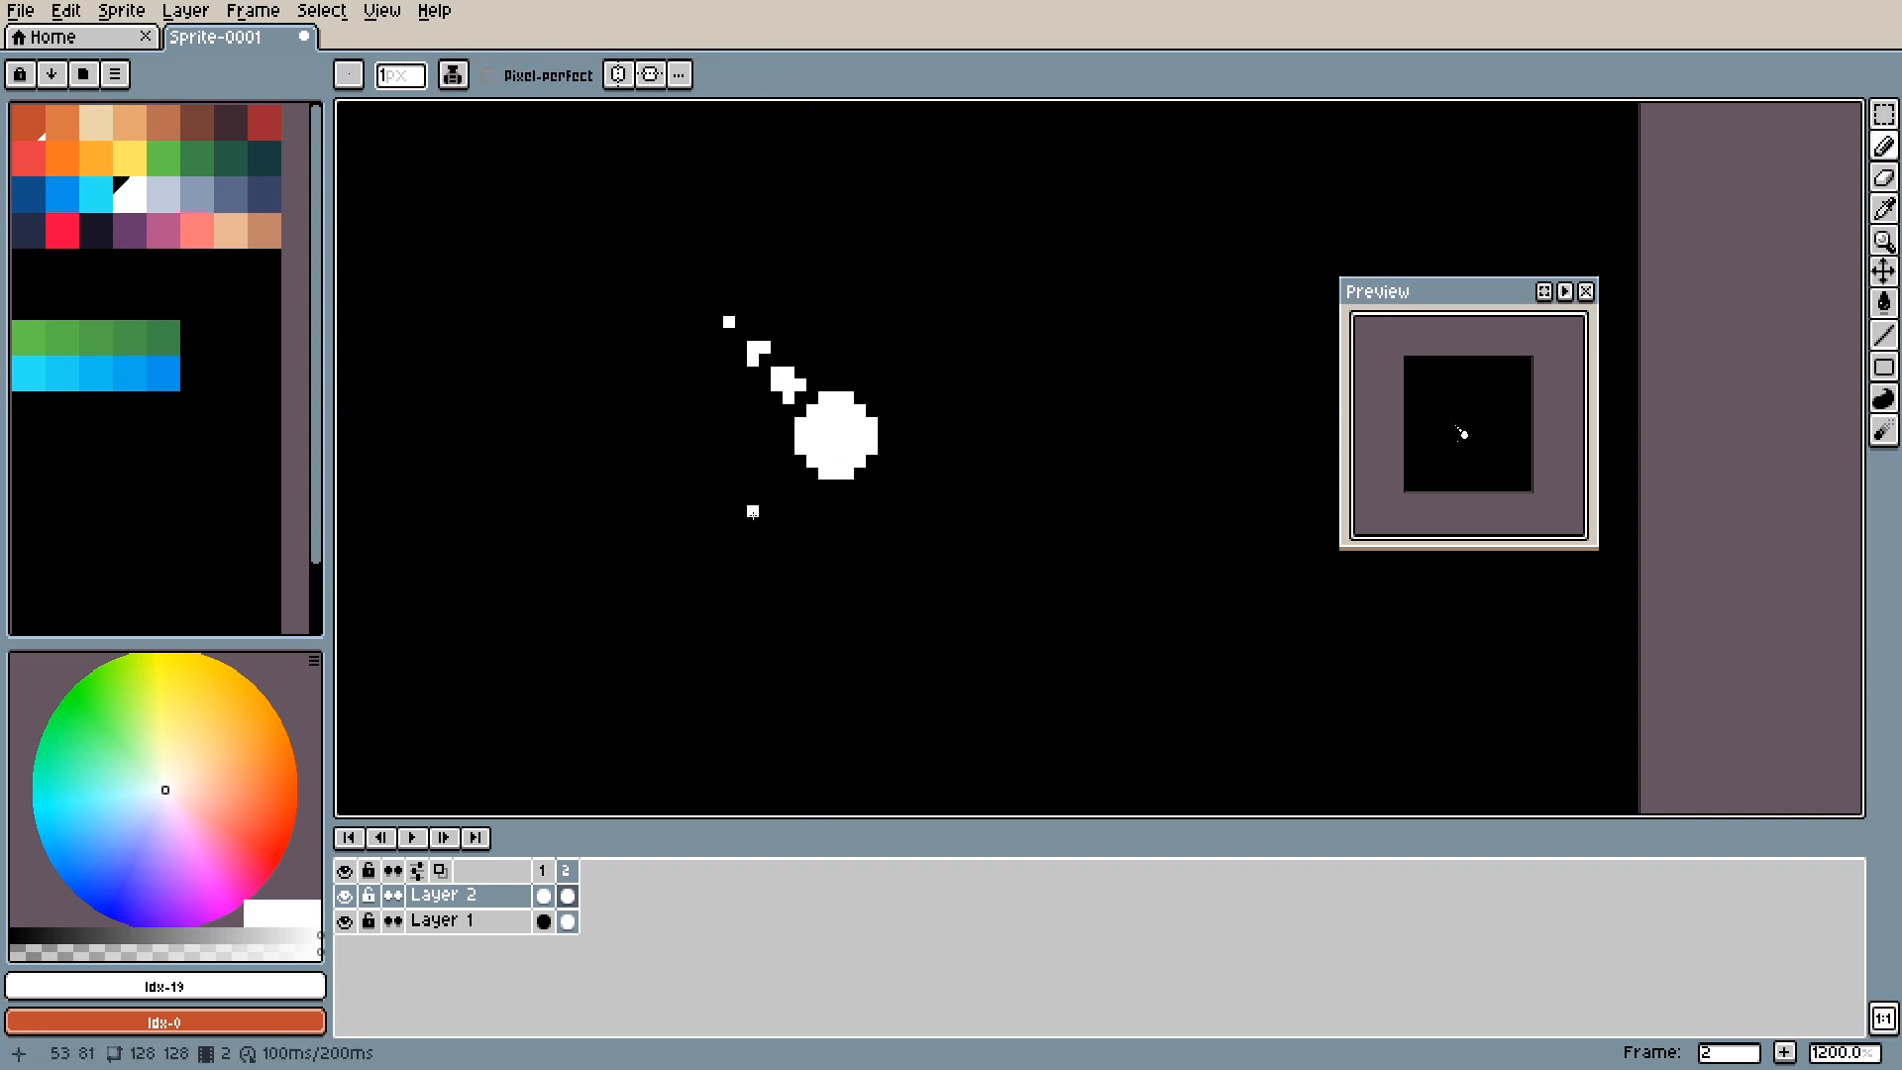
# Turn on both horizontal and vertical symmetry and centre the two axes on the white circle.
pyautogui.click(650, 75)
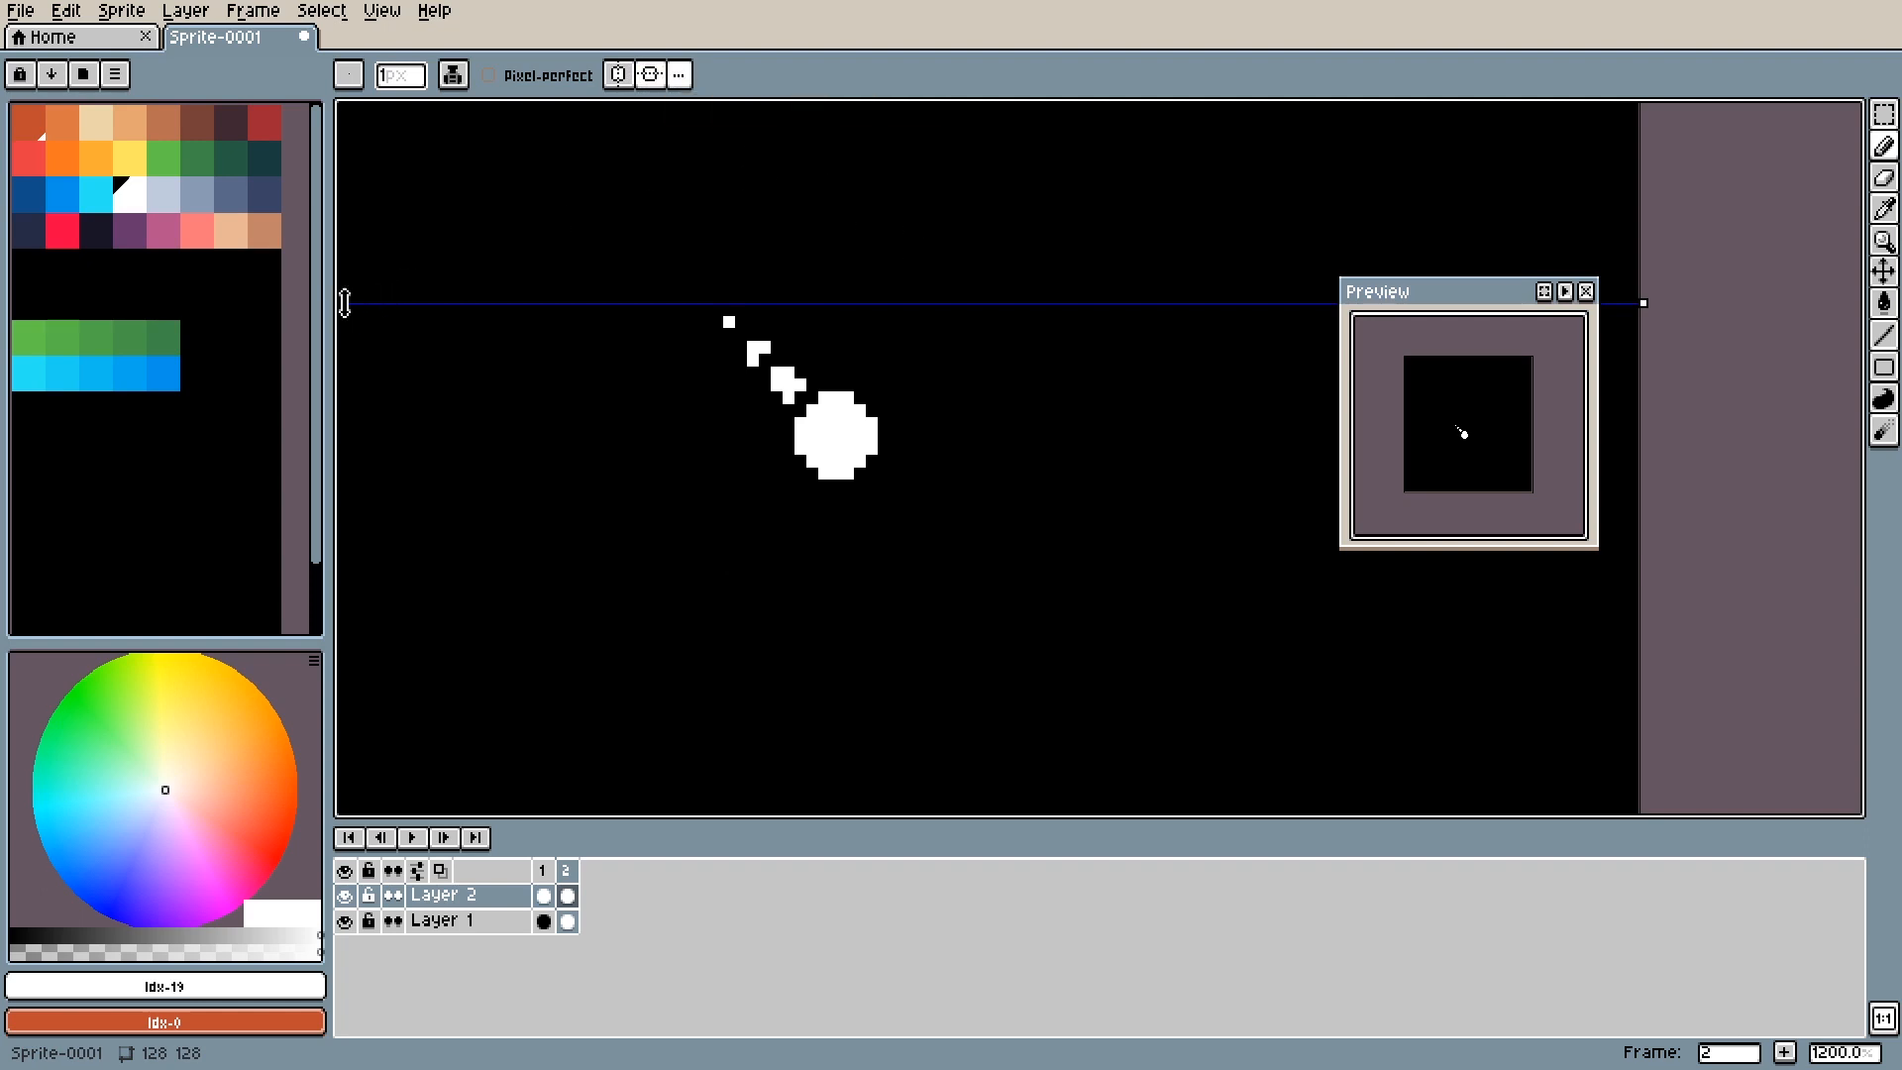
pyautogui.moveTo(344, 303); pyautogui.dragTo(343, 435)
pyautogui.scroll(-5, 456, 436)
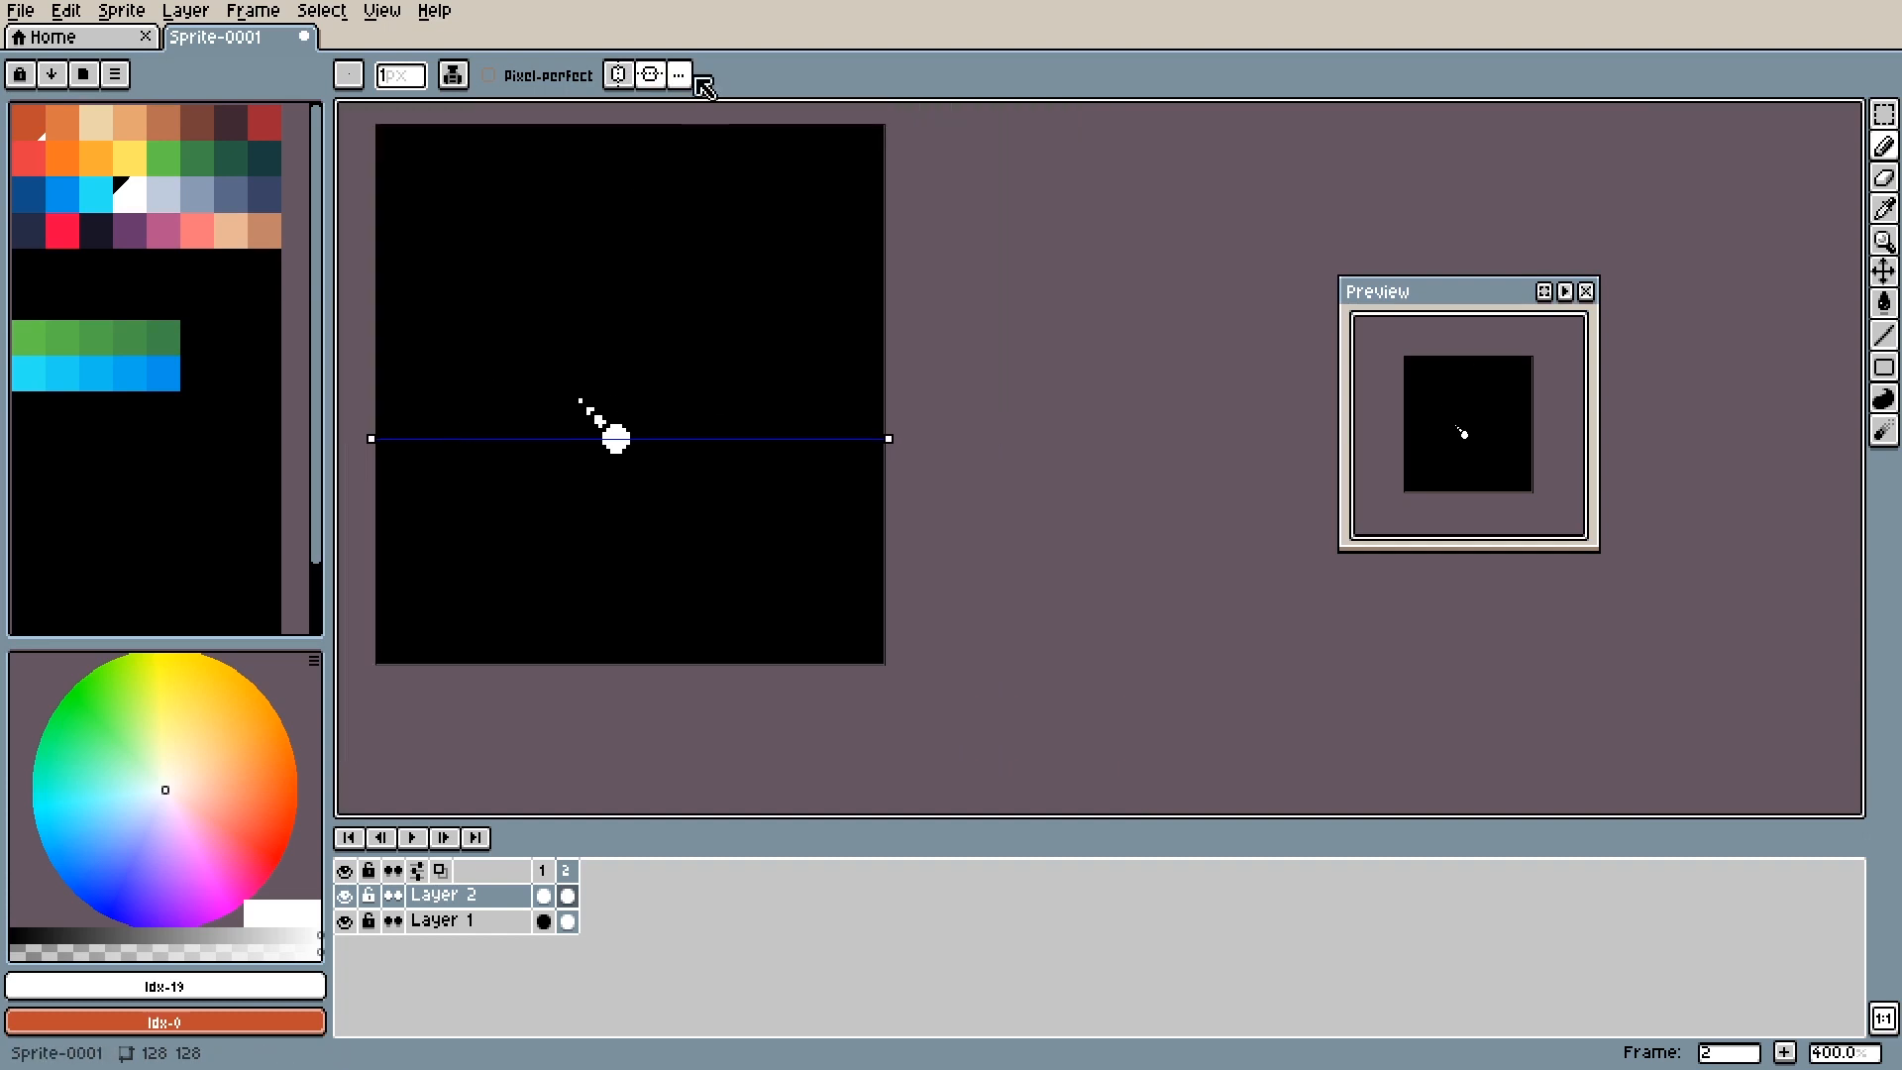
pyautogui.click(621, 76)
pyautogui.moveTo(632, 120); pyautogui.dragTo(616, 123)
pyautogui.scroll(6, 594, 416)
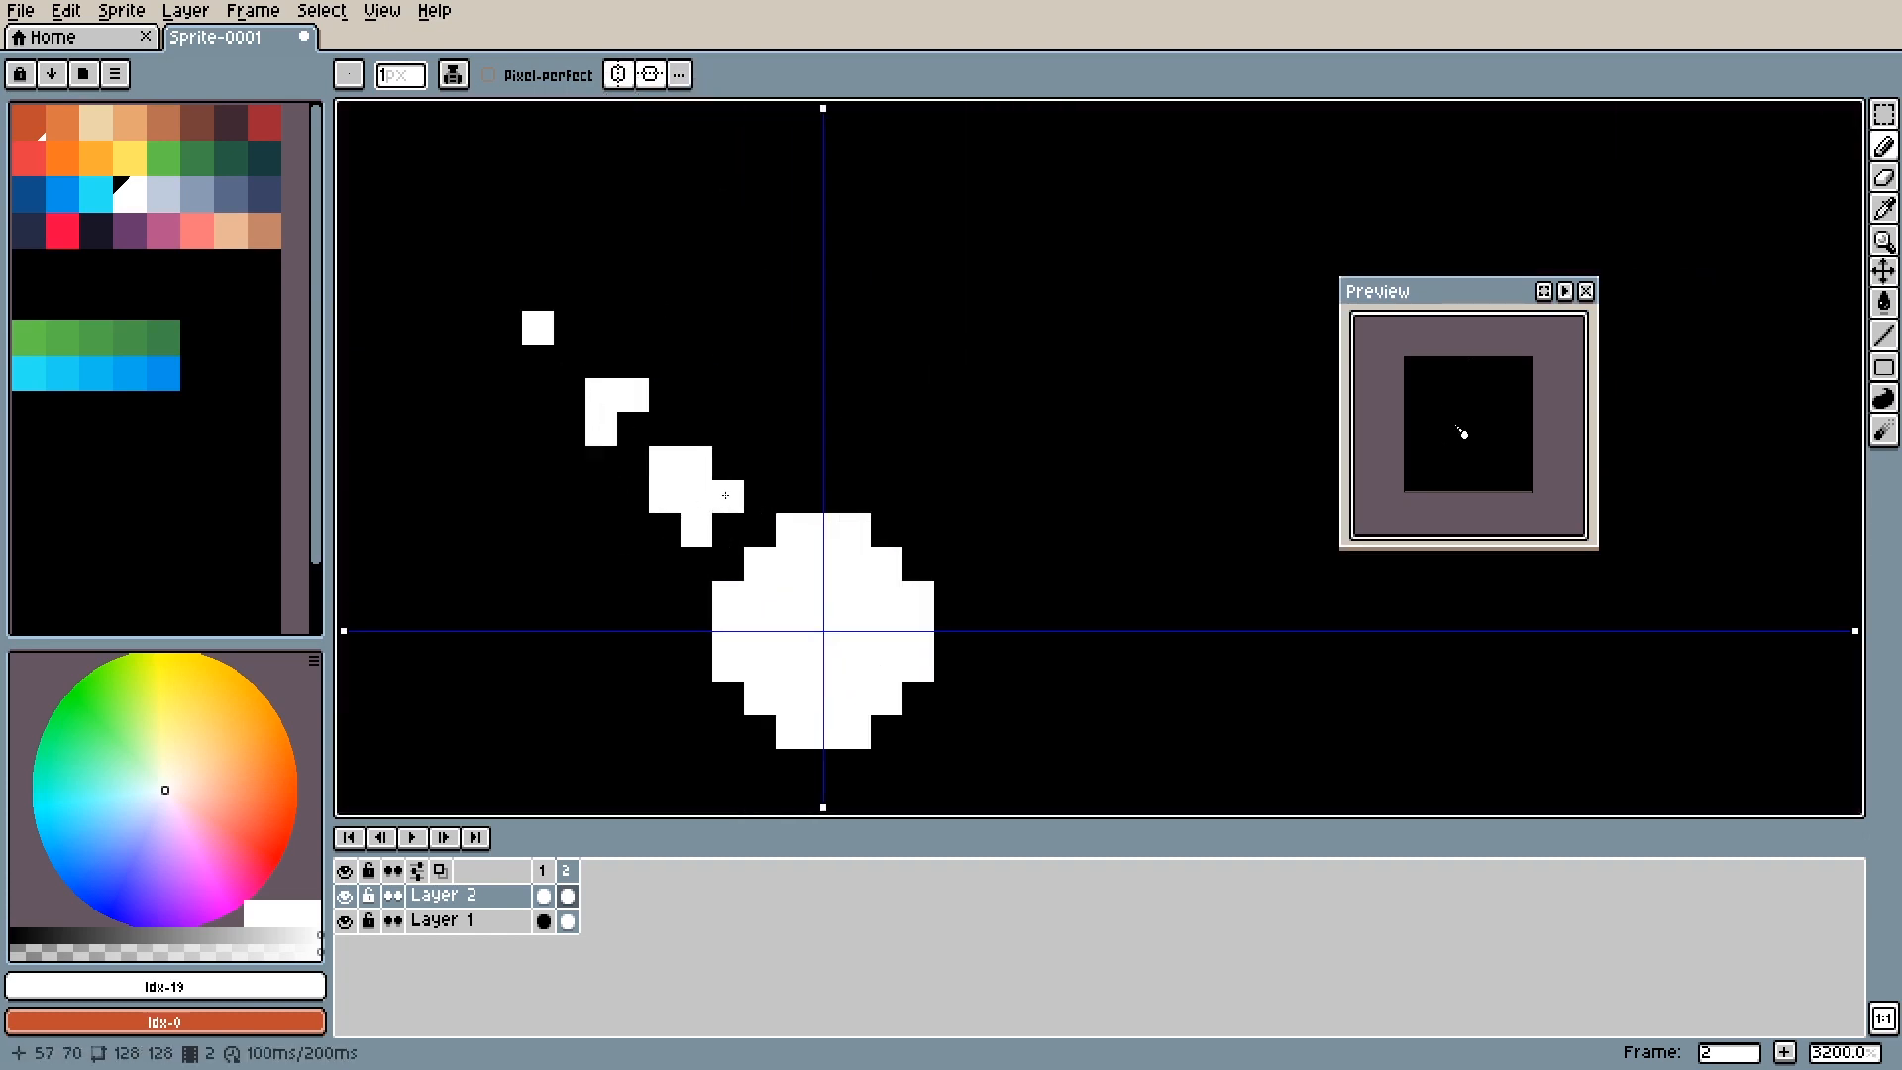
# Retrace the diagonal ray with symmetry on to mirror it to all four diagonals of the circle.
pyautogui.moveTo(728, 497)
pyautogui.mouseDown()
pyautogui.moveTo(698, 527)
pyautogui.moveTo(689, 458)
pyautogui.moveTo(665, 496)
pyautogui.mouseUp()
pyautogui.moveTo(633, 395); pyautogui.dragTo(602, 429)
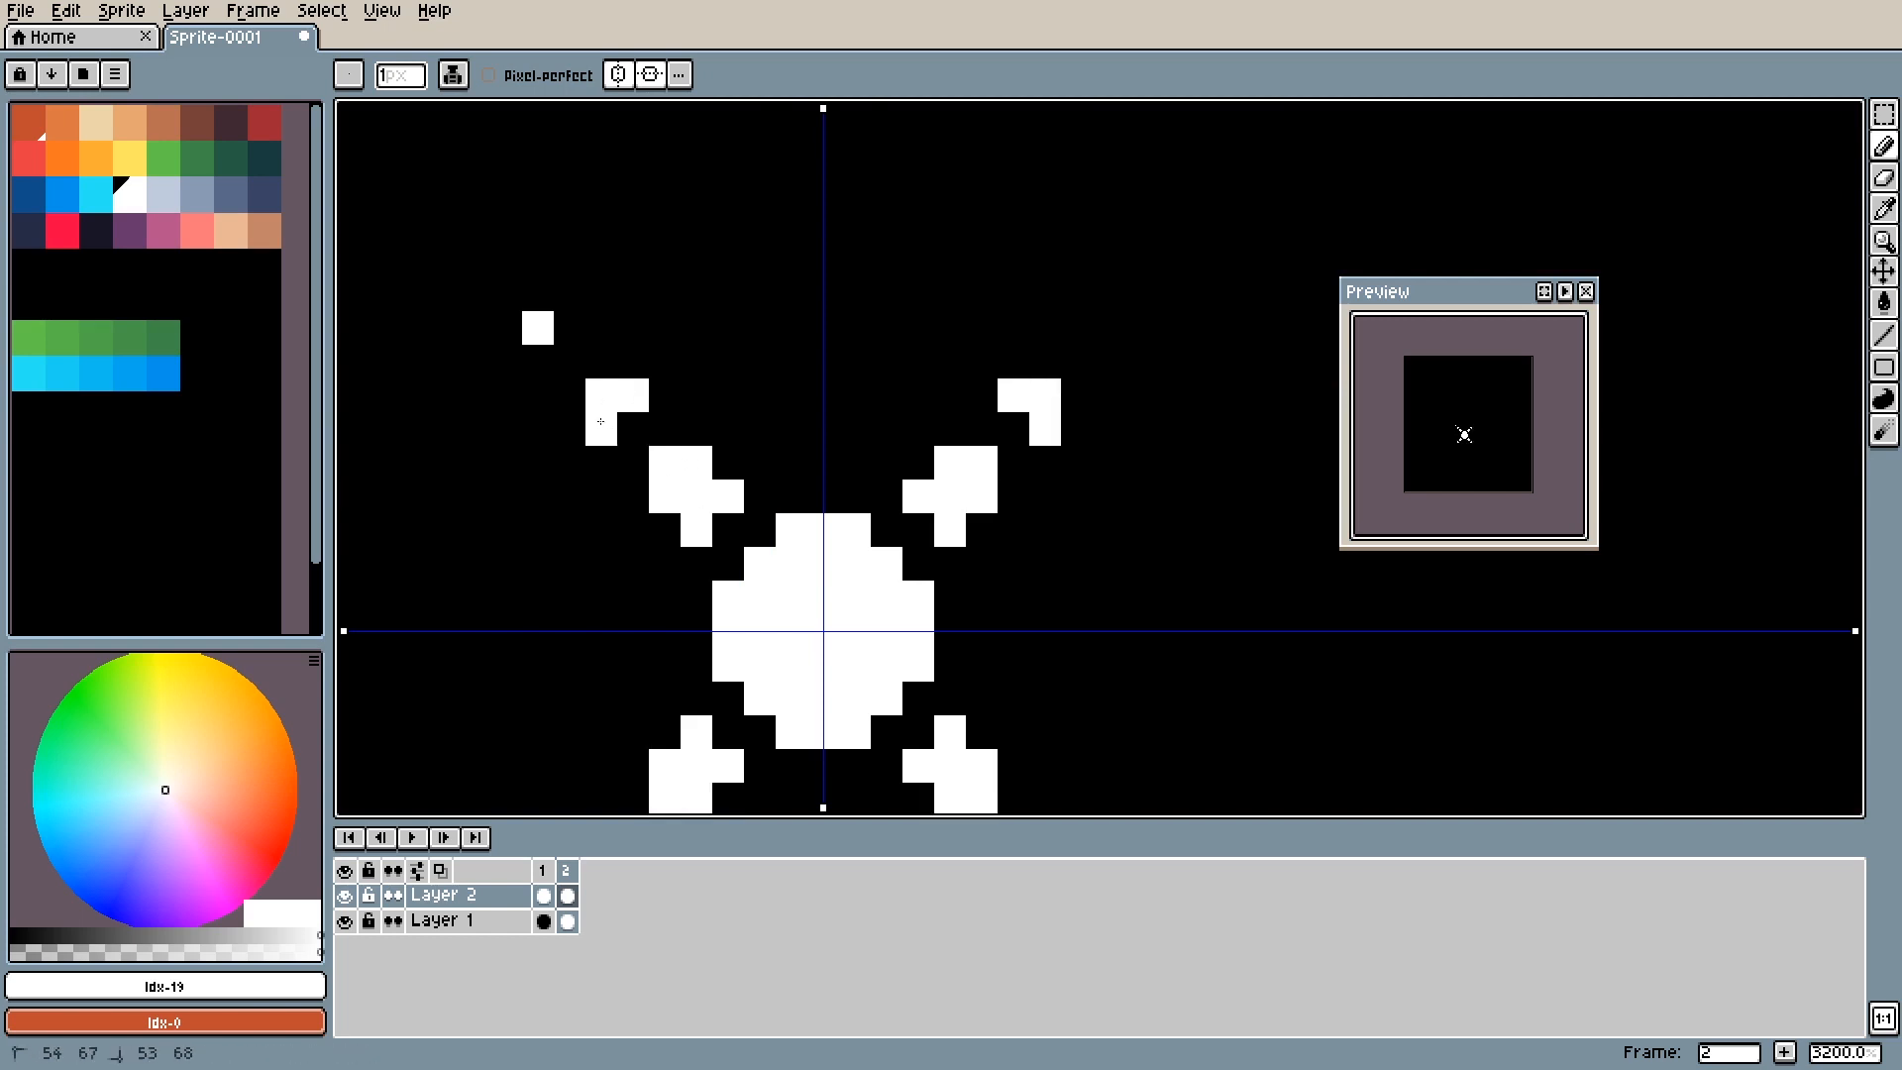
pyautogui.click(537, 328)
# Draw small outward-pointing T-shaped white marks beside, above and below the circle on the symmetry axes.
pyautogui.scroll(-2, 690, 526)
pyautogui.moveTo(672, 567)
pyautogui.mouseDown()
pyautogui.moveTo(723, 415)
pyautogui.moveTo(728, 446)
pyautogui.mouseUp()
pyautogui.click(711, 428)
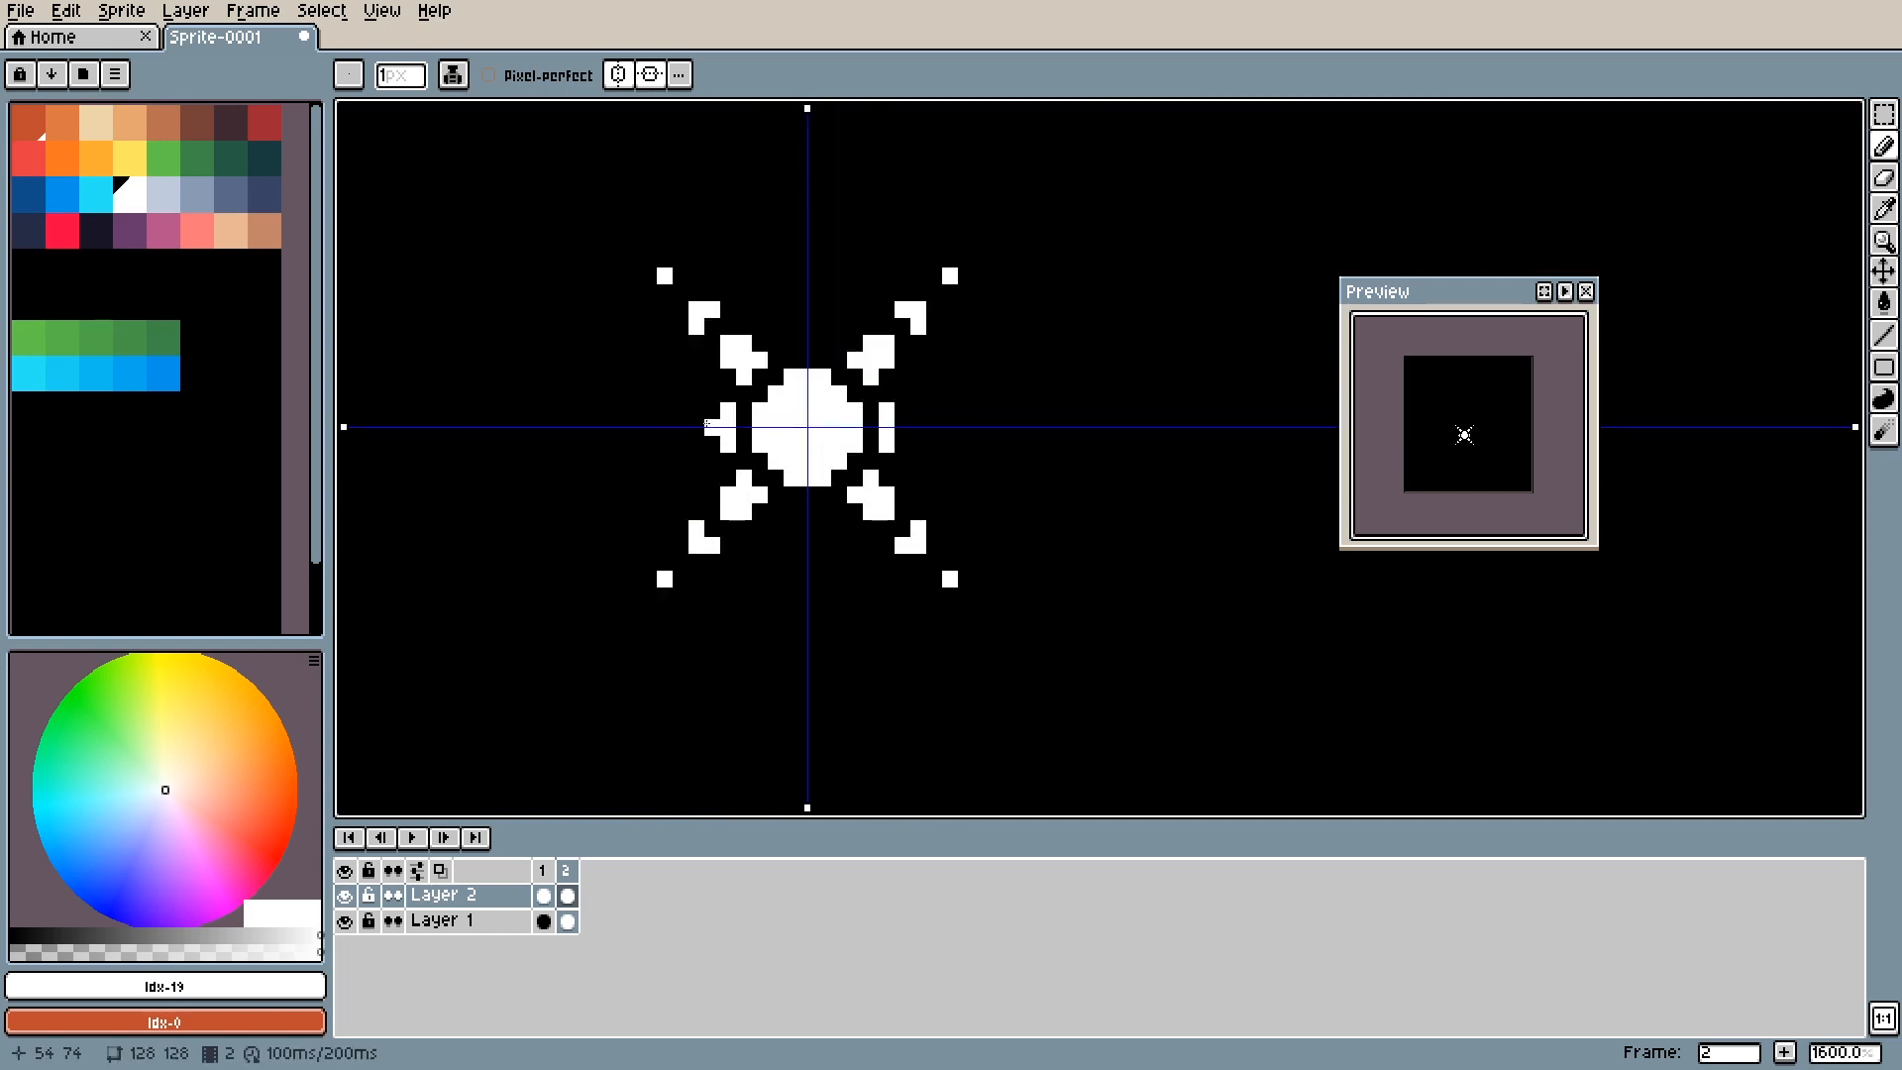
pyautogui.moveTo(792, 343); pyautogui.dragTo(808, 344)
pyautogui.click(807, 327)
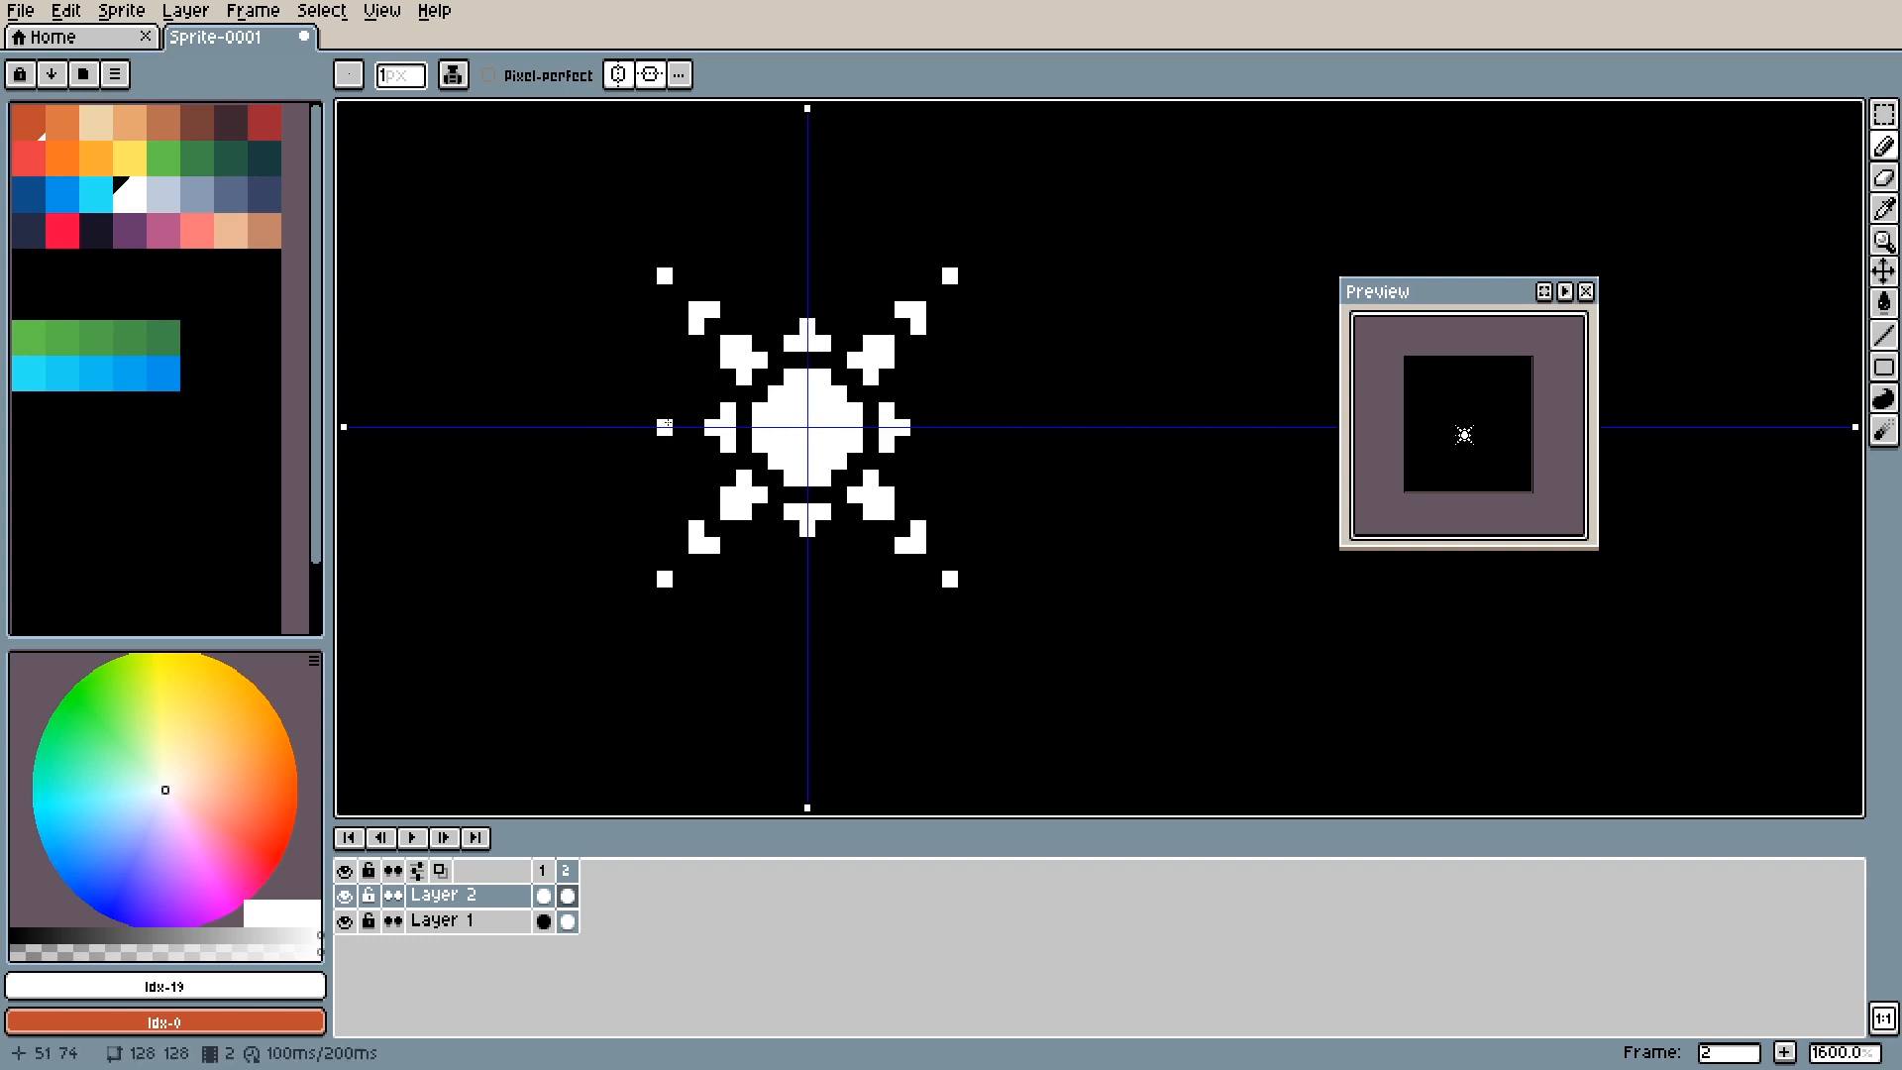
# Extend the horizontal and vertical rays with a 3-pixel crossbar, a 2-pixel dash and a single end pixel each.
pyautogui.moveTo(665, 427)
pyautogui.mouseDown()
pyautogui.moveTo(664, 443)
pyautogui.moveTo(602, 427)
pyautogui.mouseUp()
pyautogui.click(554, 427)
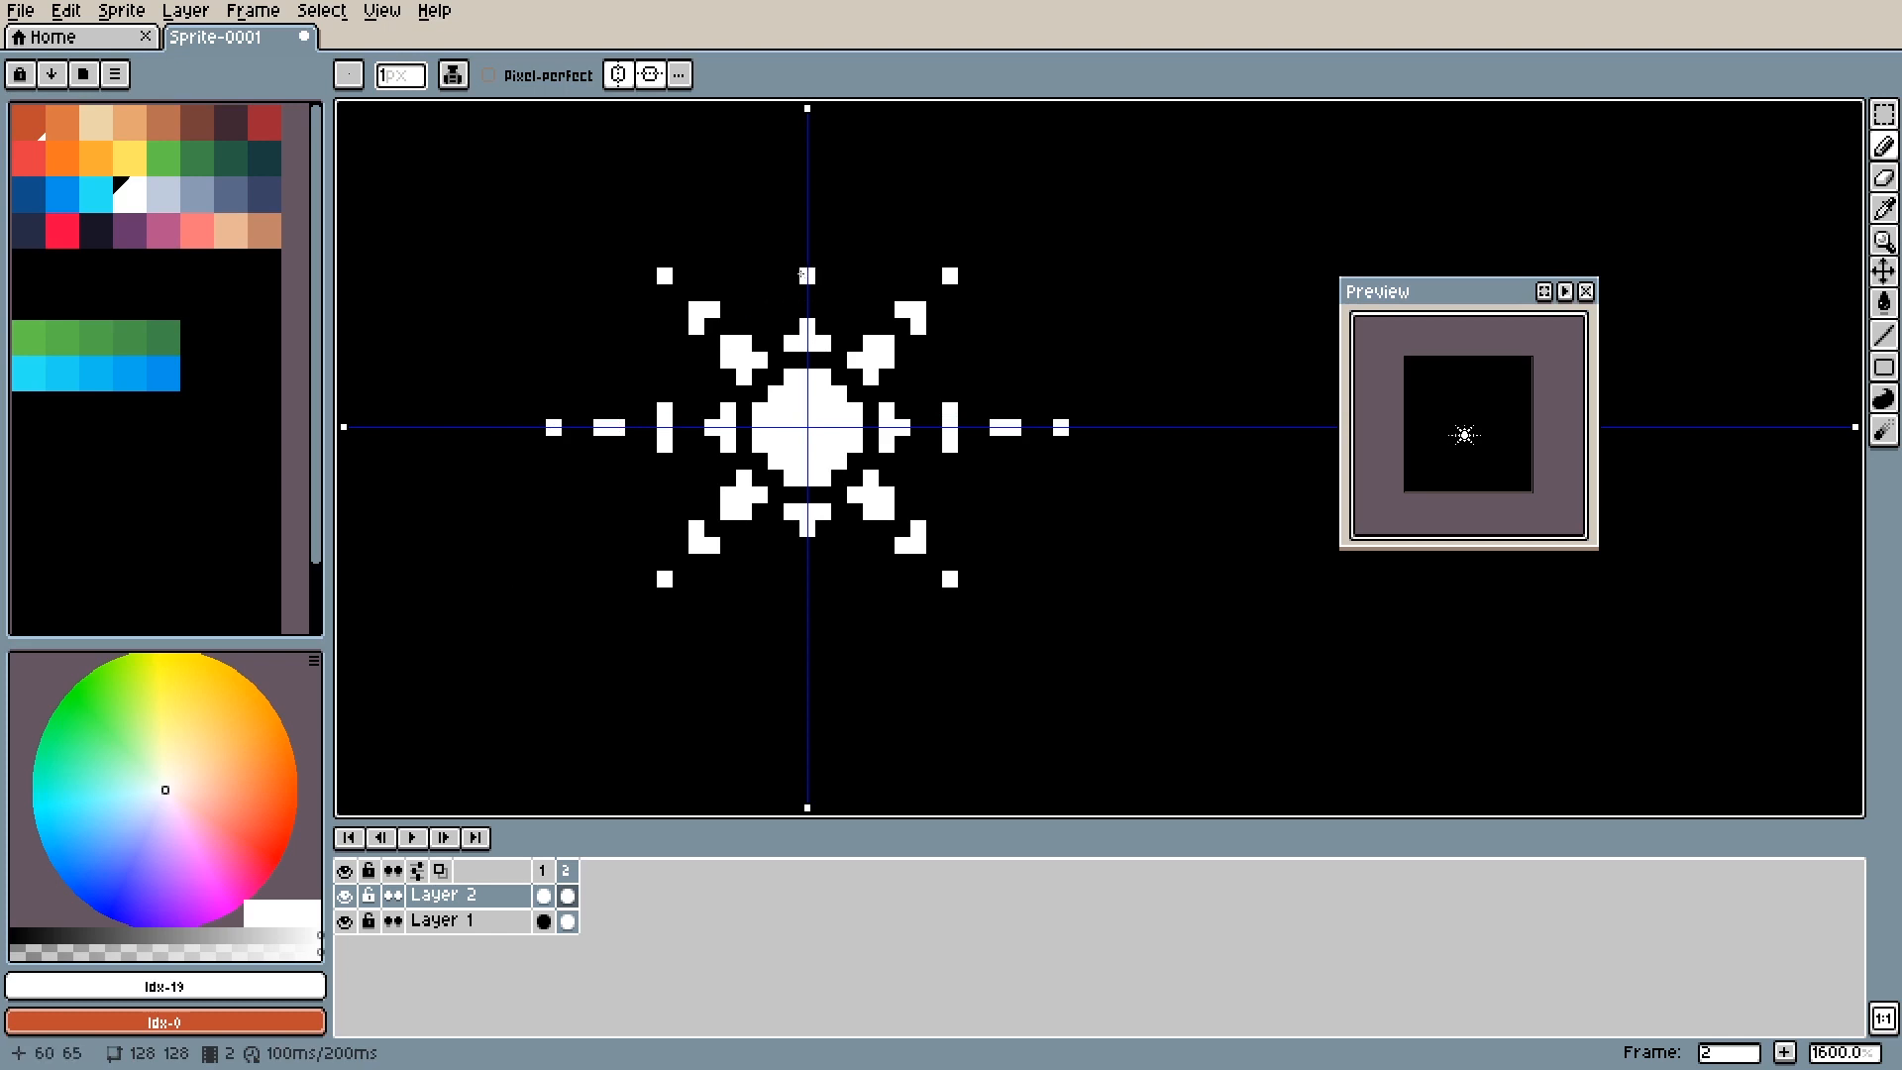
pyautogui.moveTo(807, 276)
pyautogui.mouseDown()
pyautogui.moveTo(790, 276)
pyautogui.moveTo(805, 198)
pyautogui.mouseUp()
pyautogui.press('b')
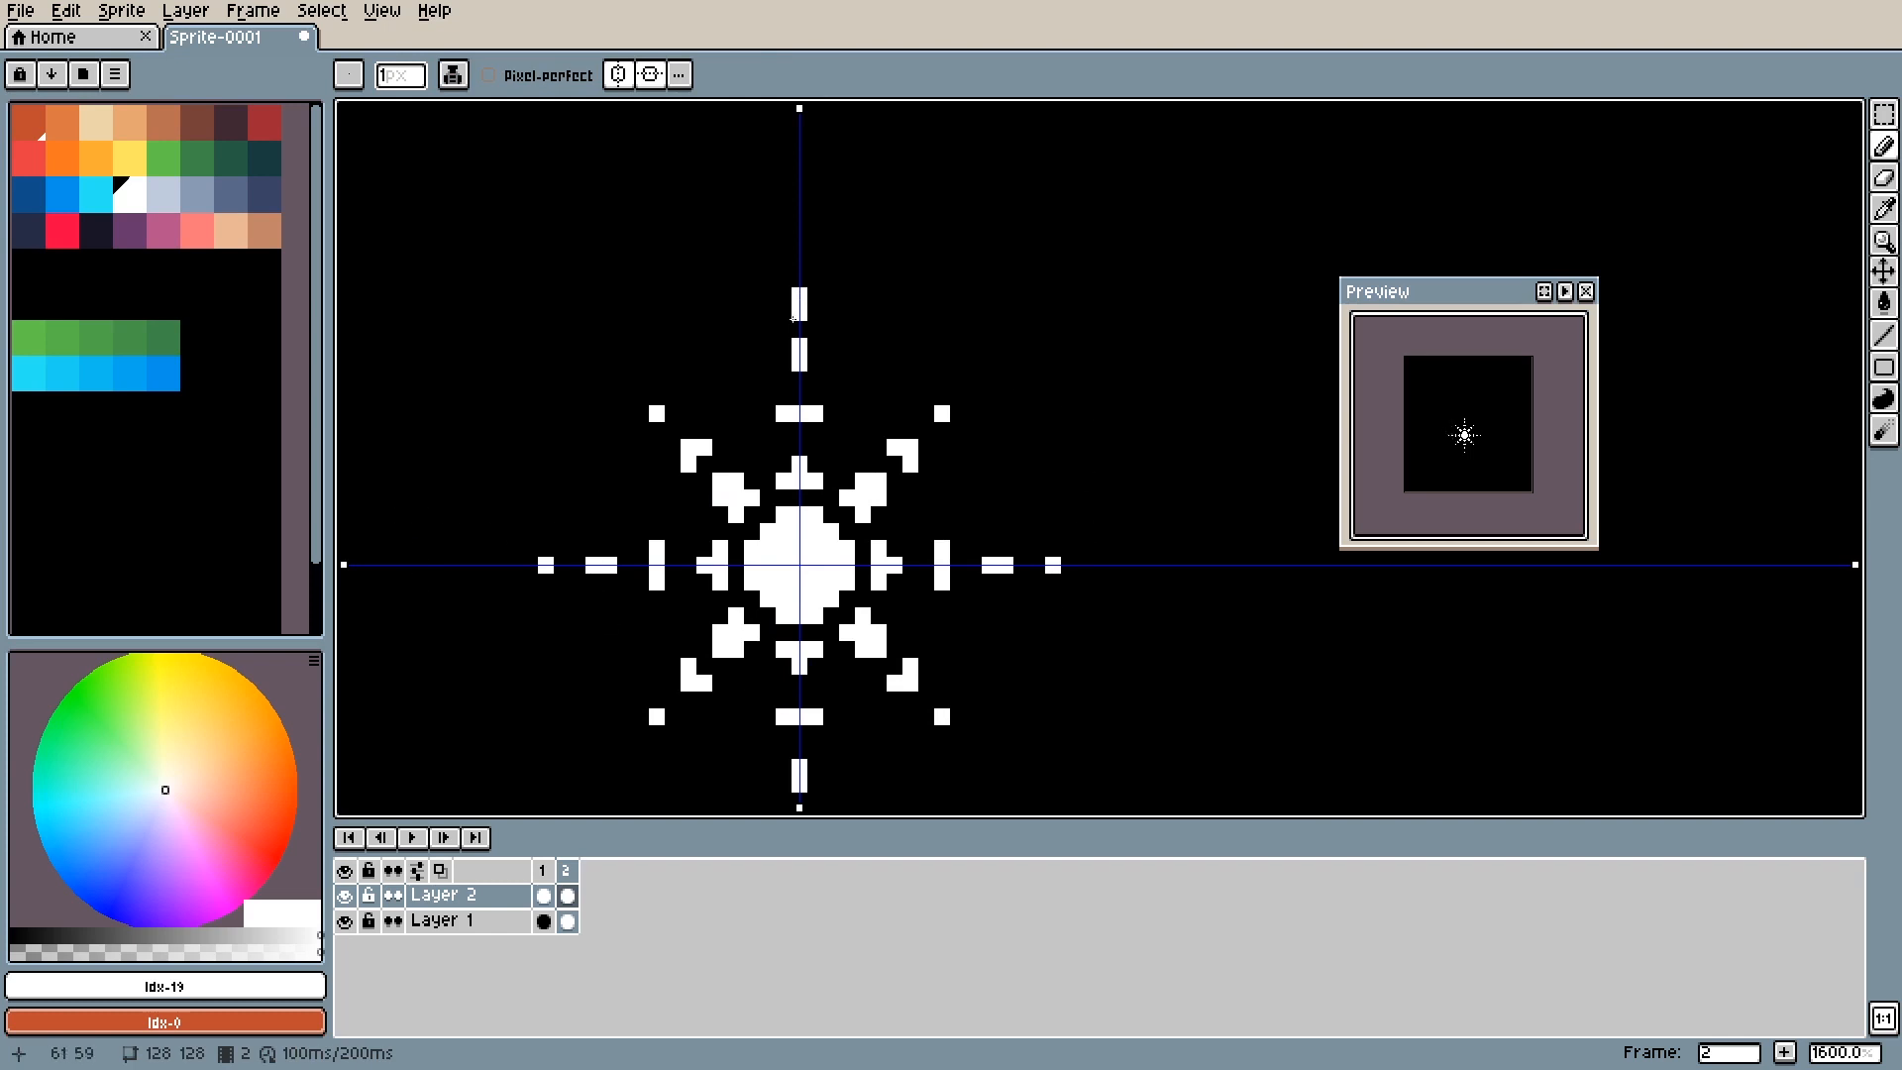
pyautogui.moveTo(765, 603); pyautogui.dragTo(827, 491)
pyautogui.scroll(-1, 981, 345)
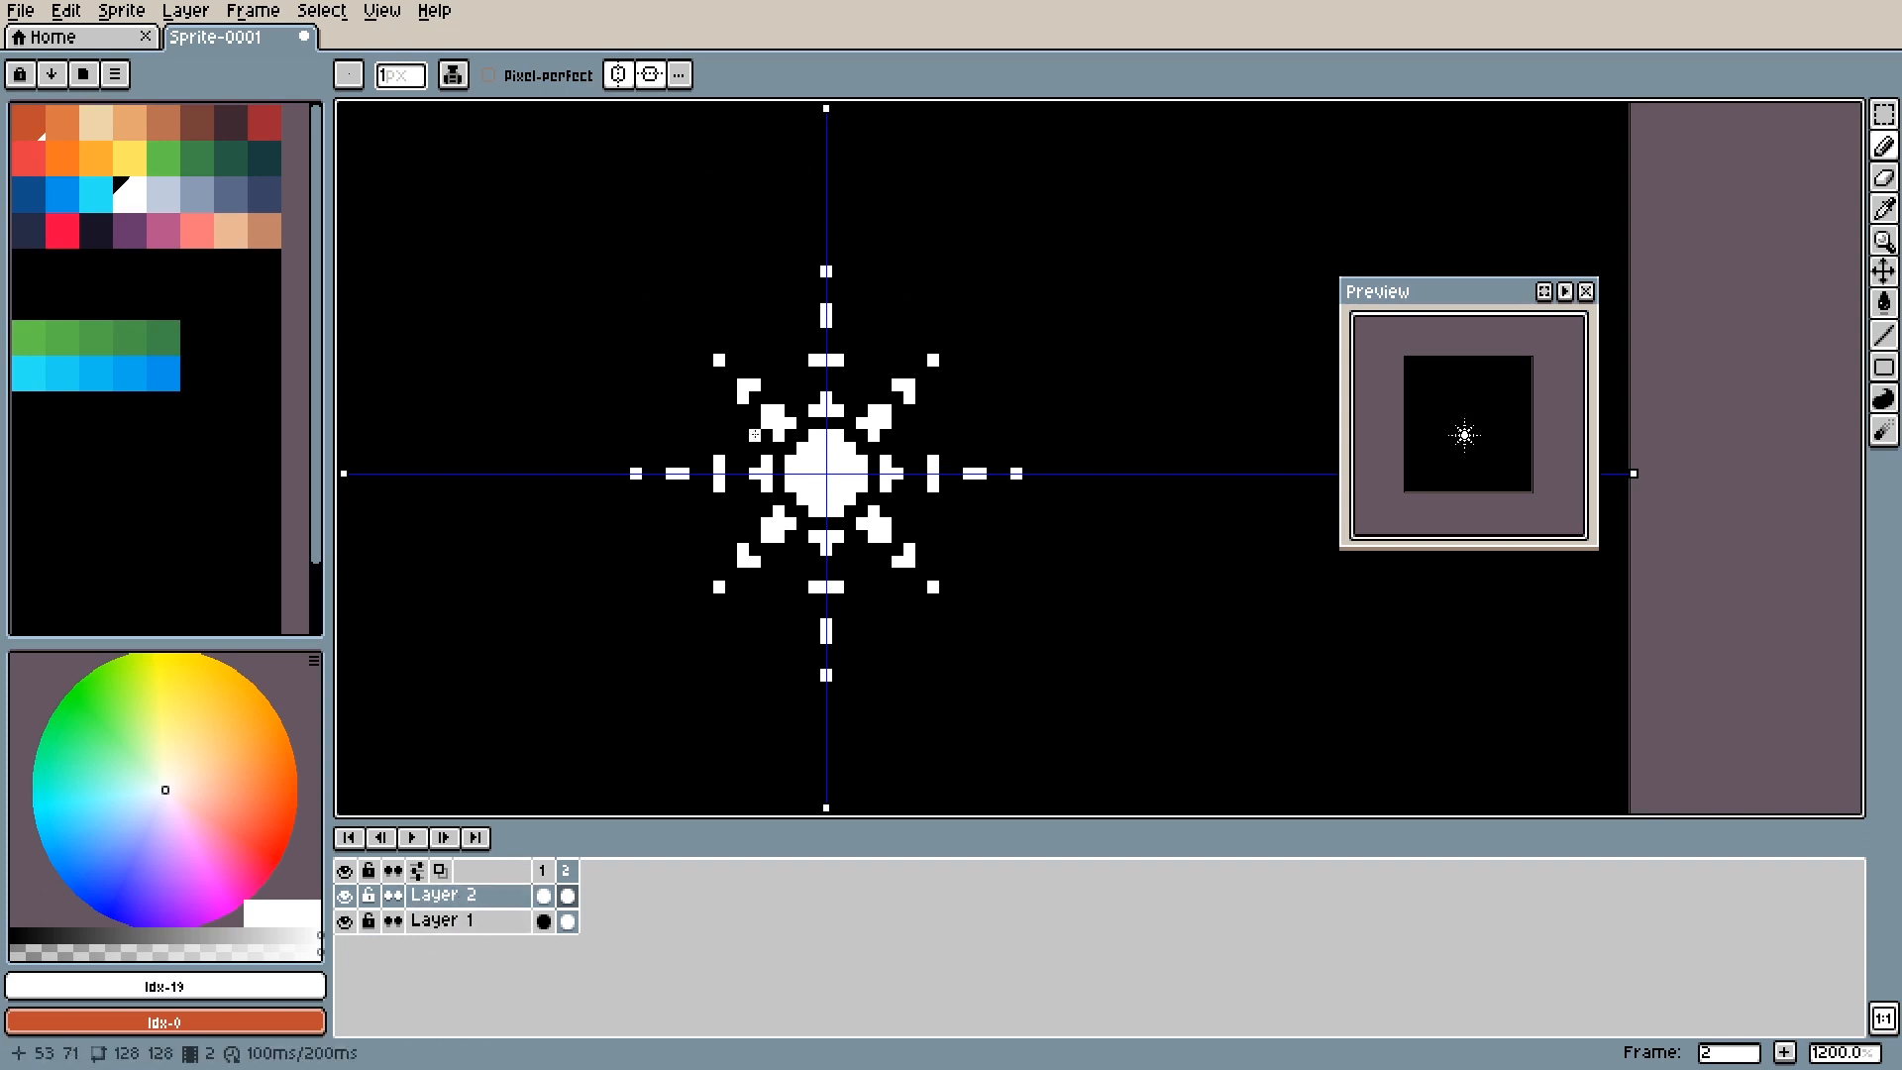
# Draw small L-shaped white marks between the vertical and diagonal rays, mirrored across both symmetry axes.
pyautogui.scroll(5, 765, 358)
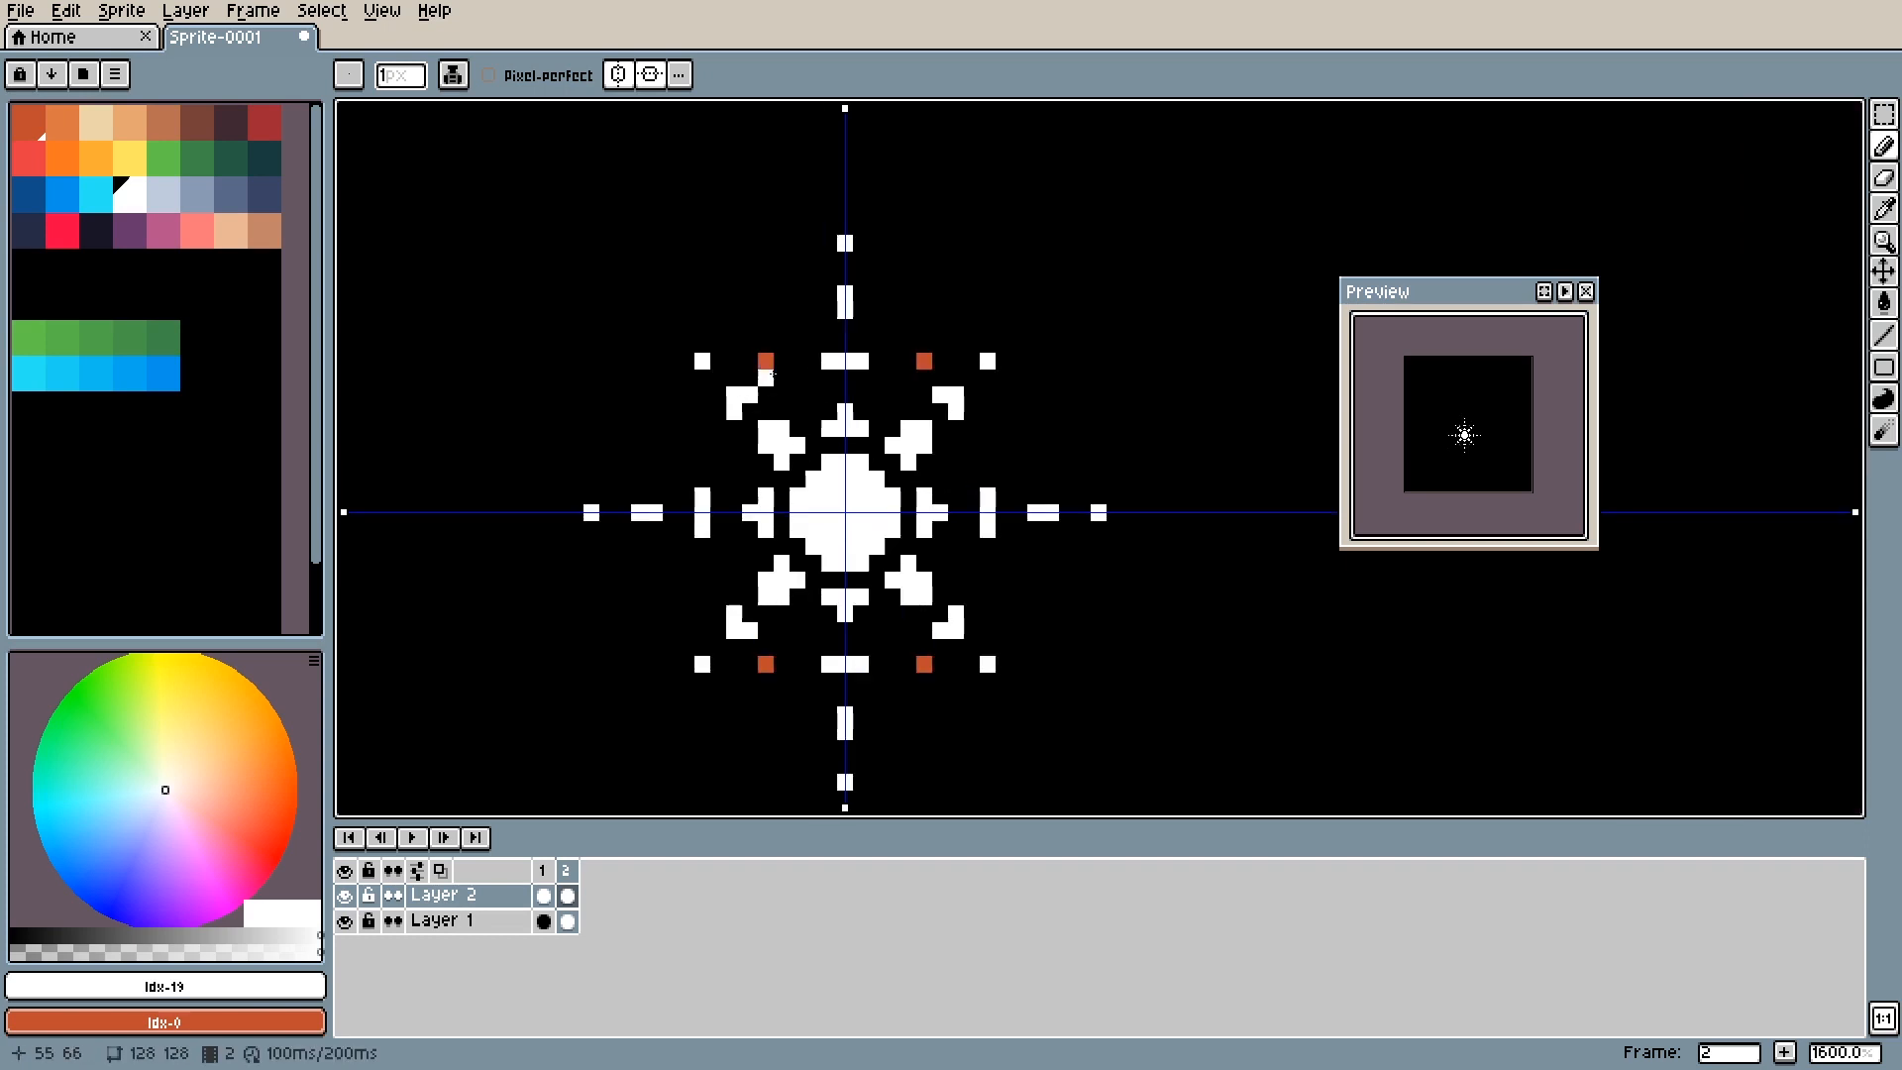
pyautogui.click(776, 348)
pyautogui.click(778, 318)
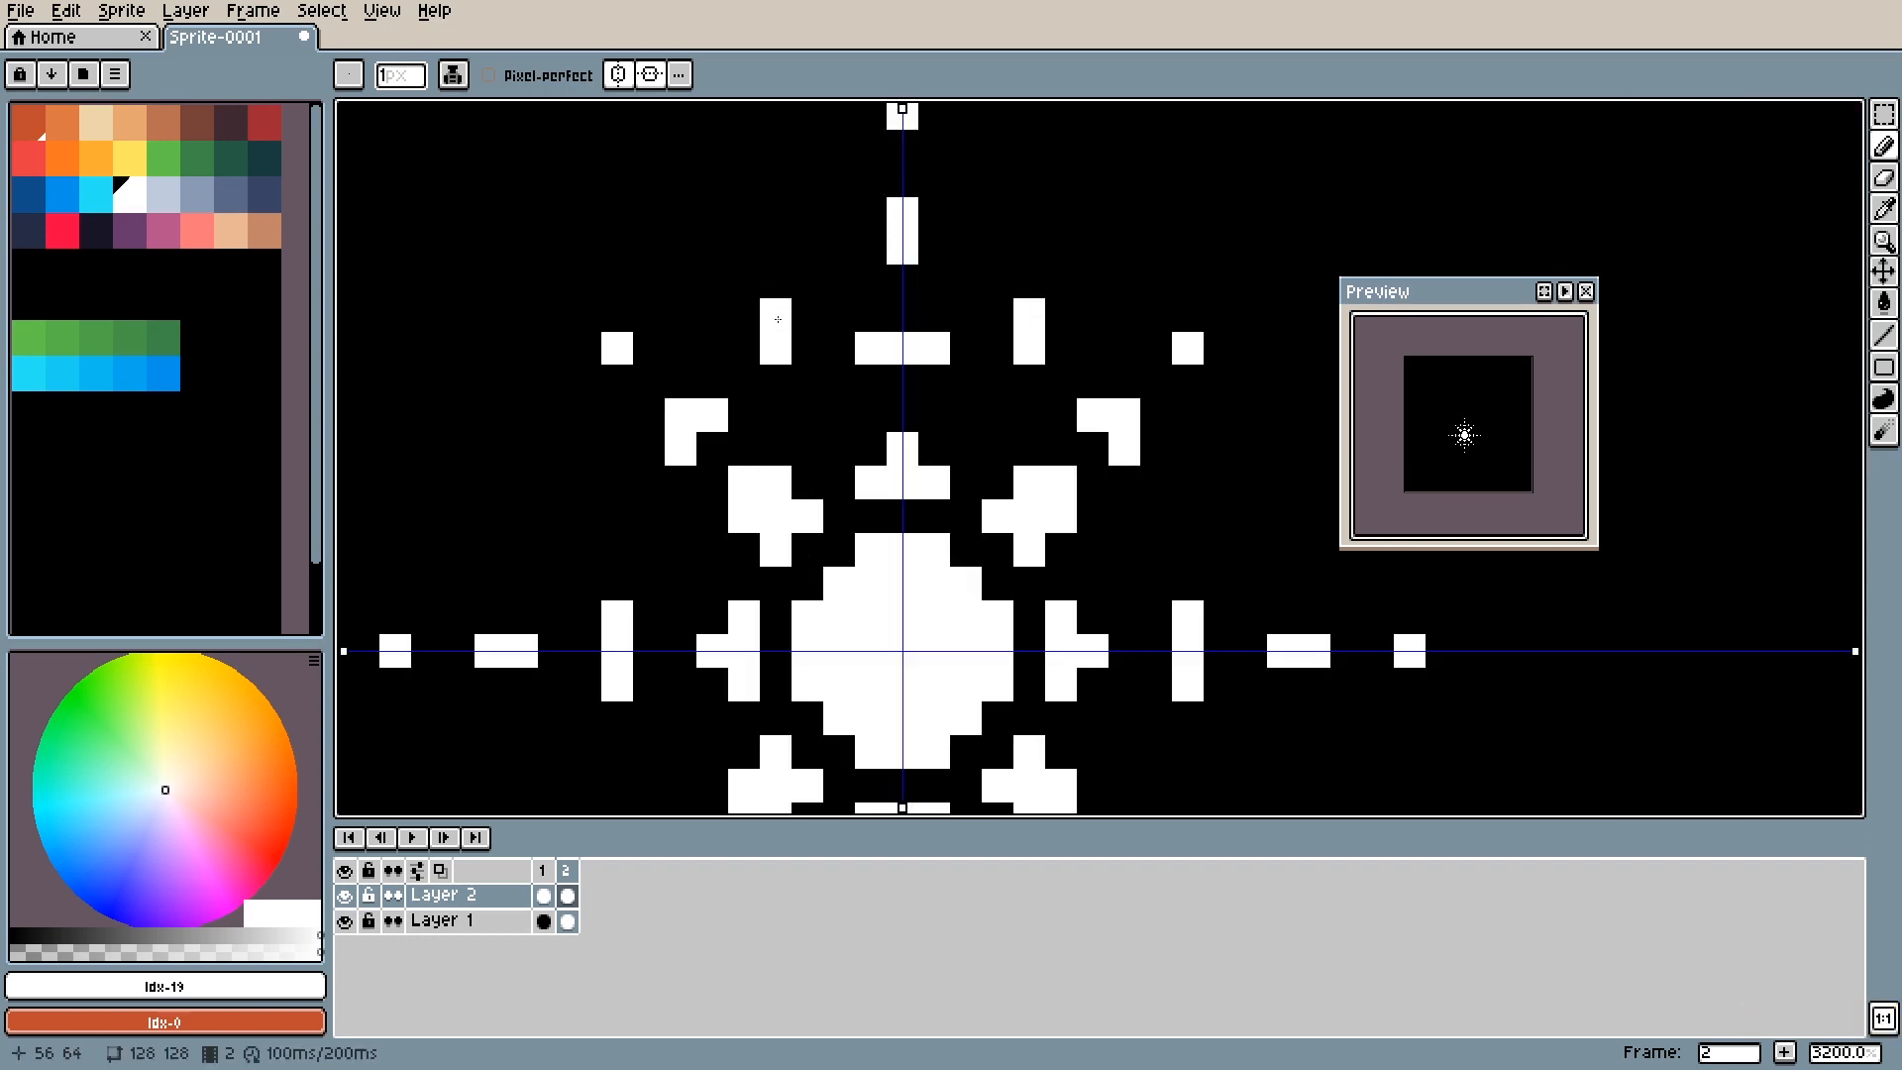
pyautogui.moveTo(759, 368); pyautogui.dragTo(804, 465)
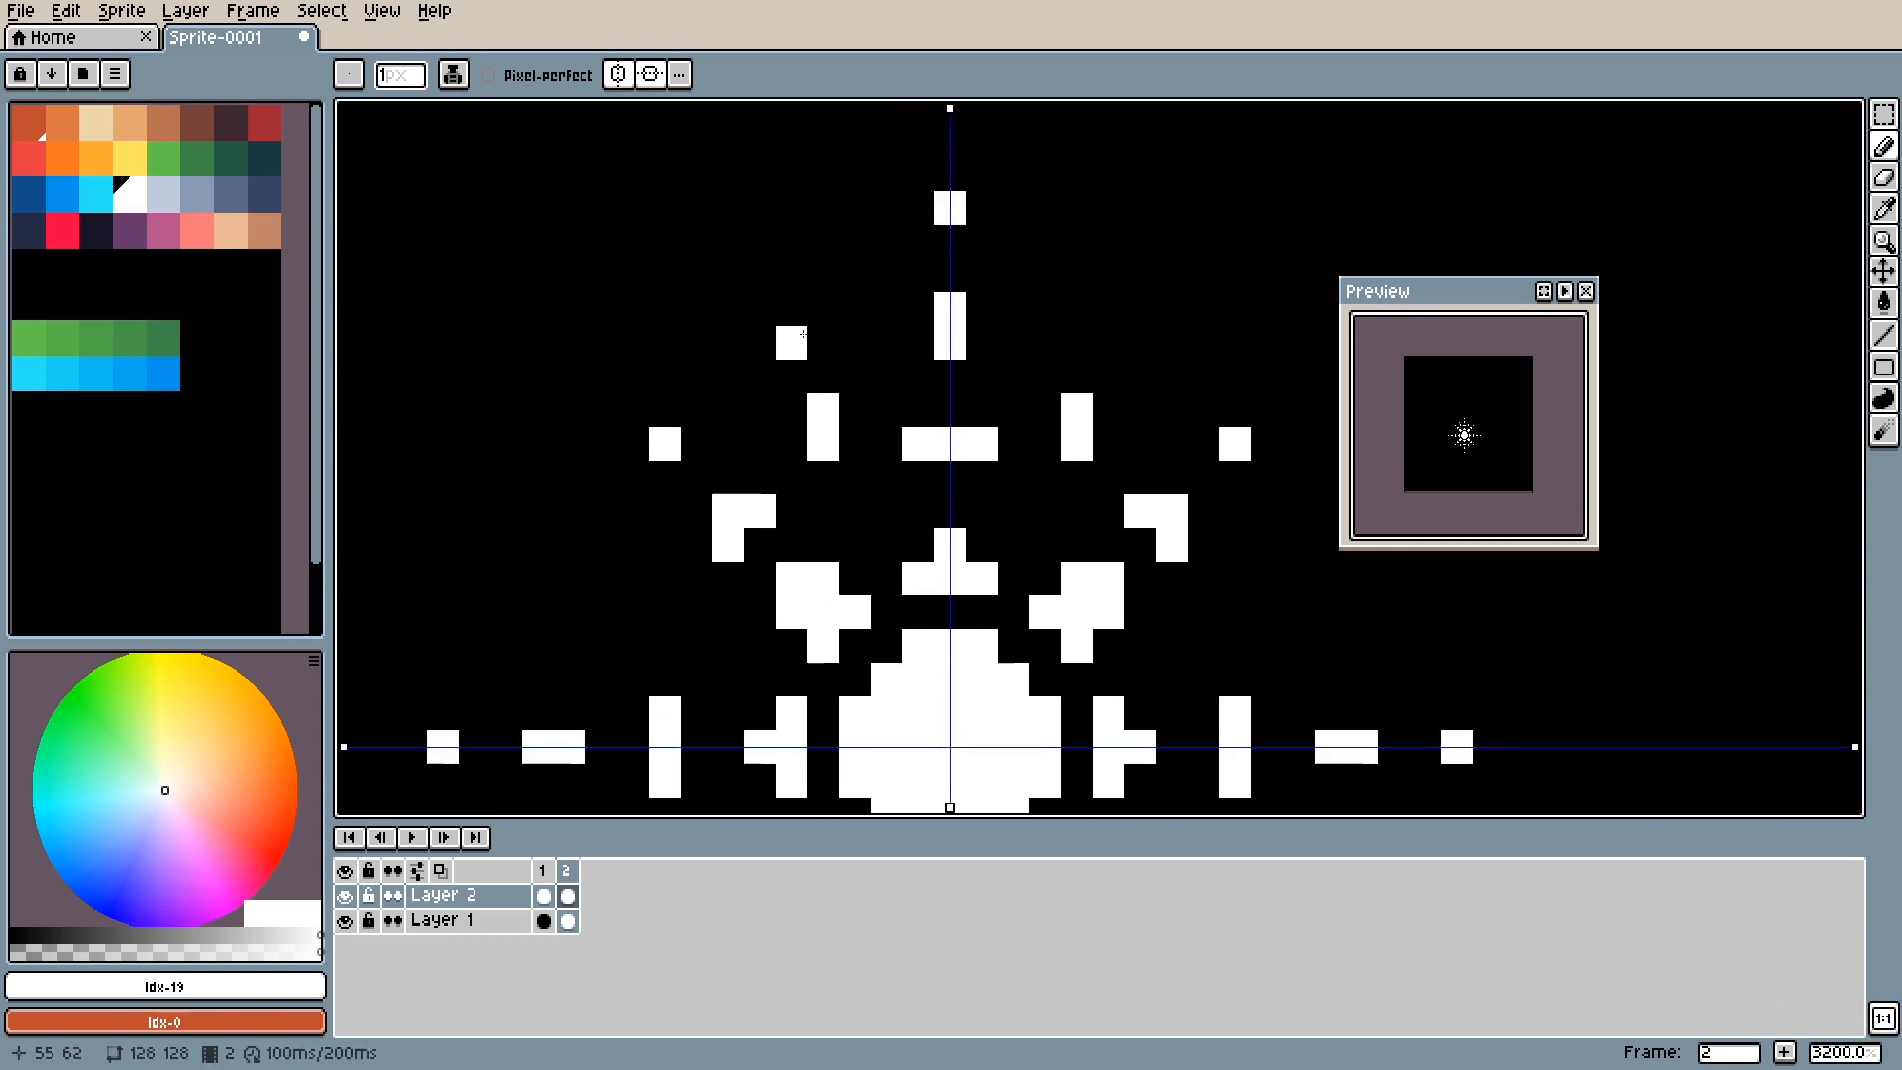
pyautogui.click(795, 404)
pyautogui.moveTo(735, 526)
pyautogui.mouseDown()
pyautogui.moveTo(757, 439)
pyautogui.moveTo(748, 516)
pyautogui.mouseUp()
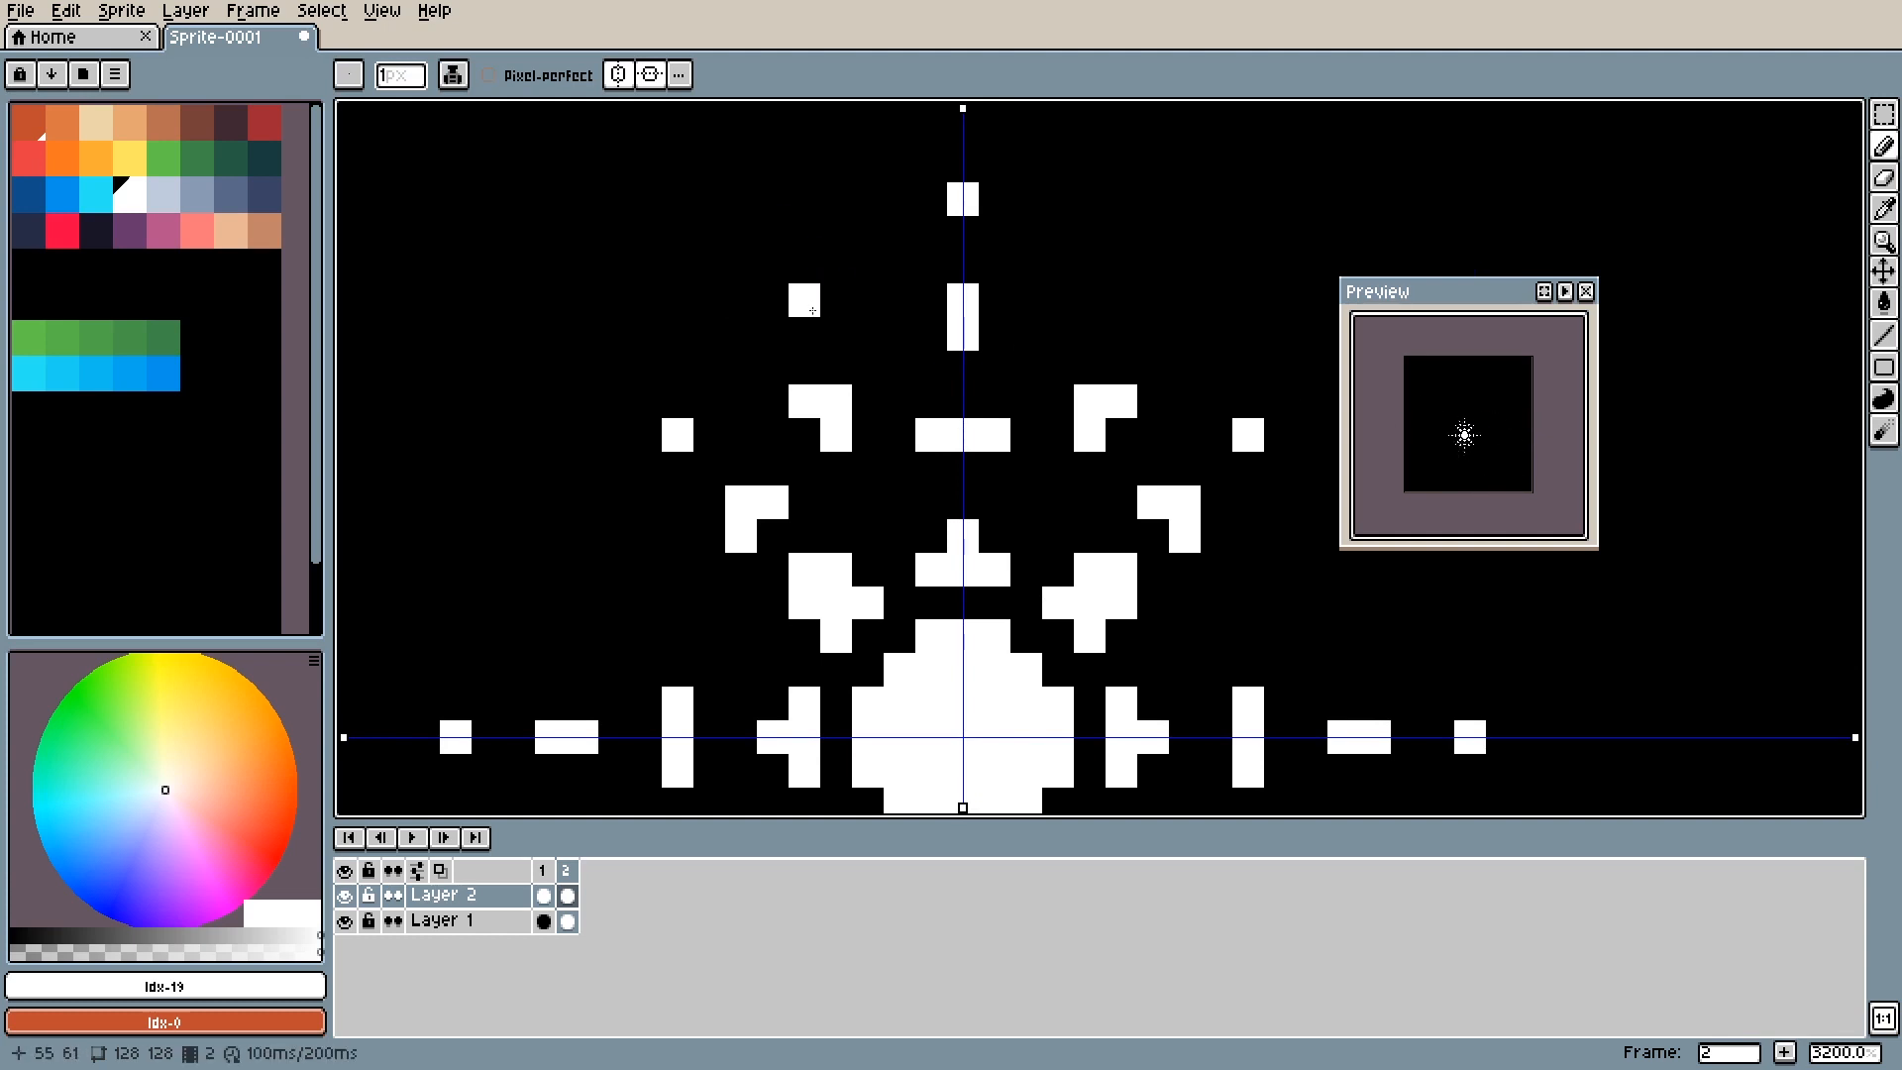
pyautogui.moveTo(804, 334); pyautogui.dragTo(772, 300)
pyautogui.hotkey('ctrl', 'z')
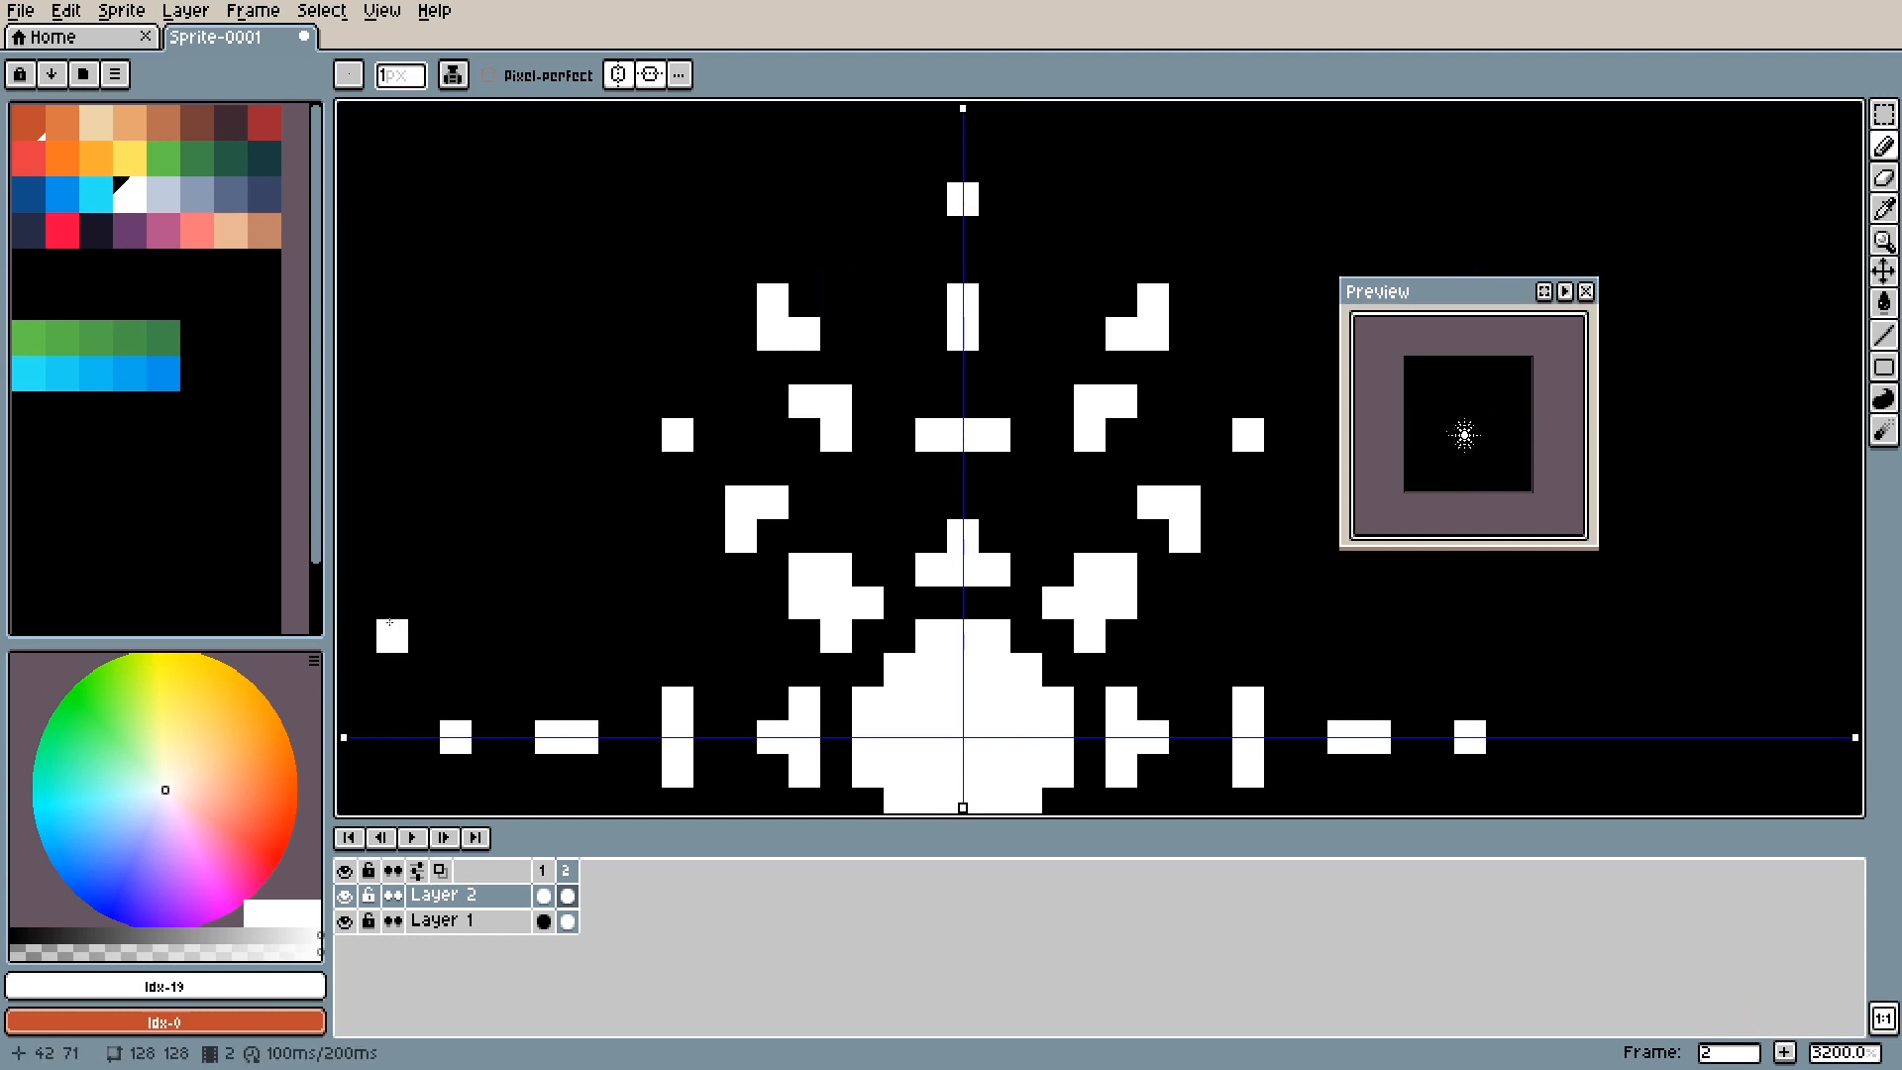
pyautogui.hotkey('ctrl', 'z')
pyautogui.hotkey('ctrl', 'z')
pyautogui.hotkey('ctrl', 'z')
pyautogui.hotkey('ctrl', 'z')
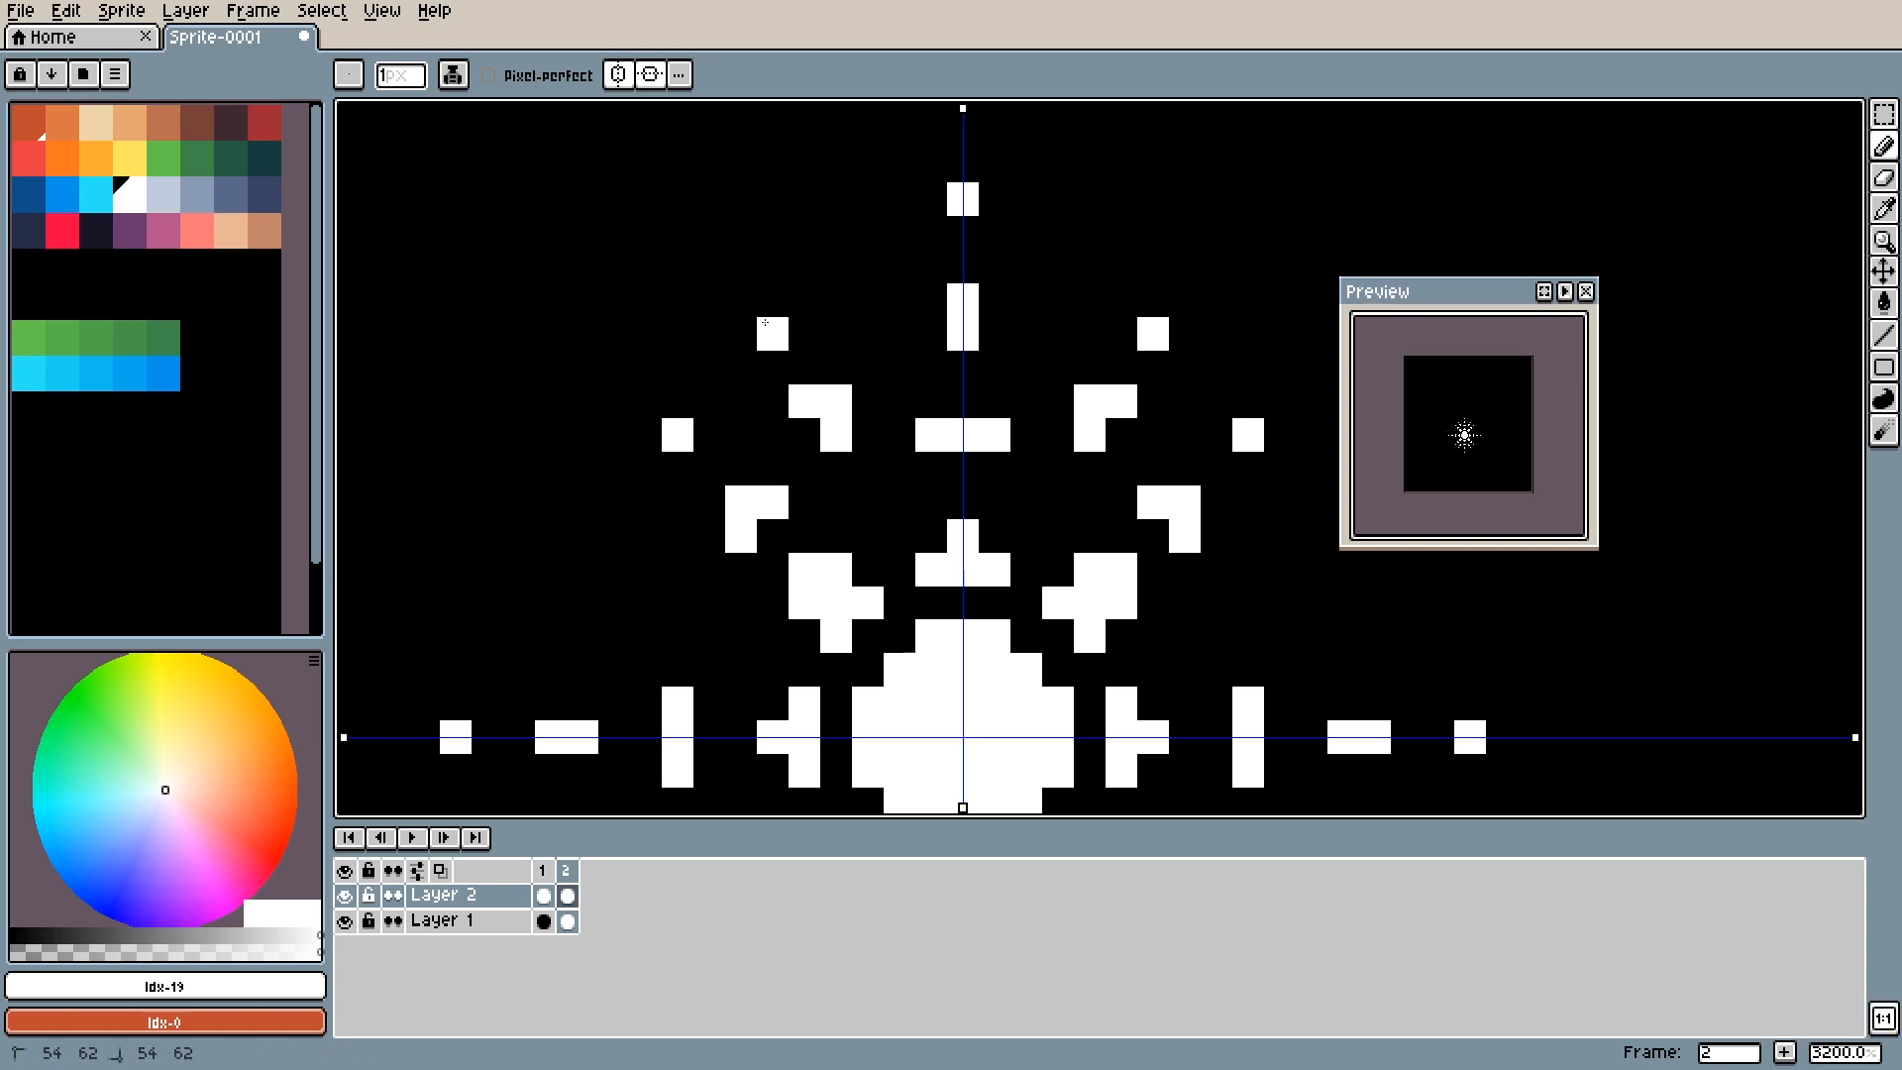
# Draw mirrored three-pixel L-shaped marks farther out above, below and beside the circle, filling the gaps between the rays on frame 2.
pyautogui.moveTo(615, 601)
pyautogui.mouseDown()
pyautogui.moveTo(726, 306)
pyautogui.moveTo(738, 423)
pyautogui.moveTo(655, 348)
pyautogui.mouseUp()
pyautogui.scroll(-1, 738, 423)
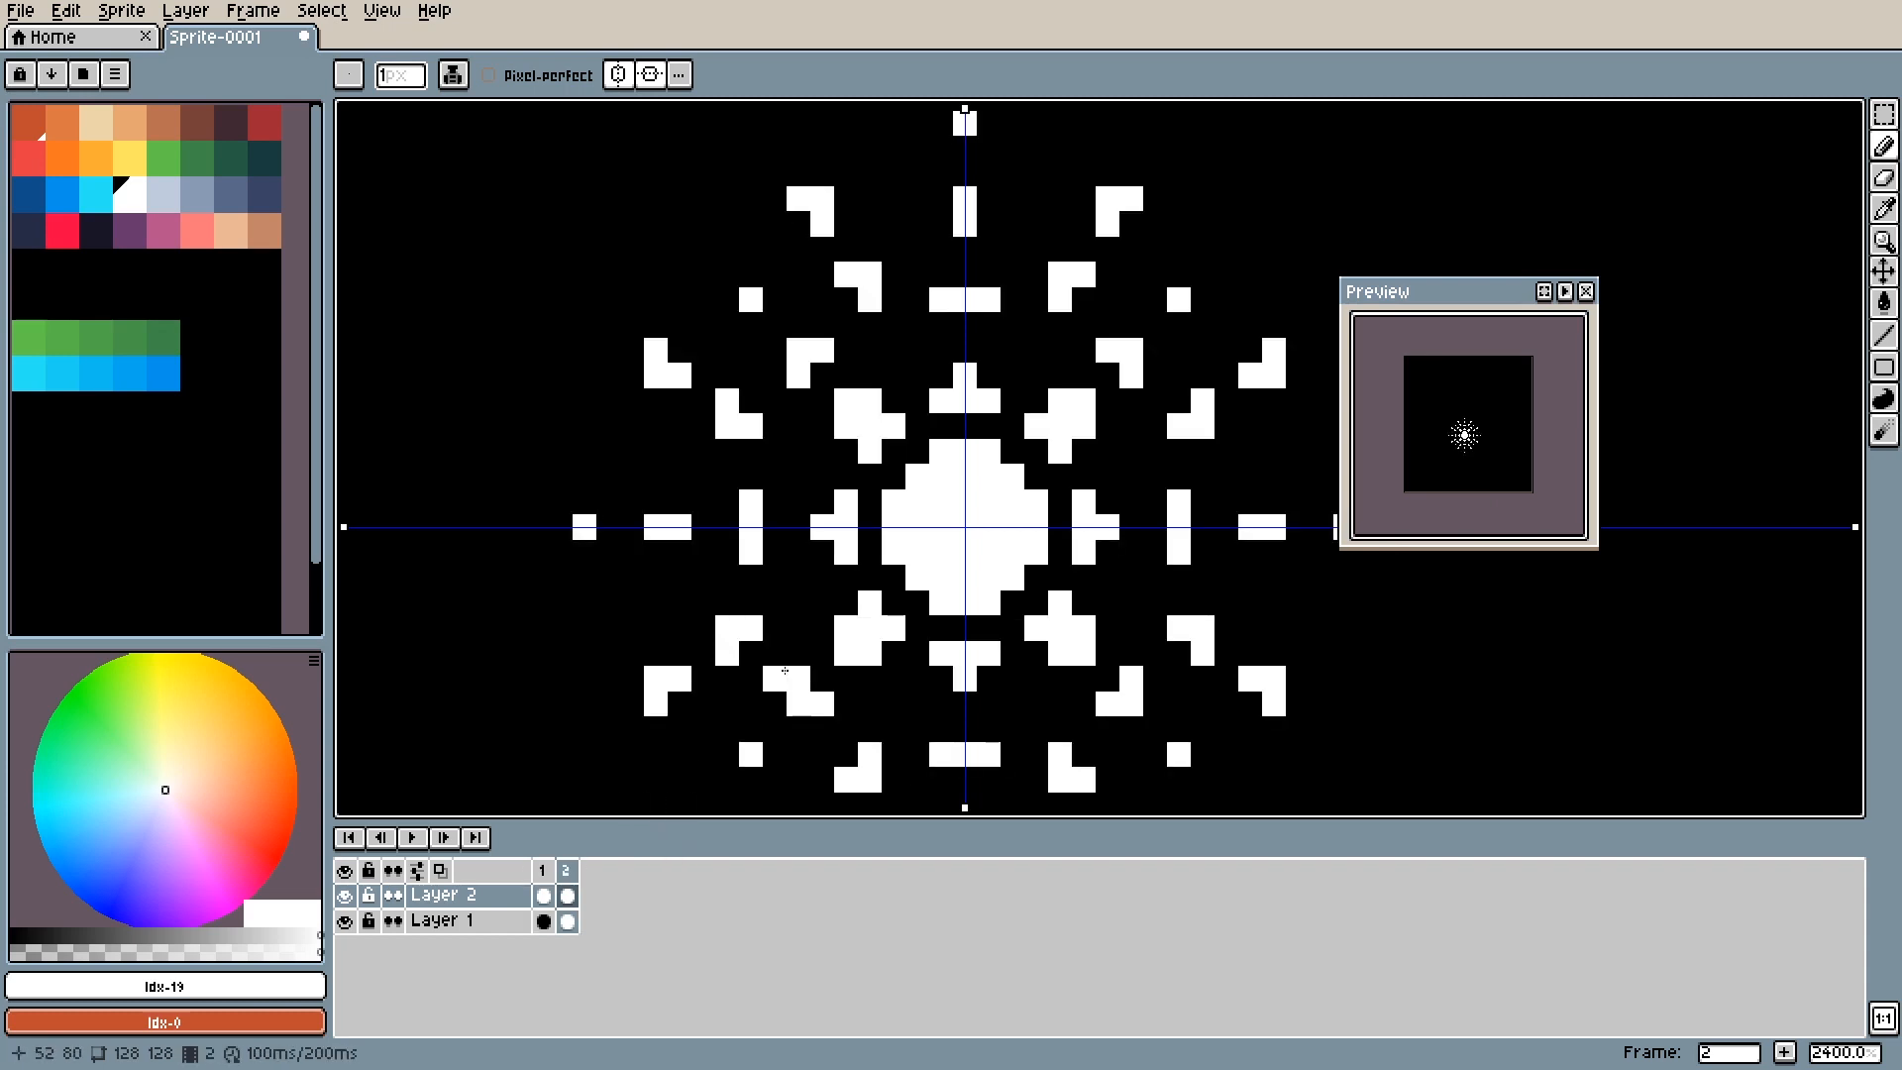
pyautogui.scroll(-3, 864, 623)
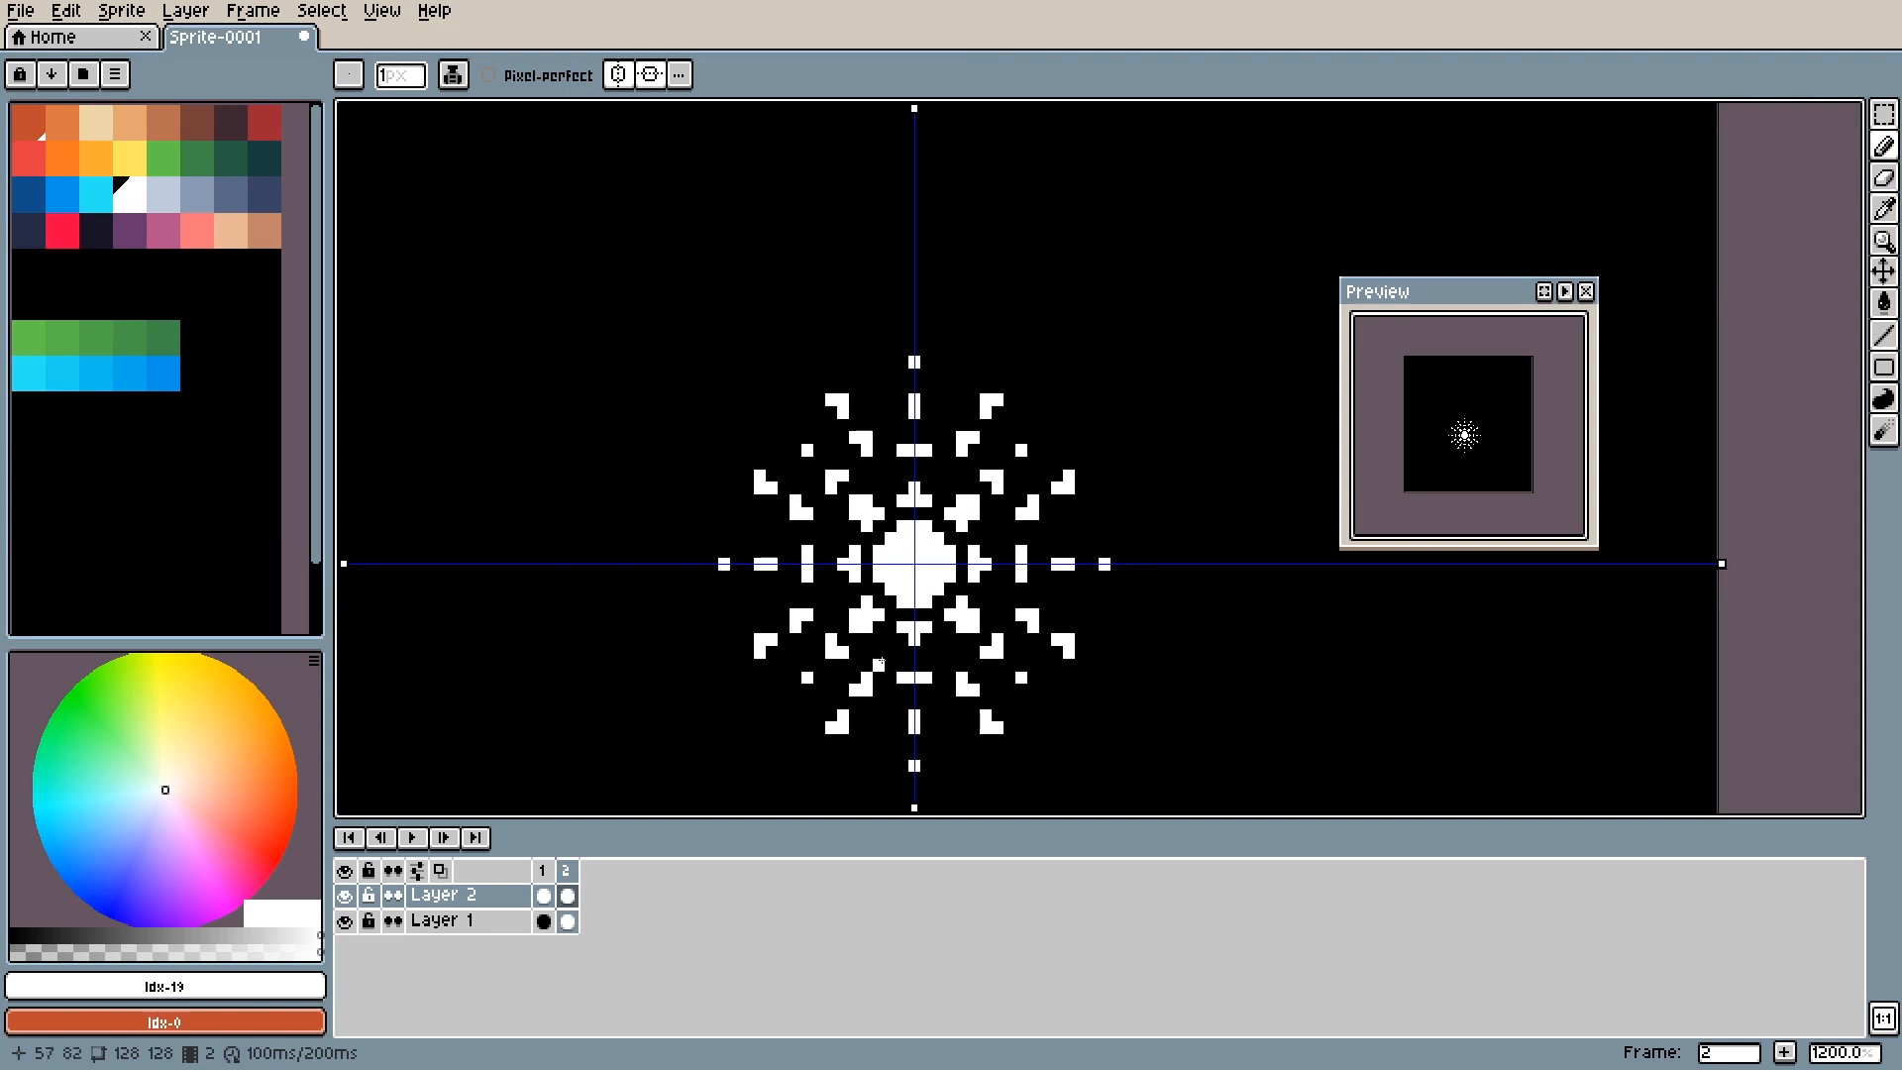
# Add a third frame and delete the copied burst from Layer 2 on it.
pyautogui.press('i')
pyautogui.hotkey('alt', 'n')
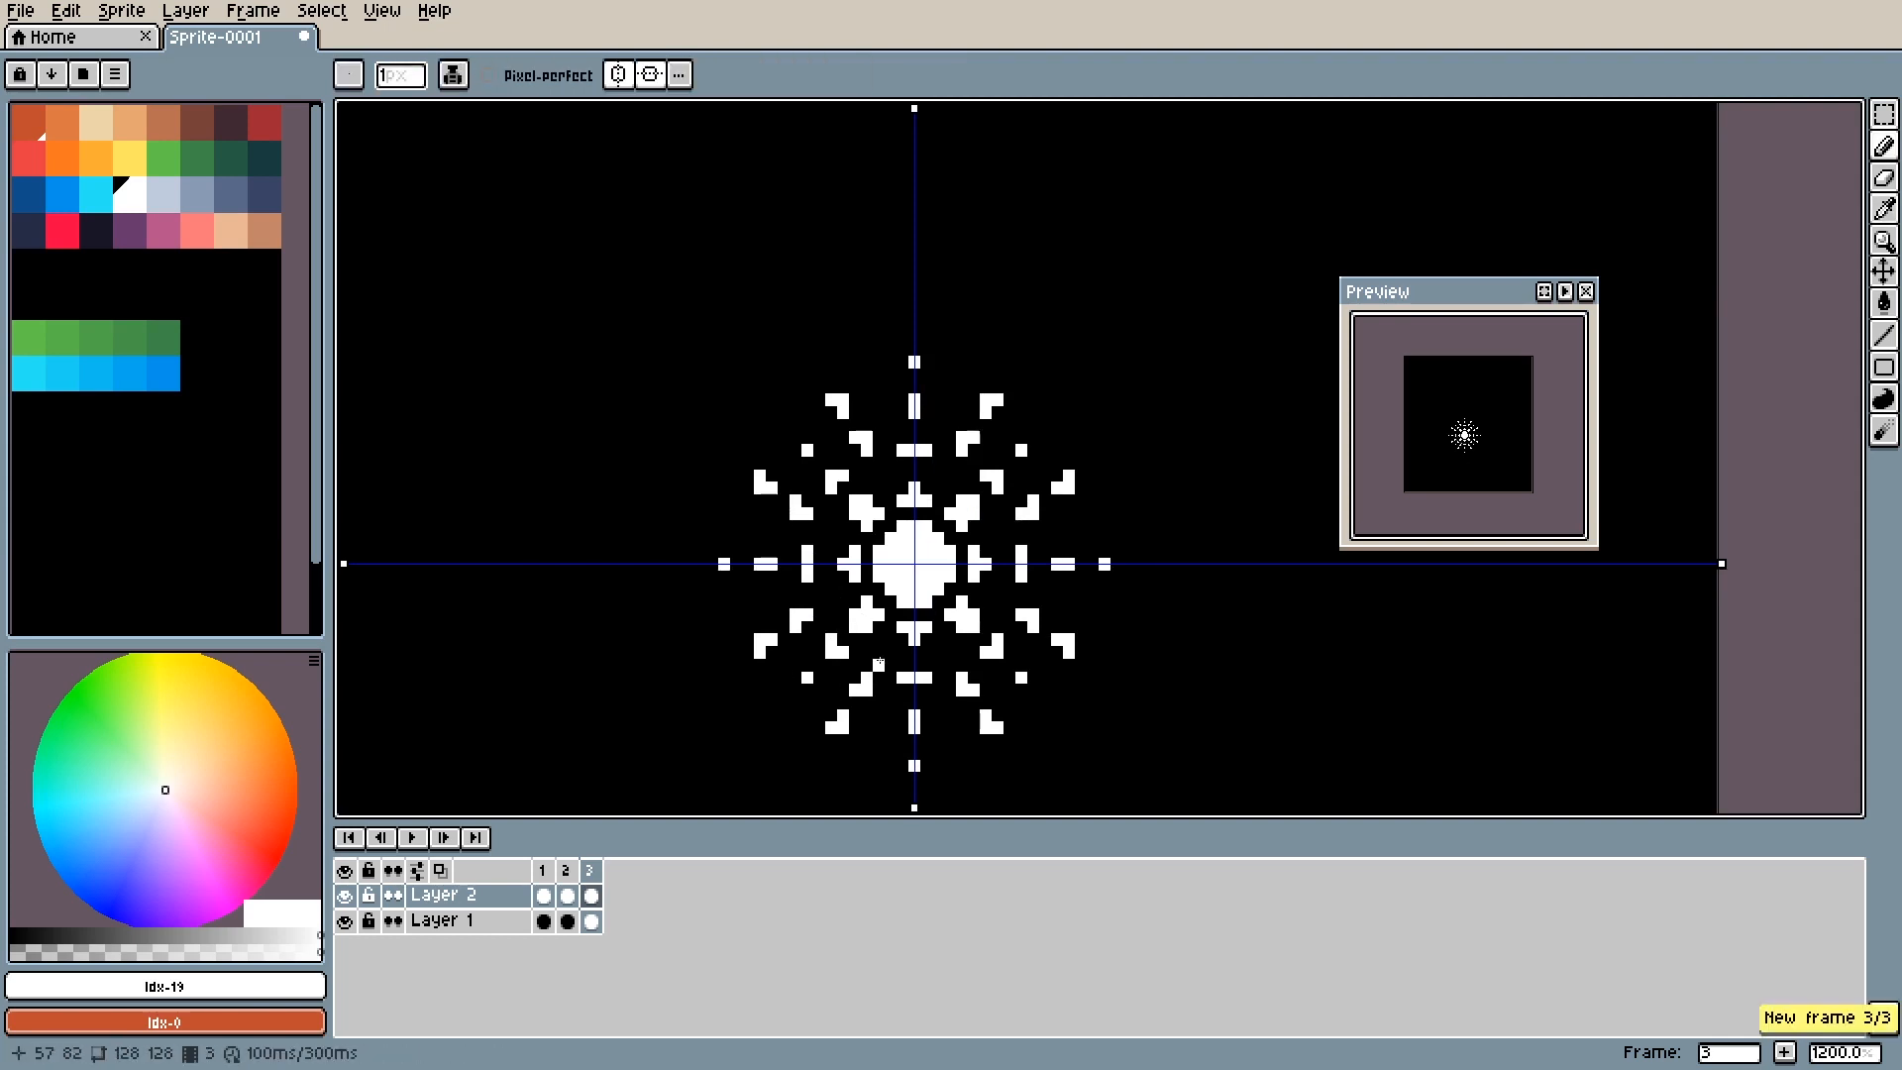
pyautogui.scroll(-1, 880, 662)
pyautogui.moveTo(880, 662); pyautogui.dragTo(877, 437)
pyautogui.press('m')
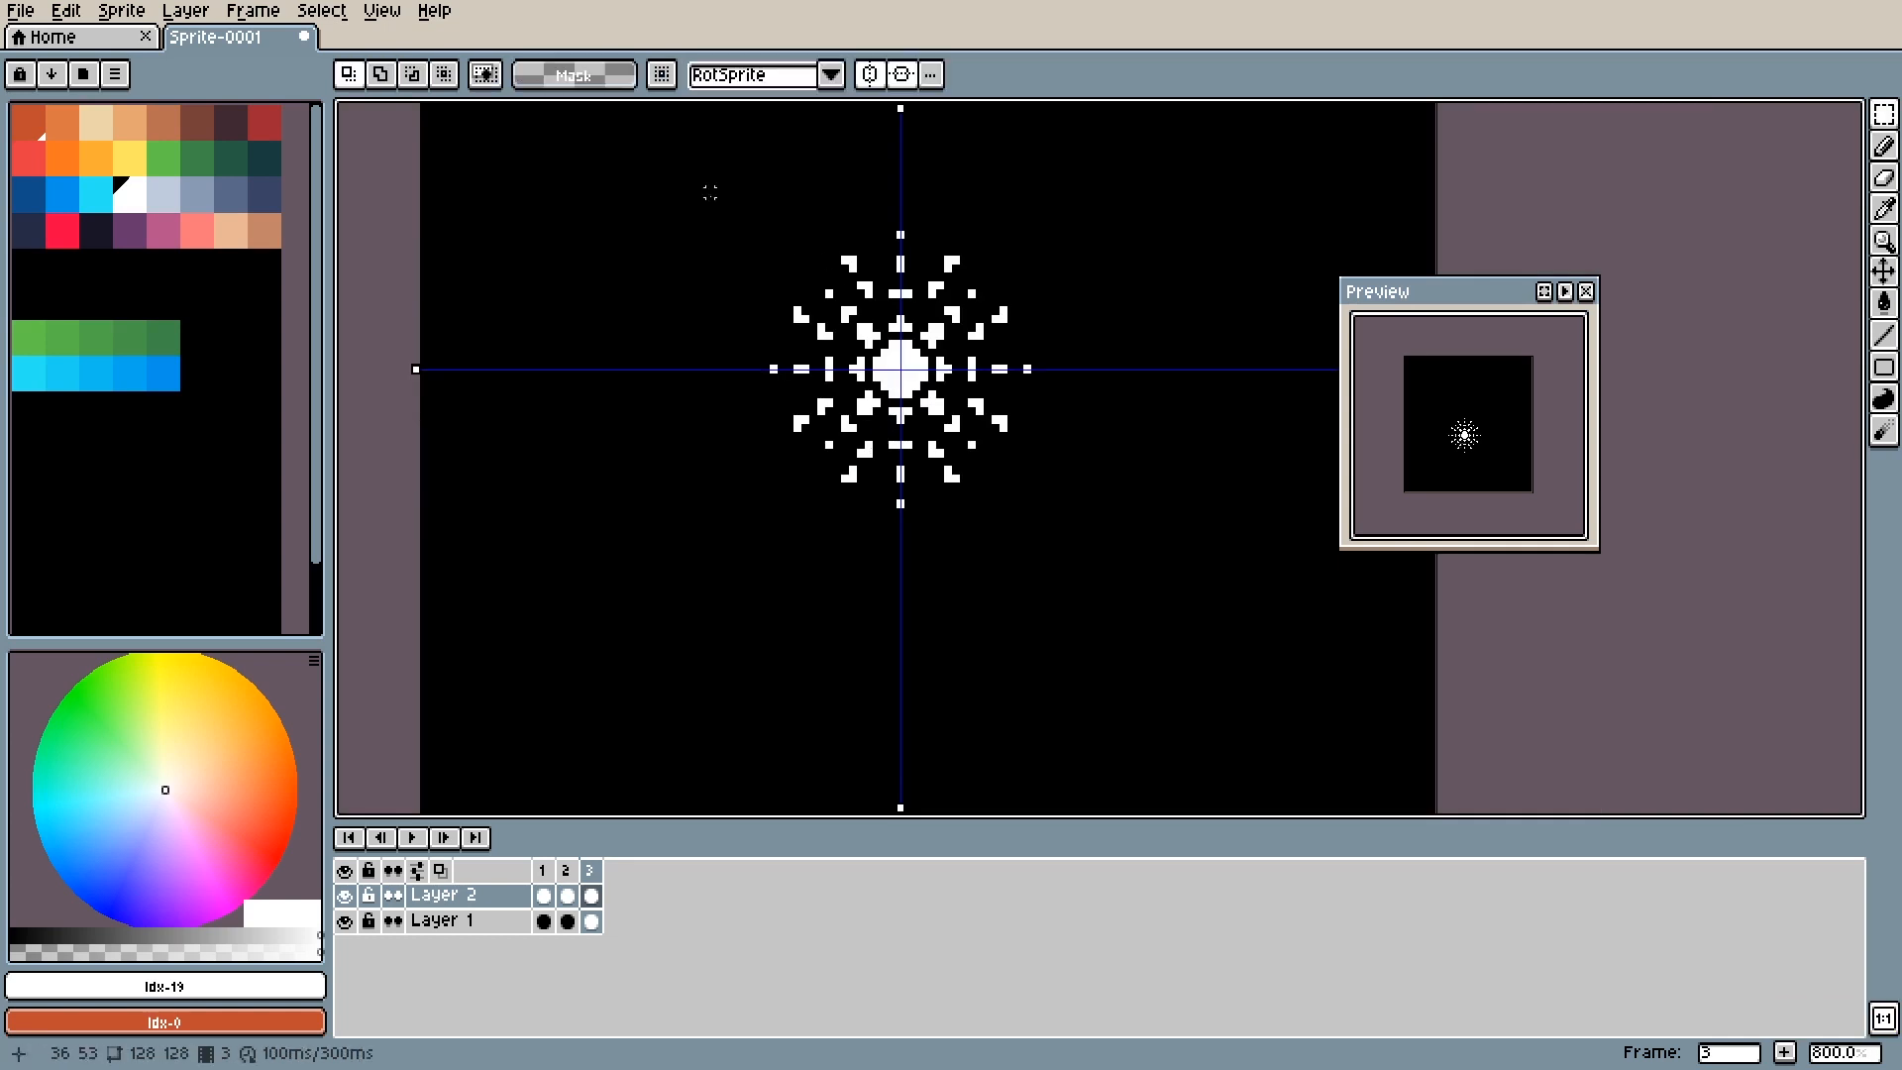
pyautogui.moveTo(707, 171); pyautogui.dragTo(1094, 566)
pyautogui.press('Delete')
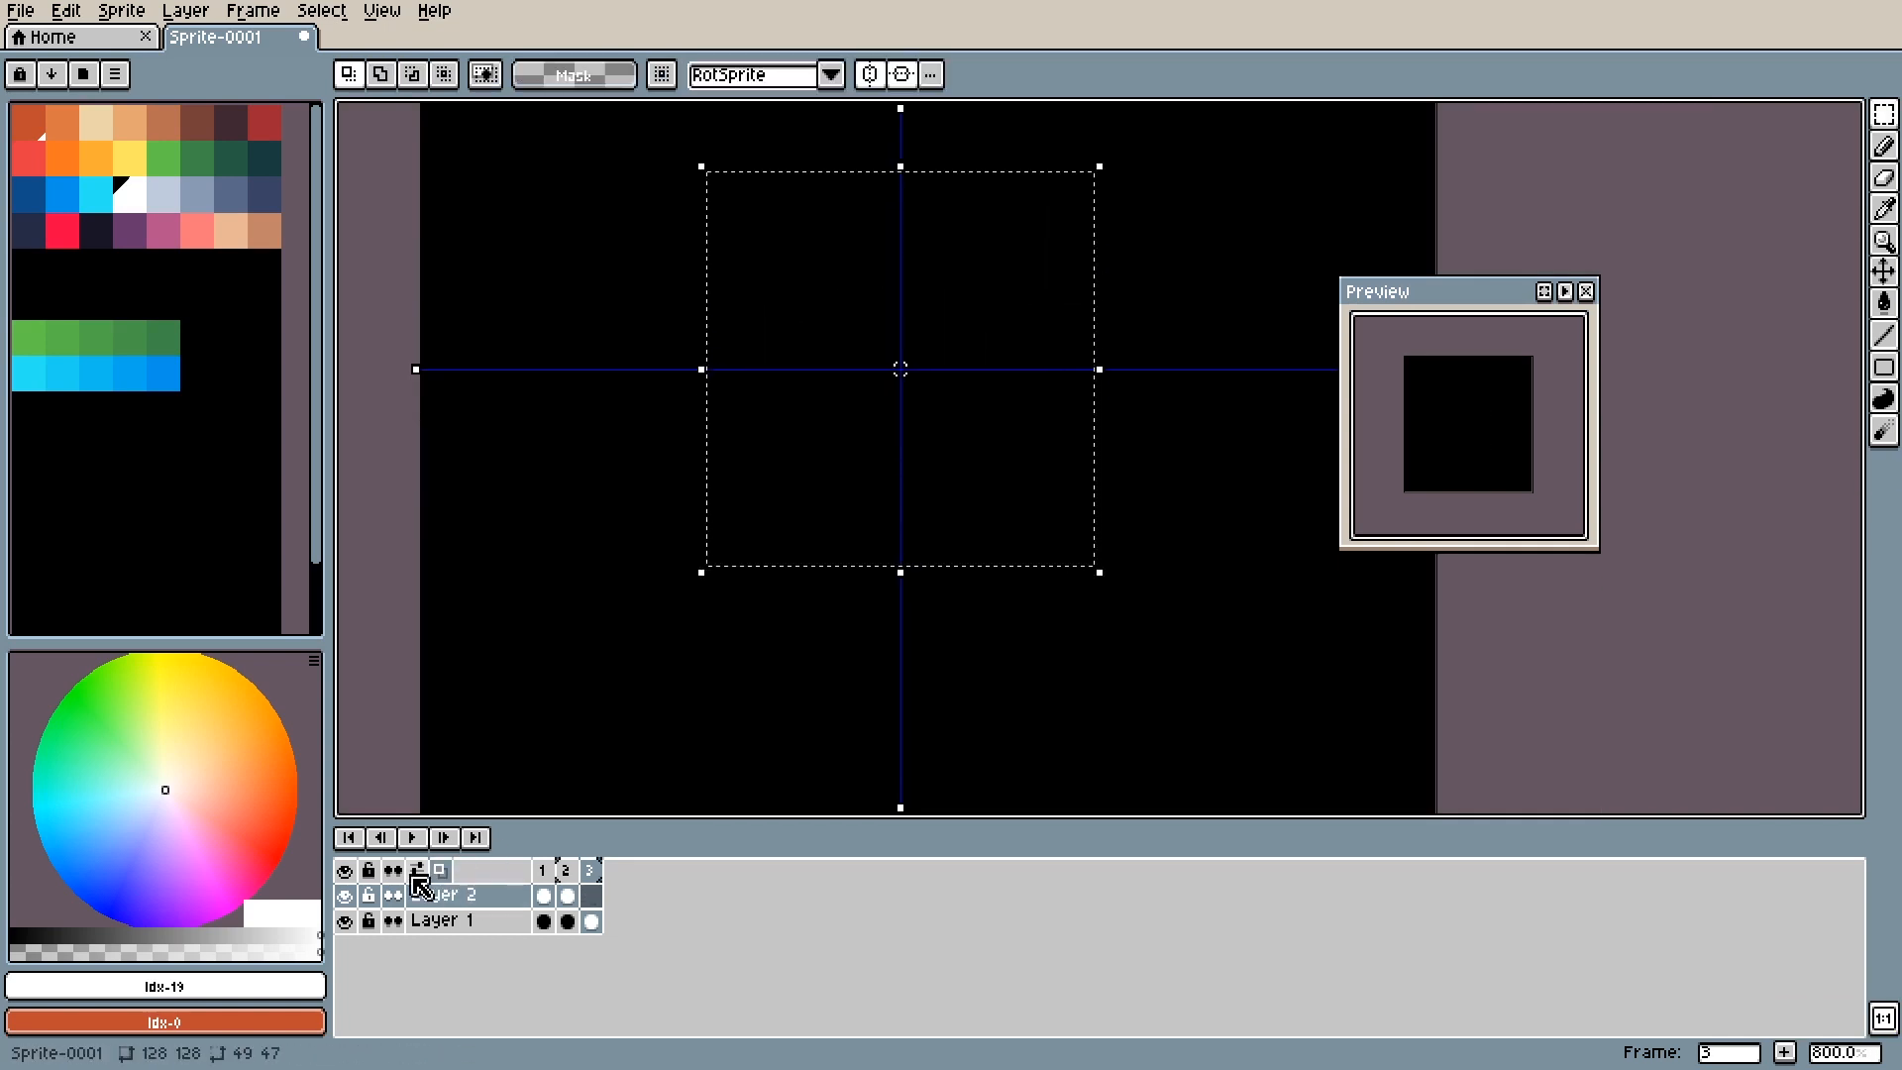
# Set the onion skin to show in front of the sprite.
pyautogui.click(417, 870)
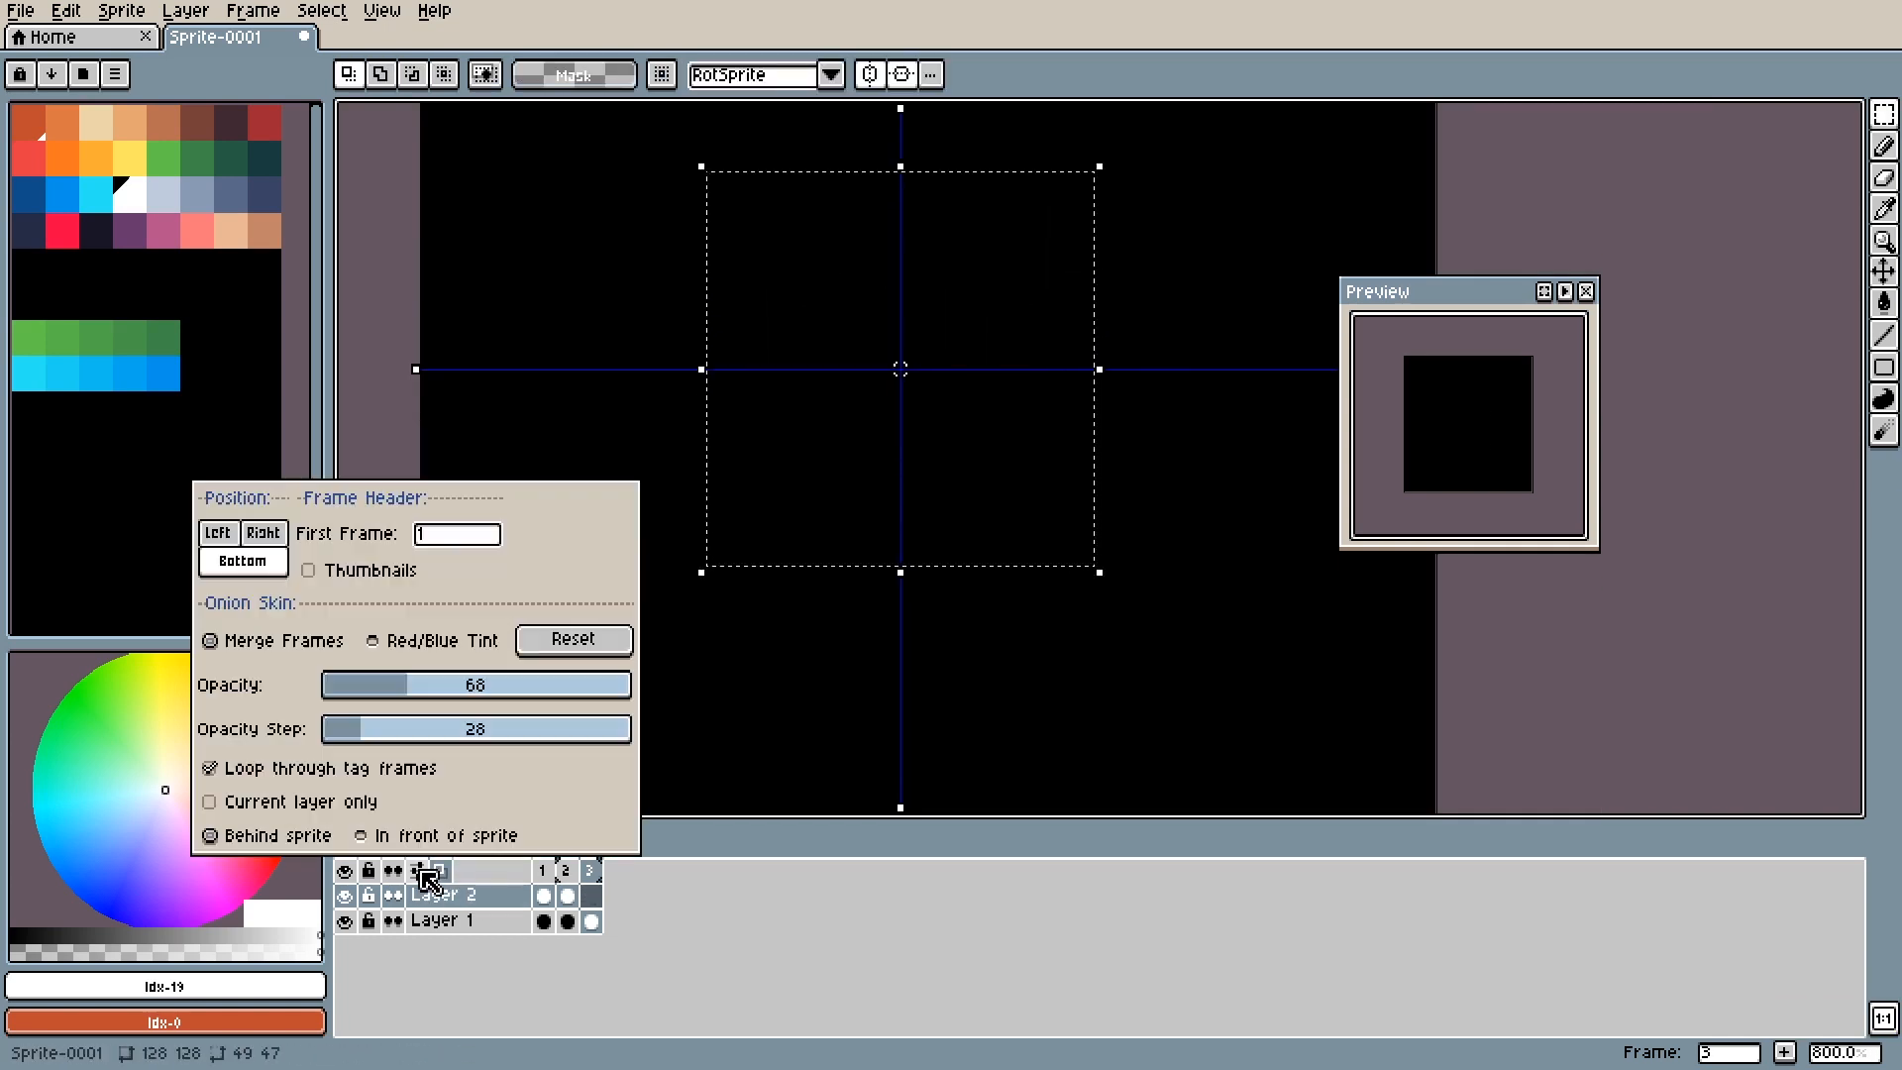
pyautogui.click(361, 835)
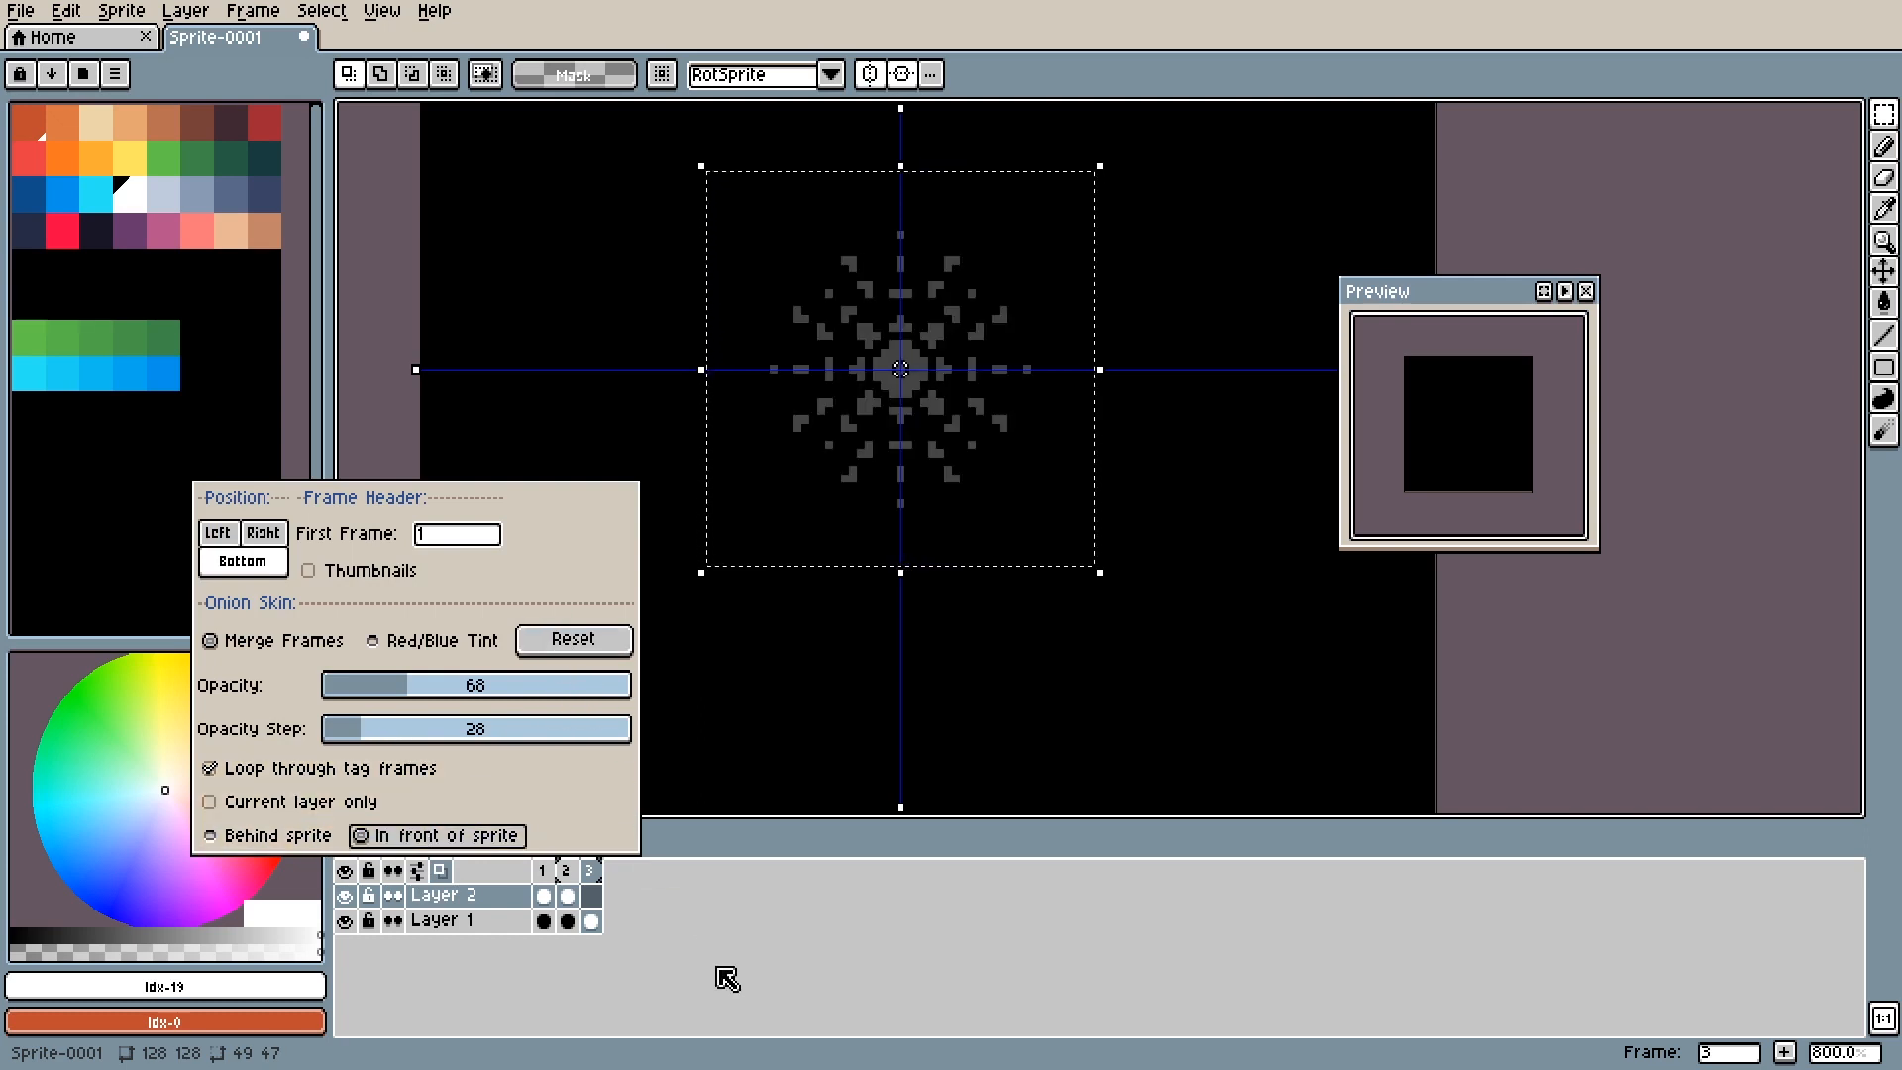
pyautogui.click(760, 905)
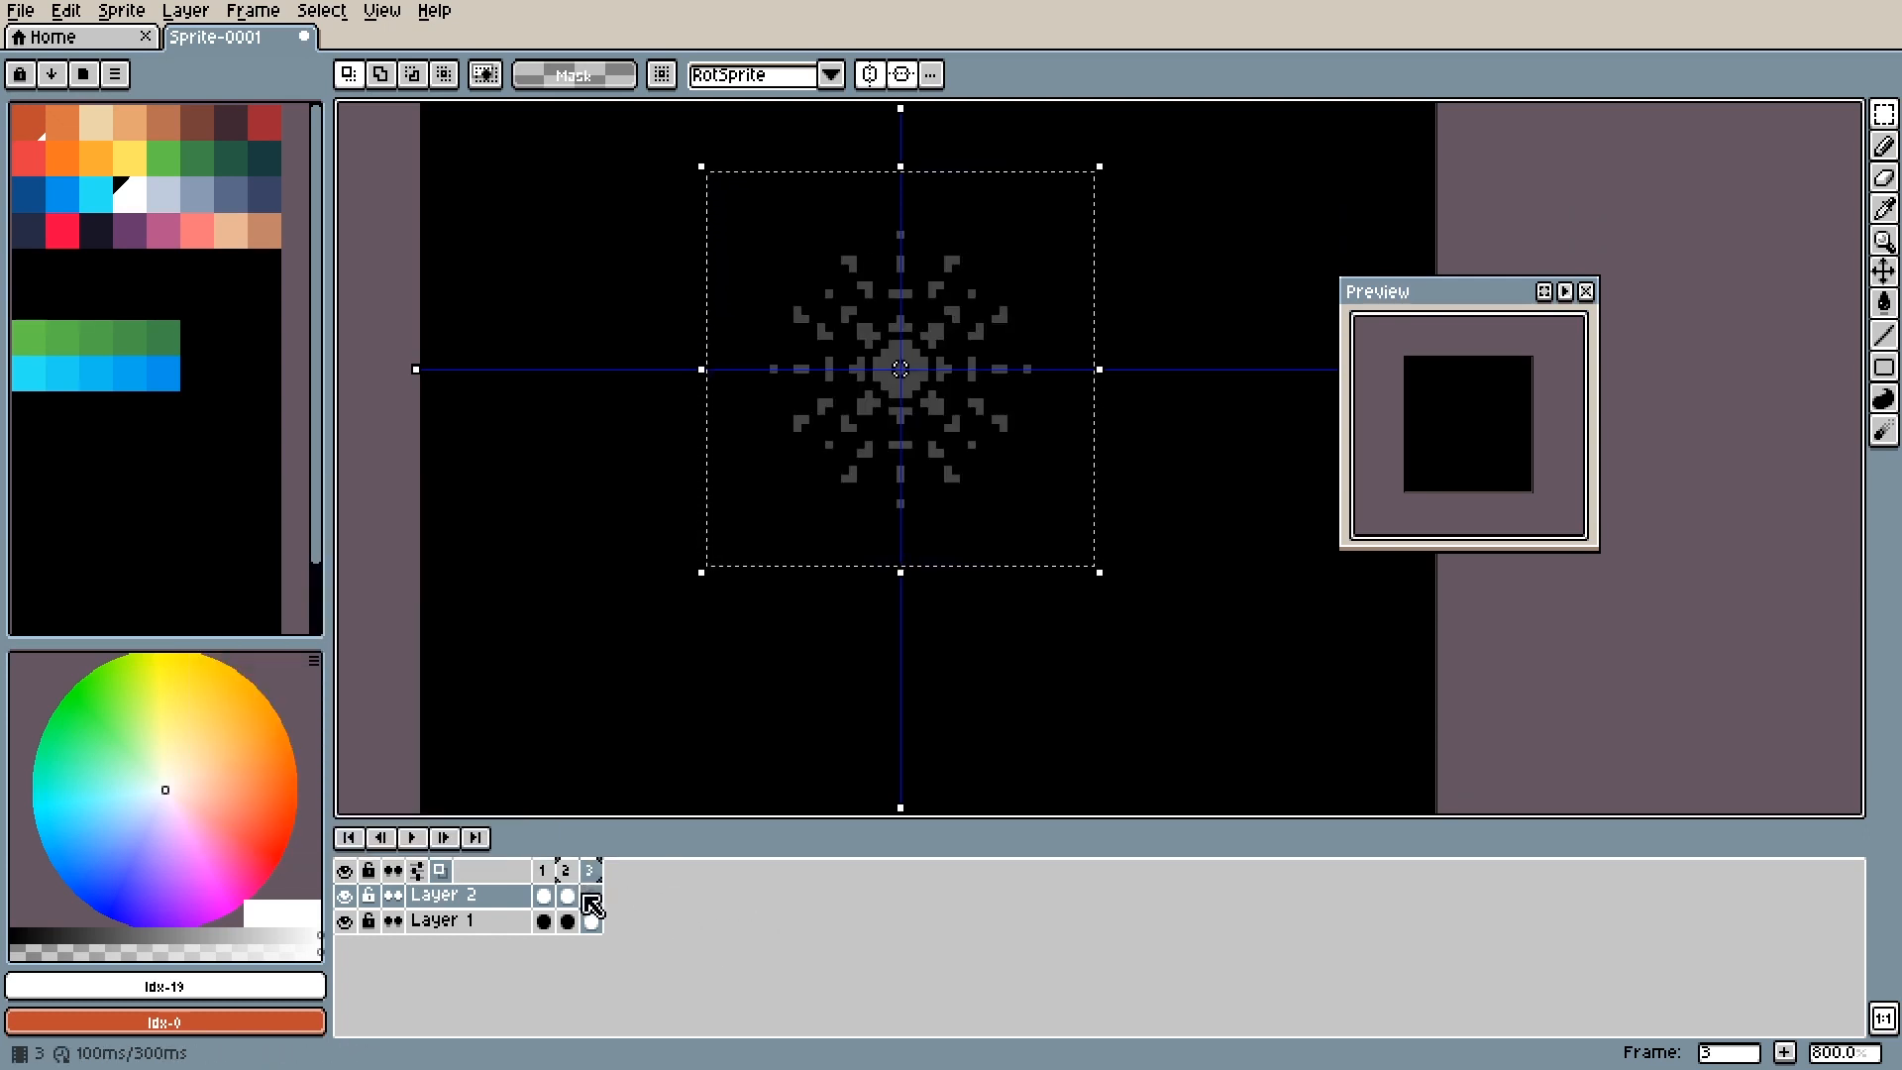
# Draw the white circle with diagonal, vertical and horizontal ray marks on frame 3, shifting the marks slightly outward from the onion skin.
pyautogui.moveTo(915, 490); pyautogui.dragTo(980, 421)
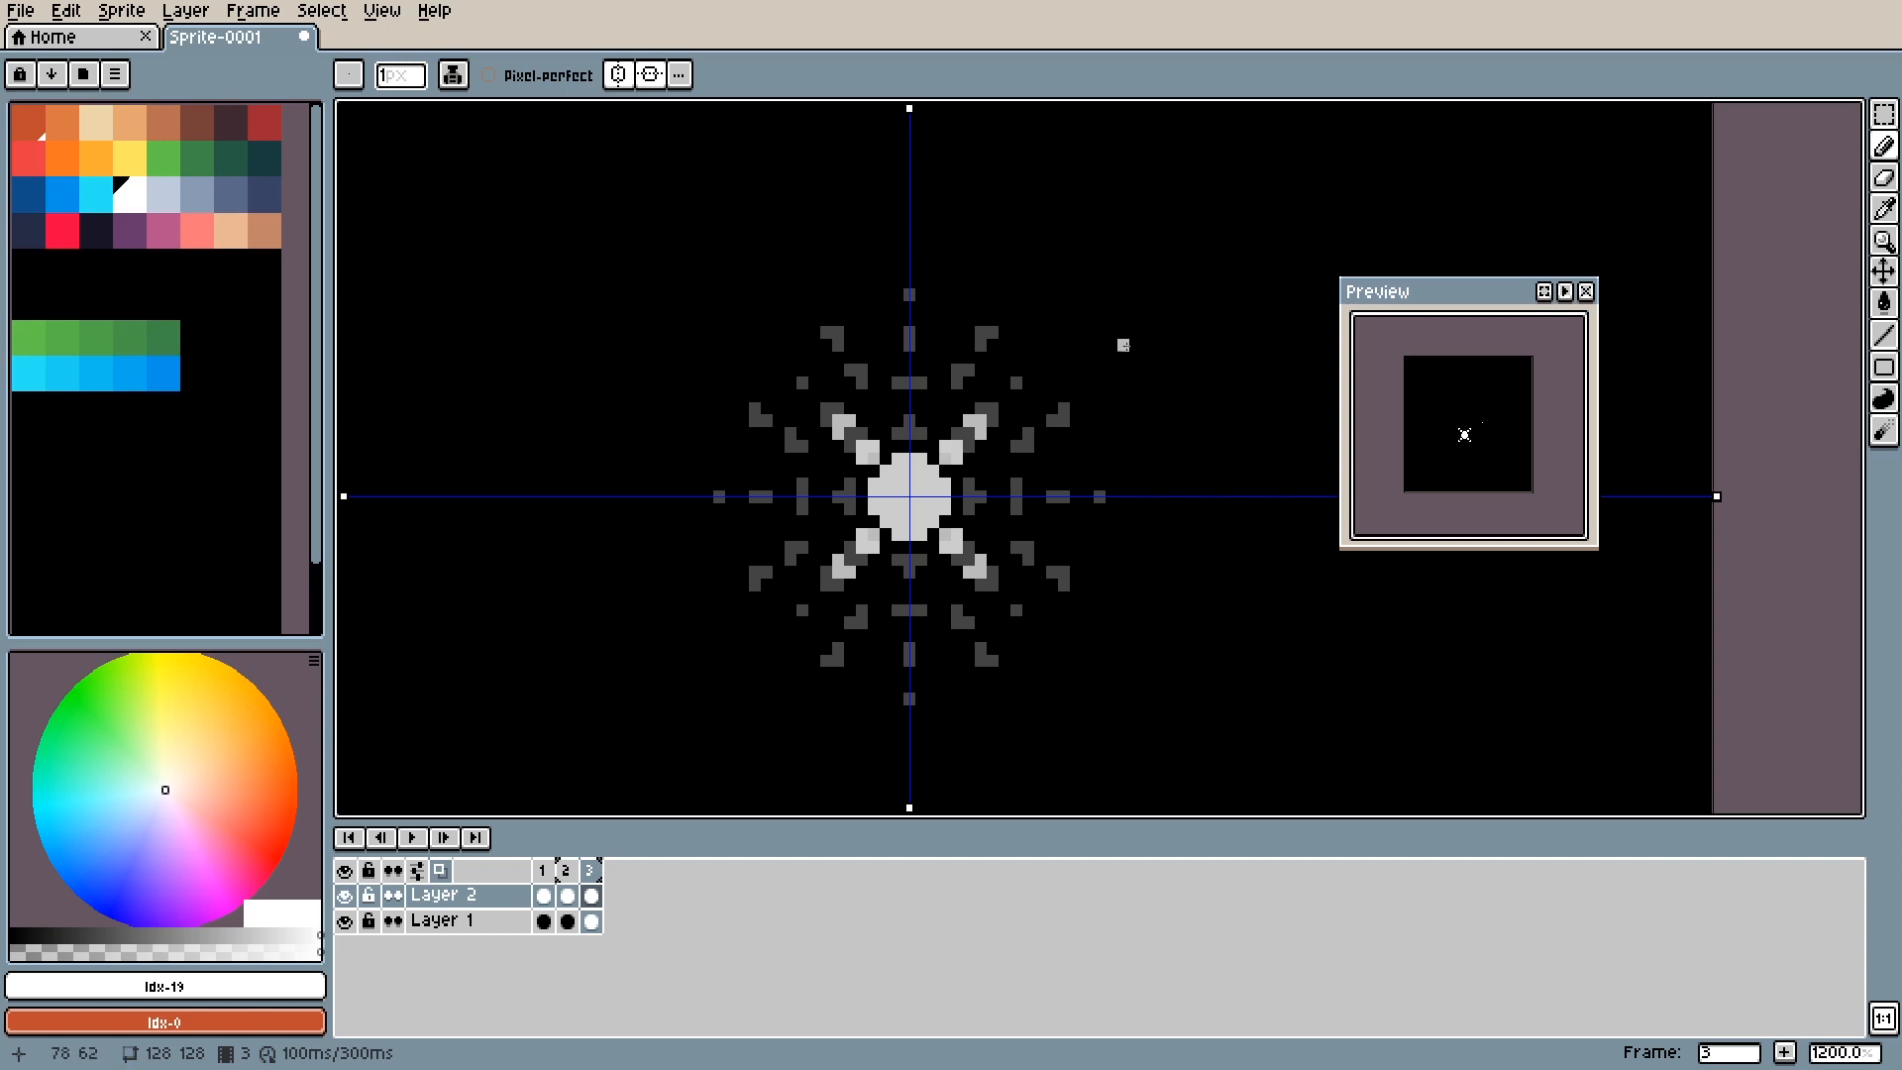
pyautogui.moveTo(898, 420); pyautogui.dragTo(922, 370)
pyautogui.moveTo(814, 397); pyautogui.dragTo(826, 409)
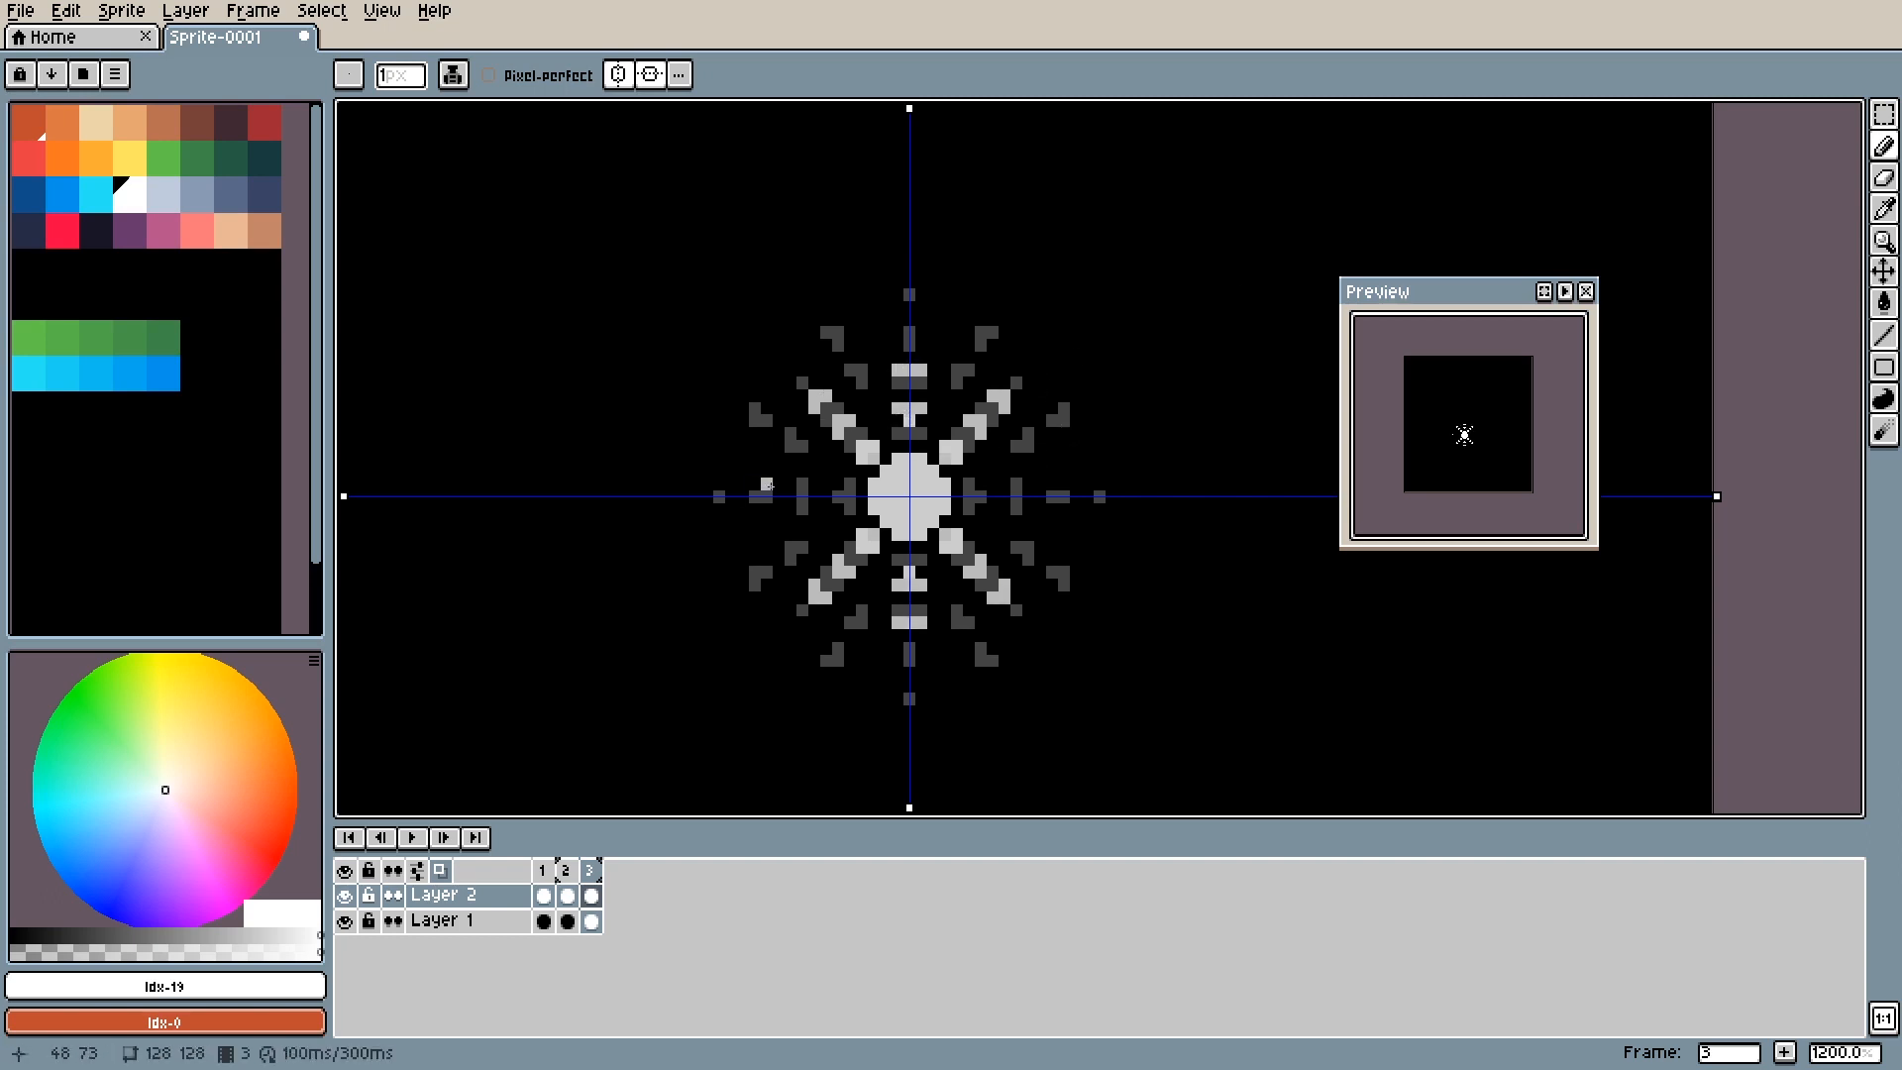
pyautogui.moveTo(826, 484); pyautogui.dragTo(791, 496)
pyautogui.click(837, 497)
pyautogui.moveTo(755, 496); pyautogui.dragTo(743, 496)
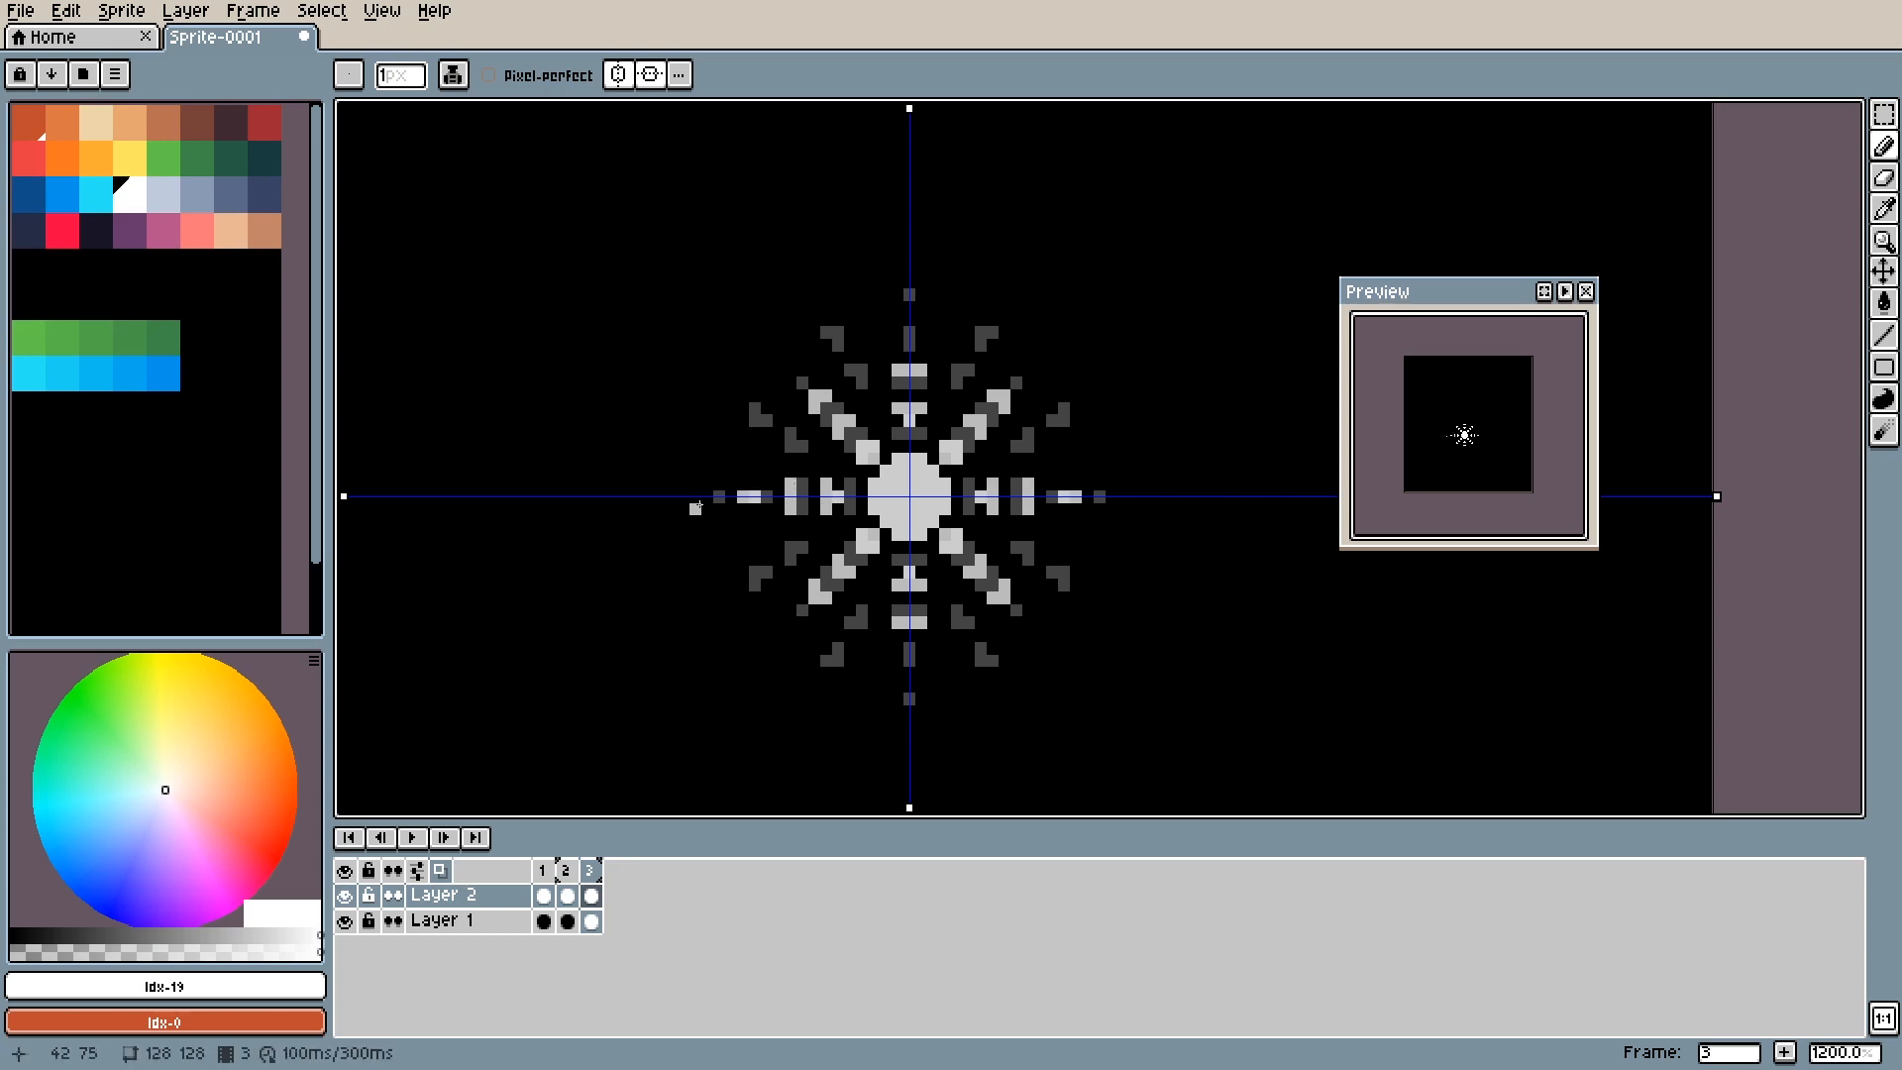
# Draw the L-shaped marks, upper ray dash and axis end pixels on frame 3, each just outside its onion-skin counterpart.
pyautogui.moveTo(780, 421); pyautogui.dragTo(791, 433)
pyautogui.moveTo(755, 396); pyautogui.dragTo(743, 407)
pyautogui.moveTo(850, 357); pyautogui.dragTo(850, 369)
pyautogui.moveTo(826, 319); pyautogui.dragTo(815, 332)
pyautogui.moveTo(909, 332); pyautogui.dragTo(909, 320)
pyautogui.click(909, 268)
pyautogui.click(695, 497)
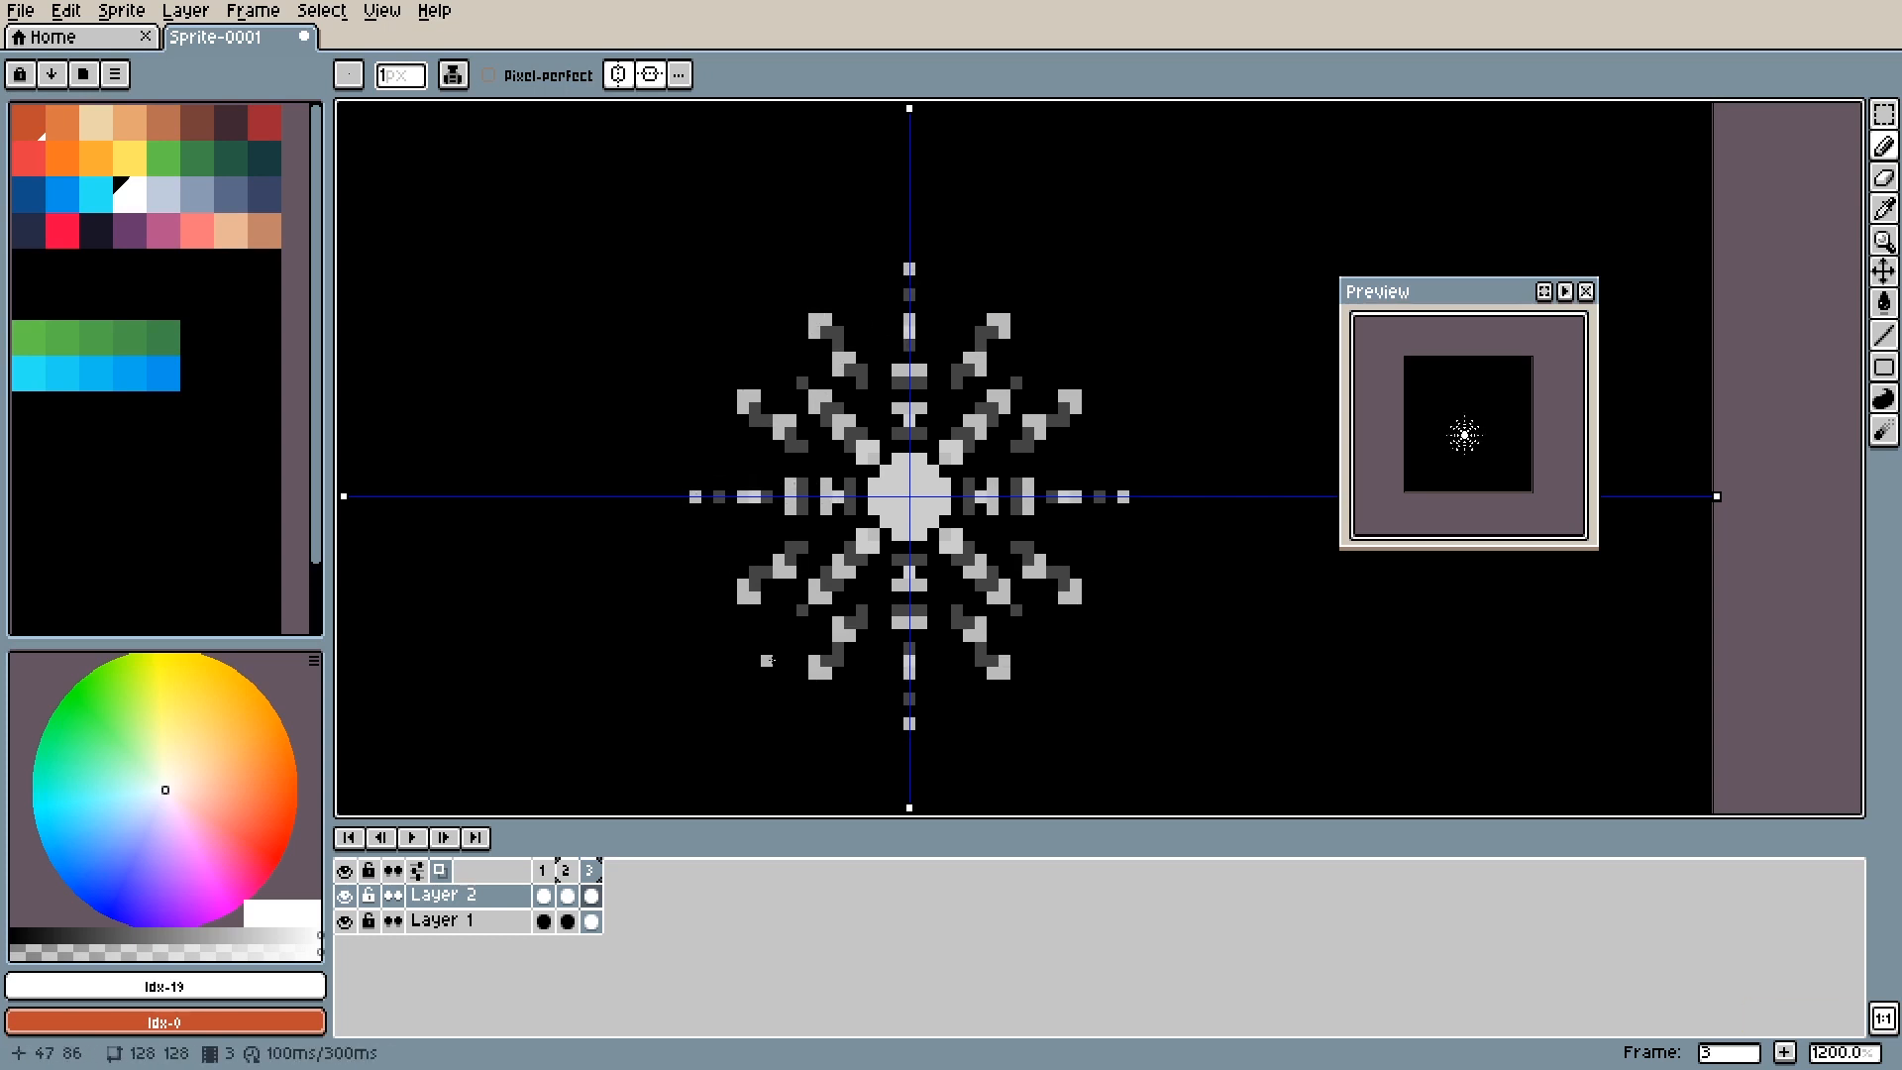
# Extend the axis rays on frame 3 with 2-pixel dashes and single end pixels, and add L-shaped marks at the outer diagonals.
pyautogui.press('Return')
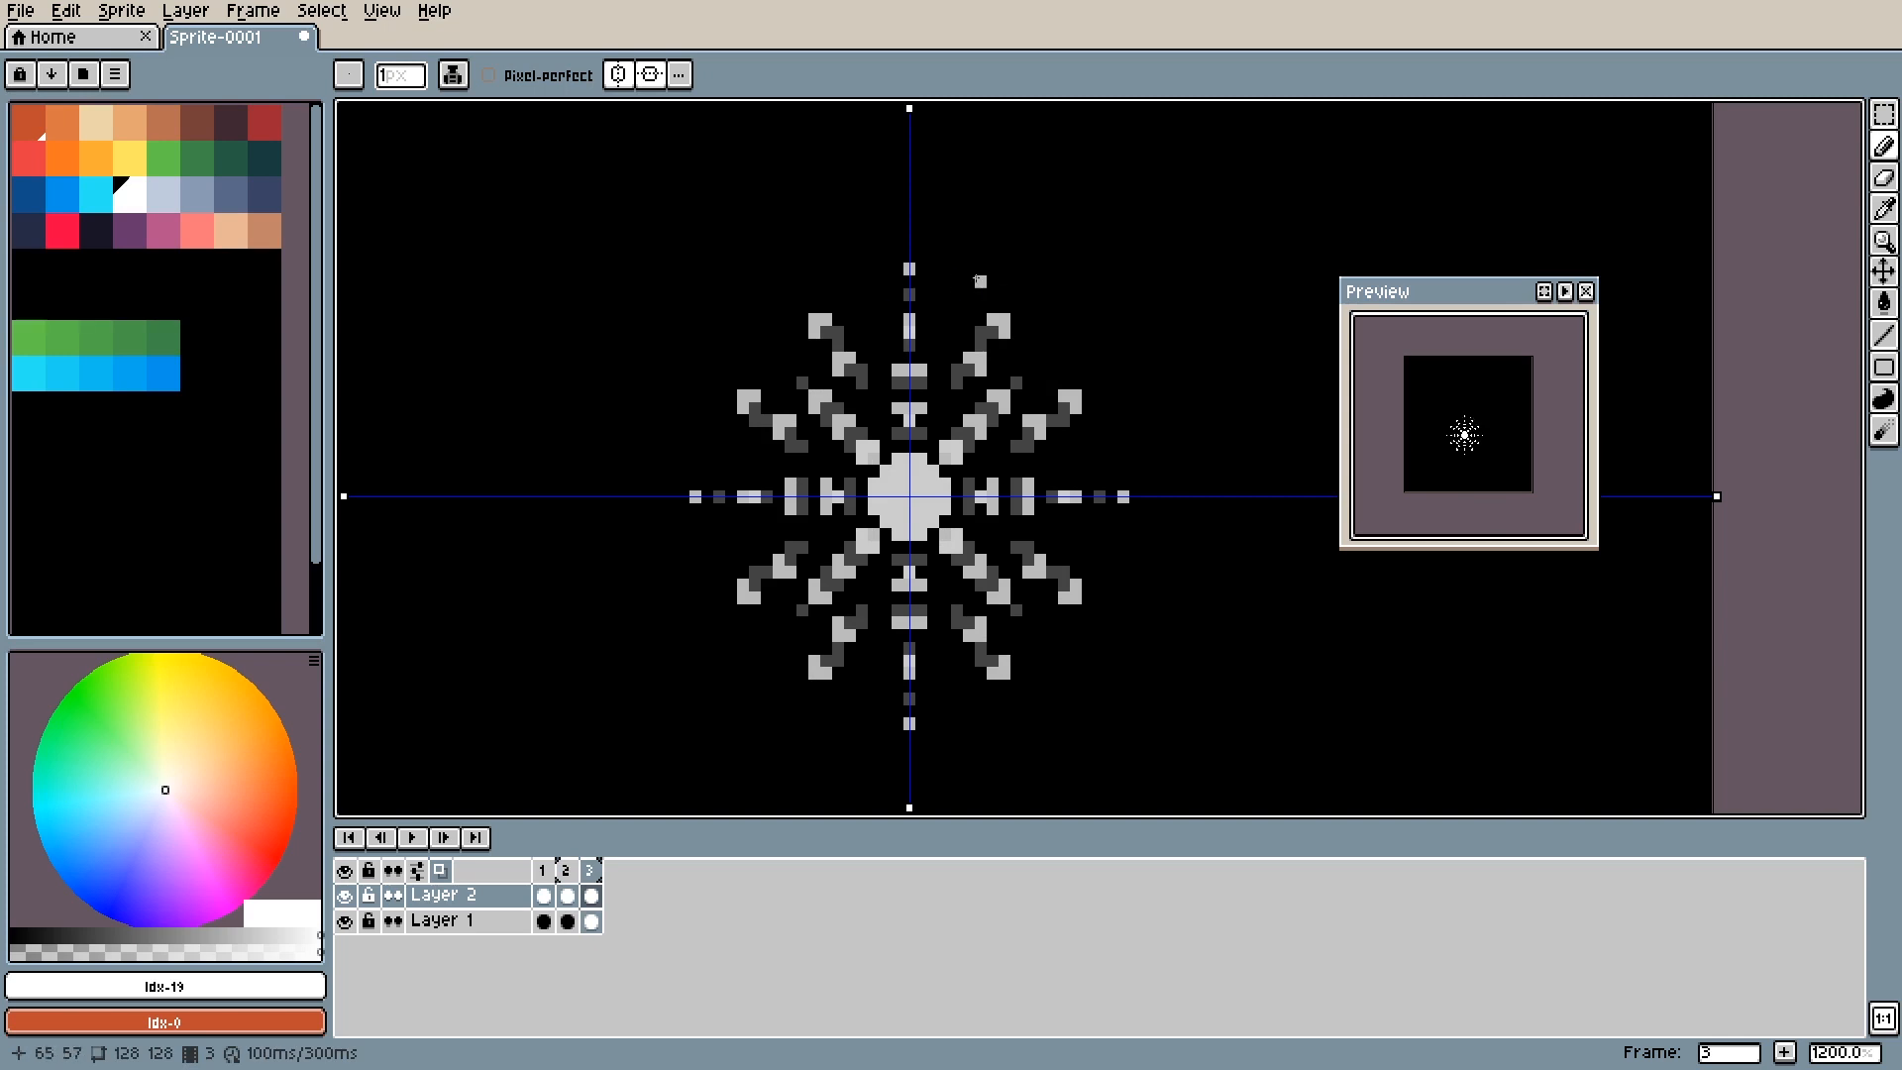
pyautogui.moveTo(765, 350); pyautogui.dragTo(889, 387)
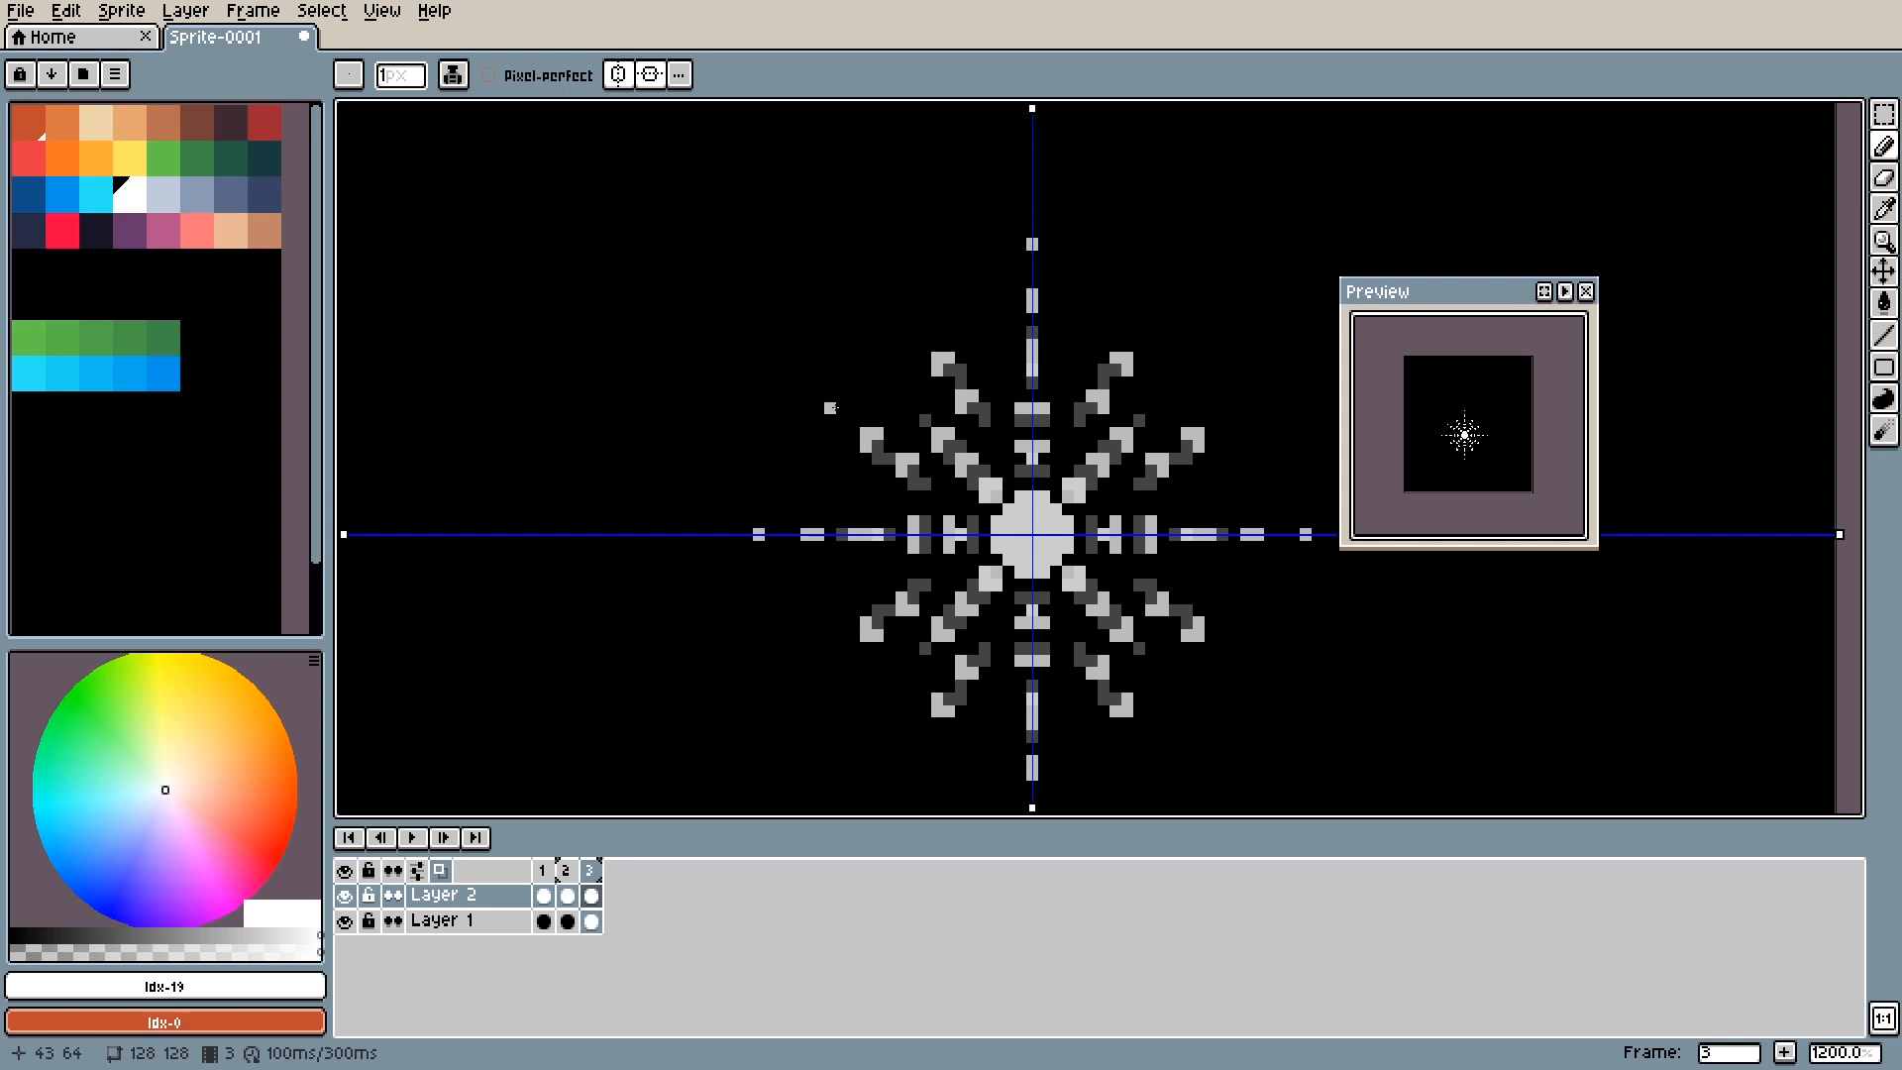
pyautogui.moveTo(830, 407); pyautogui.dragTo(837, 395)
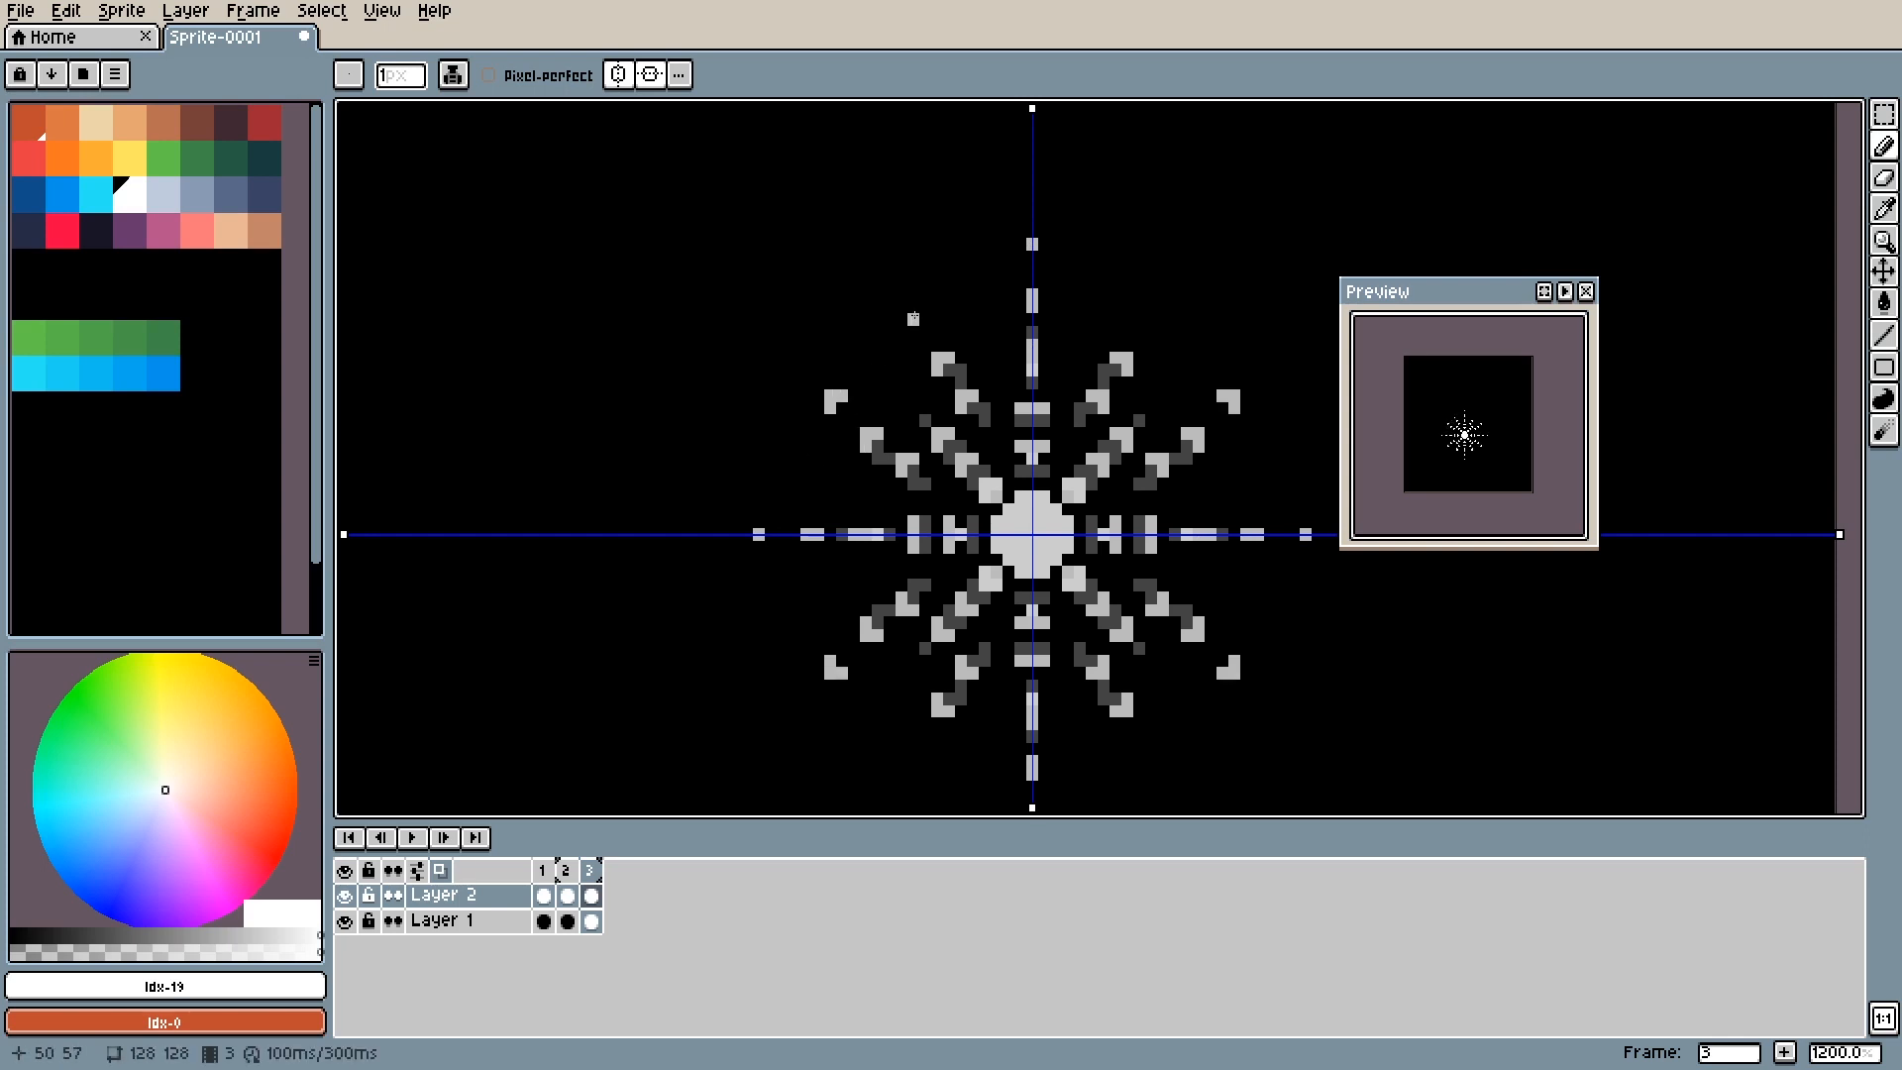
# Fill frame 3's outer ring with L-shaped marks, 2 × 2 squares, two-pixel dashes and diagonal pixel pairs, adding small marks between the inner rays.
pyautogui.moveTo(912, 307)
pyautogui.mouseDown()
pyautogui.moveTo(901, 319)
pyautogui.moveTo(984, 319)
pyautogui.moveTo(973, 257)
pyautogui.mouseUp()
pyautogui.moveTo(830, 484); pyautogui.dragTo(771, 471)
pyautogui.moveTo(937, 420); pyautogui.dragTo(925, 433)
pyautogui.press('b')
pyautogui.moveTo(949, 433)
pyautogui.mouseDown()
pyautogui.moveTo(937, 445)
pyautogui.moveTo(878, 382)
pyautogui.mouseUp()
pyautogui.press('e')
pyautogui.press('Left')
pyautogui.press('Right')
pyautogui.press('b')
pyautogui.click(842, 332)
pyautogui.click(854, 724)
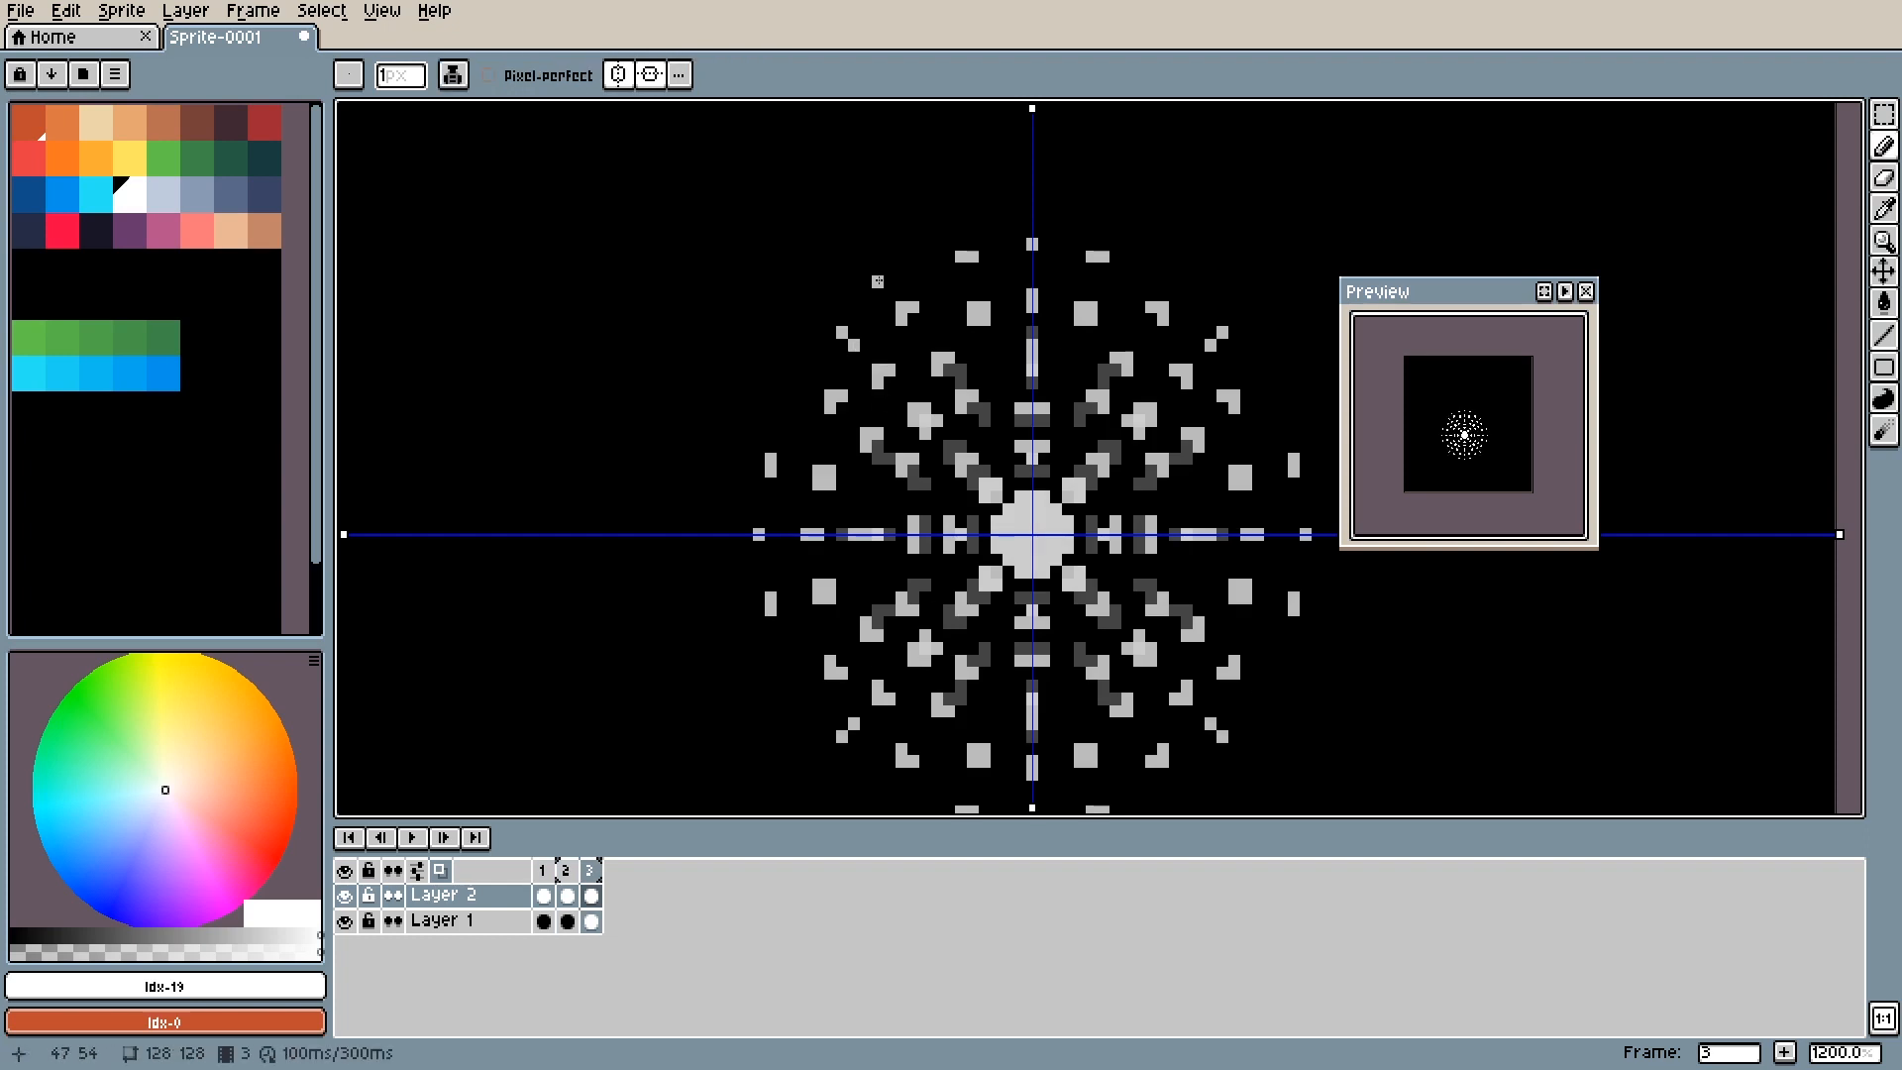
# Play the animation and step through the three frames to check how the burst expands.
pyautogui.press('Left')
pyautogui.press('Left')
pyautogui.press('Left')
pyautogui.press('Right')
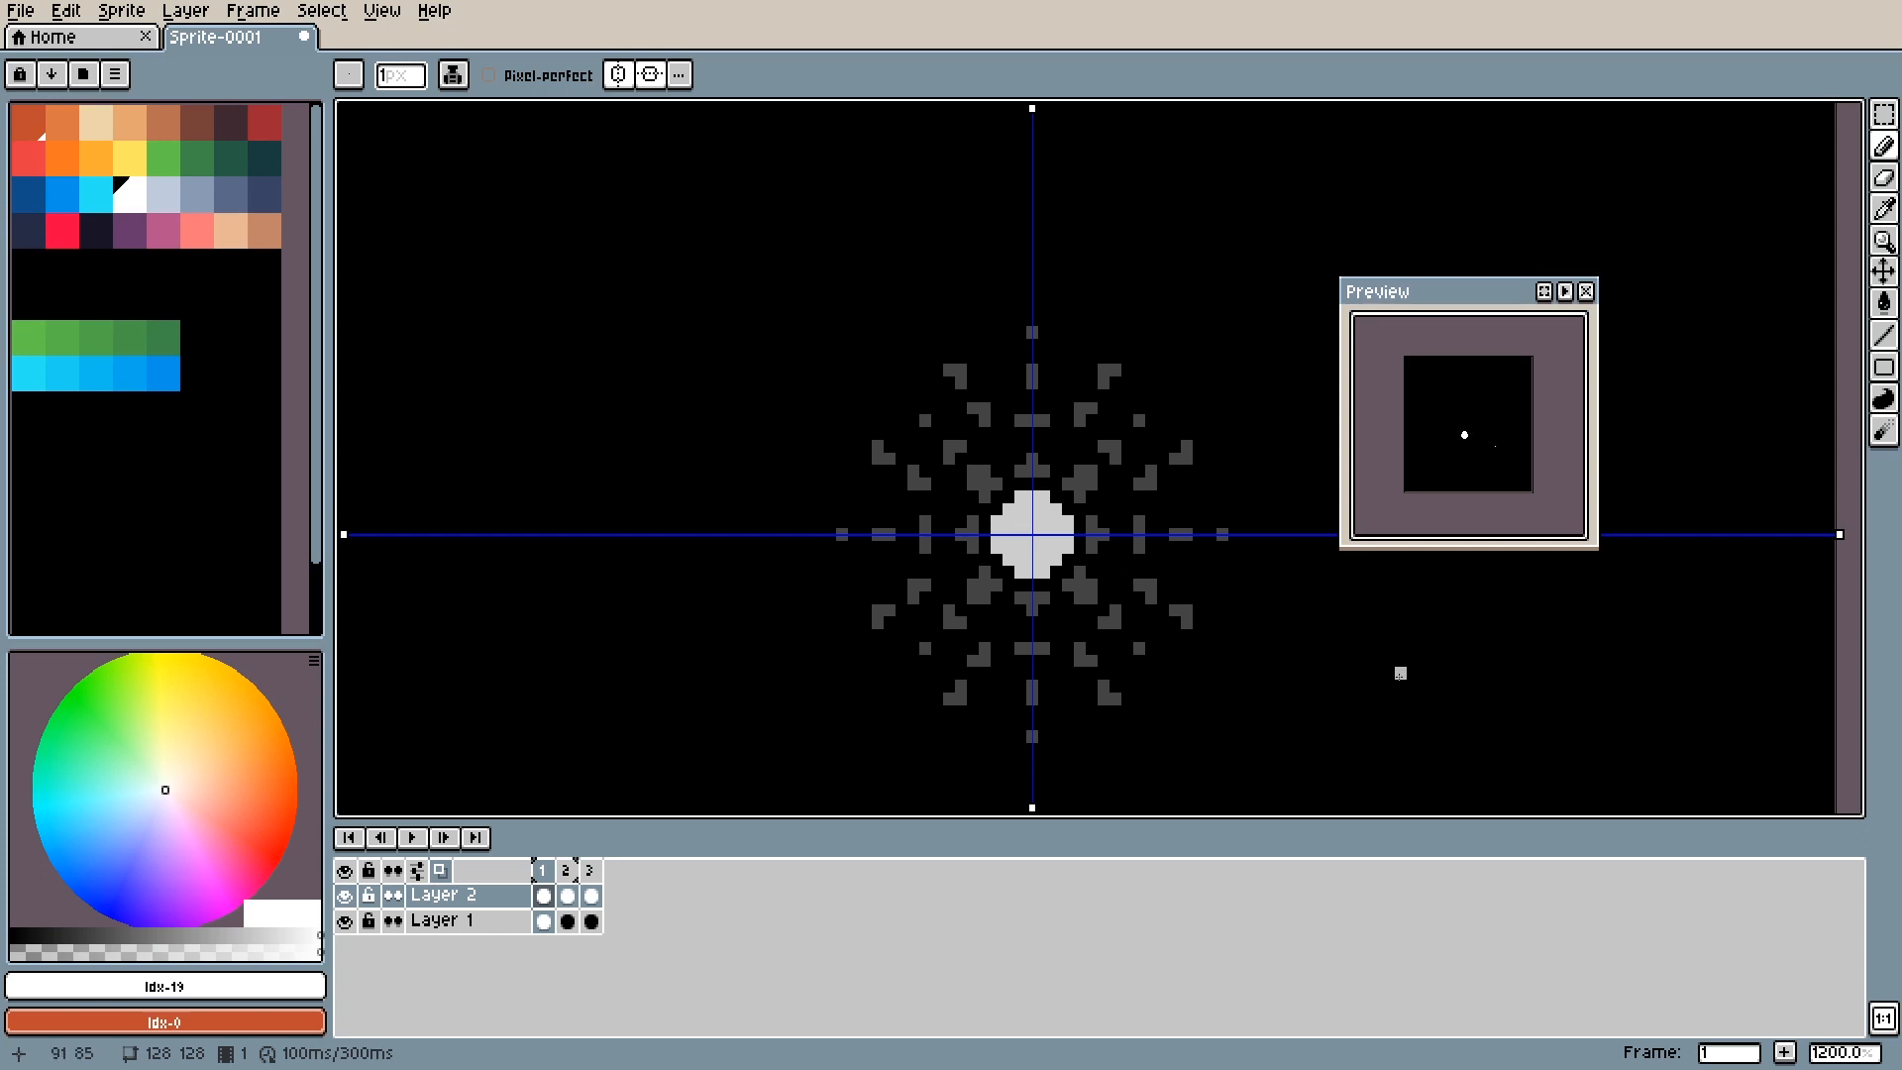
pyautogui.press('Right')
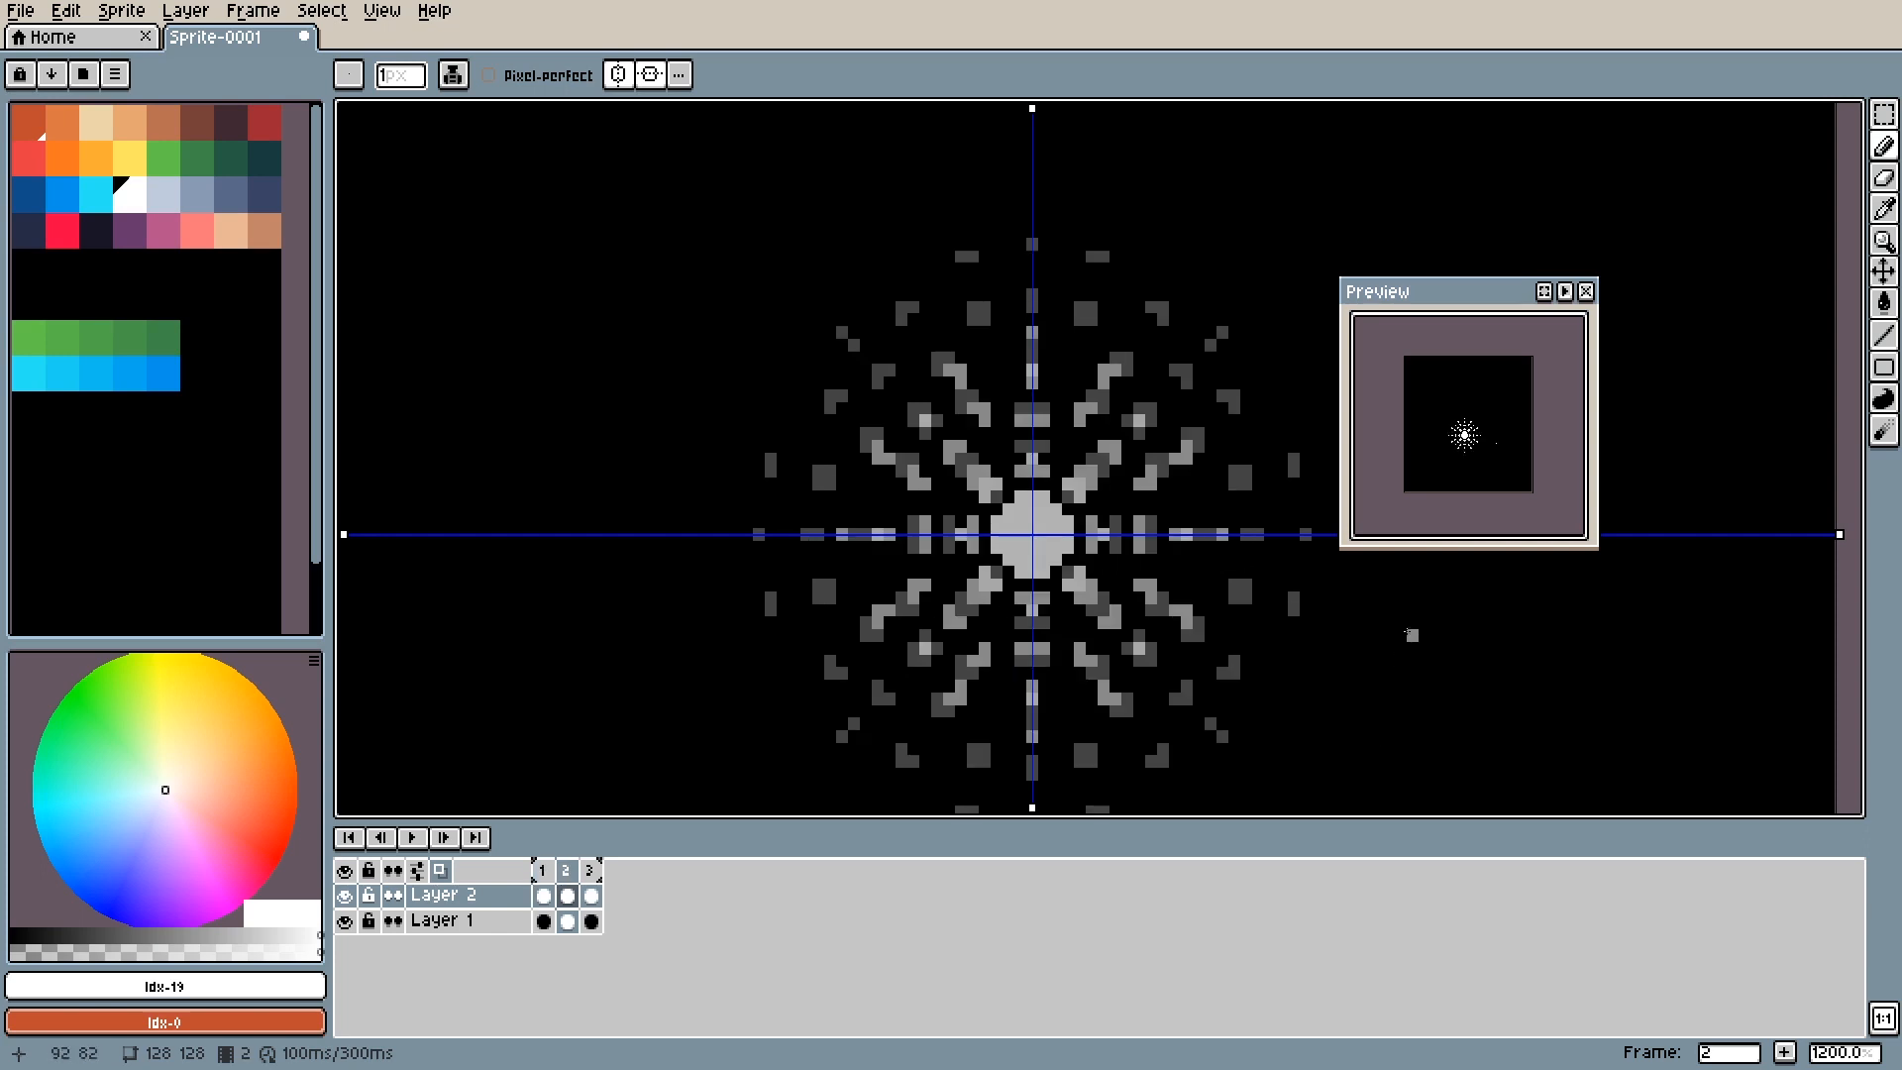
pyautogui.press('Right')
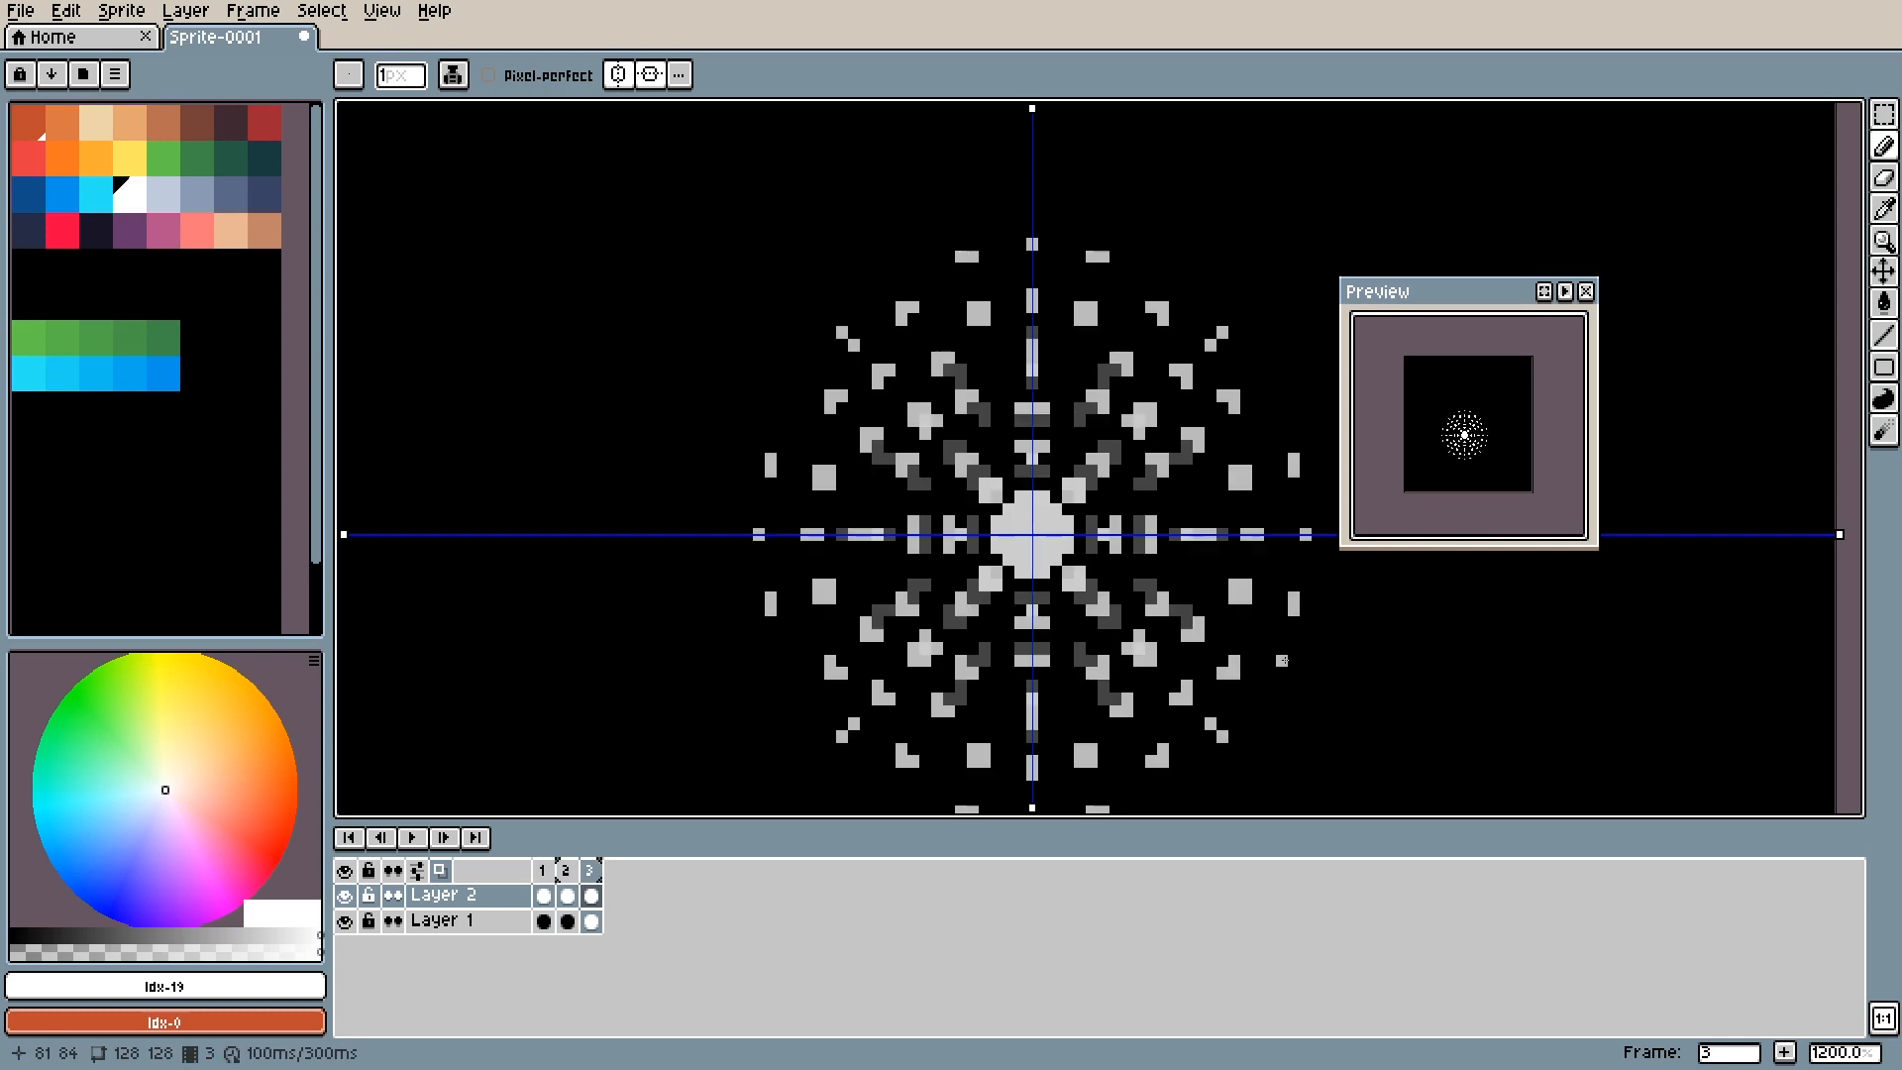
pyautogui.click(420, 840)
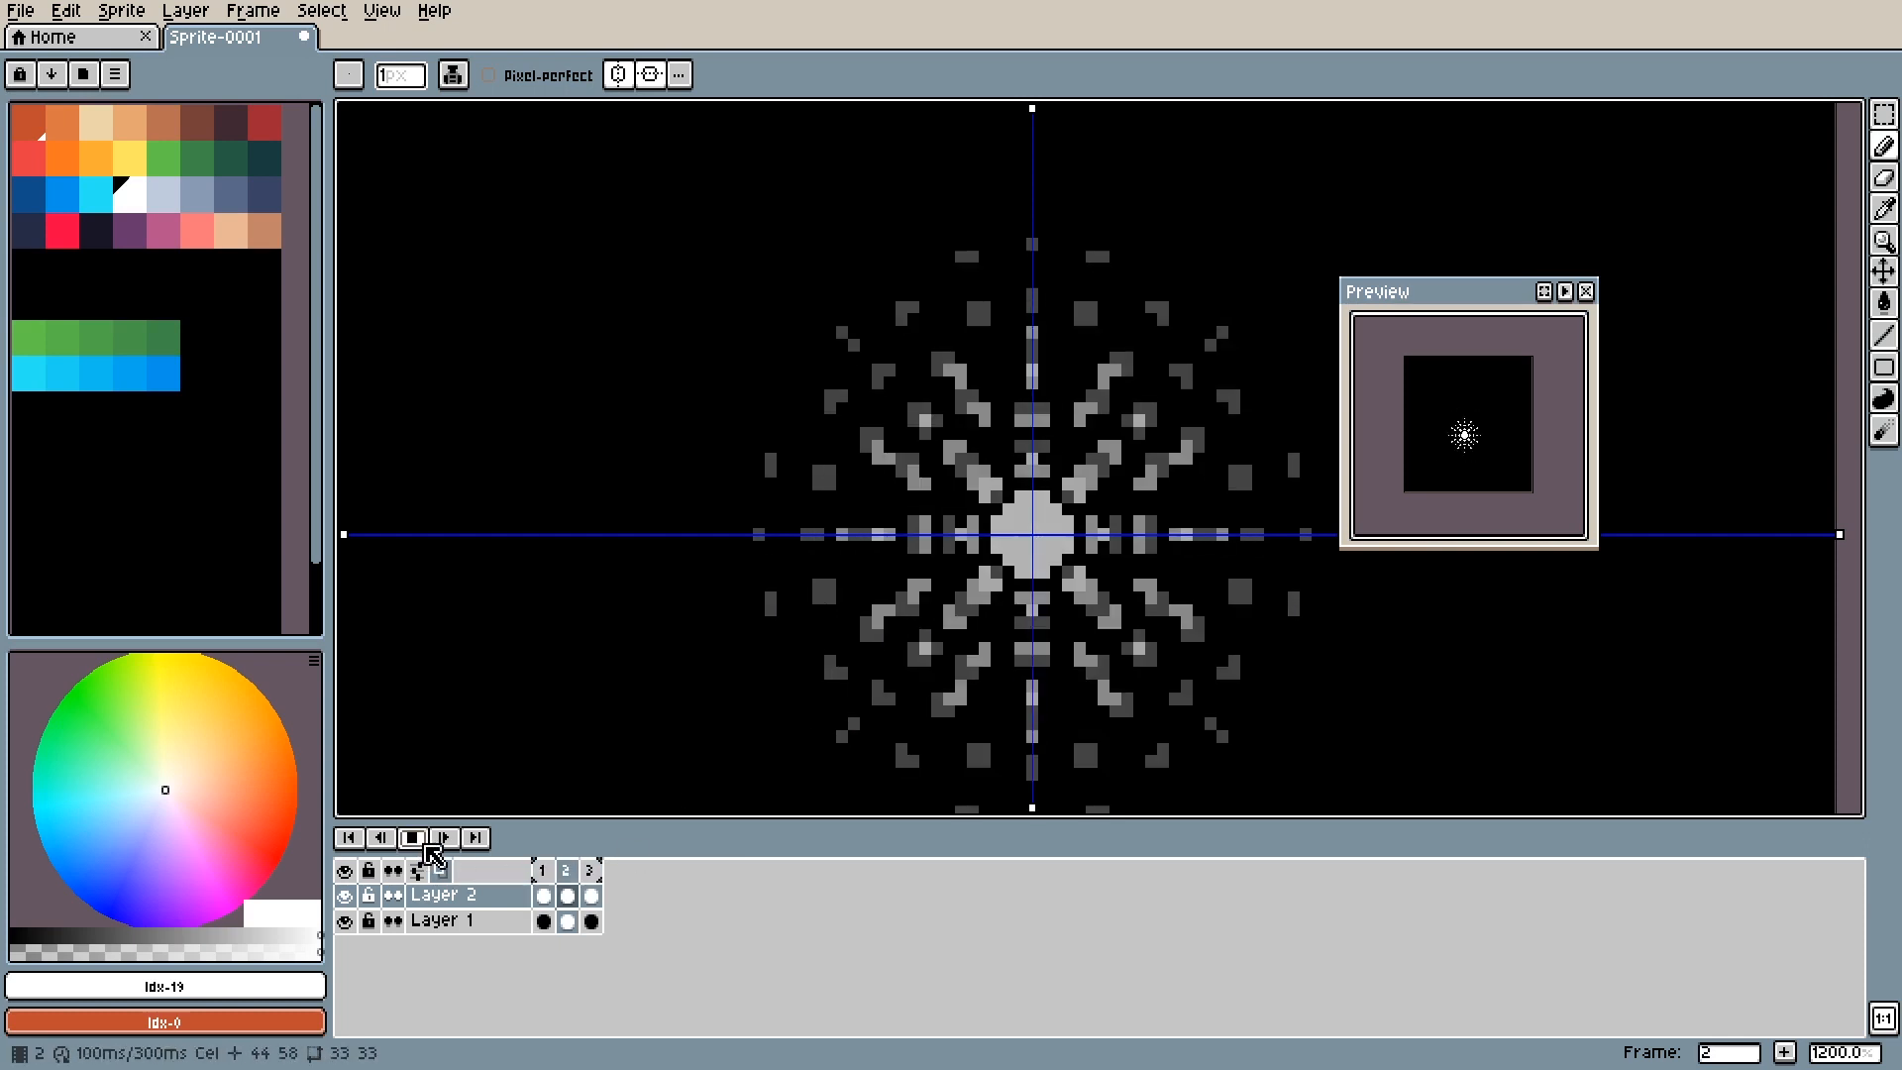
pyautogui.moveTo(1014, 515); pyautogui.dragTo(892, 434)
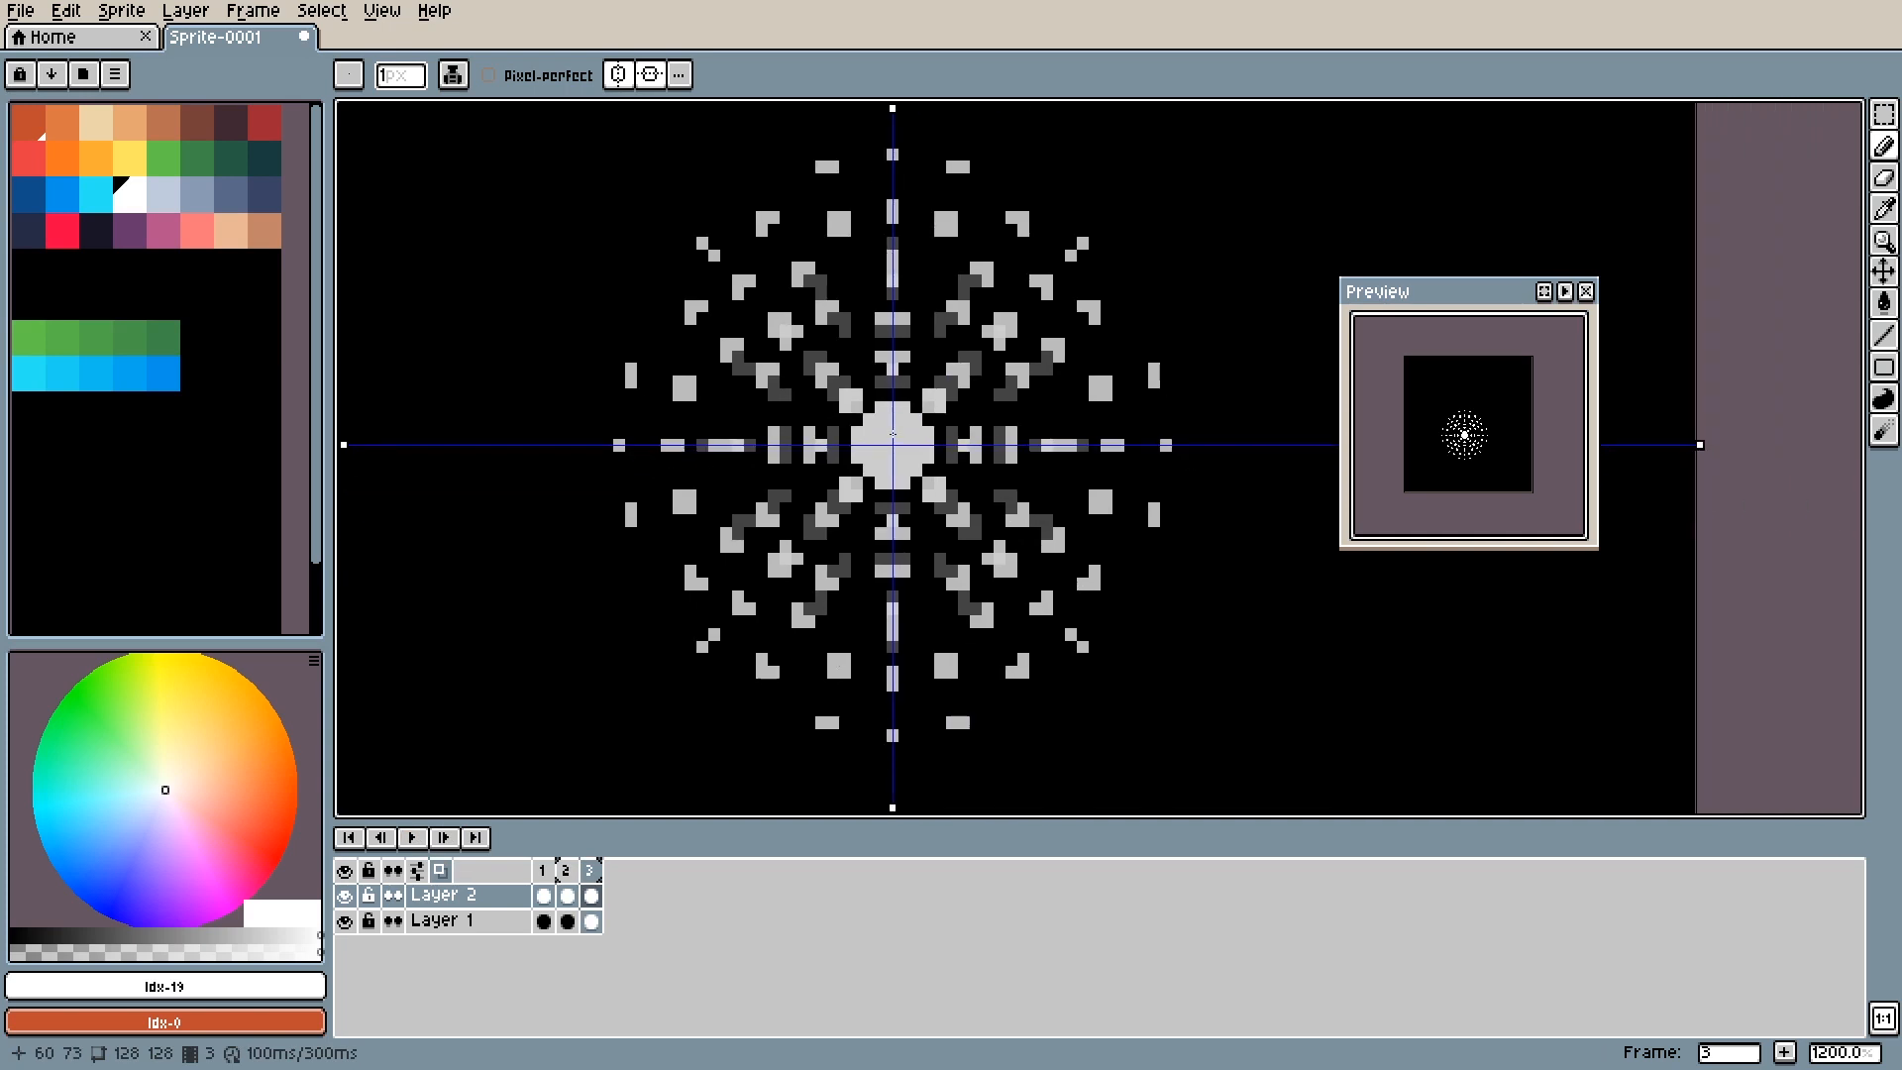
pyautogui.press('Left')
pyautogui.press('Left')
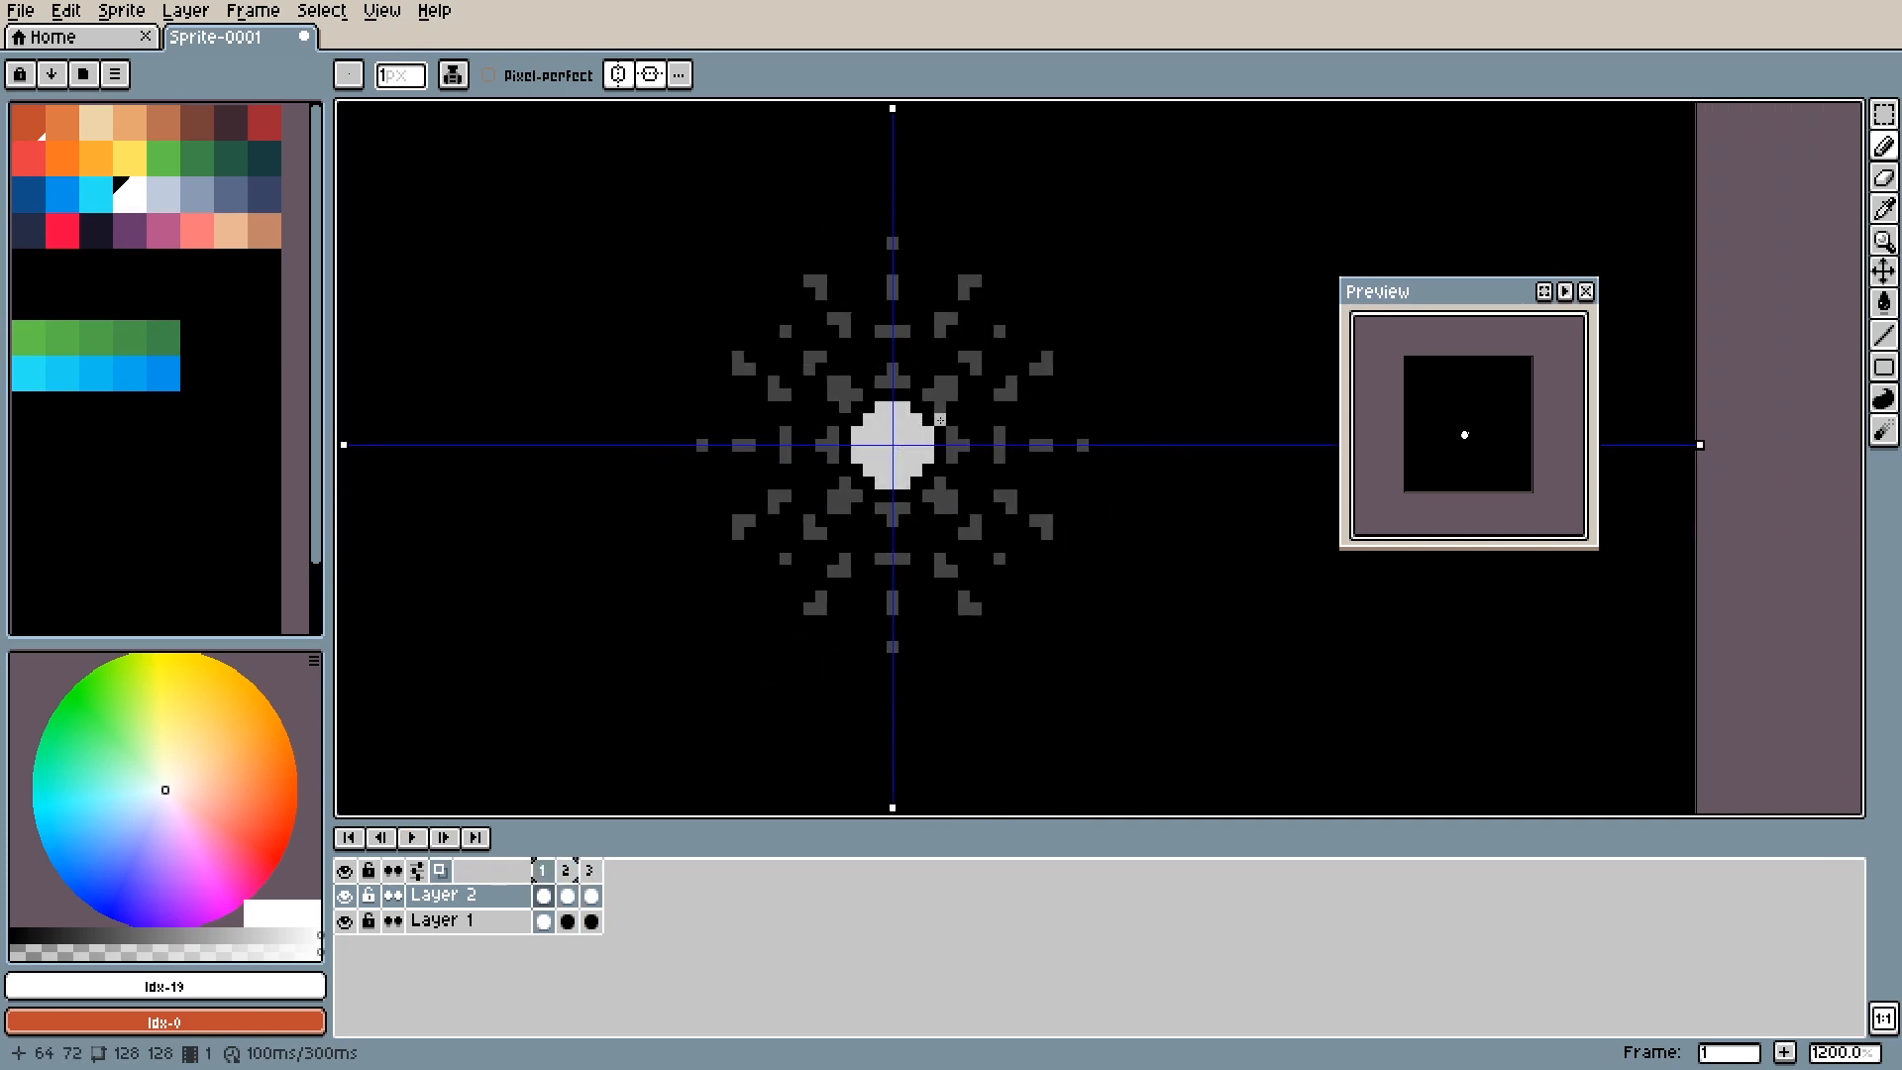
pyautogui.press('Right')
pyautogui.press('Right')
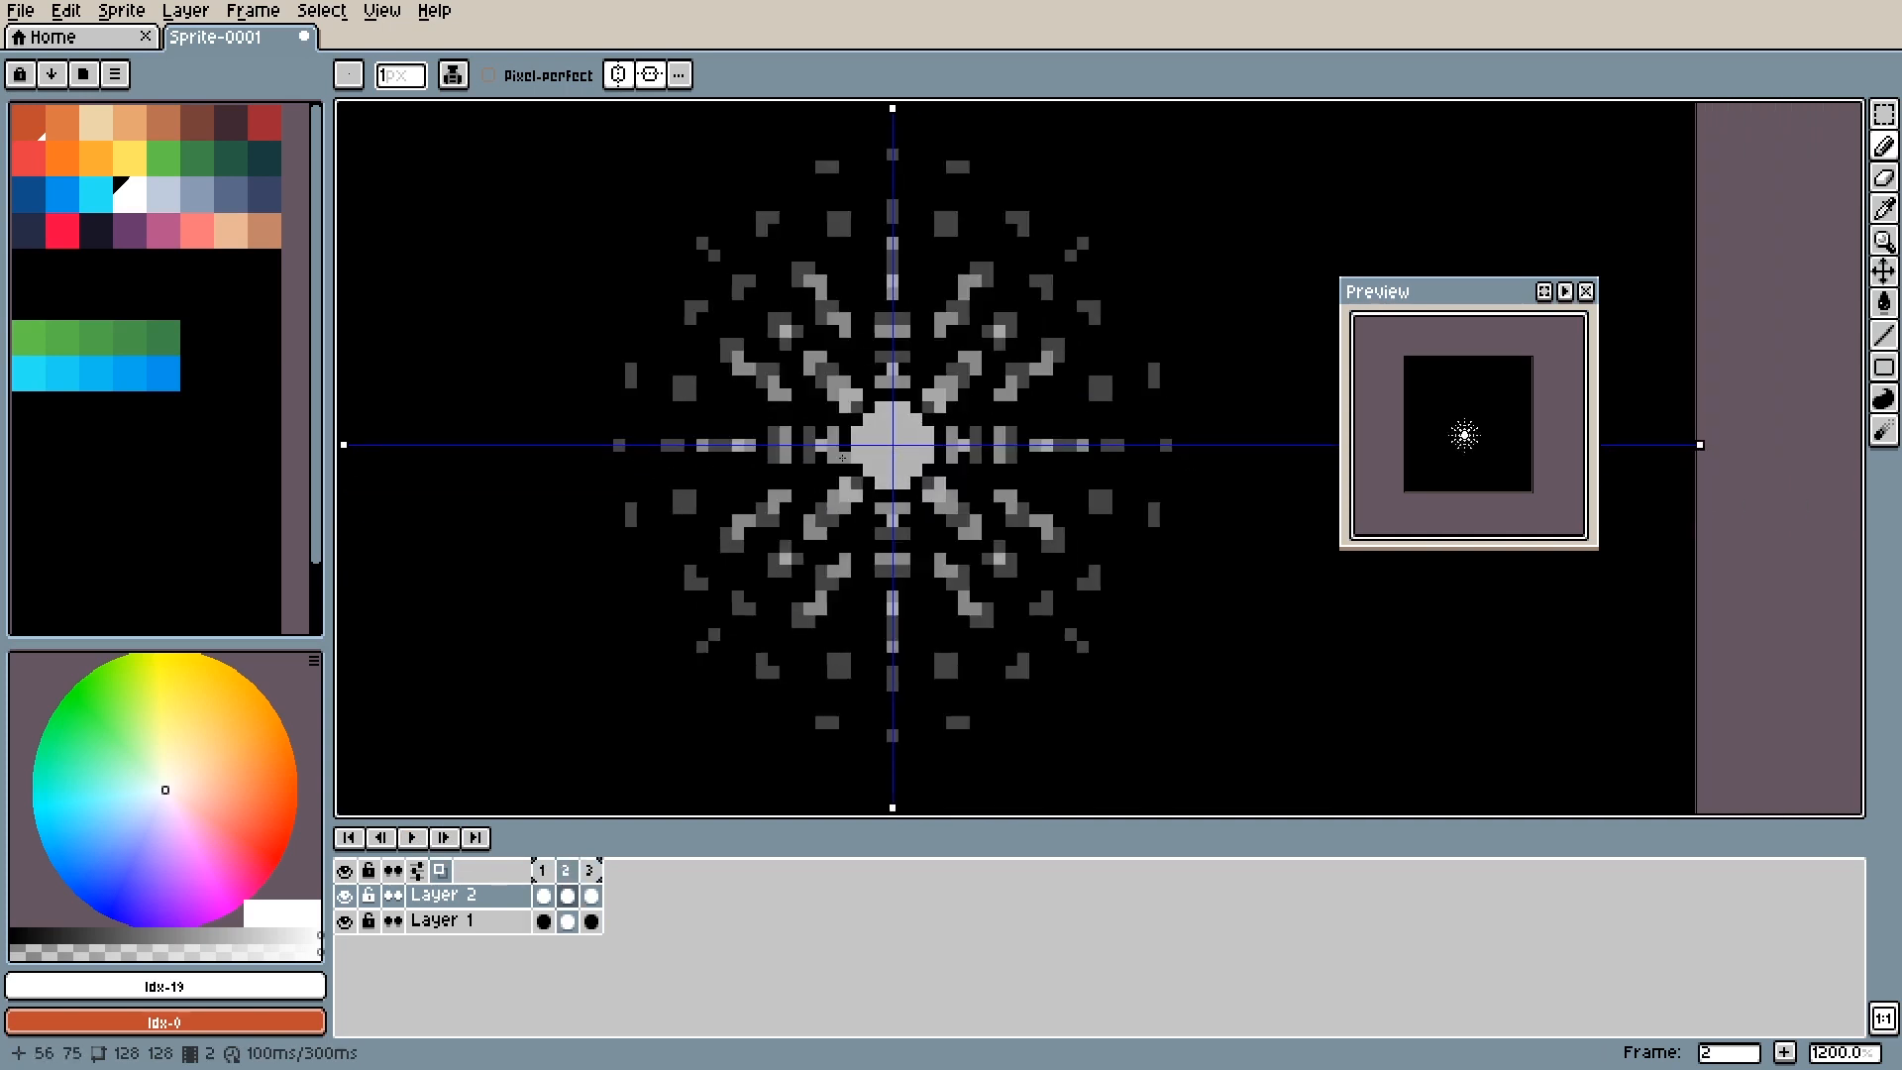
# Add a fourth frame and clear the burst from its Layer 2.
pyautogui.press('i')
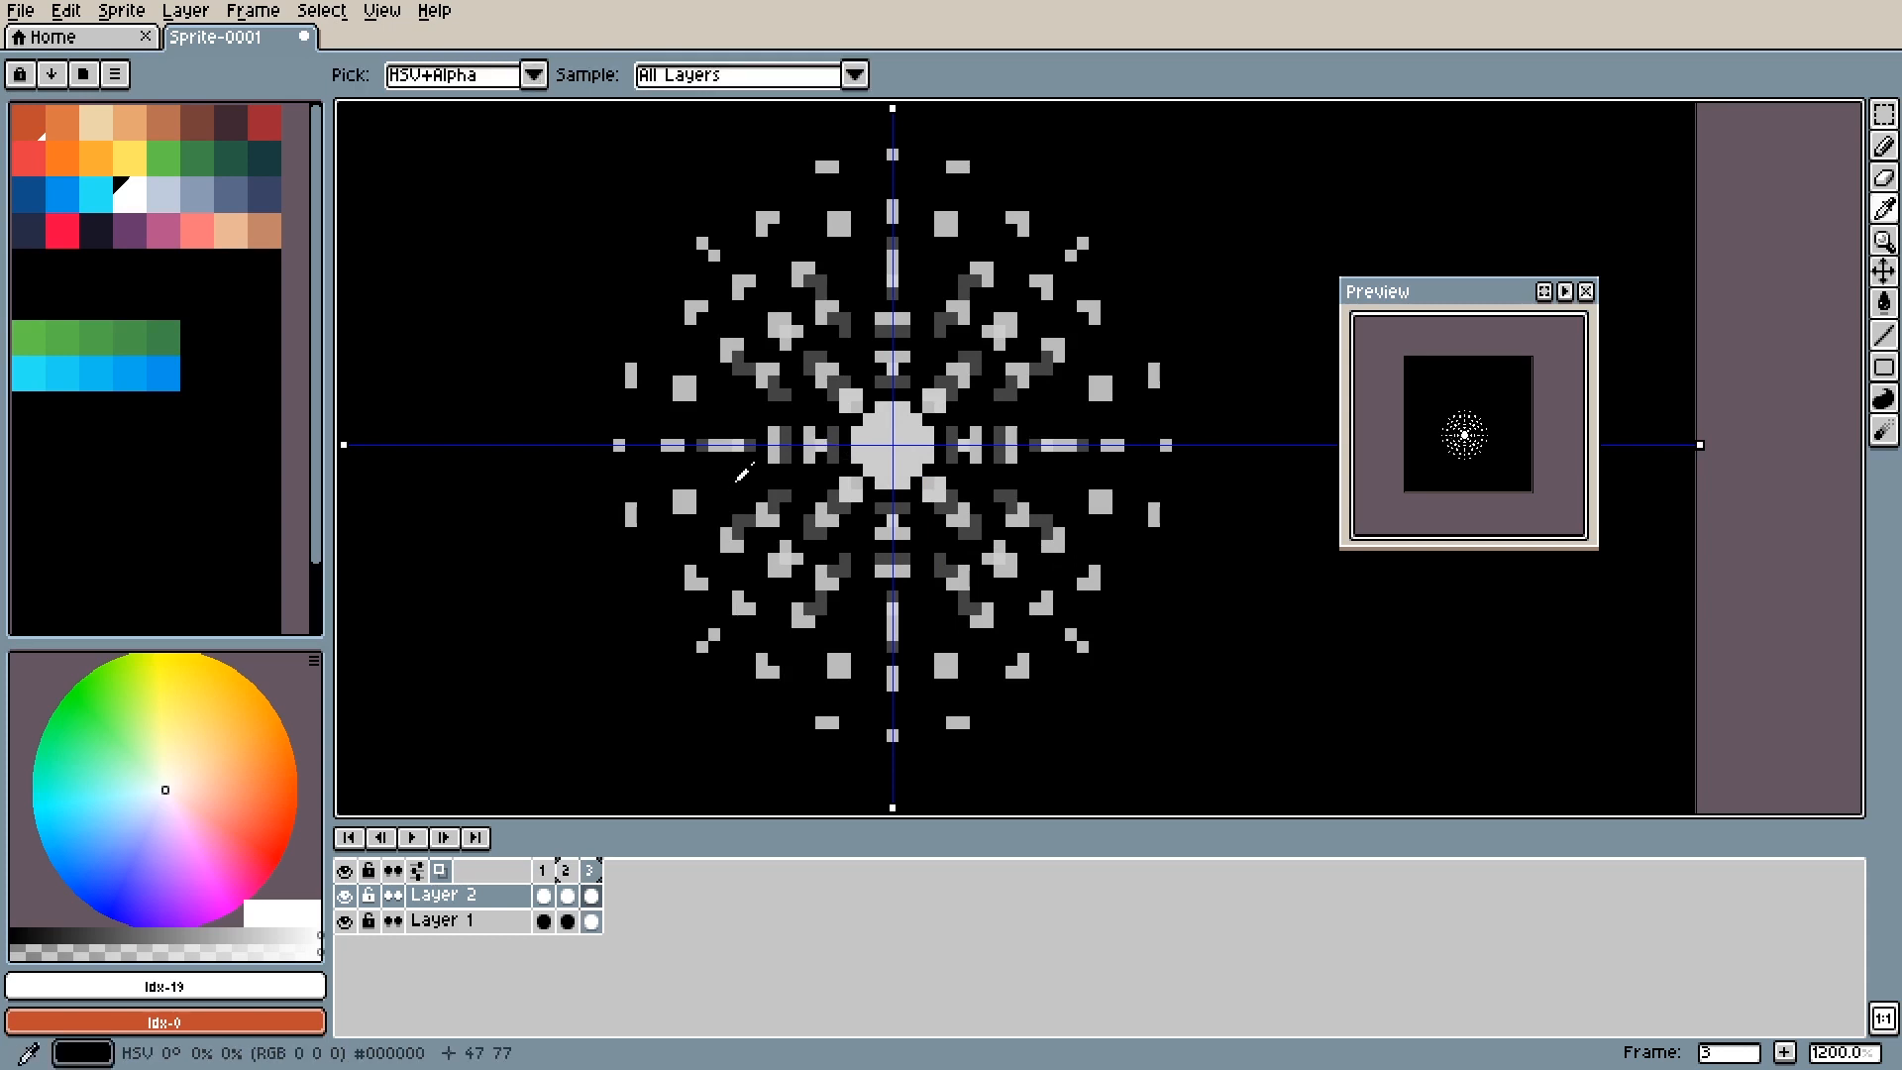
pyautogui.press('b')
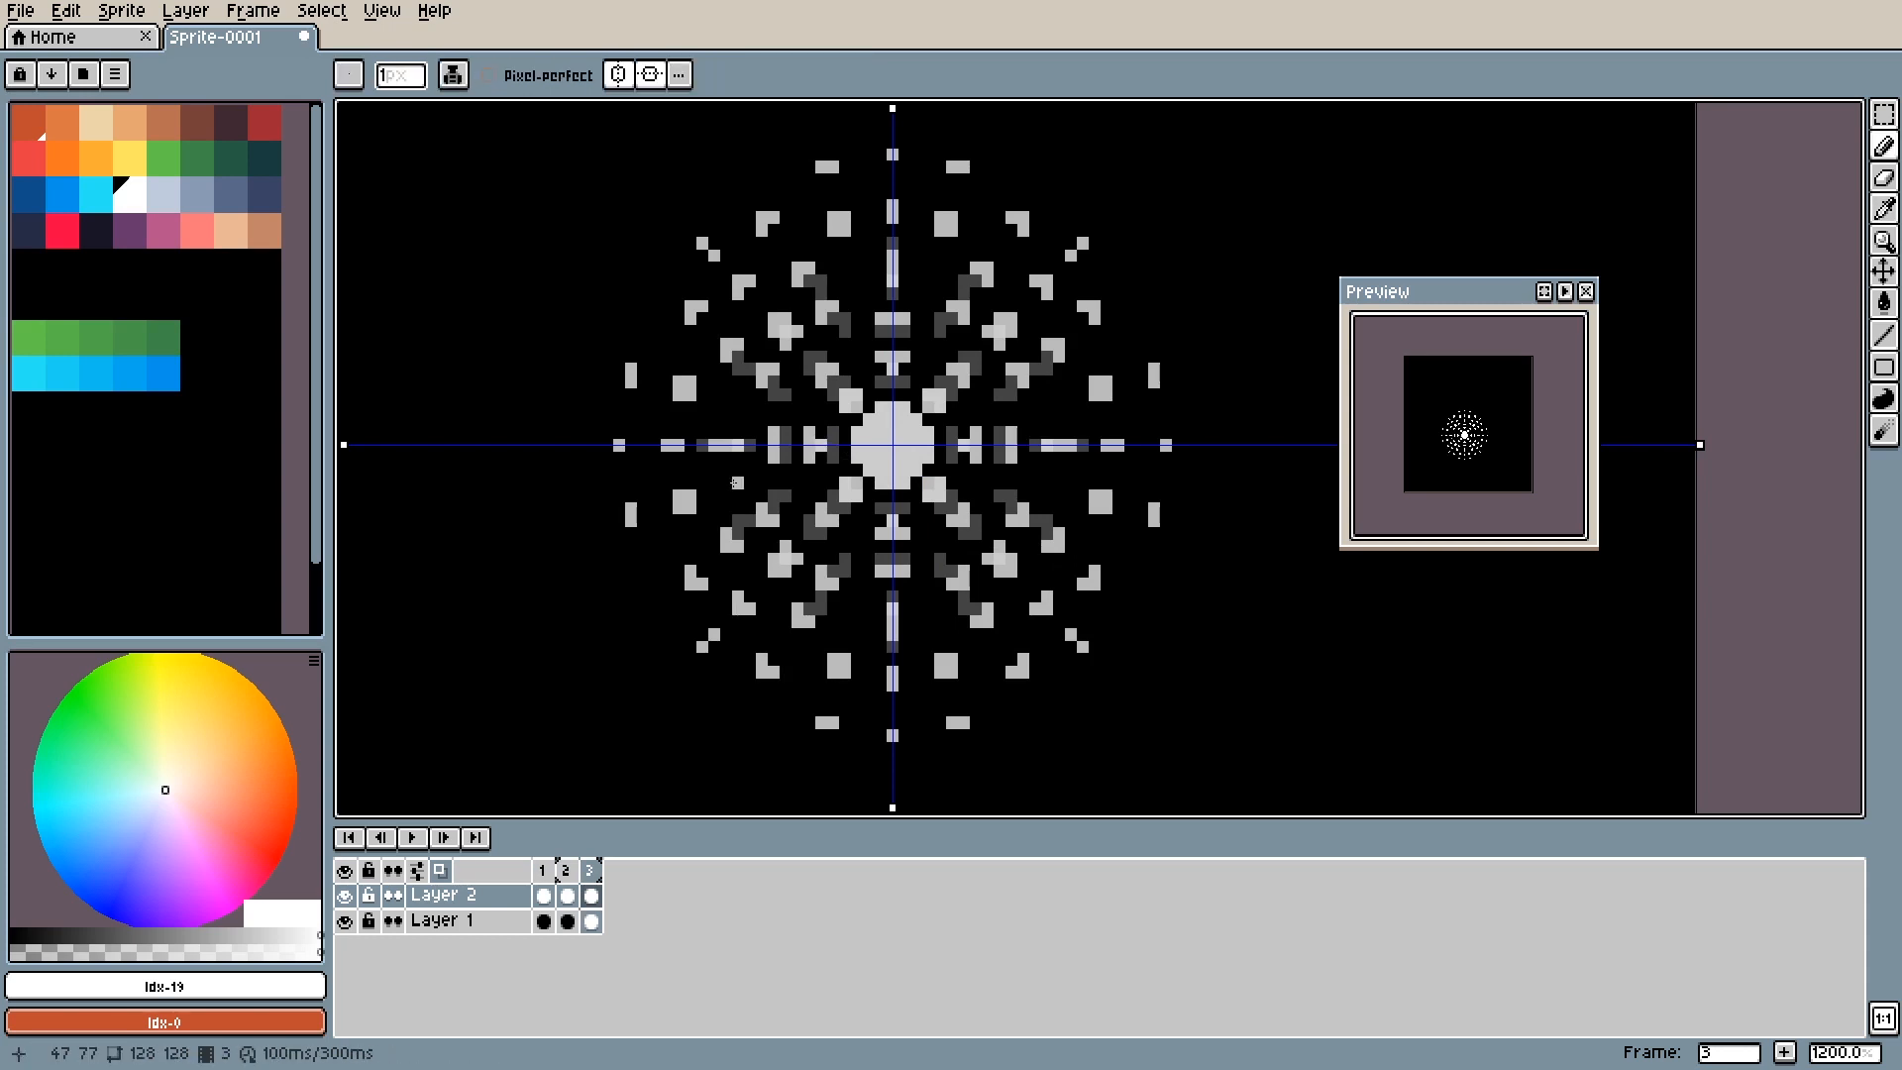
pyautogui.hotkey('alt', 'n')
# Draw white marks along the four diagonals on frame 4, each slightly outside the onion-skin marks and ending in a small plus shape.
pyautogui.moveTo(816, 394); pyautogui.dragTo(805, 406)
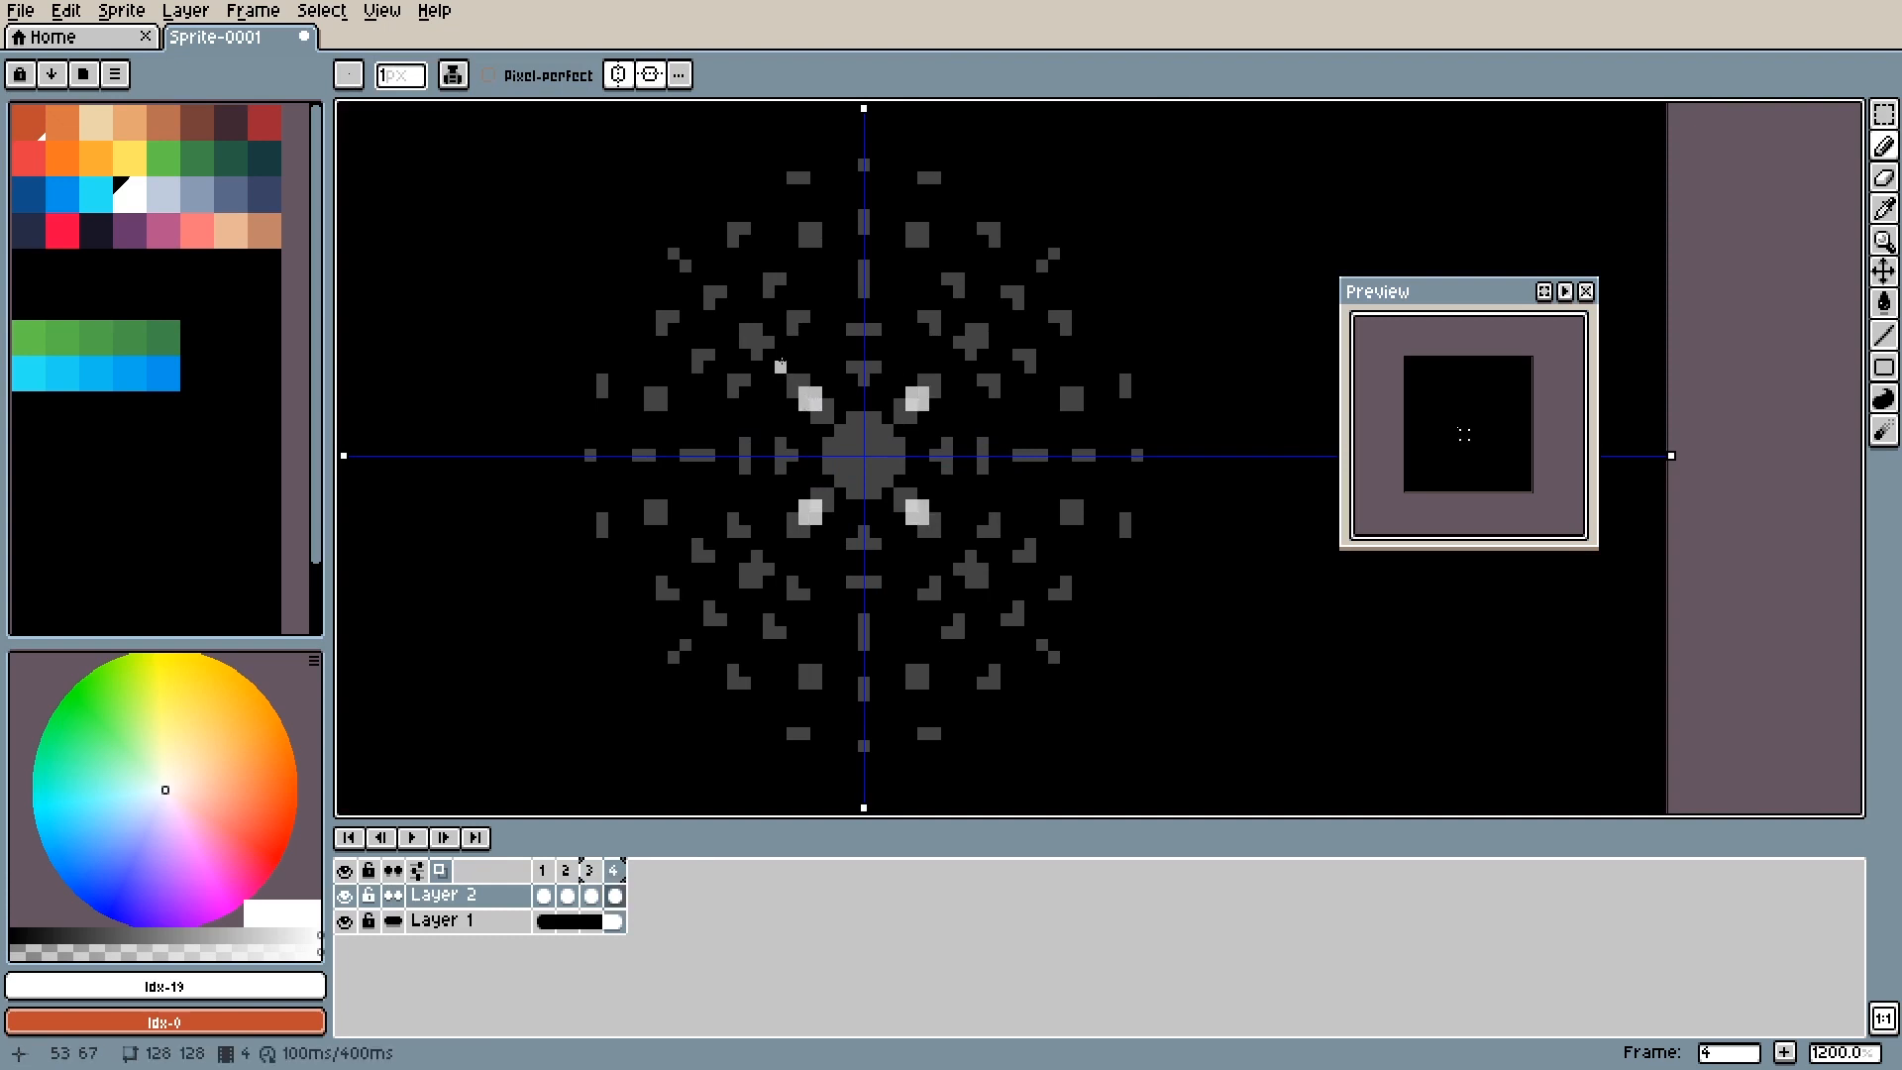
pyautogui.click(782, 369)
pyautogui.click(724, 374)
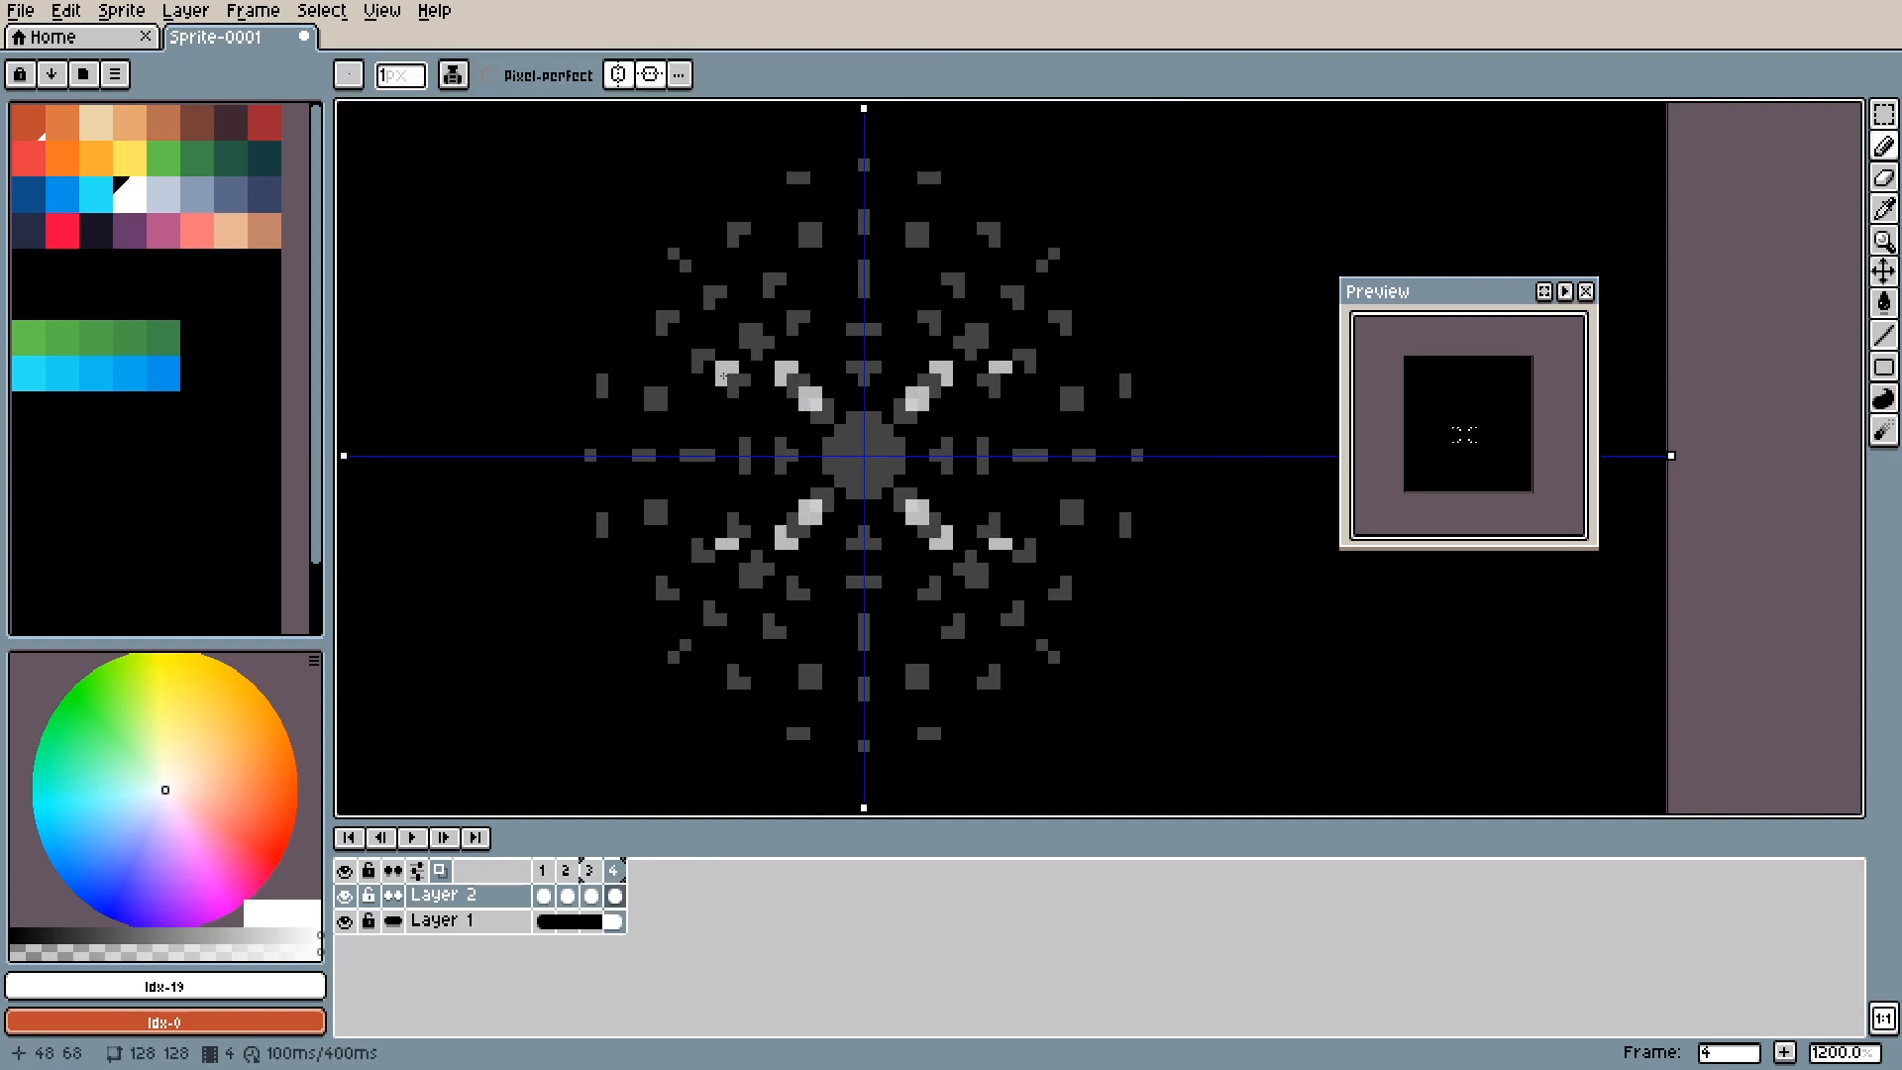
pyautogui.click(693, 347)
pyautogui.click(654, 312)
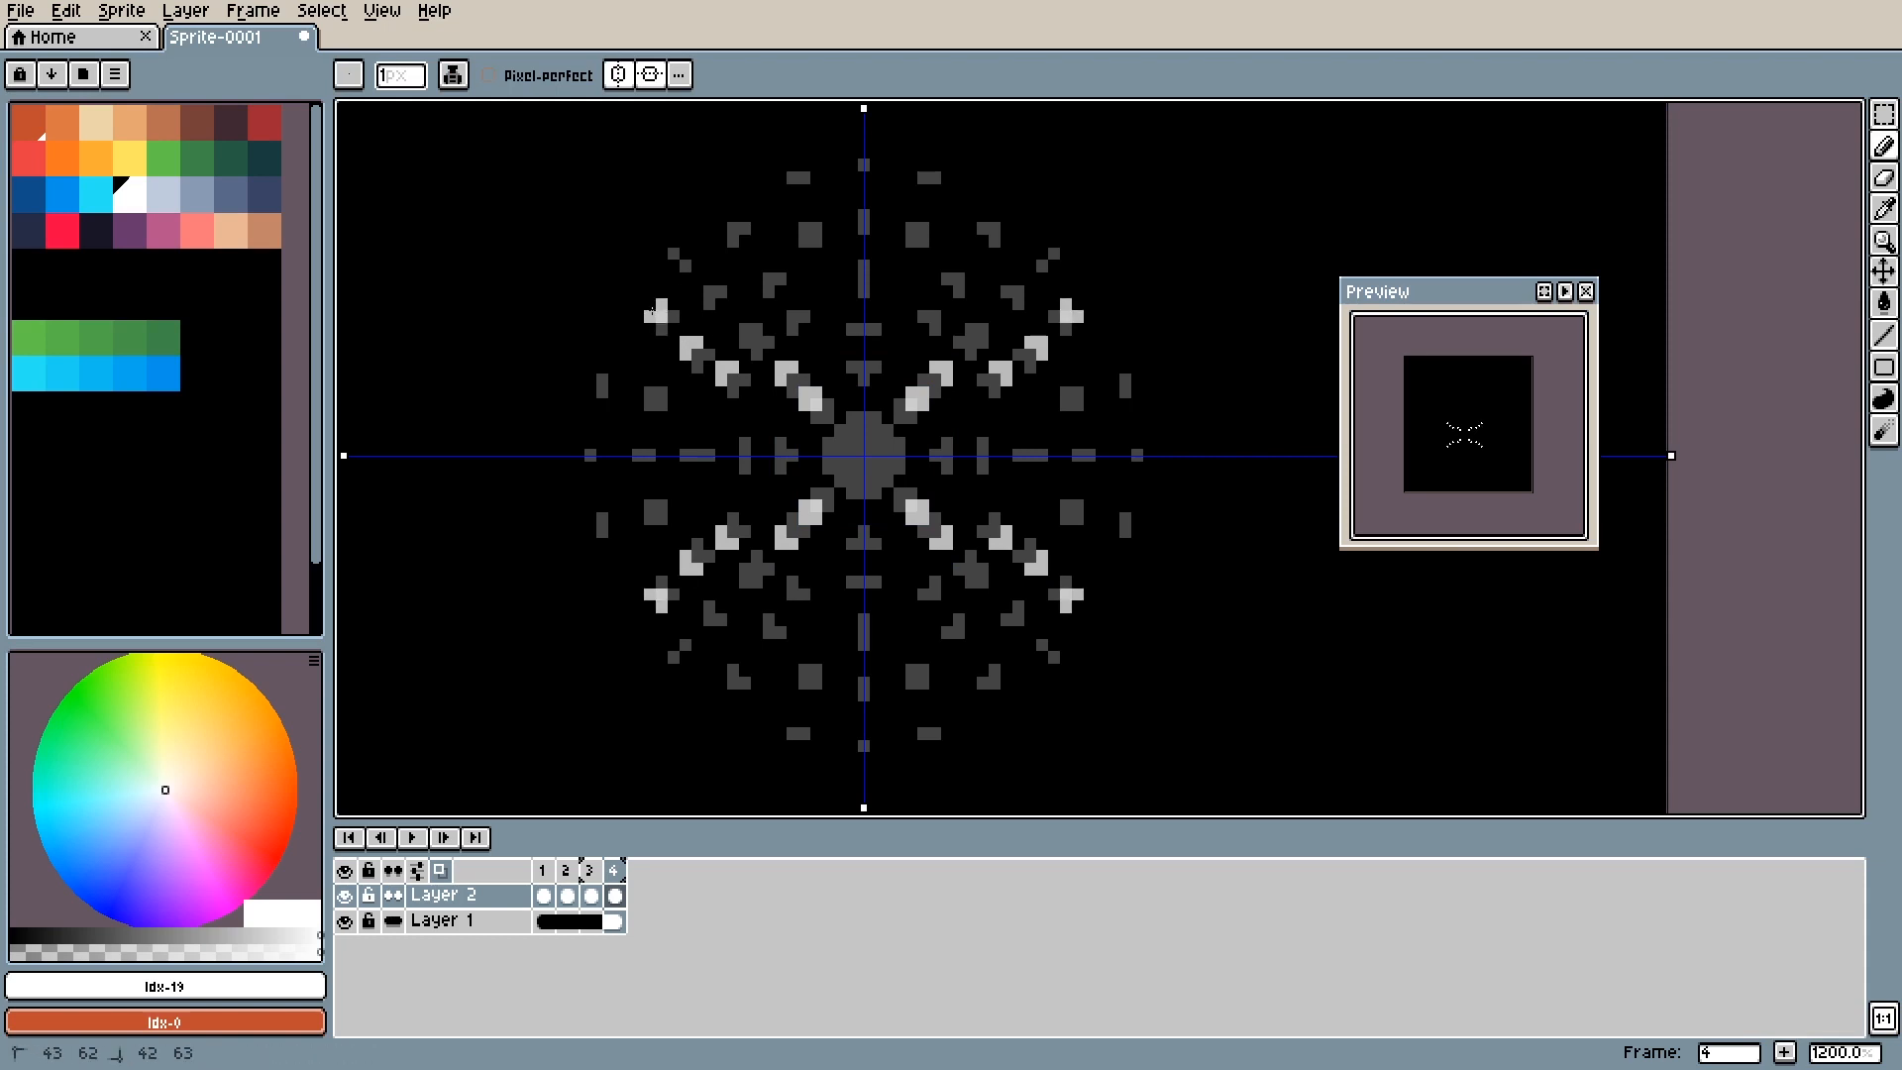
# Draw white marks along the horizontal axis on frame 4, using plus shapes, upright bars and two-pixel dashes slightly outside the onion-skin marks.
pyautogui.click(776, 451)
pyautogui.click(738, 451)
pyautogui.click(691, 455)
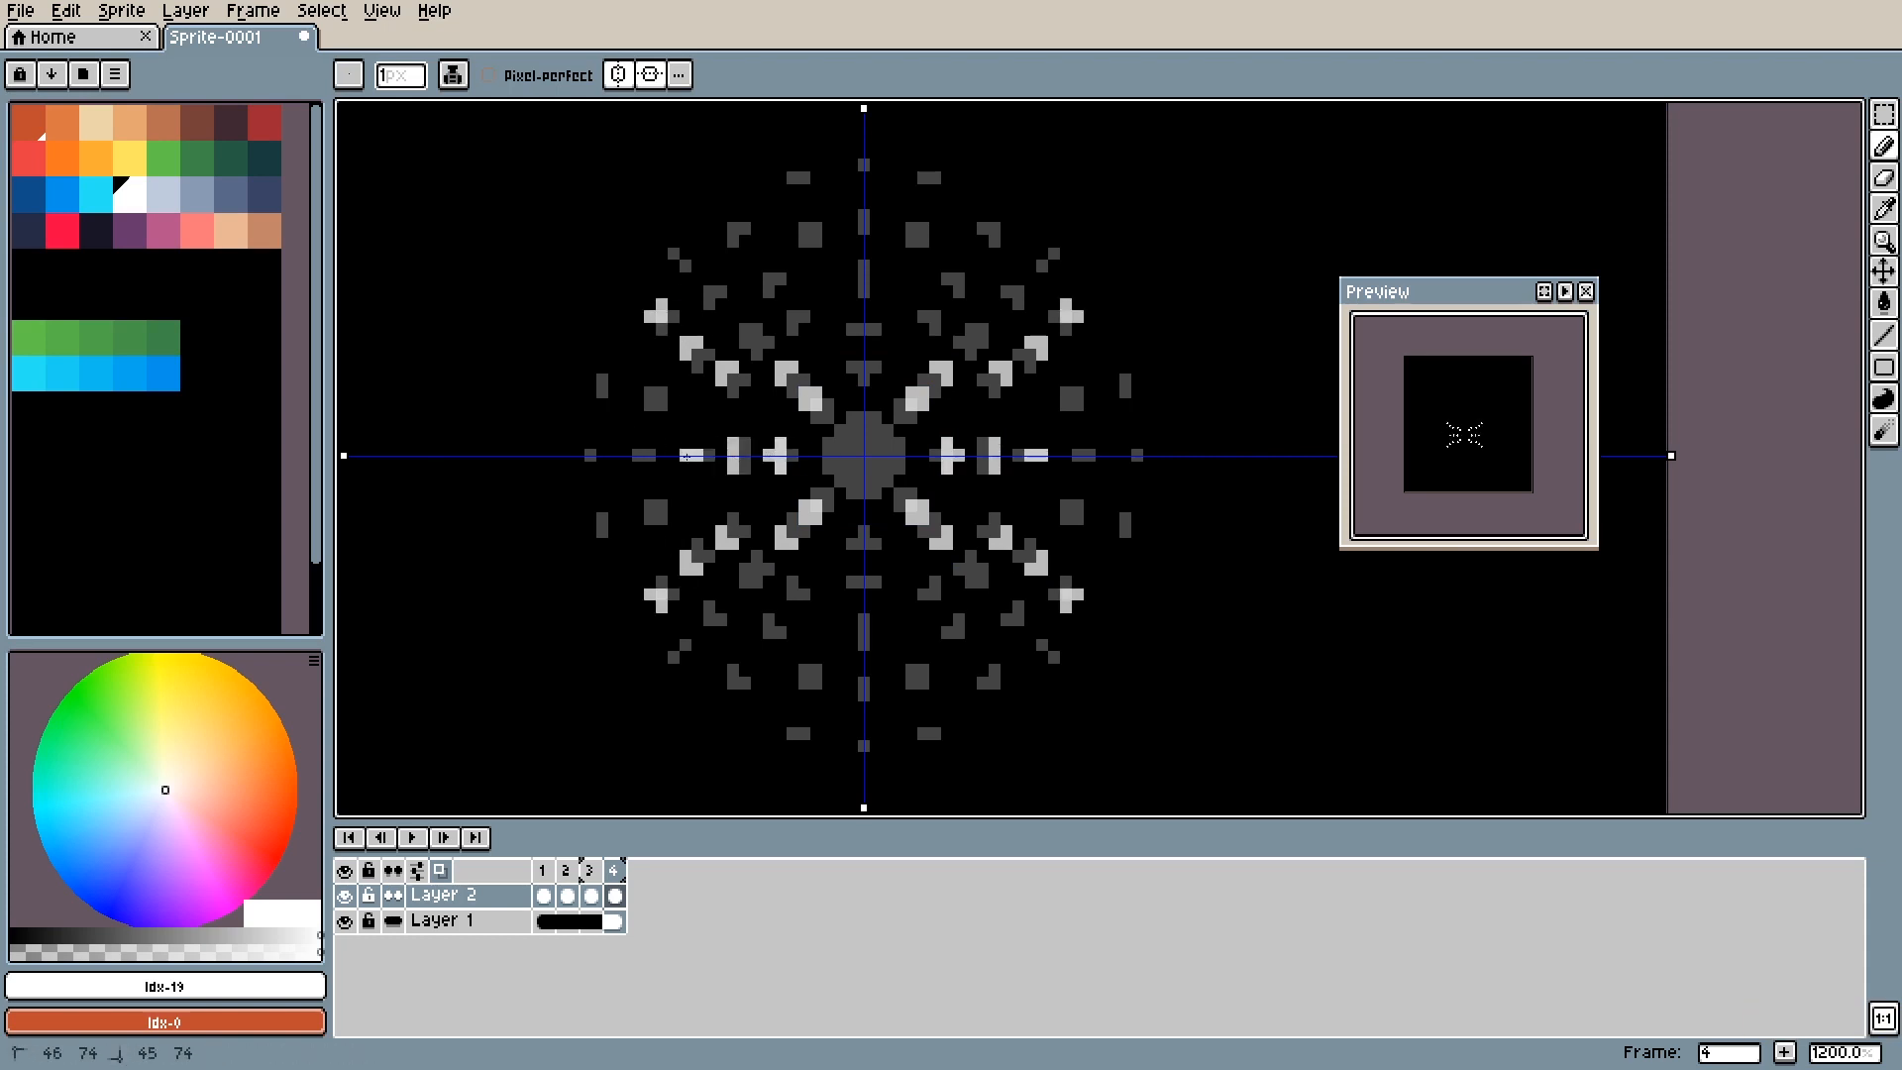
pyautogui.moveTo(639, 456); pyautogui.dragTo(626, 456)
# Fill frame 4's outer and middle rings with two-pixel dashes, 2 × 2 squares, diagonal pairs and L-shaped marks slightly outside the onion-skin marks.
pyautogui.moveTo(590, 380); pyautogui.dragTo(590, 368)
pyautogui.moveTo(638, 381); pyautogui.dragTo(649, 392)
pyautogui.moveTo(697, 292); pyautogui.dragTo(710, 281)
pyautogui.moveTo(733, 317); pyautogui.dragTo(745, 333)
pyautogui.moveTo(661, 241); pyautogui.dragTo(673, 253)
pyautogui.moveTo(722, 229); pyautogui.dragTo(733, 217)
pyautogui.moveTo(792, 166)
pyautogui.mouseDown()
pyautogui.moveTo(805, 228)
pyautogui.moveTo(816, 216)
pyautogui.moveTo(757, 278)
pyautogui.mouseUp()
pyautogui.hotkey('ctrl', 'z')
pyautogui.moveTo(791, 304); pyautogui.dragTo(780, 317)
# Draw frame 4's marks along the vertical axis and outline the central circle as a thick ring with a small plus-shaped hole.
pyautogui.moveTo(864, 254); pyautogui.dragTo(863, 279)
pyautogui.moveTo(864, 216); pyautogui.dragTo(863, 203)
pyautogui.click(863, 152)
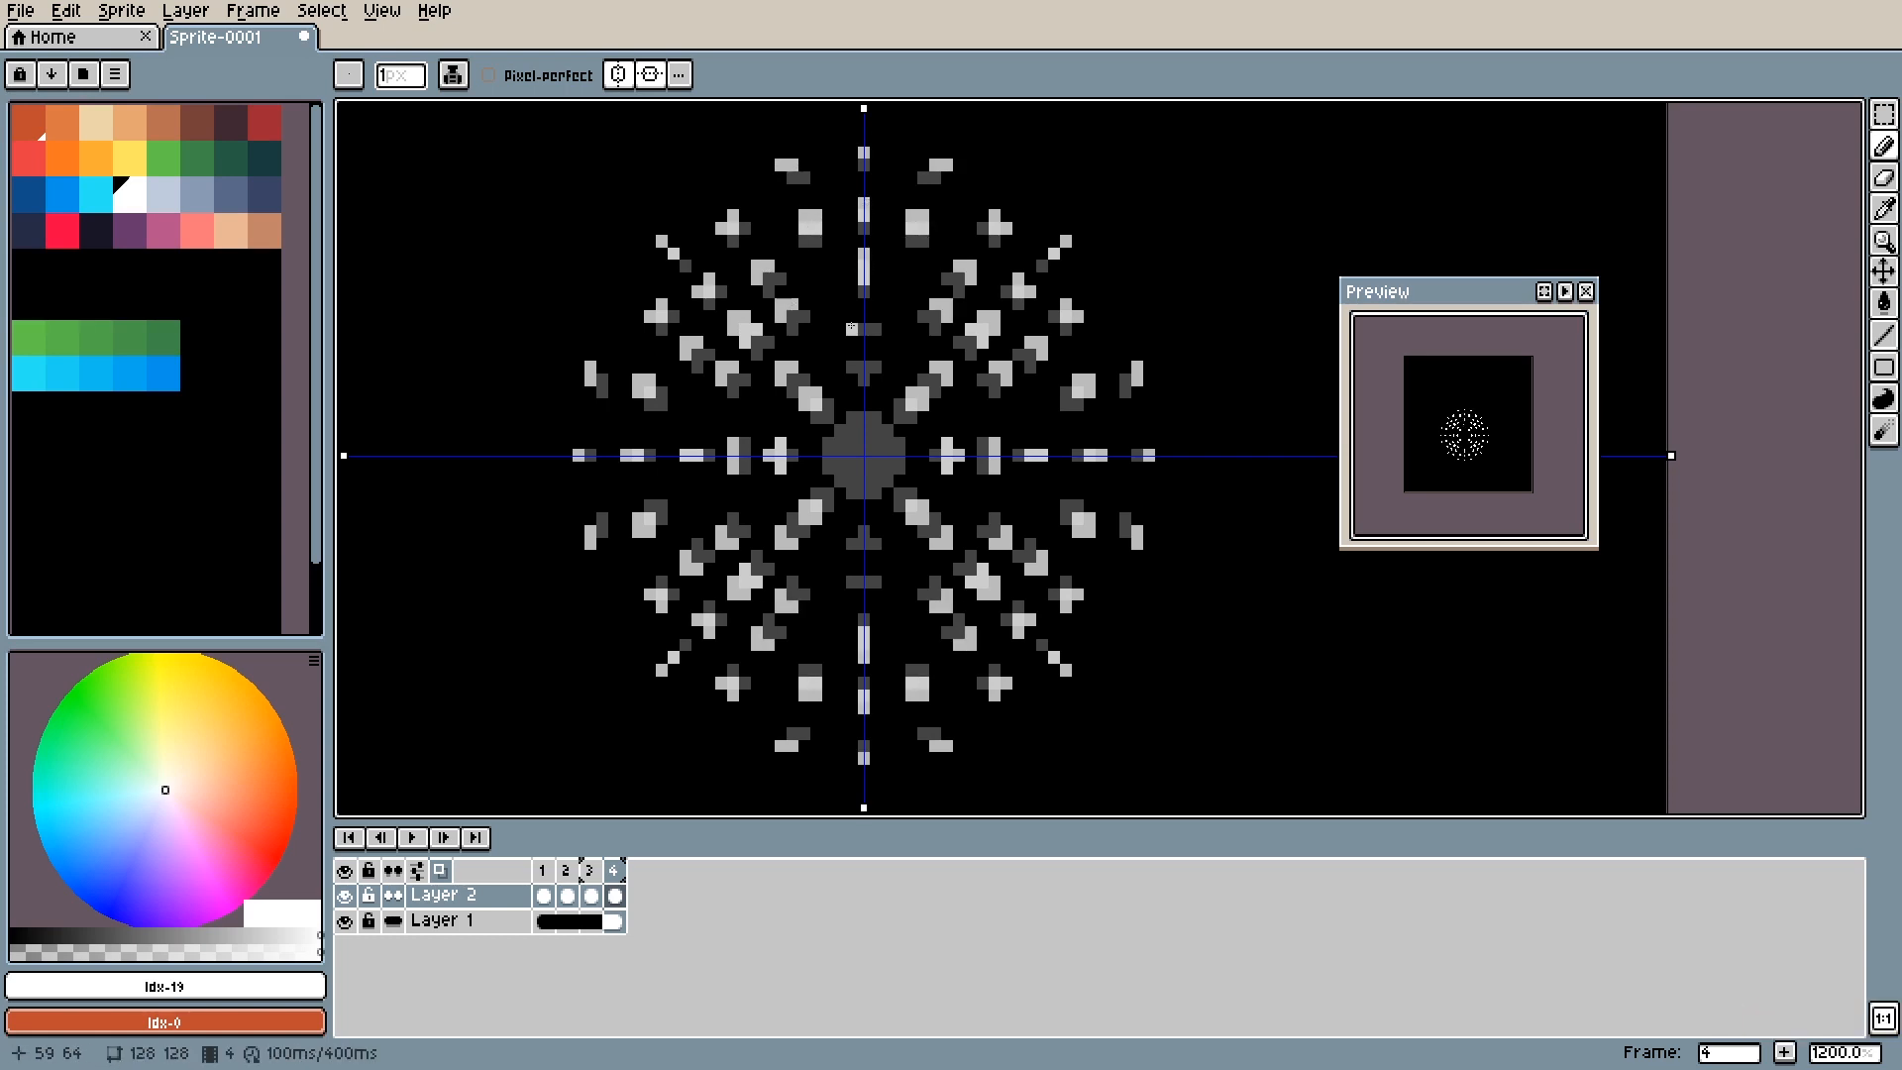
pyautogui.moveTo(852, 317); pyautogui.dragTo(864, 317)
pyautogui.moveTo(864, 355)
pyautogui.mouseDown()
pyautogui.moveTo(836, 473)
pyautogui.moveTo(967, 502)
pyautogui.moveTo(864, 417)
pyautogui.mouseUp()
pyautogui.press('Left')
pyautogui.press('Left')
pyautogui.press('Right')
pyautogui.press('Right')
pyautogui.moveTo(864, 429)
pyautogui.mouseDown()
pyautogui.moveTo(840, 429)
pyautogui.moveTo(840, 456)
pyautogui.mouseUp()
# Step through frames 1 to 4 to check how the burst expands from the central dot.
pyautogui.press('Right')
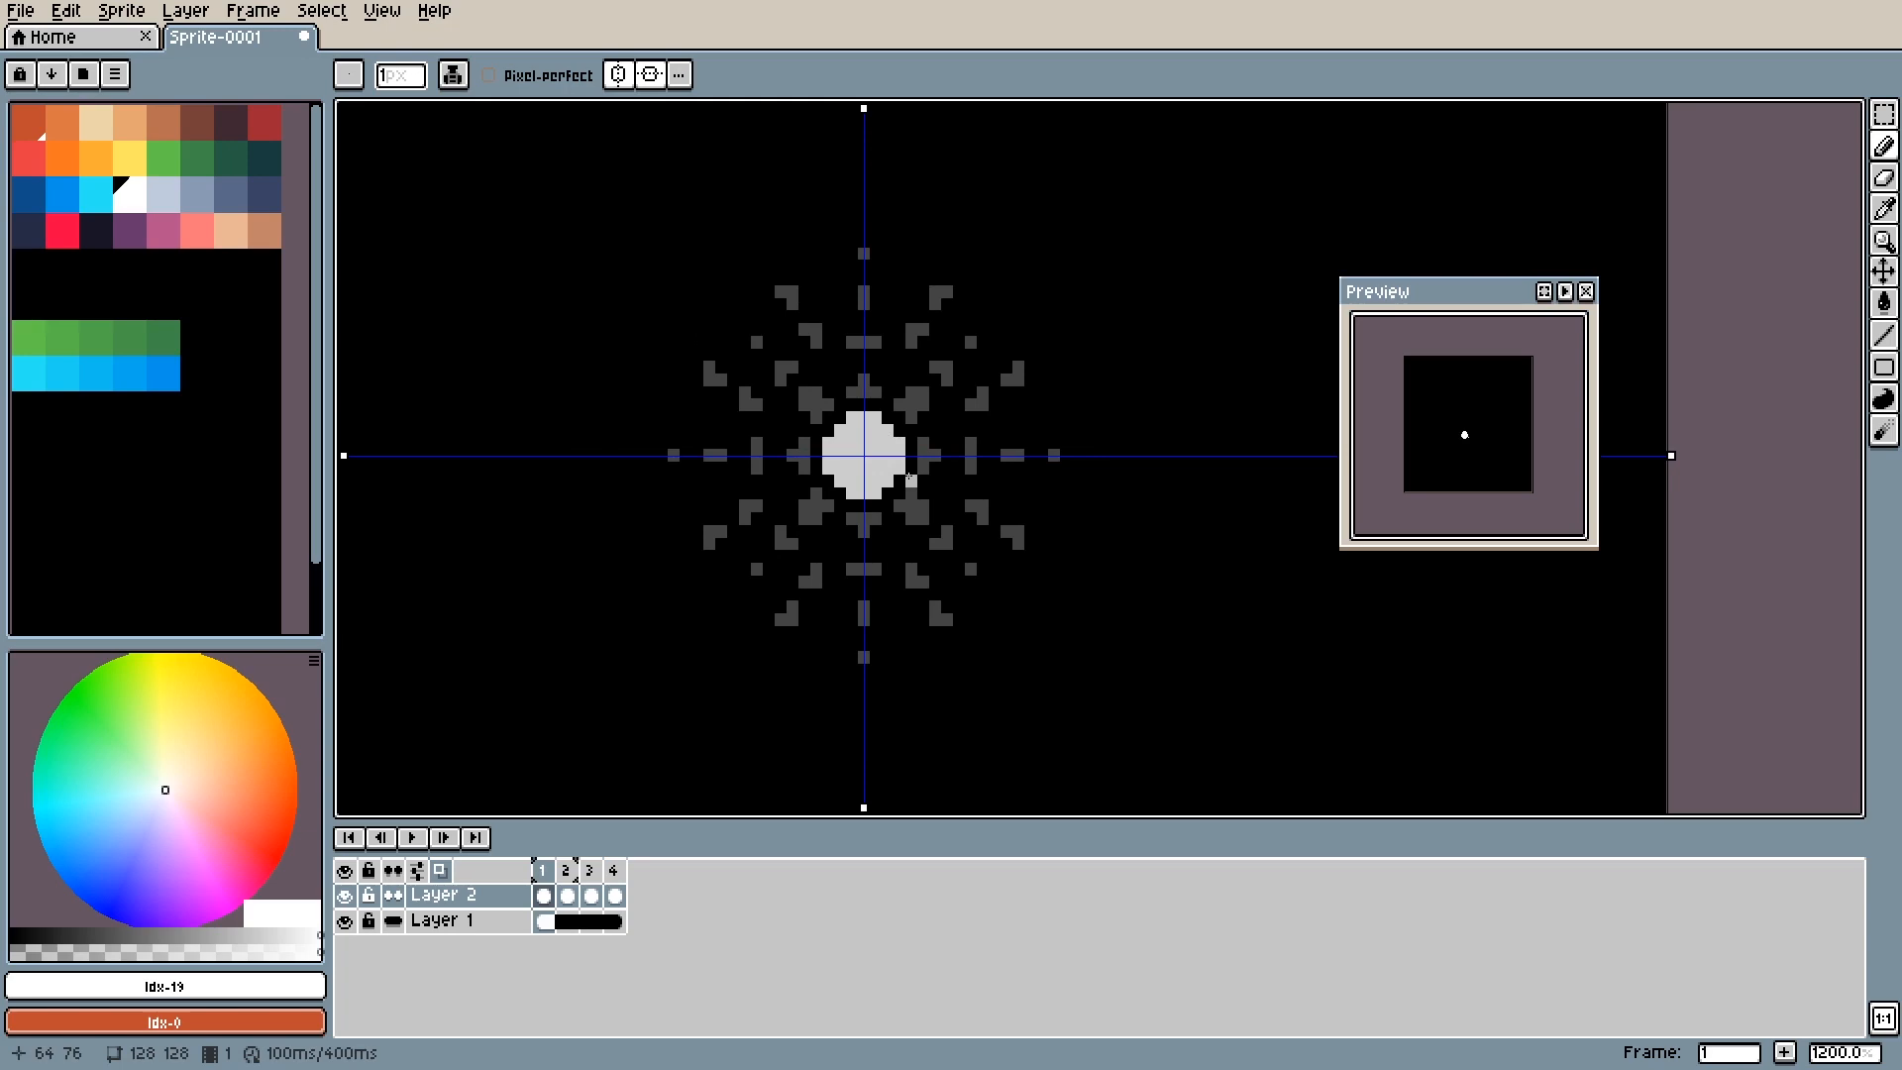
pyautogui.press('Right')
pyautogui.press('Right')
pyautogui.press('Right')
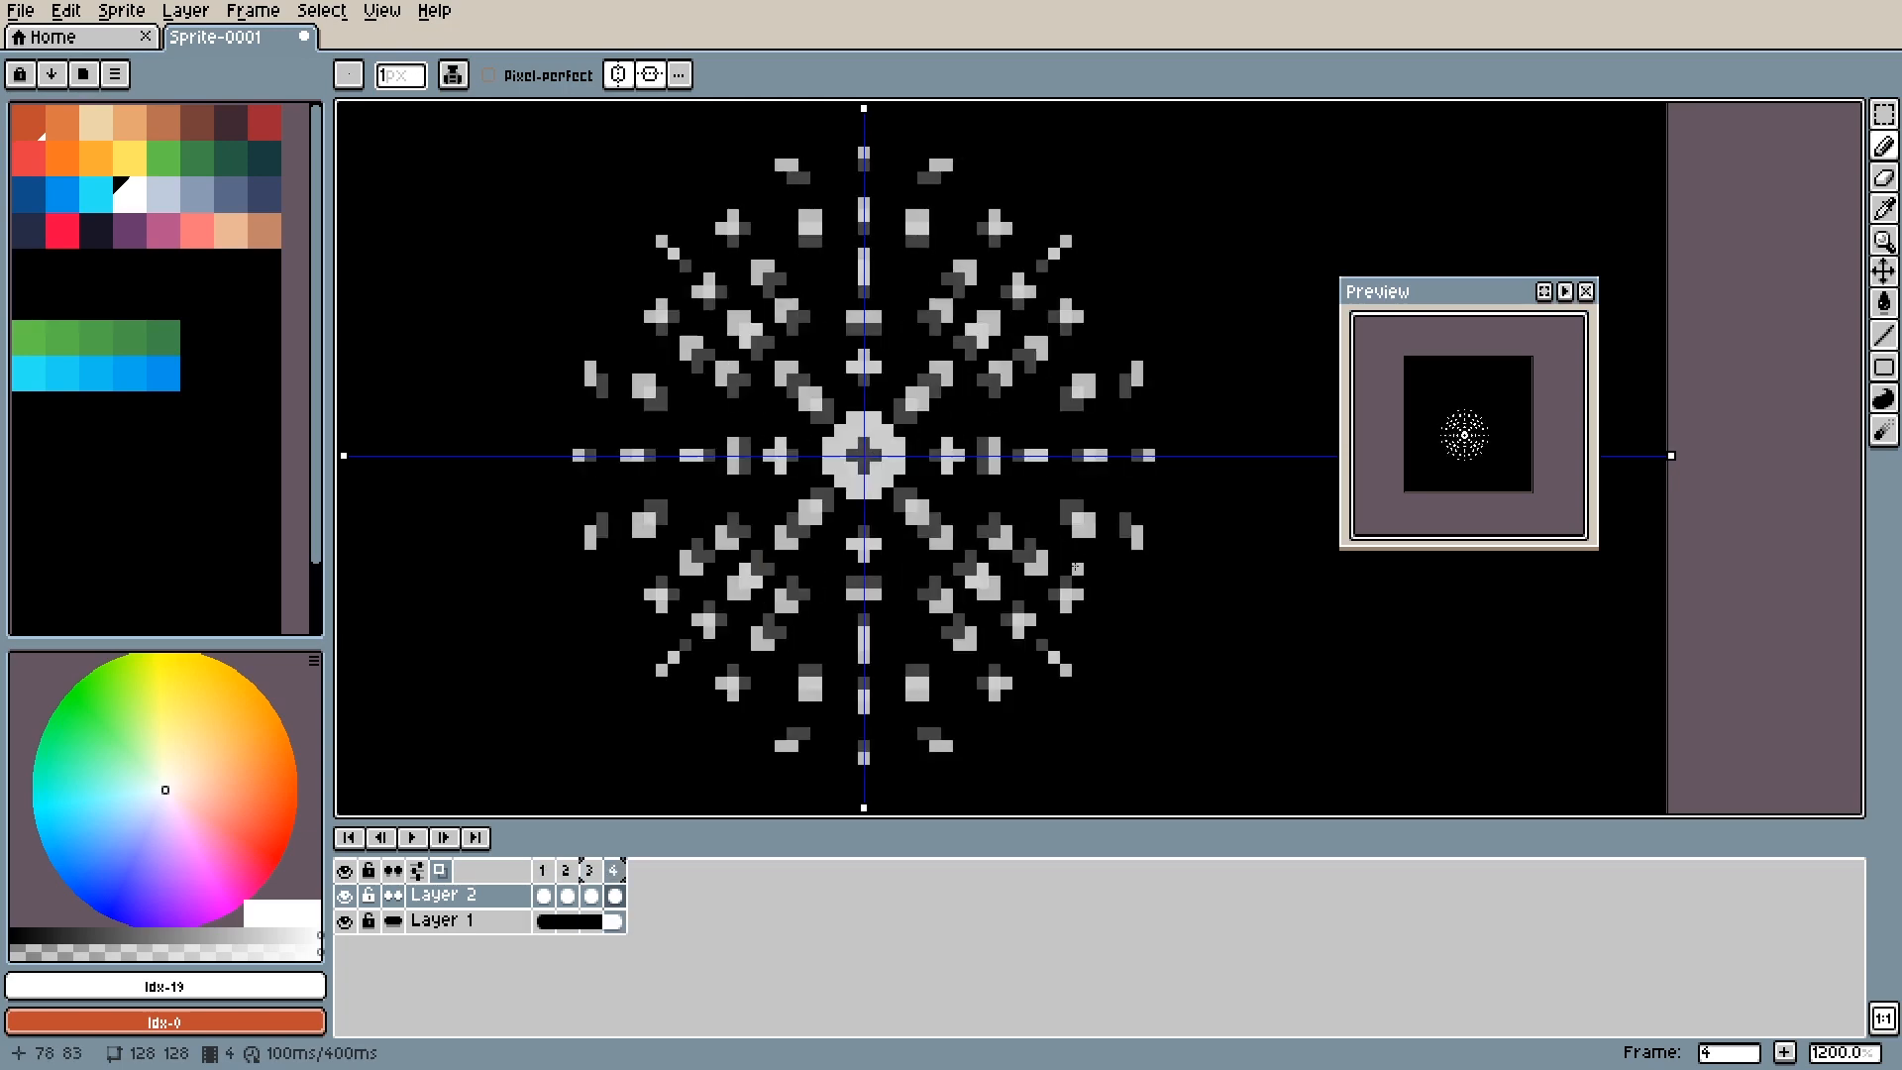
# Compare frames 3 and 4, and add a two-pixel horizontal dash on each side of the vertical axis in frame 4.
pyautogui.press('Left')
pyautogui.press('Right')
pyautogui.press('Left')
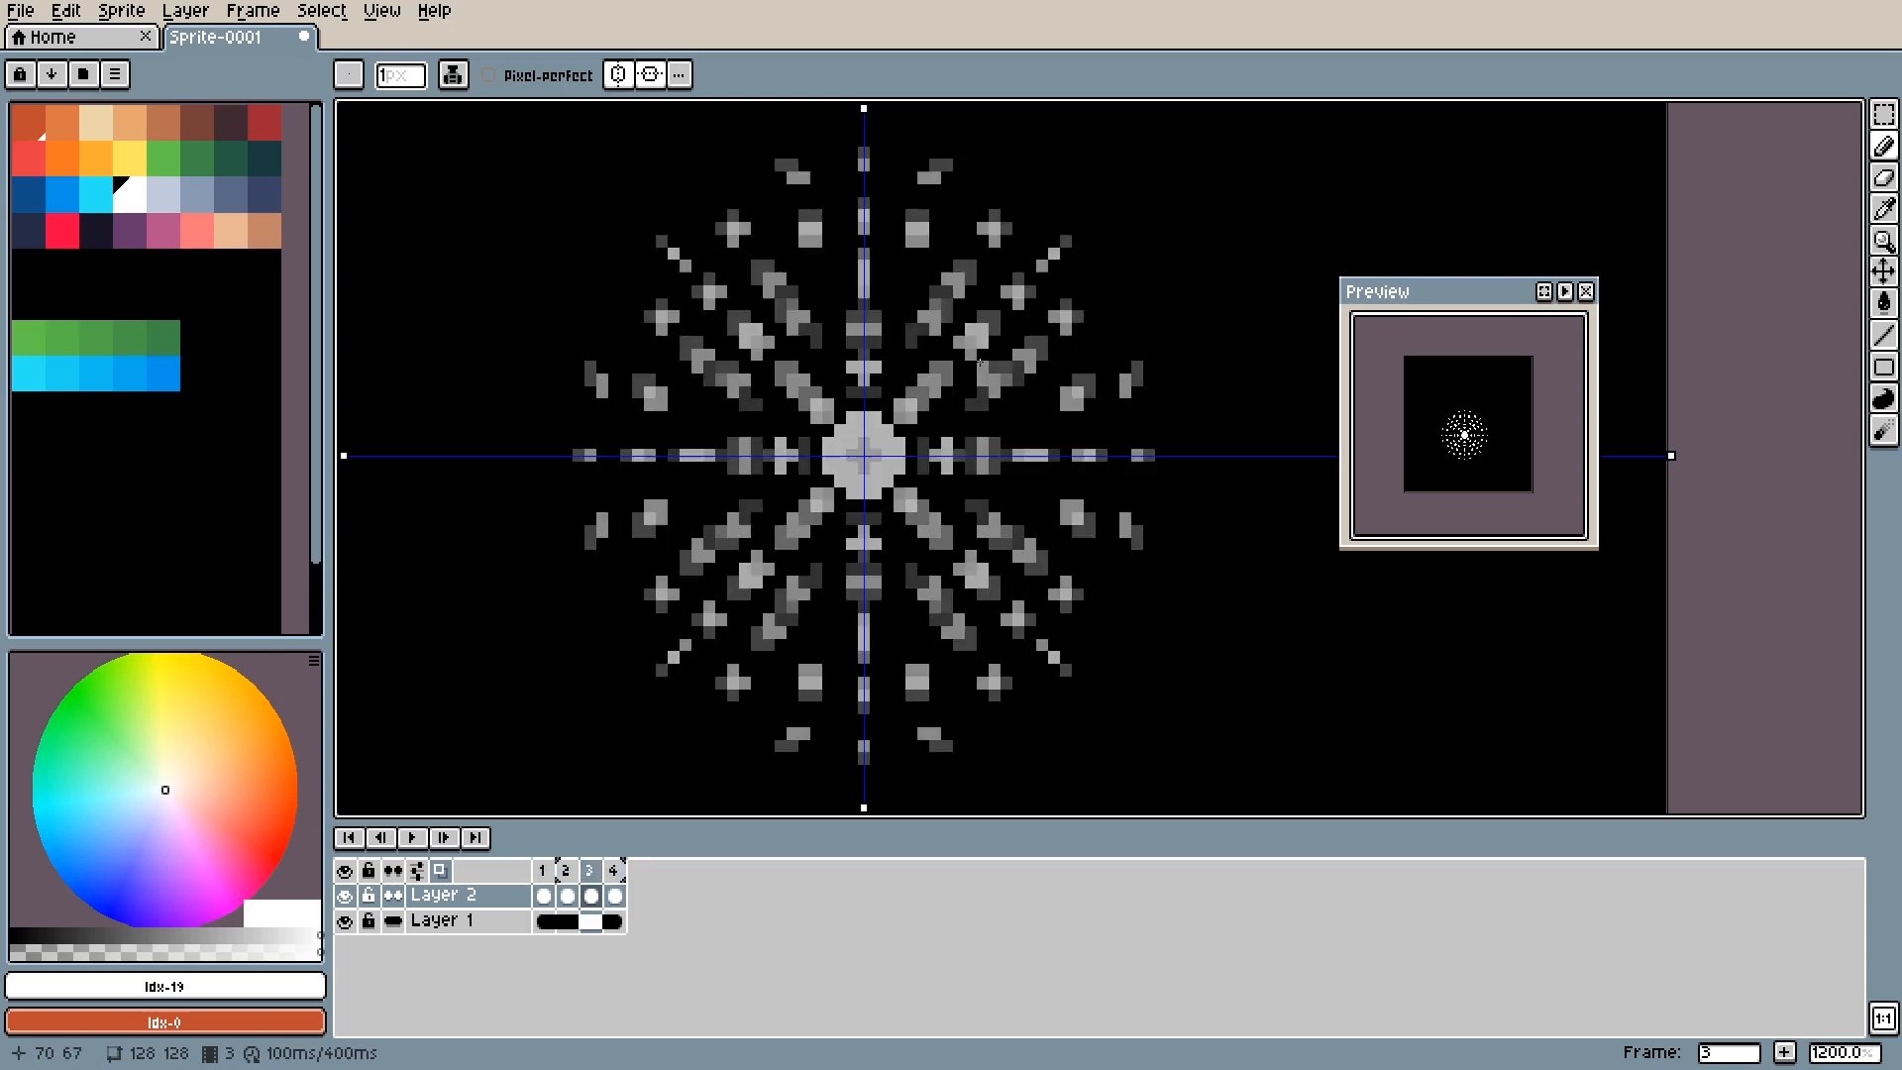
pyautogui.moveTo(899, 278); pyautogui.dragTo(911, 278)
pyautogui.press('Right')
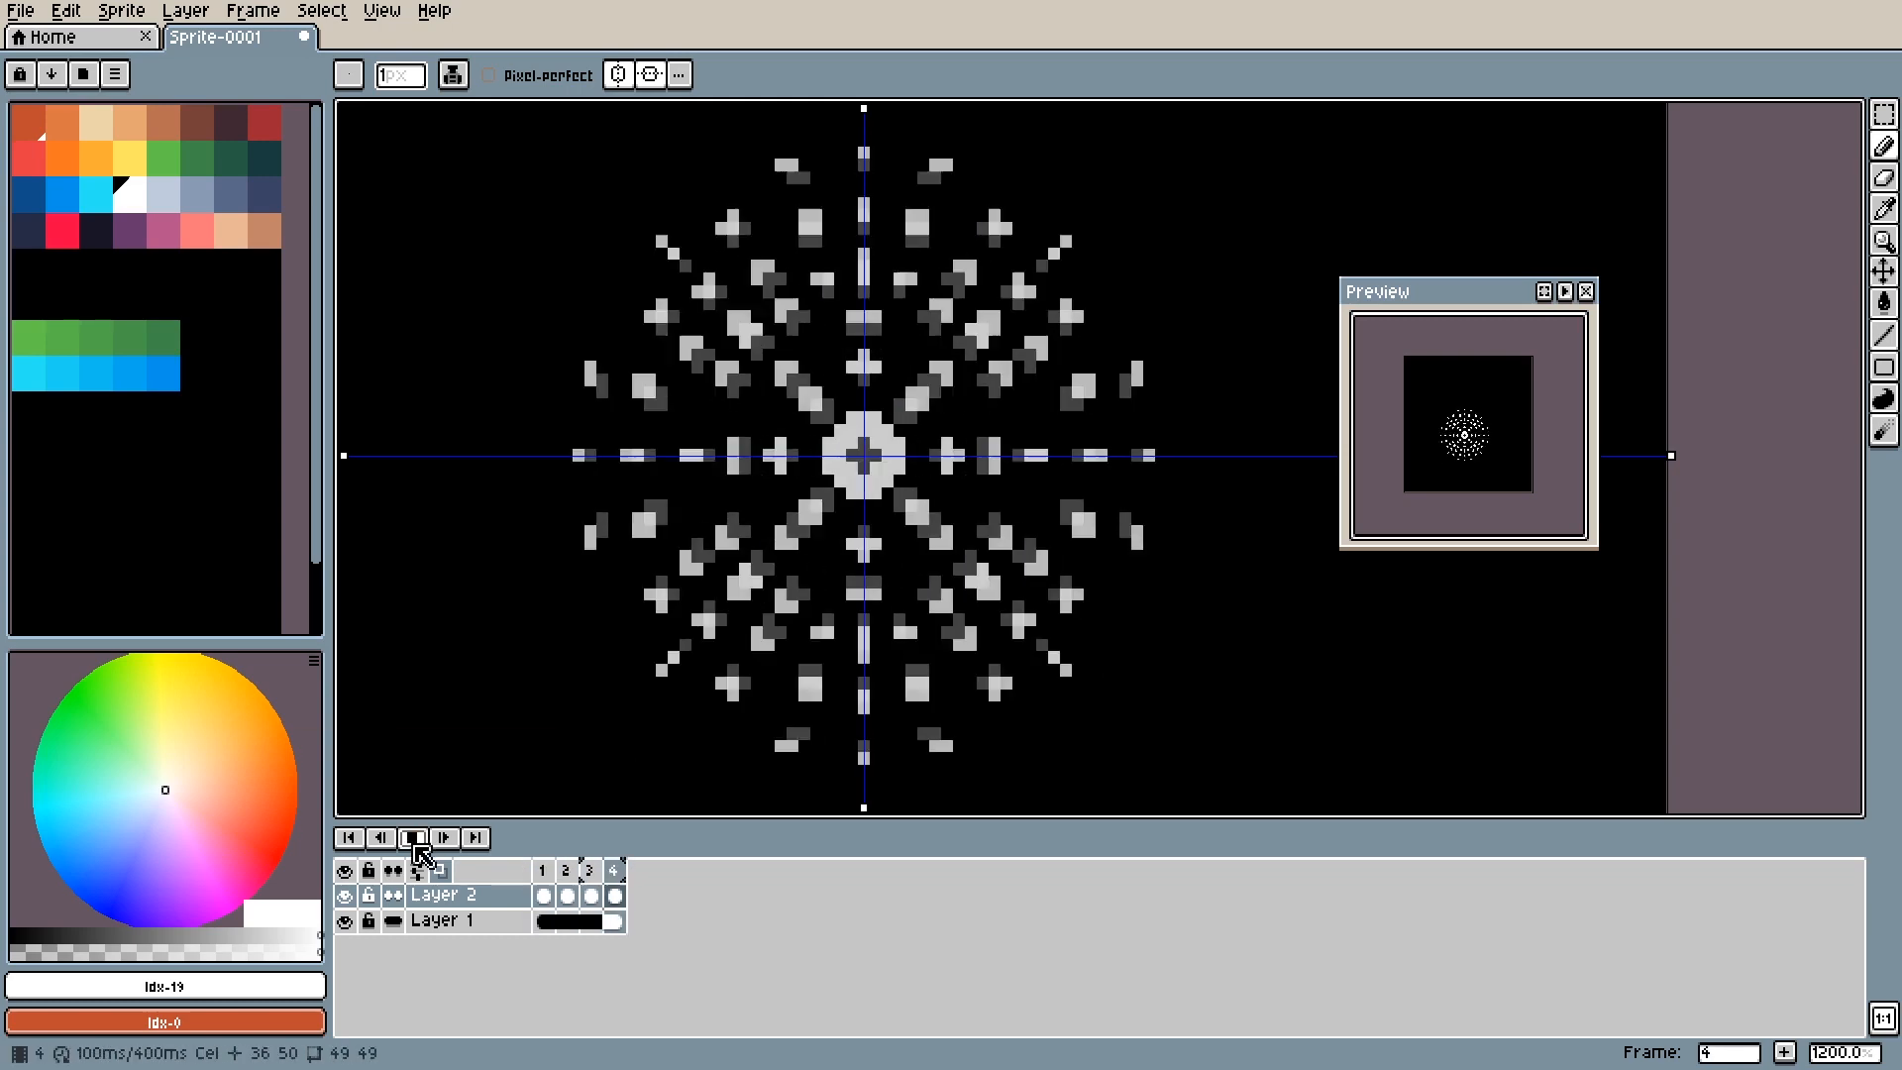
# Play the animation and step back and forth through the four frames to check the motion of the marks.
pyautogui.press('Left')
pyautogui.press('Left')
pyautogui.press('Left')
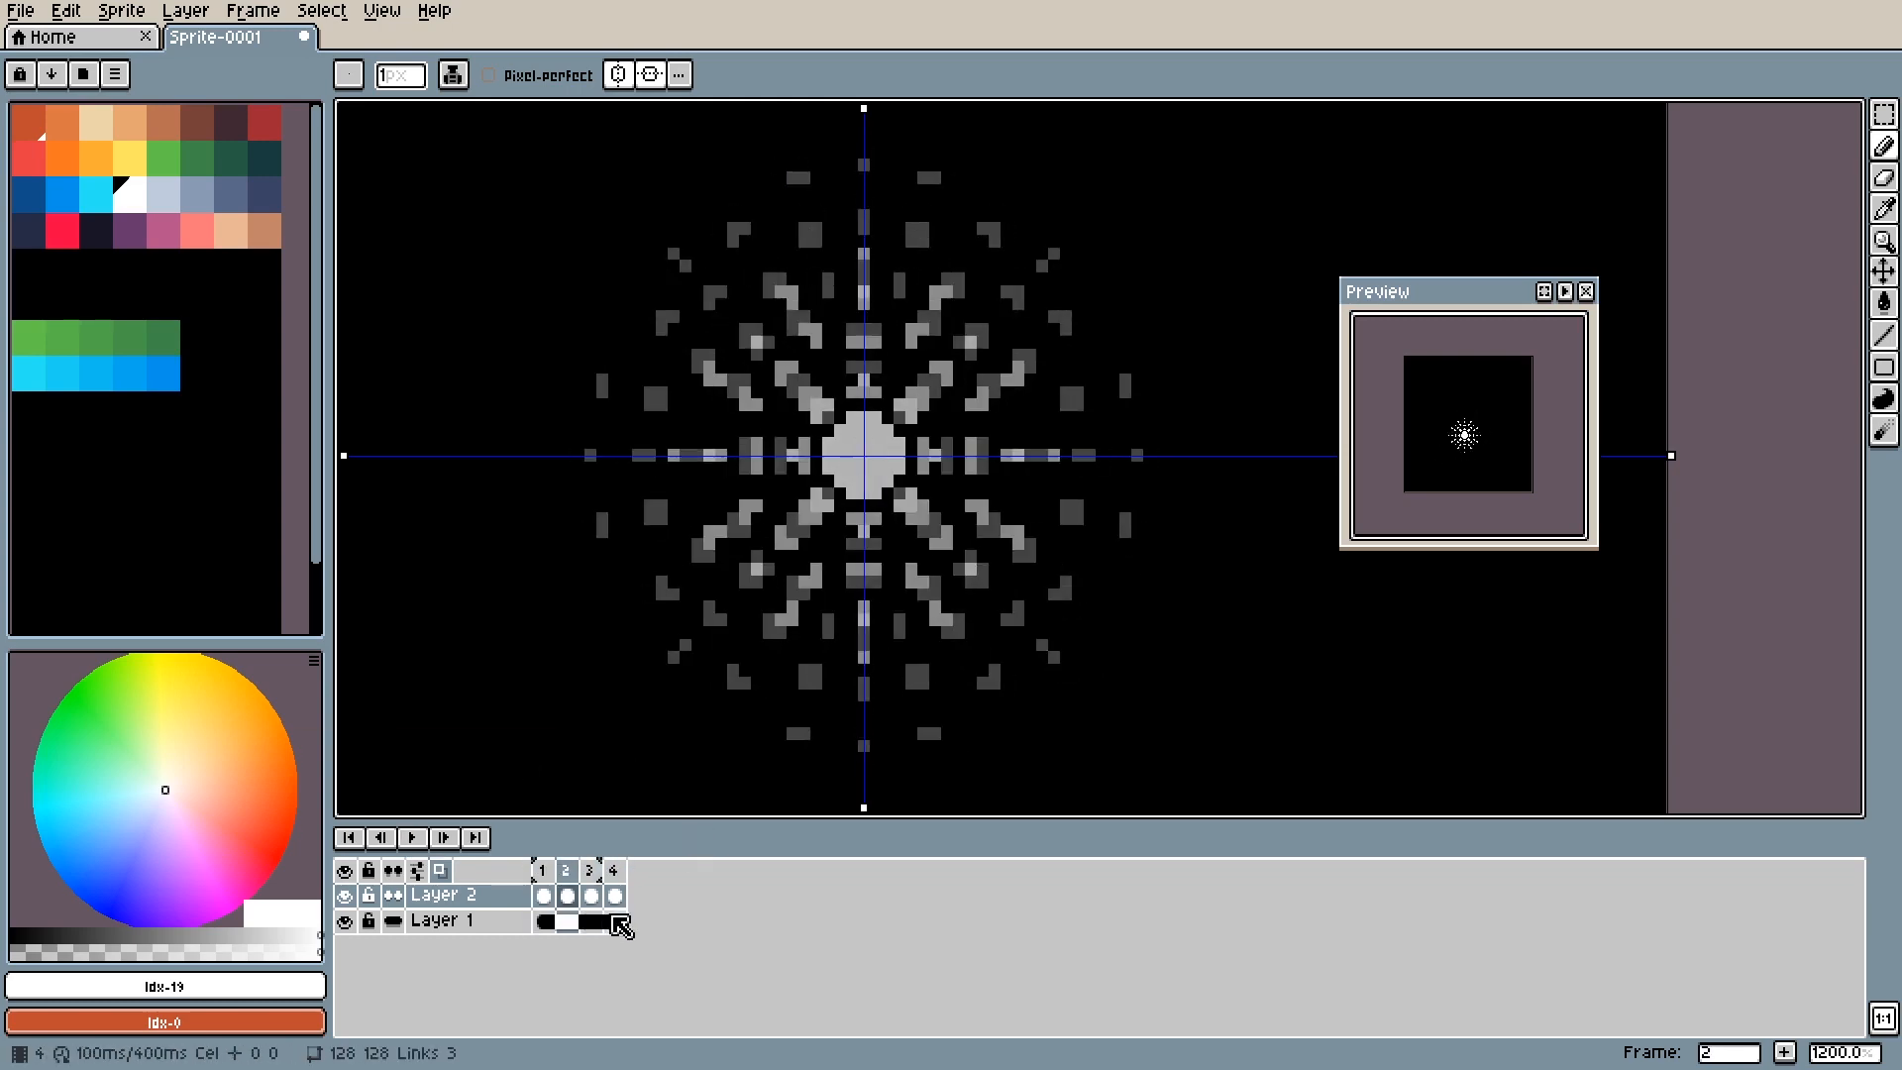
pyautogui.press('Right')
pyautogui.press('Right')
pyautogui.click(624, 902)
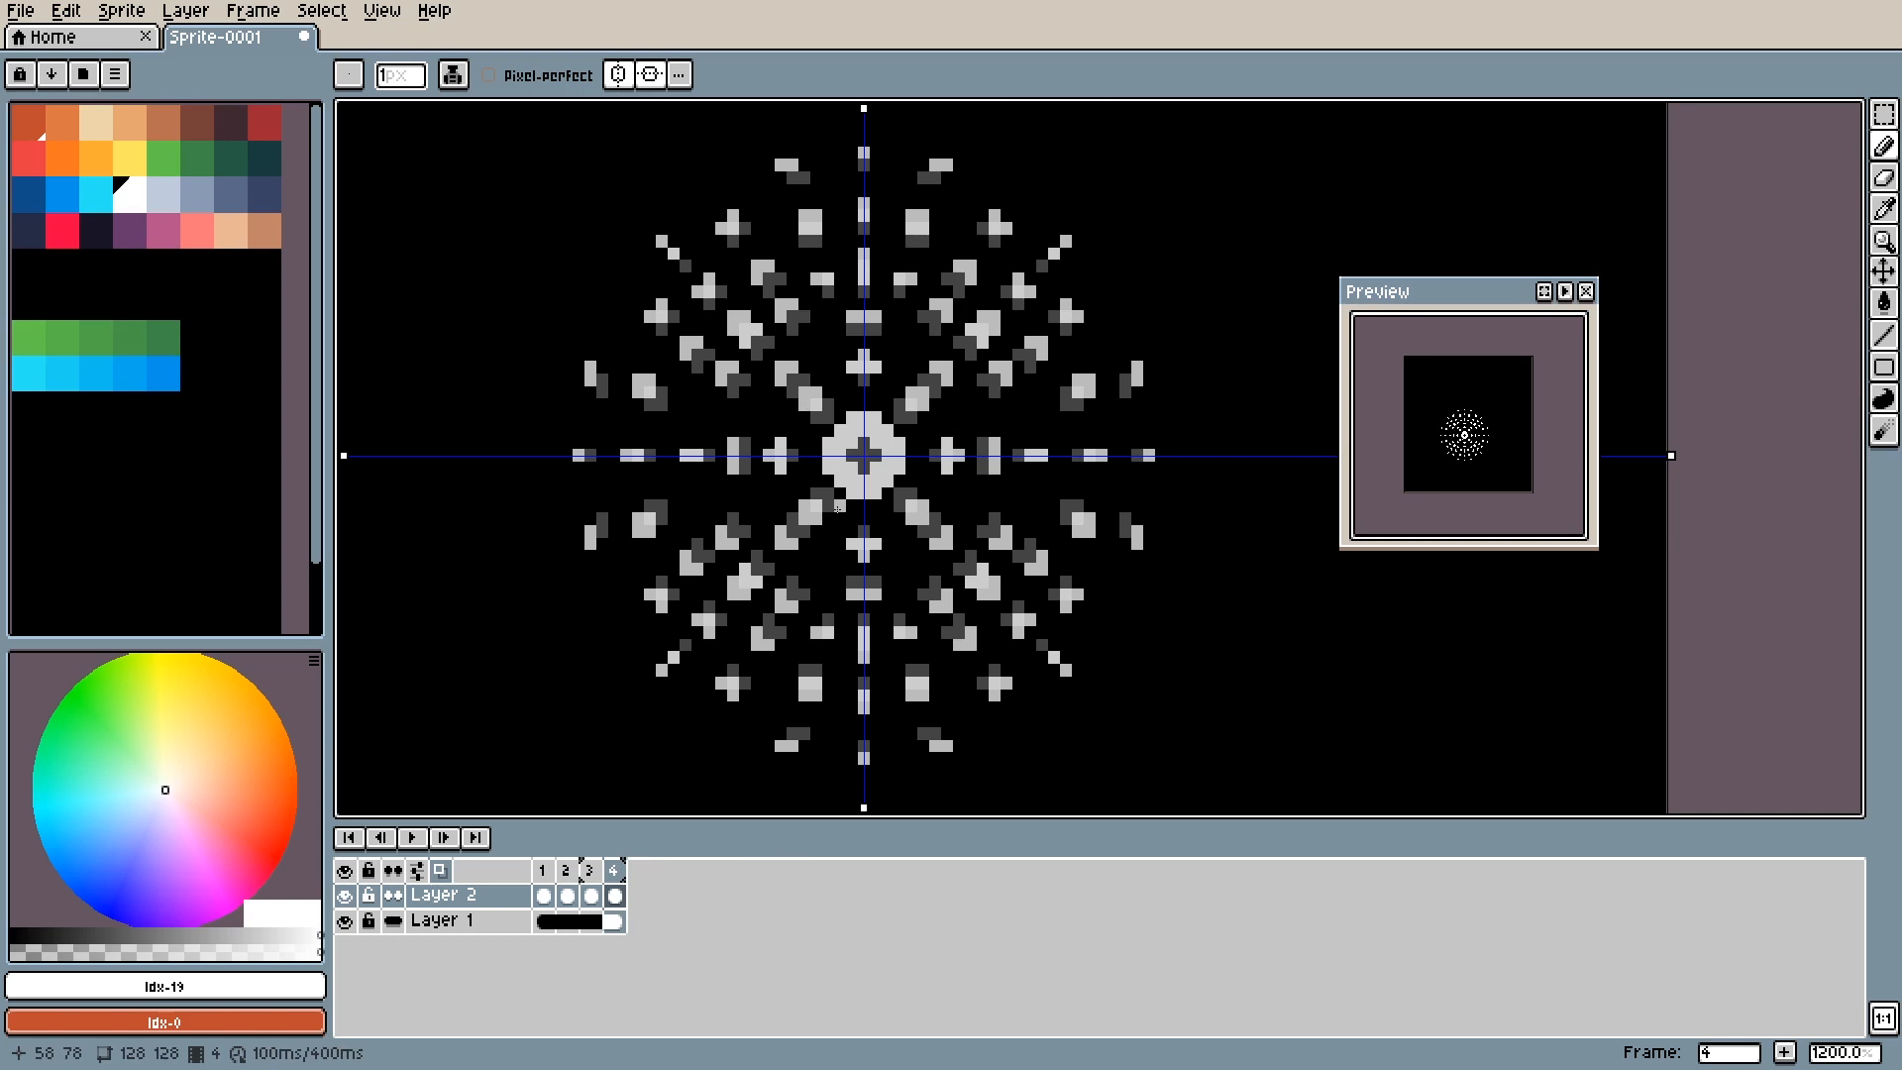
pyautogui.press('Left')
pyautogui.press('Right')
# Add a fifth frame and clear the burst from its Layer 2.
pyautogui.press('alt')
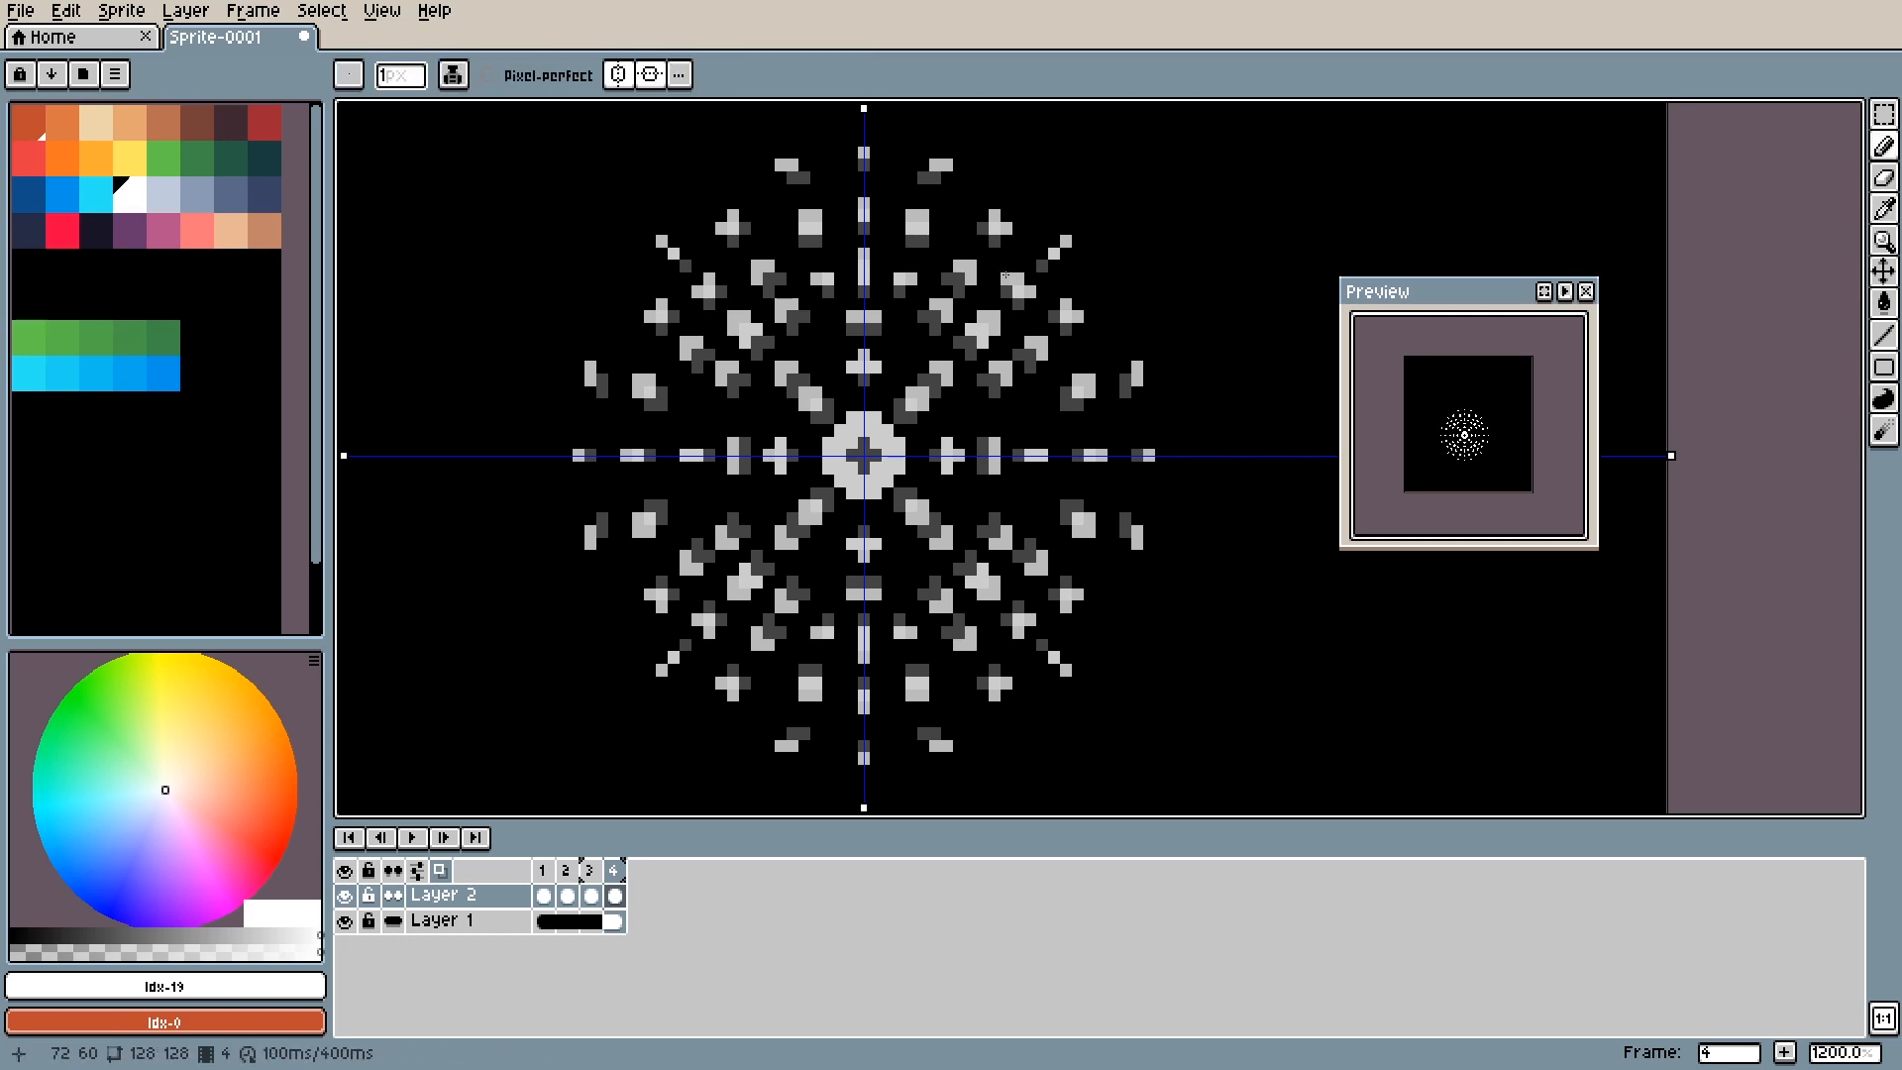
pyautogui.hotkey('alt', 'n')
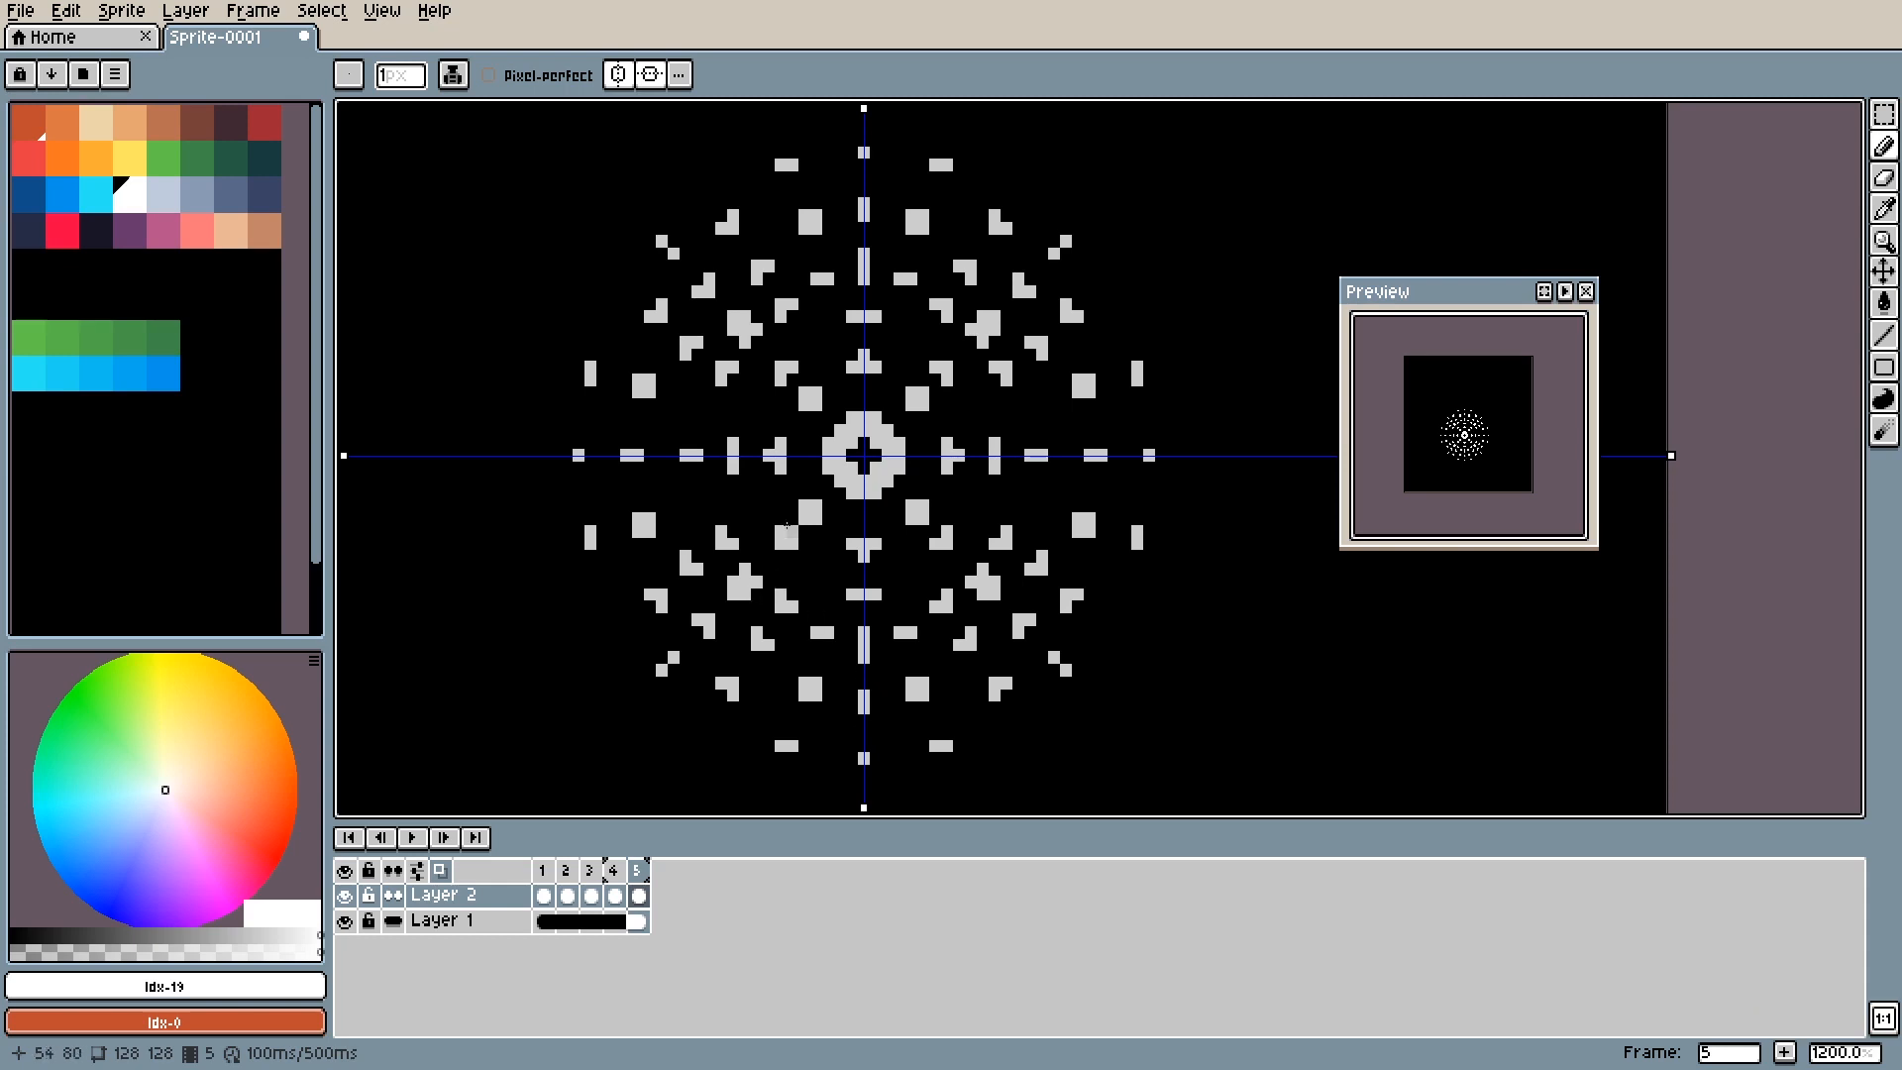
pyautogui.scroll(-2, 686, 600)
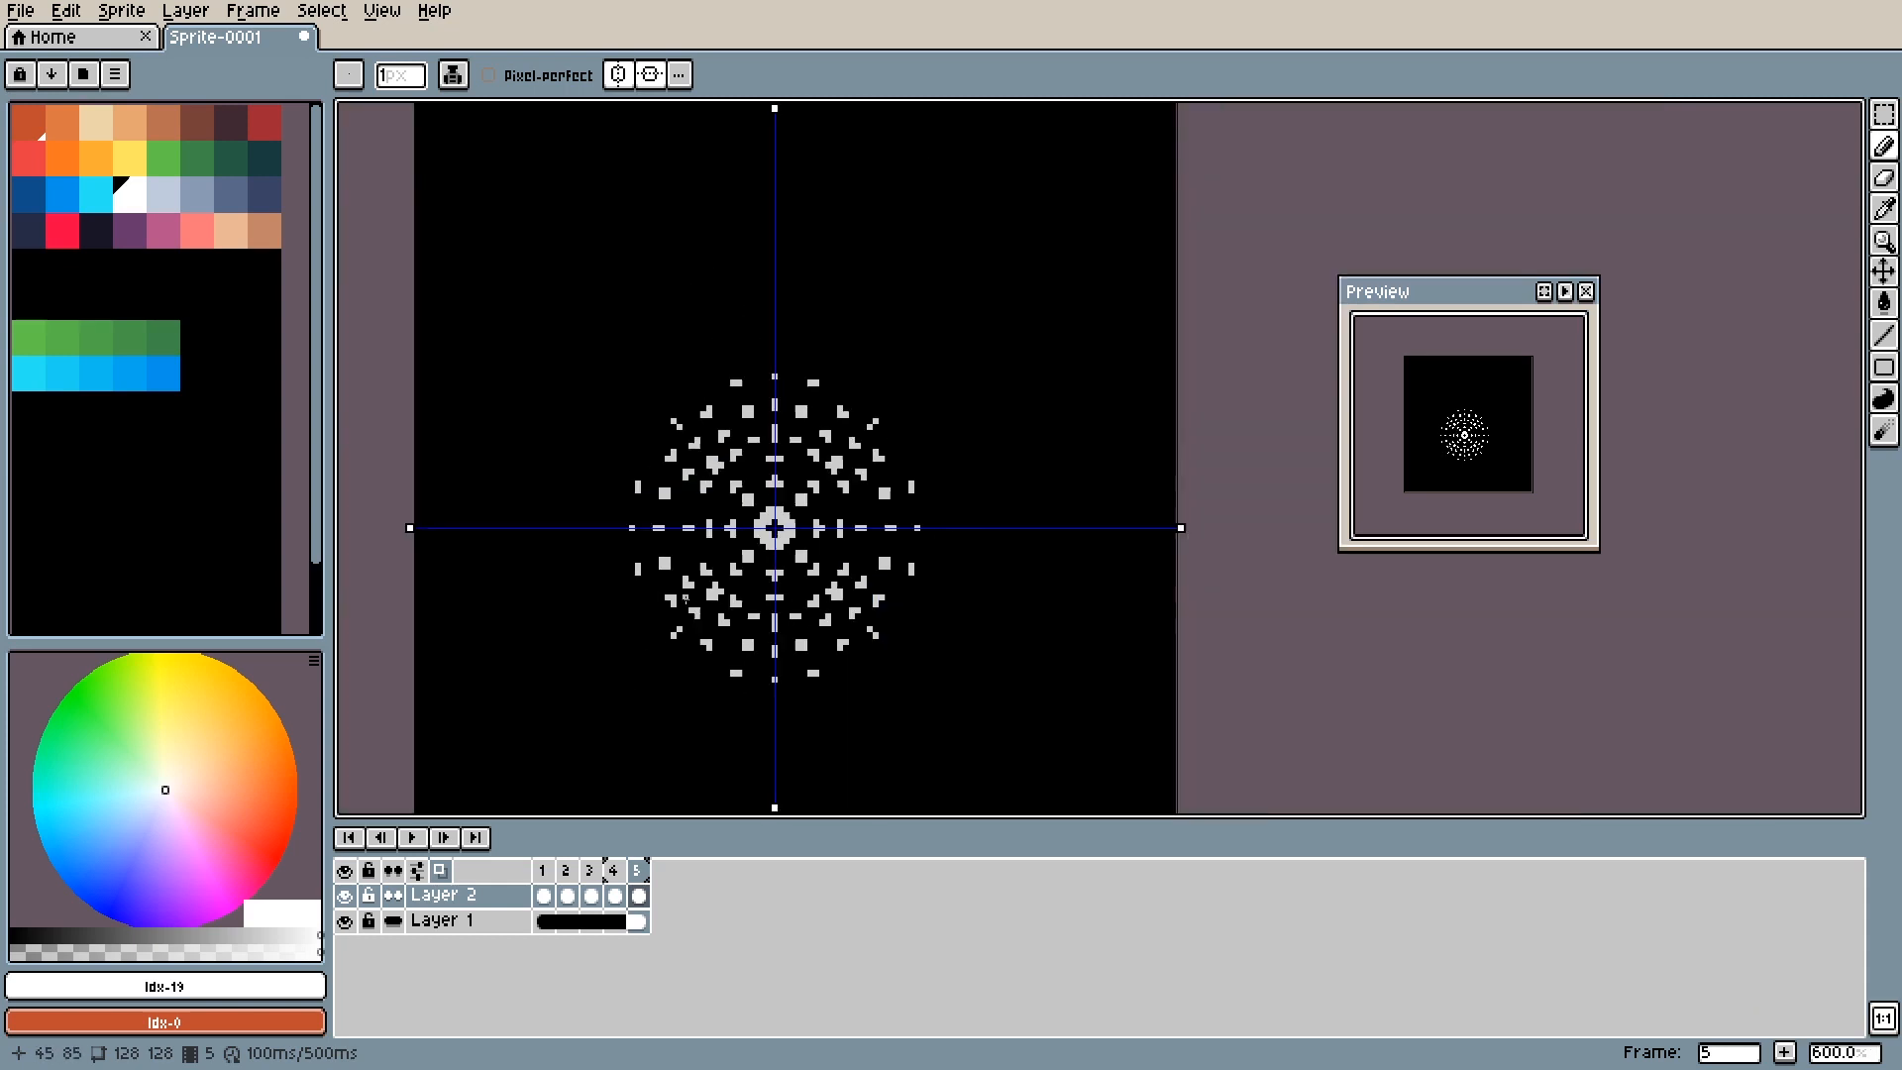
pyautogui.press('m')
pyautogui.moveTo(597, 335); pyautogui.dragTo(906, 642)
pyautogui.press('Delete')
pyautogui.press('b')
pyautogui.scroll(2, 620, 493)
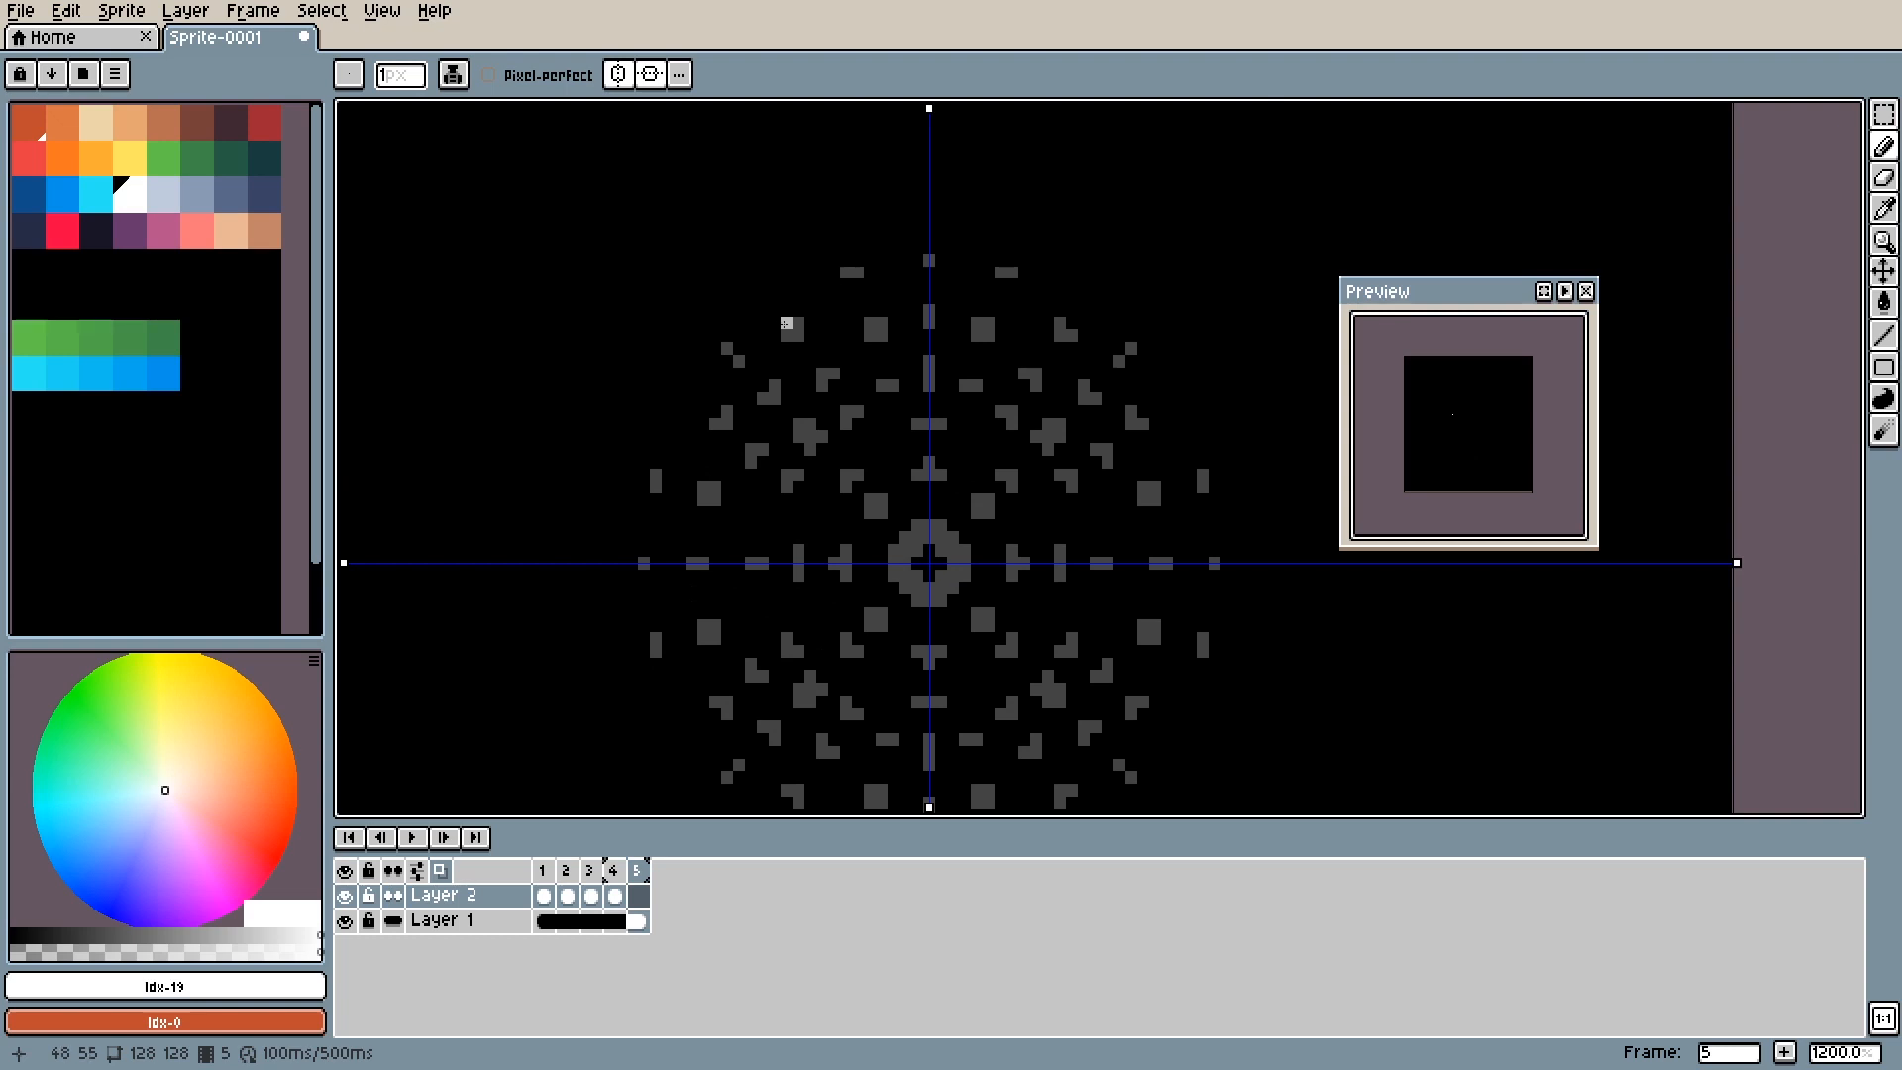
# Draw frame 5's outer ring with single pixels, diagonal pixel pairs and small corner marks just outside the onion-skin marks.
pyautogui.click(786, 323)
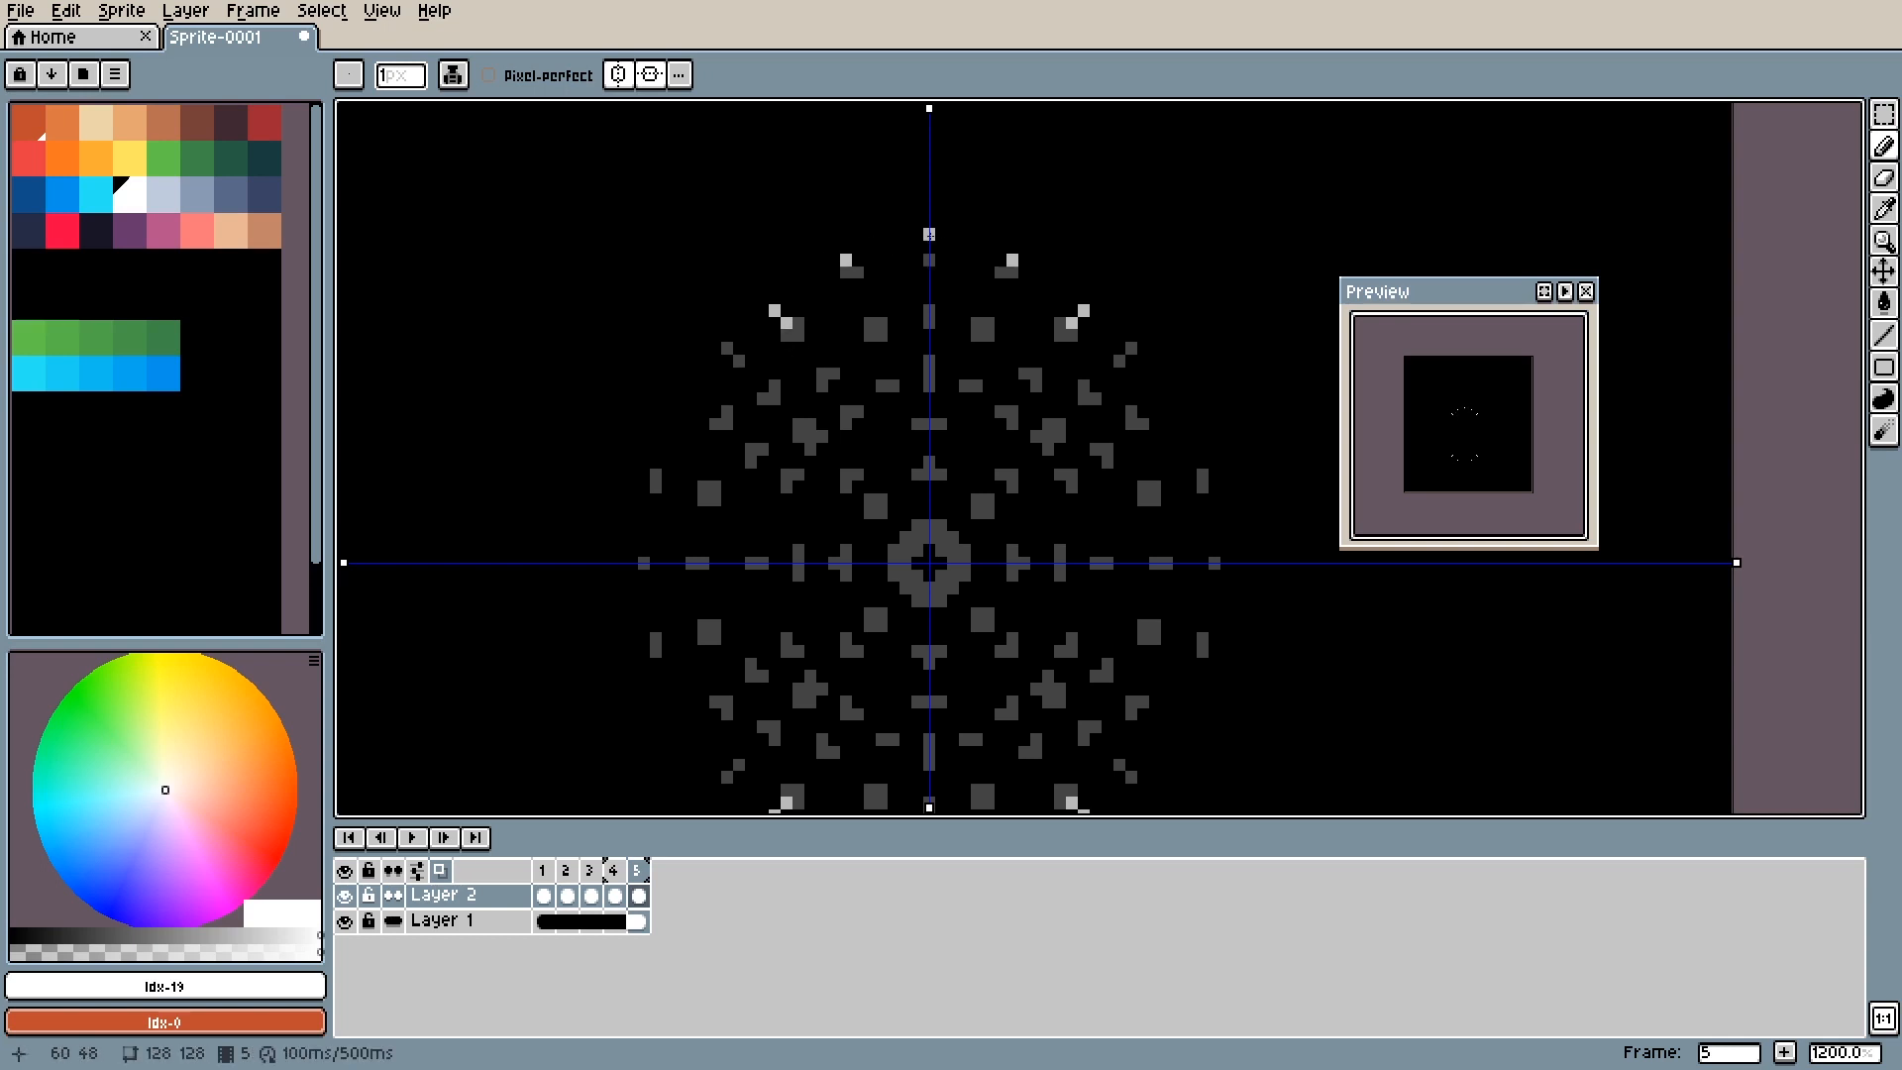
pyautogui.hotkey('ctrl', 'z')
pyautogui.click(632, 563)
pyautogui.click(928, 247)
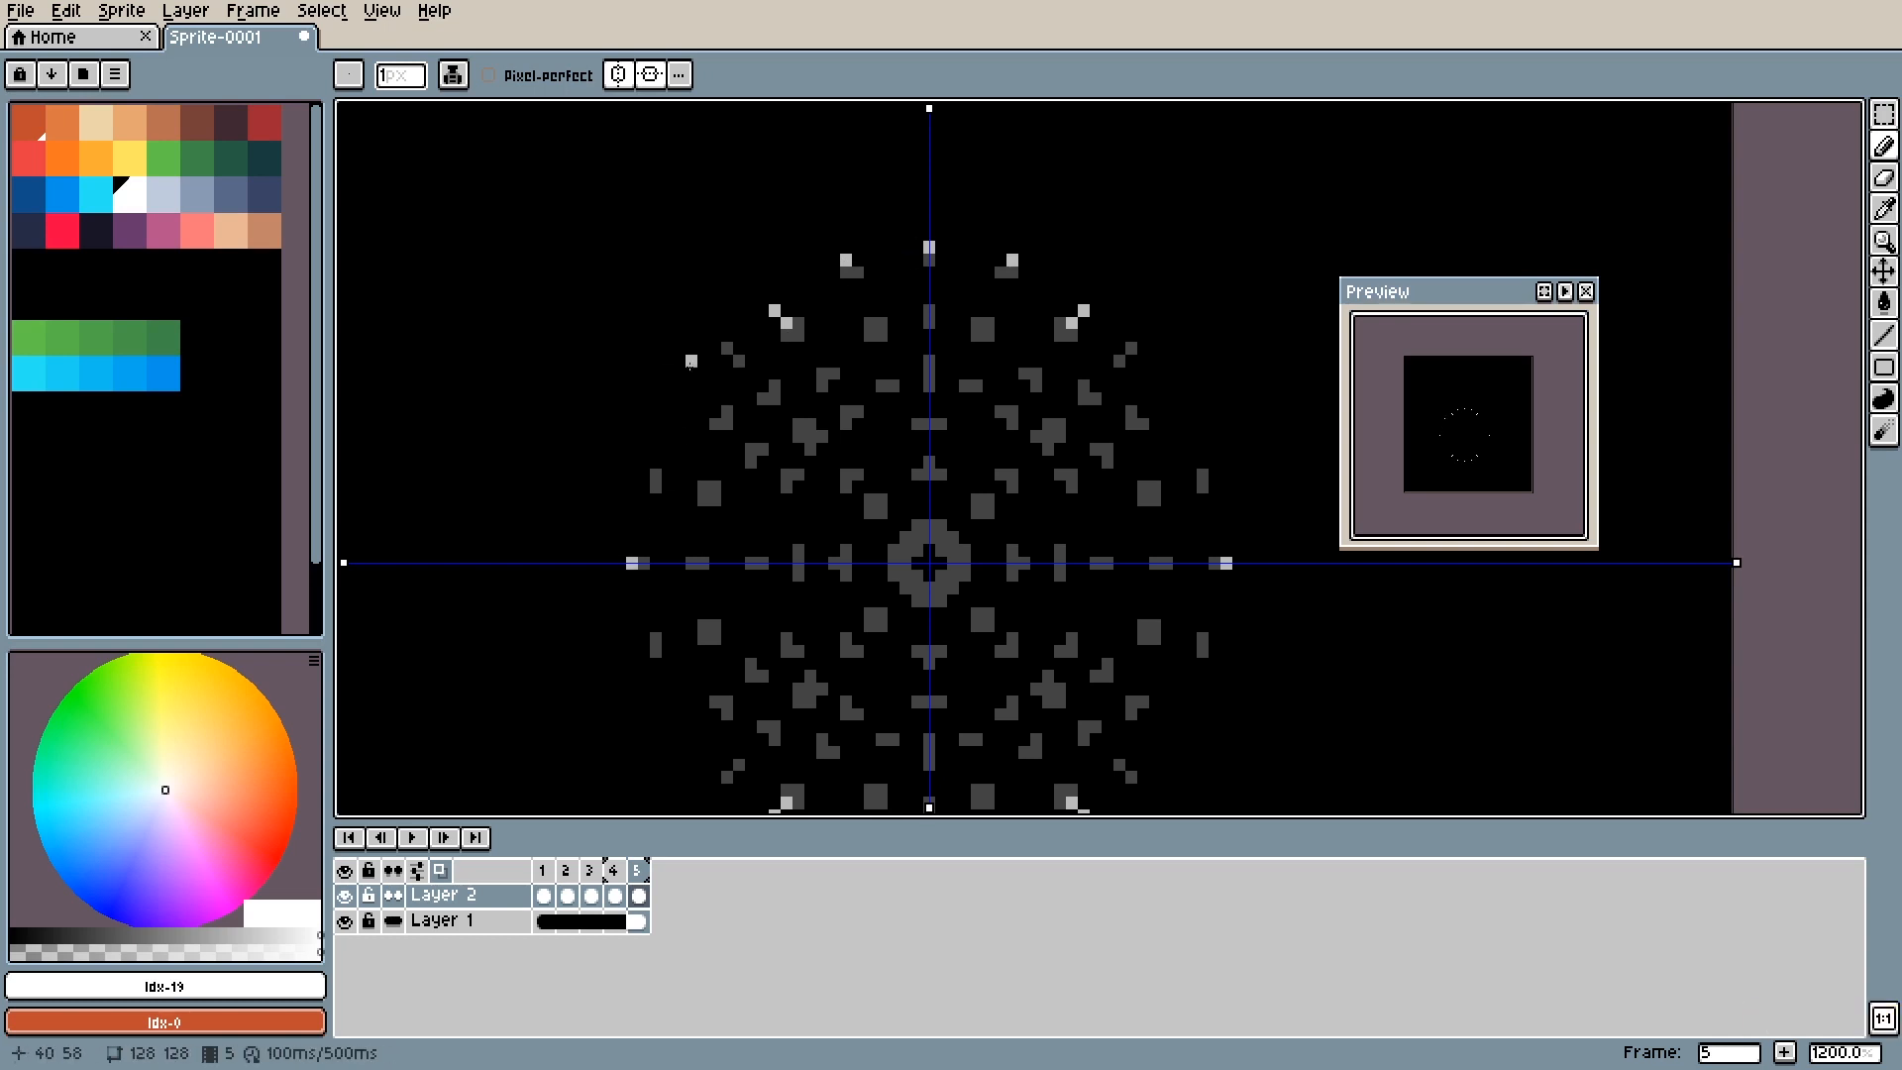
pyautogui.click(643, 475)
pyautogui.moveTo(703, 398); pyautogui.dragTo(715, 411)
pyautogui.click(728, 349)
pyautogui.moveTo(715, 487); pyautogui.dragTo(703, 499)
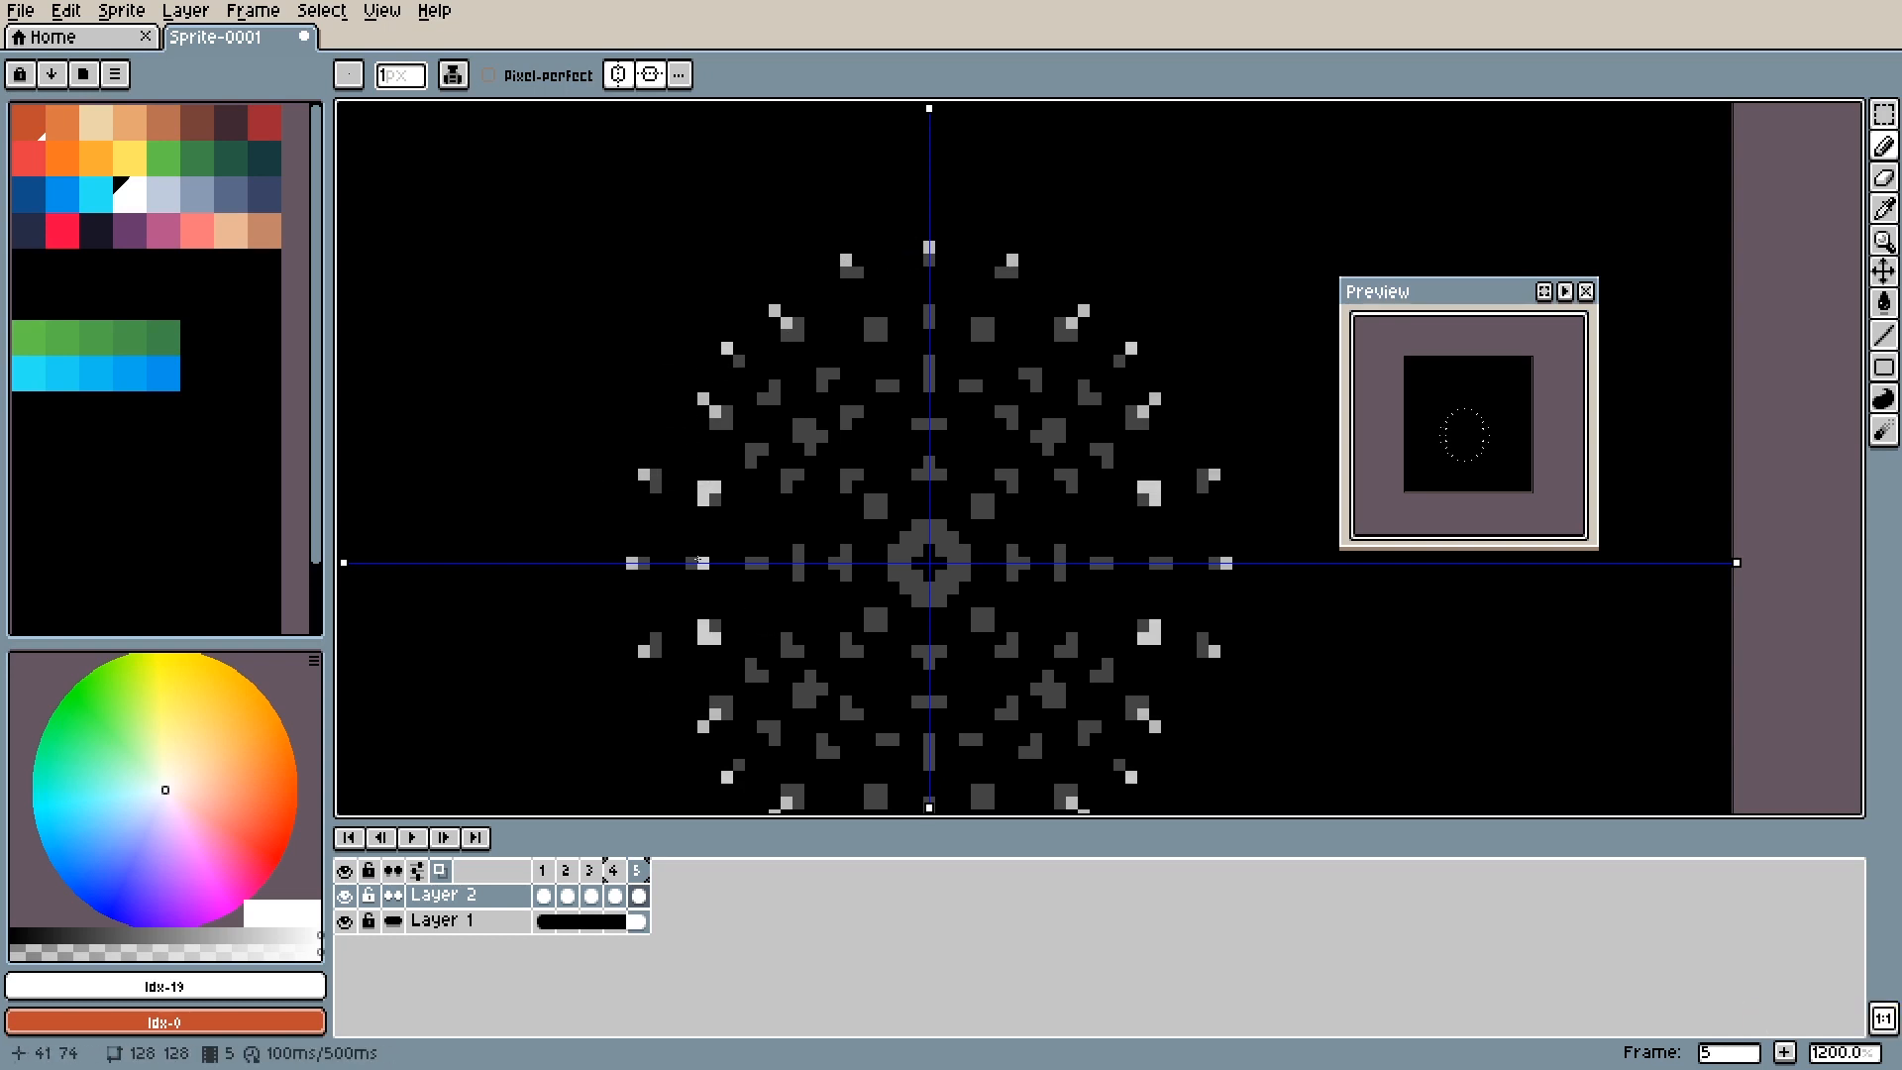
# Fill frame 5's middle ring with single pixels along the horizontal axis, diagonal pairs, small corner marks and short two-pixel dashes.
pyautogui.click(692, 563)
pyautogui.click(751, 563)
pyautogui.moveTo(739, 436); pyautogui.dragTo(751, 449)
pyautogui.moveTo(858, 310); pyautogui.dragTo(870, 323)
pyautogui.click(821, 374)
pyautogui.moveTo(762, 387); pyautogui.dragTo(798, 437)
pyautogui.moveTo(788, 486); pyautogui.dragTo(775, 487)
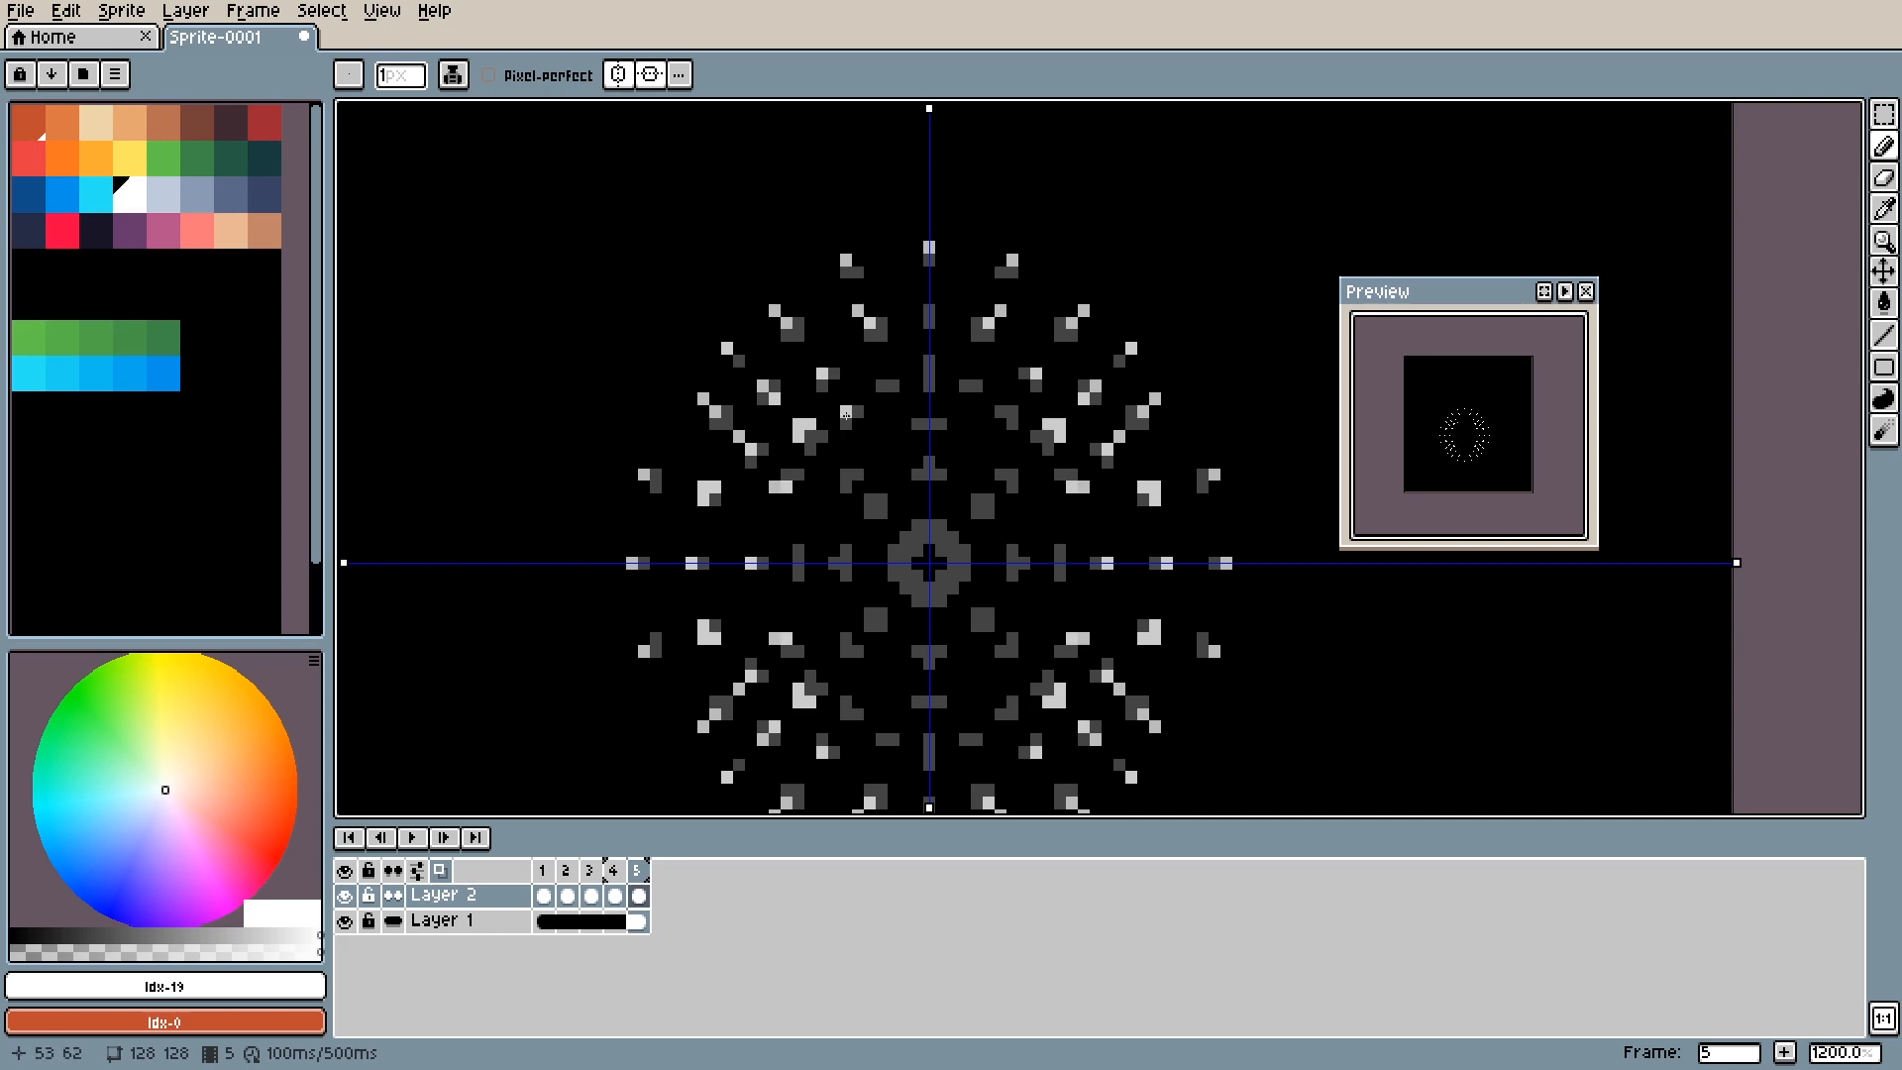
pyautogui.hotkey('ctrl', 'z')
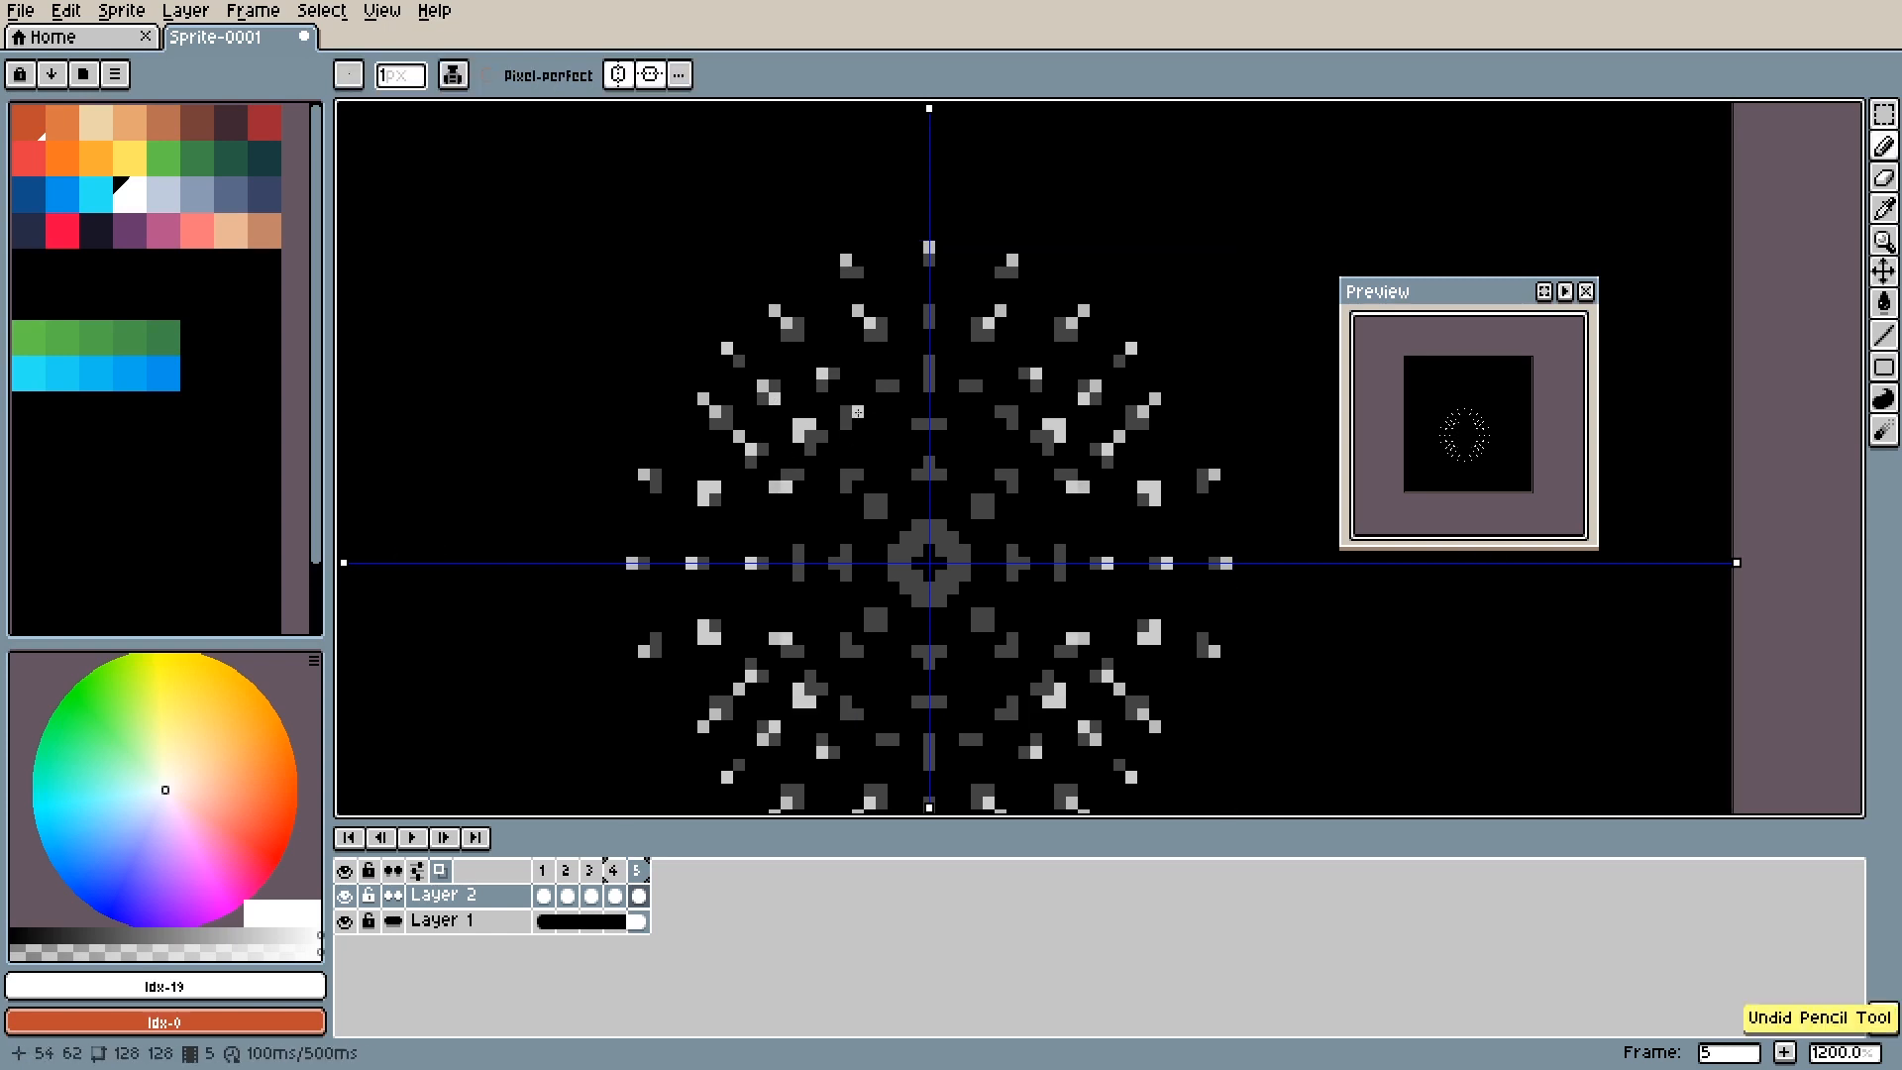
pyautogui.click(856, 402)
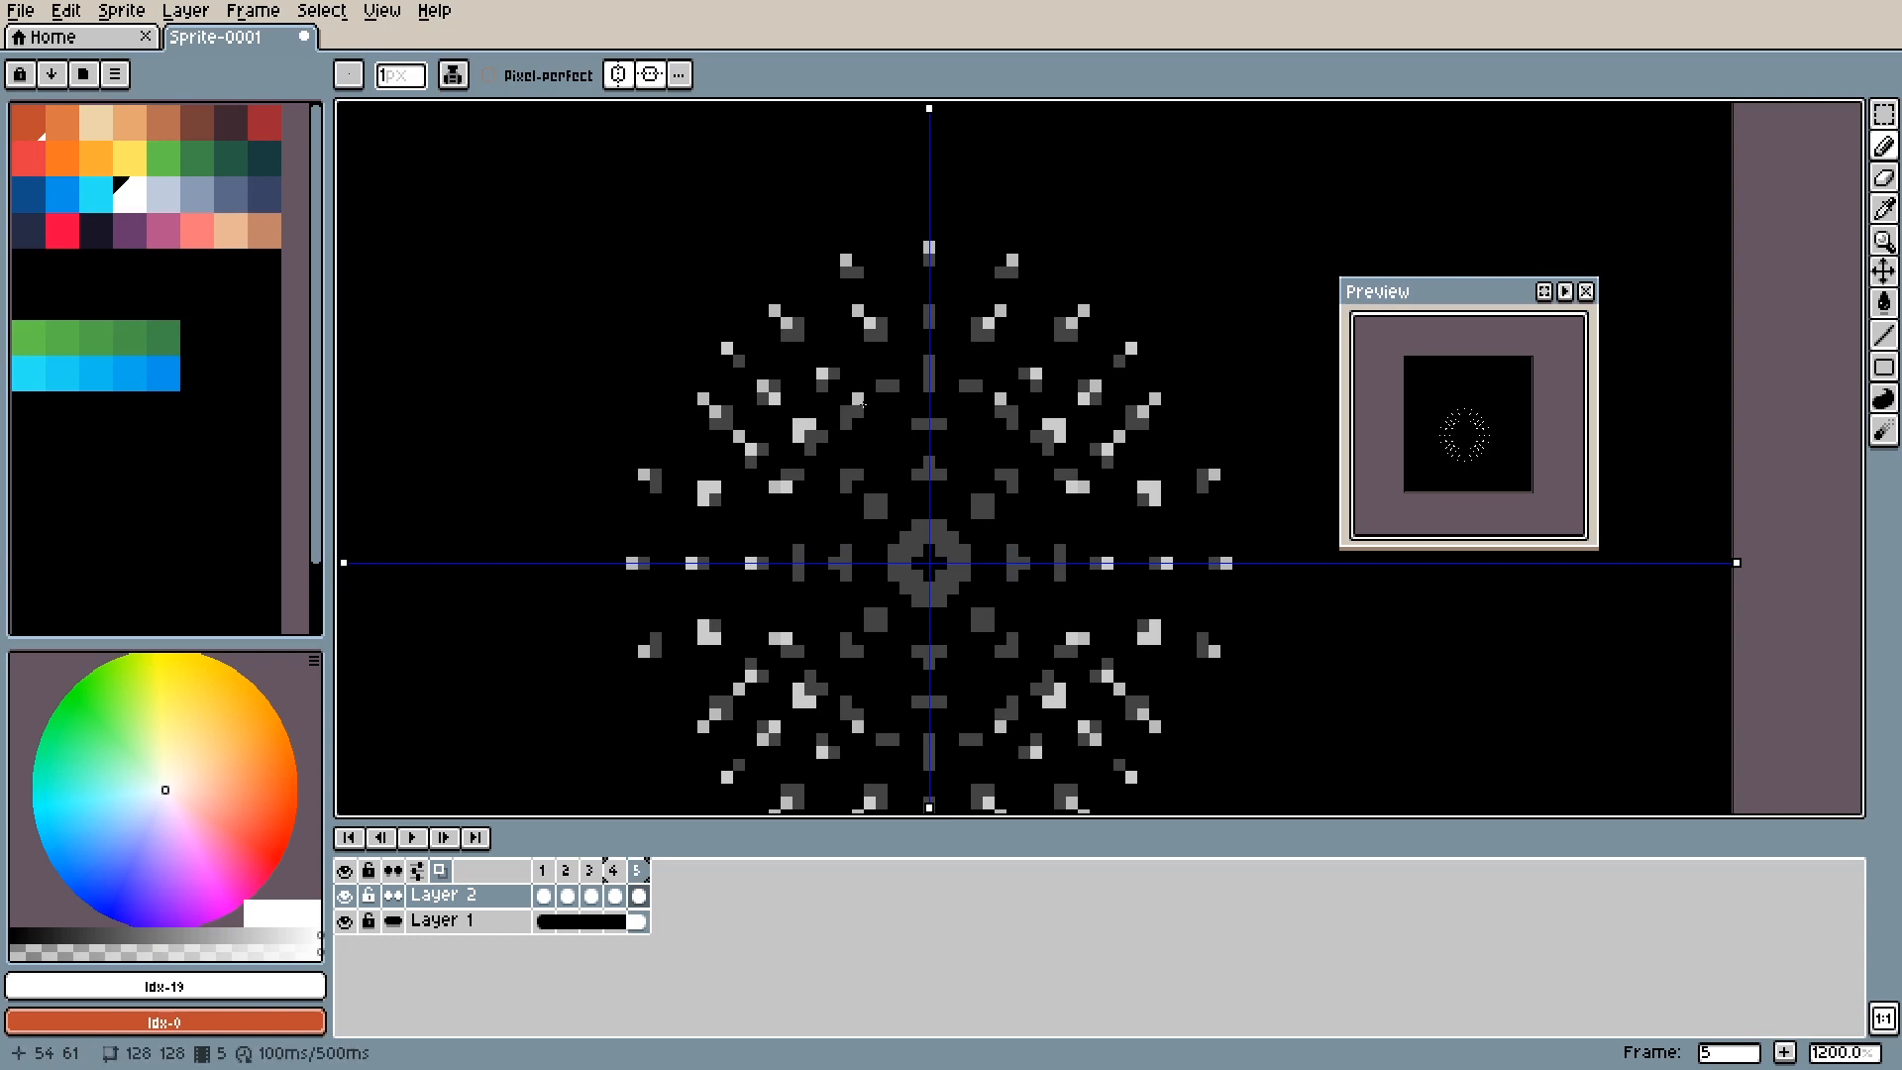
pyautogui.hotkey('ctrl', 'z')
pyautogui.moveTo(858, 402); pyautogui.dragTo(858, 411)
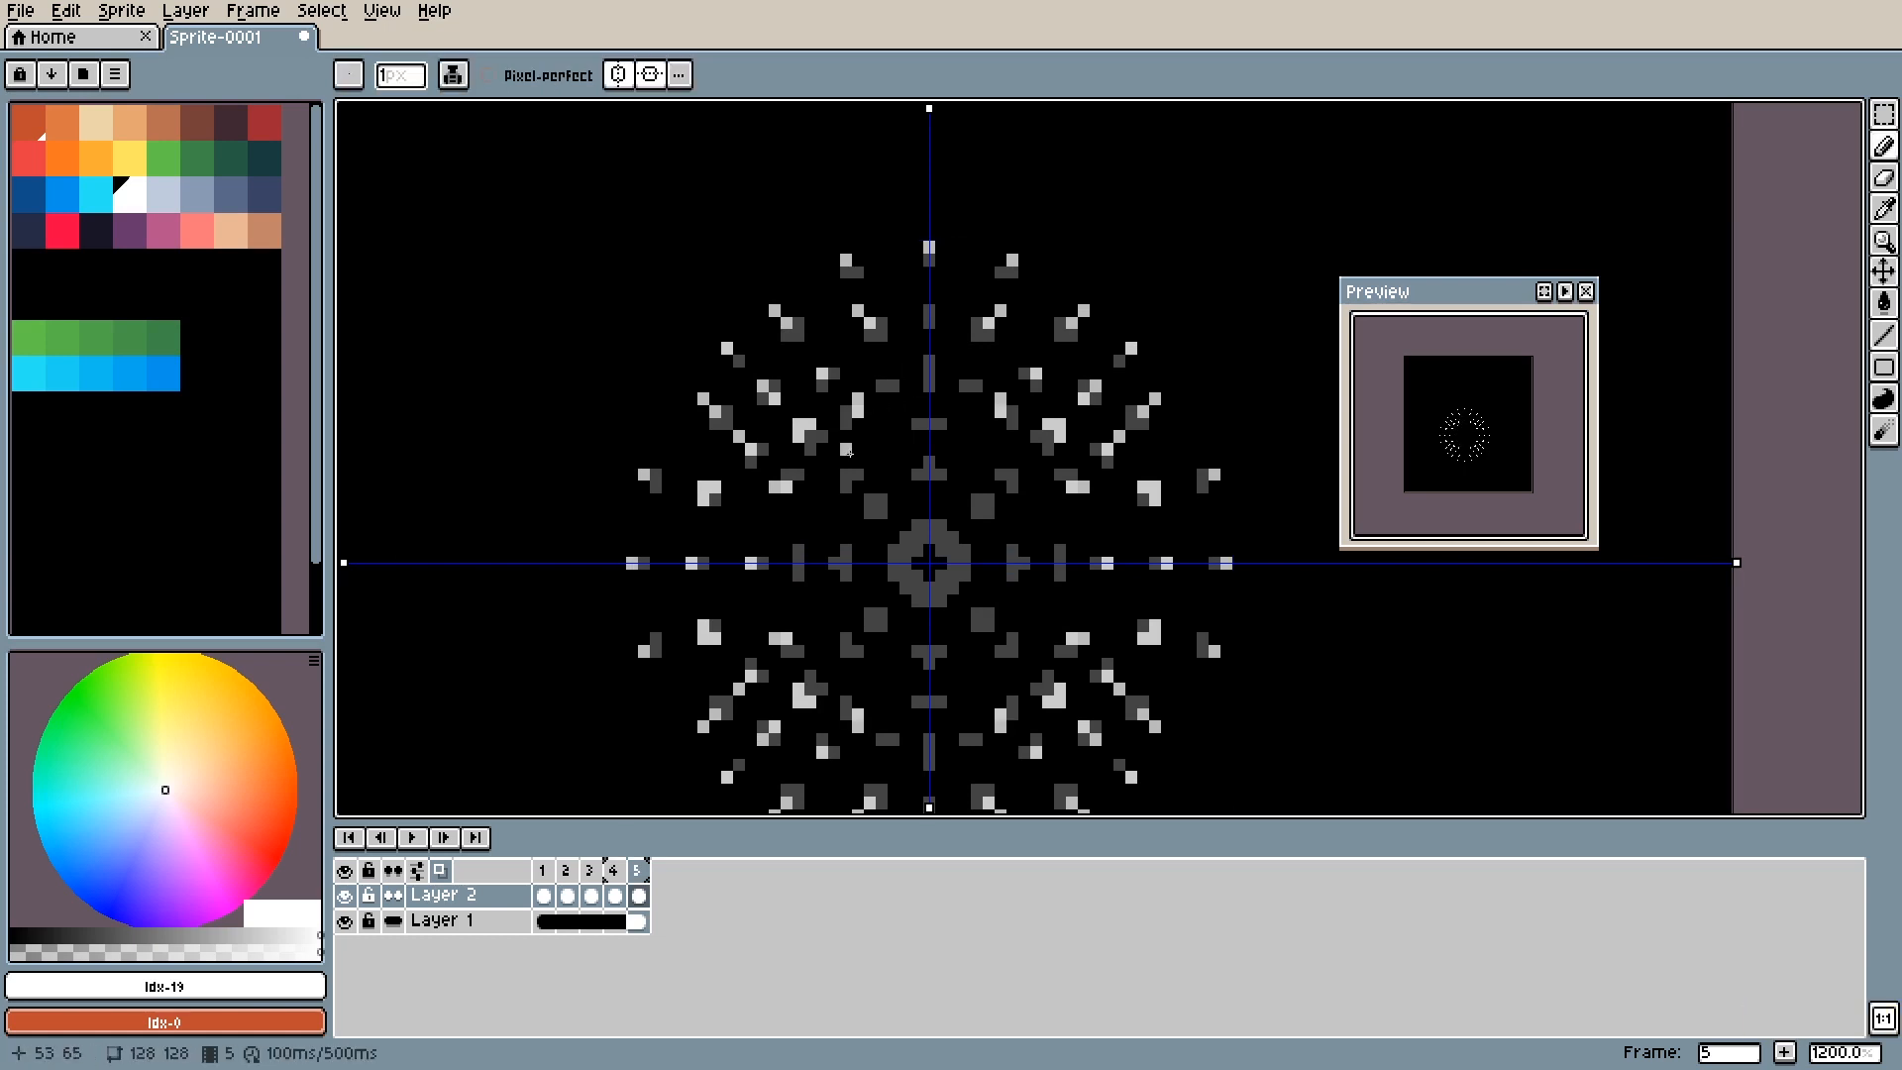
# Go back to frame 2 and shorten the onion-skin range so that following frames are not shown.
pyautogui.press('Left')
pyautogui.press('Right')
pyautogui.press('Left')
pyautogui.press('Left')
pyautogui.press('Left')
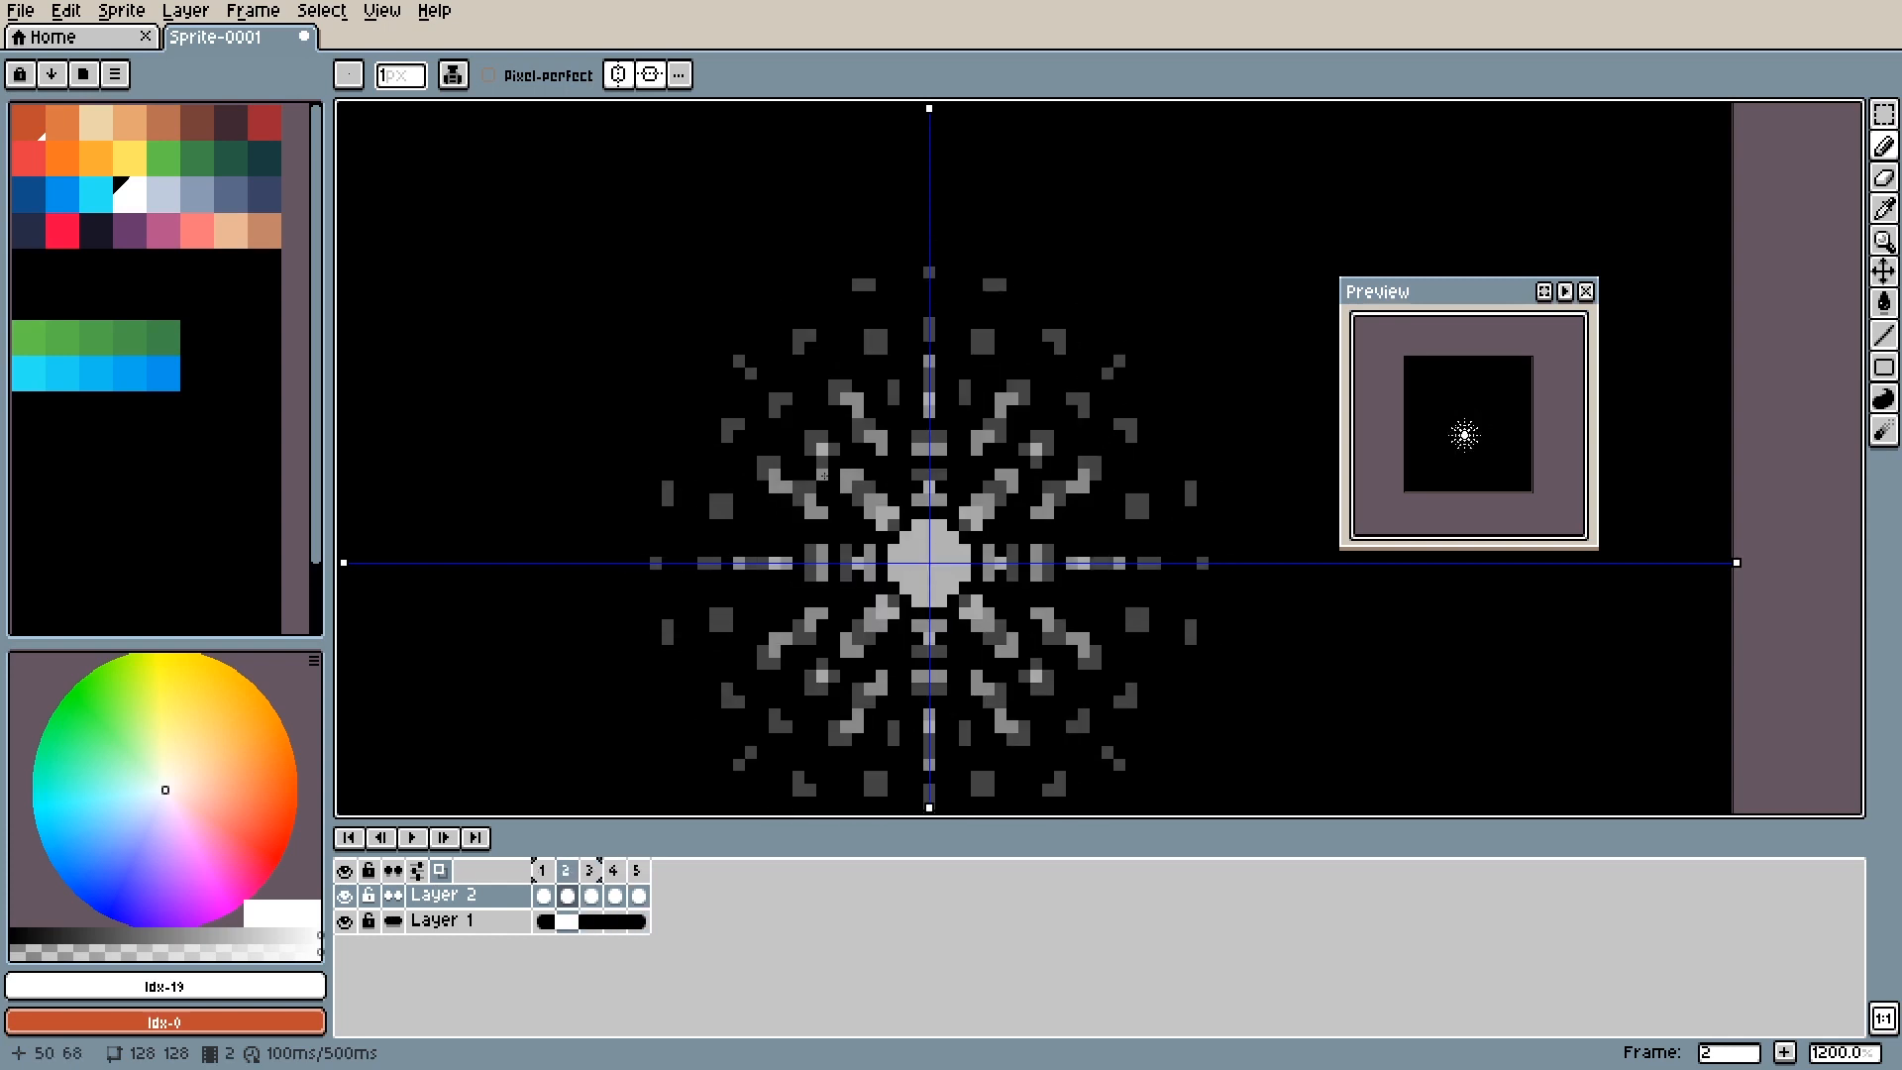
pyautogui.moveTo(599, 861)
pyautogui.mouseDown()
pyautogui.moveTo(573, 858)
pyautogui.moveTo(615, 857)
pyautogui.moveTo(574, 859)
pyautogui.mouseUp()
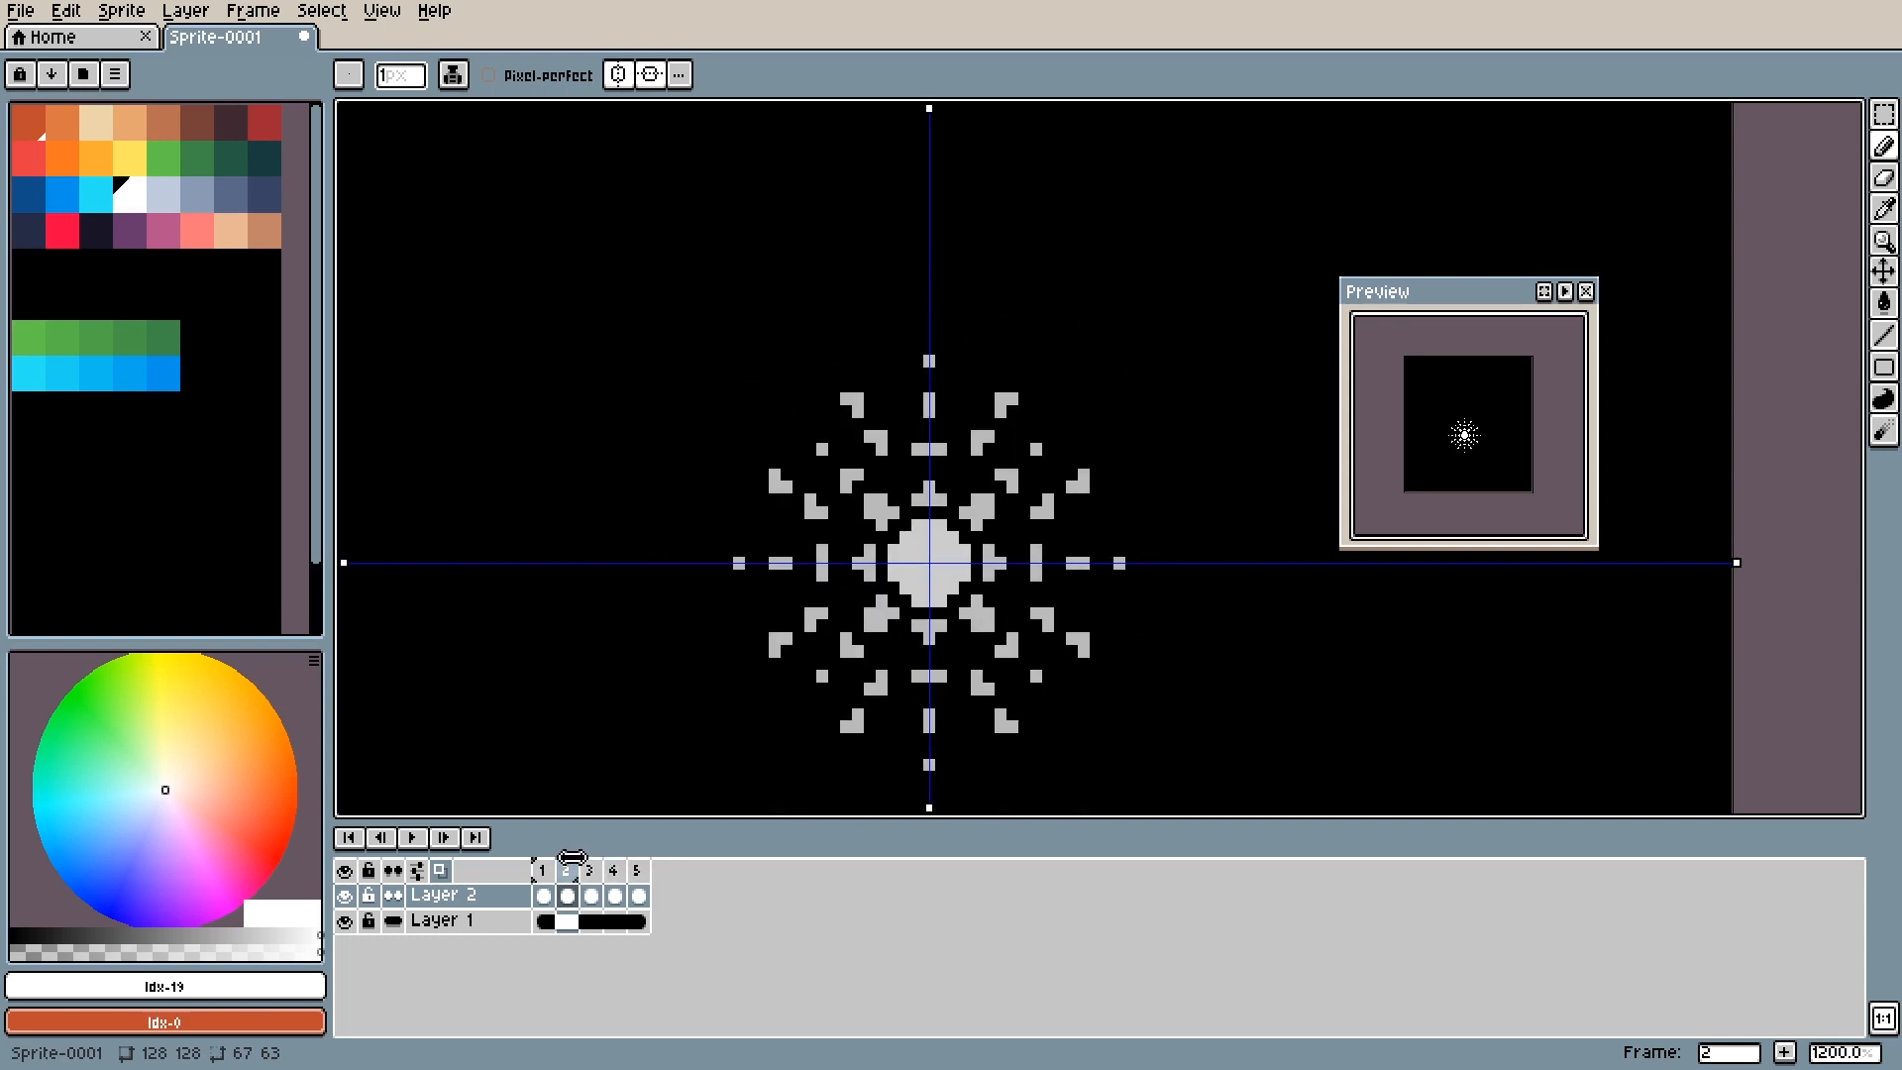
# Compare frames 3 to 5 and add small matching marks in the gaps just above and below the horizontal axis.
pyautogui.press('Right')
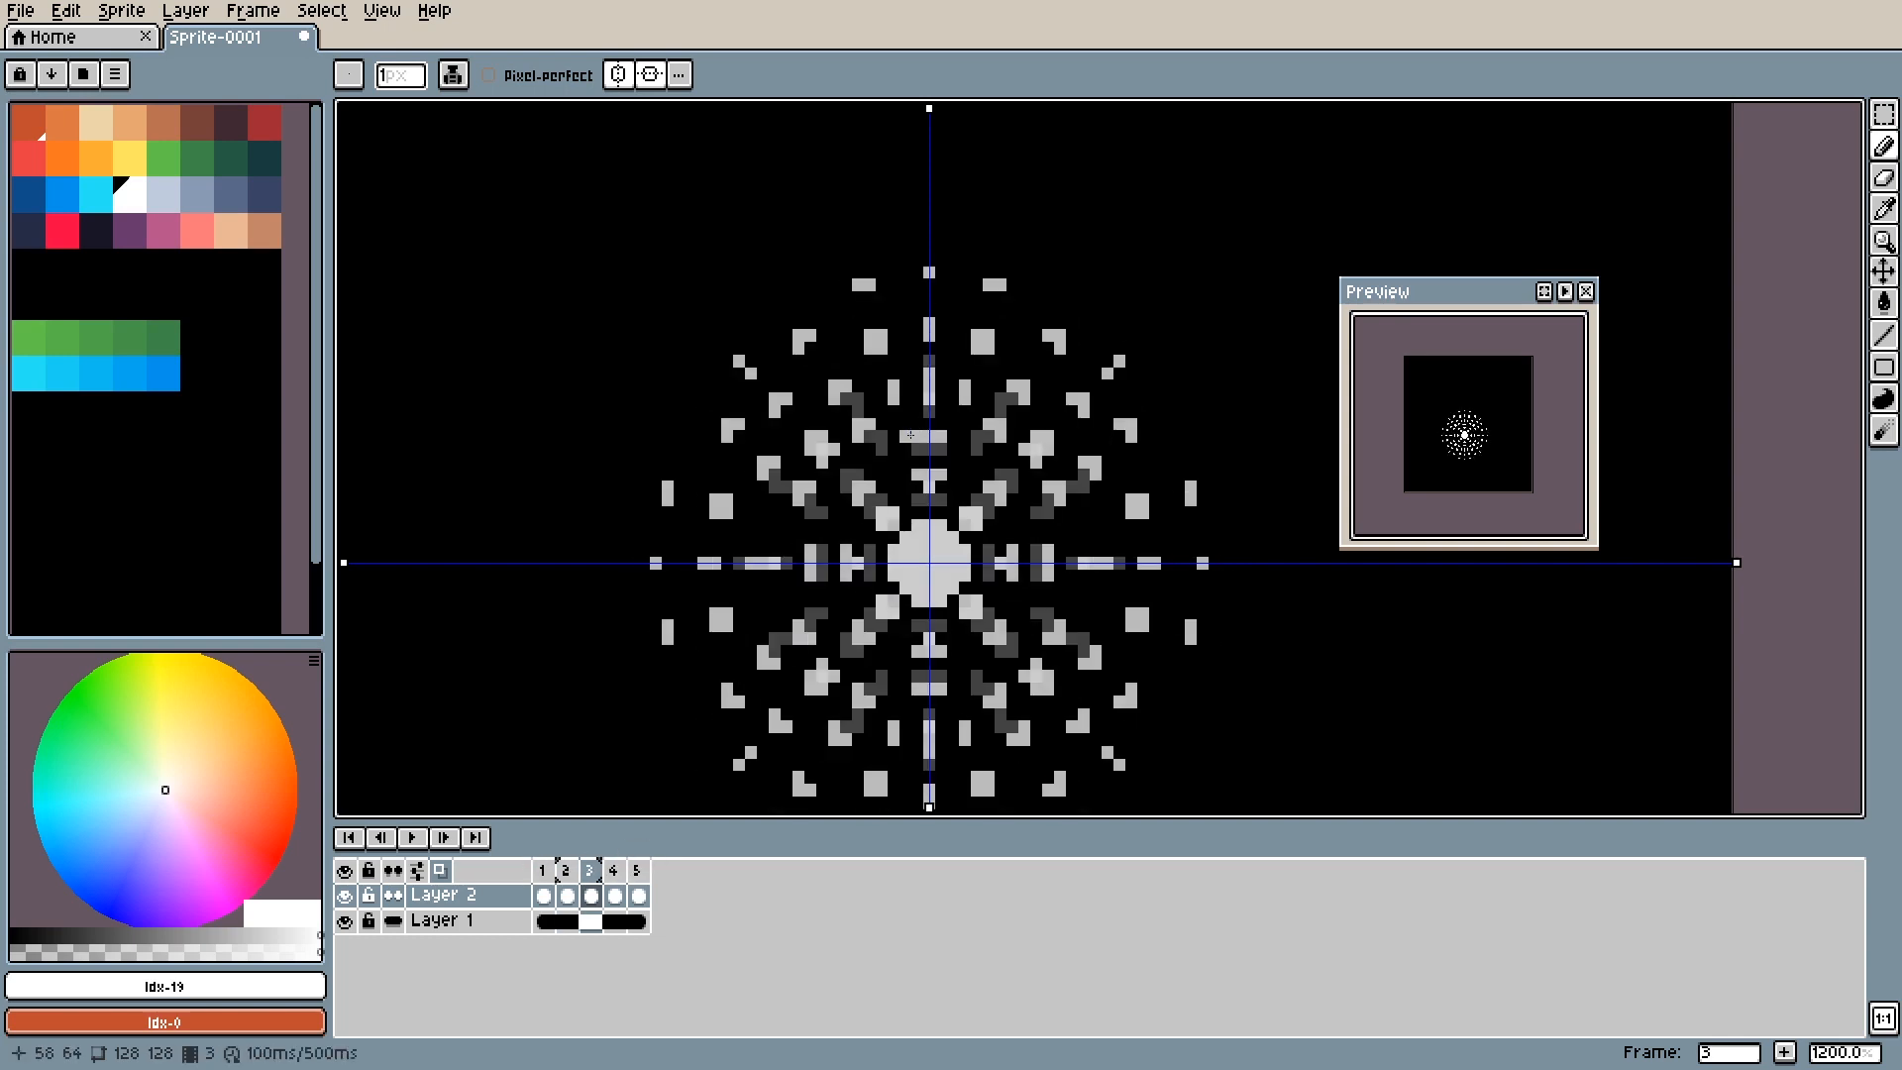
pyautogui.press('Right')
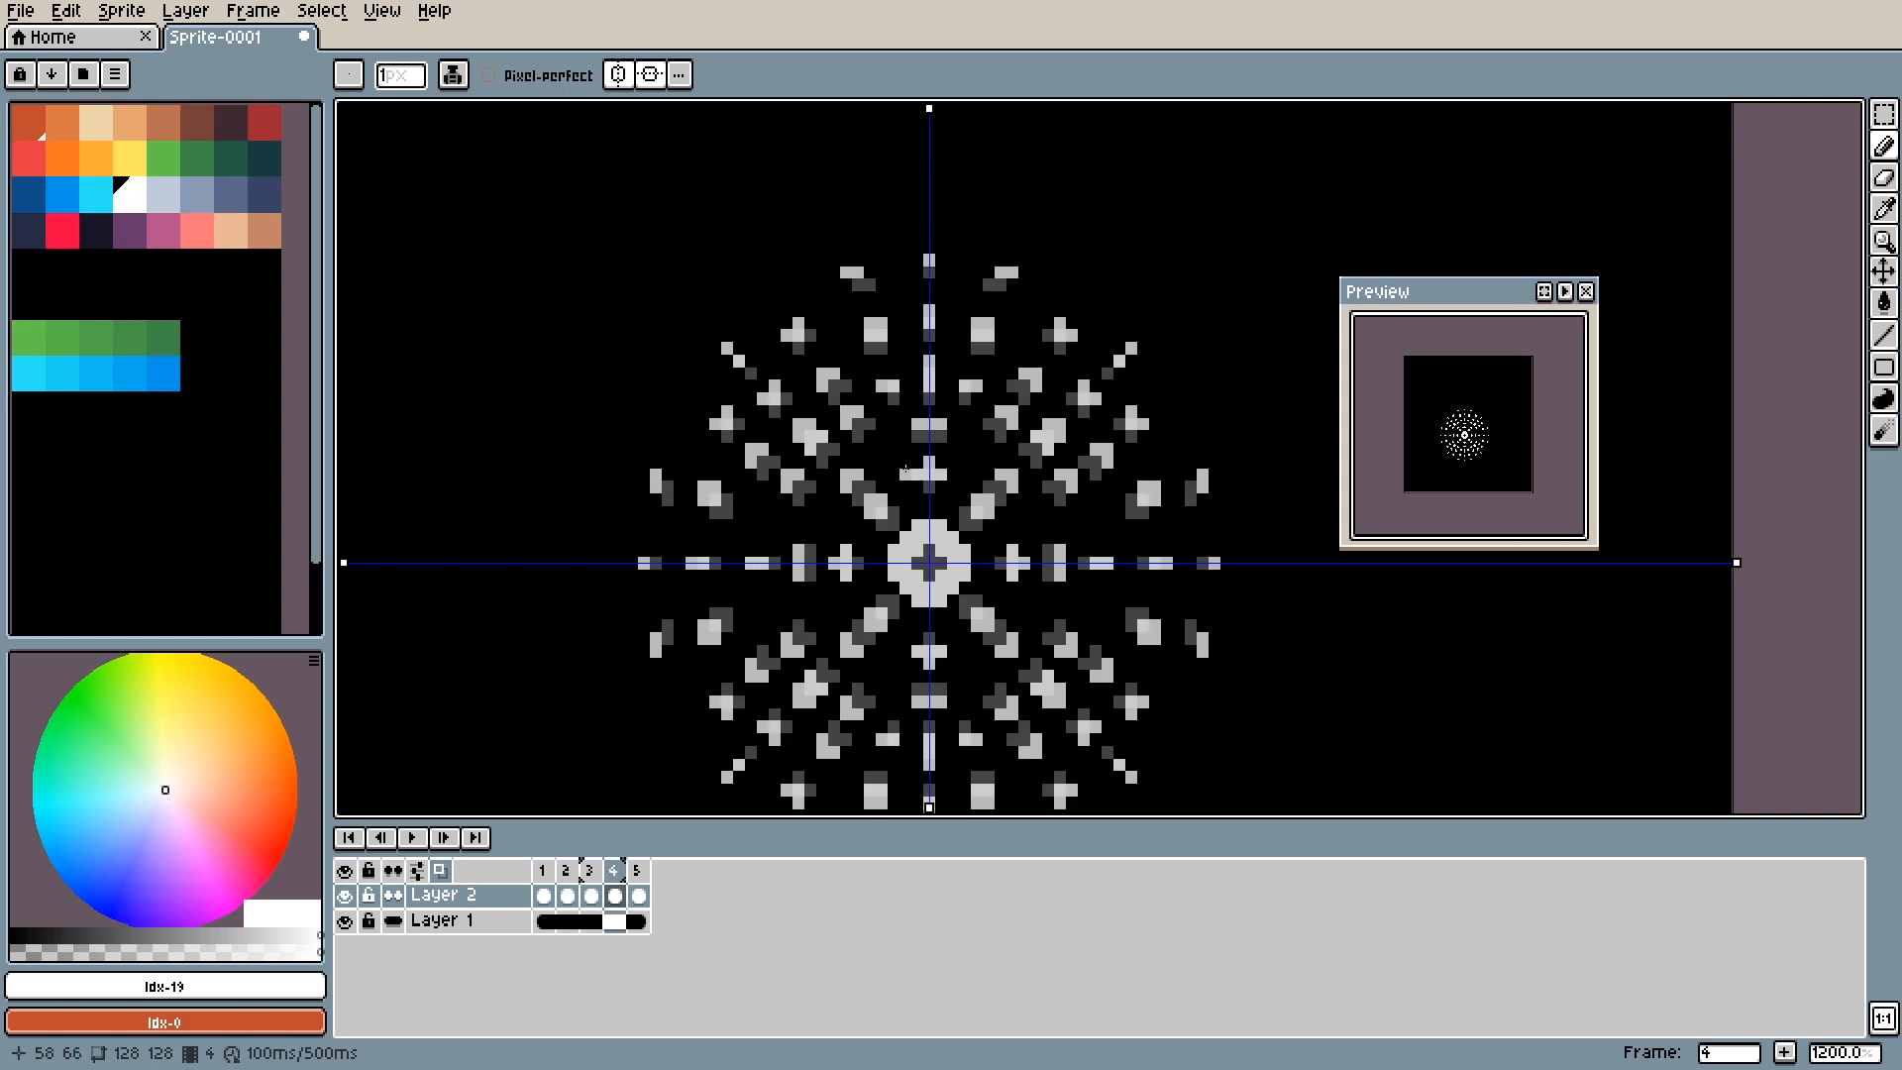
pyautogui.press('Left')
pyautogui.press('Left')
pyautogui.press('Right')
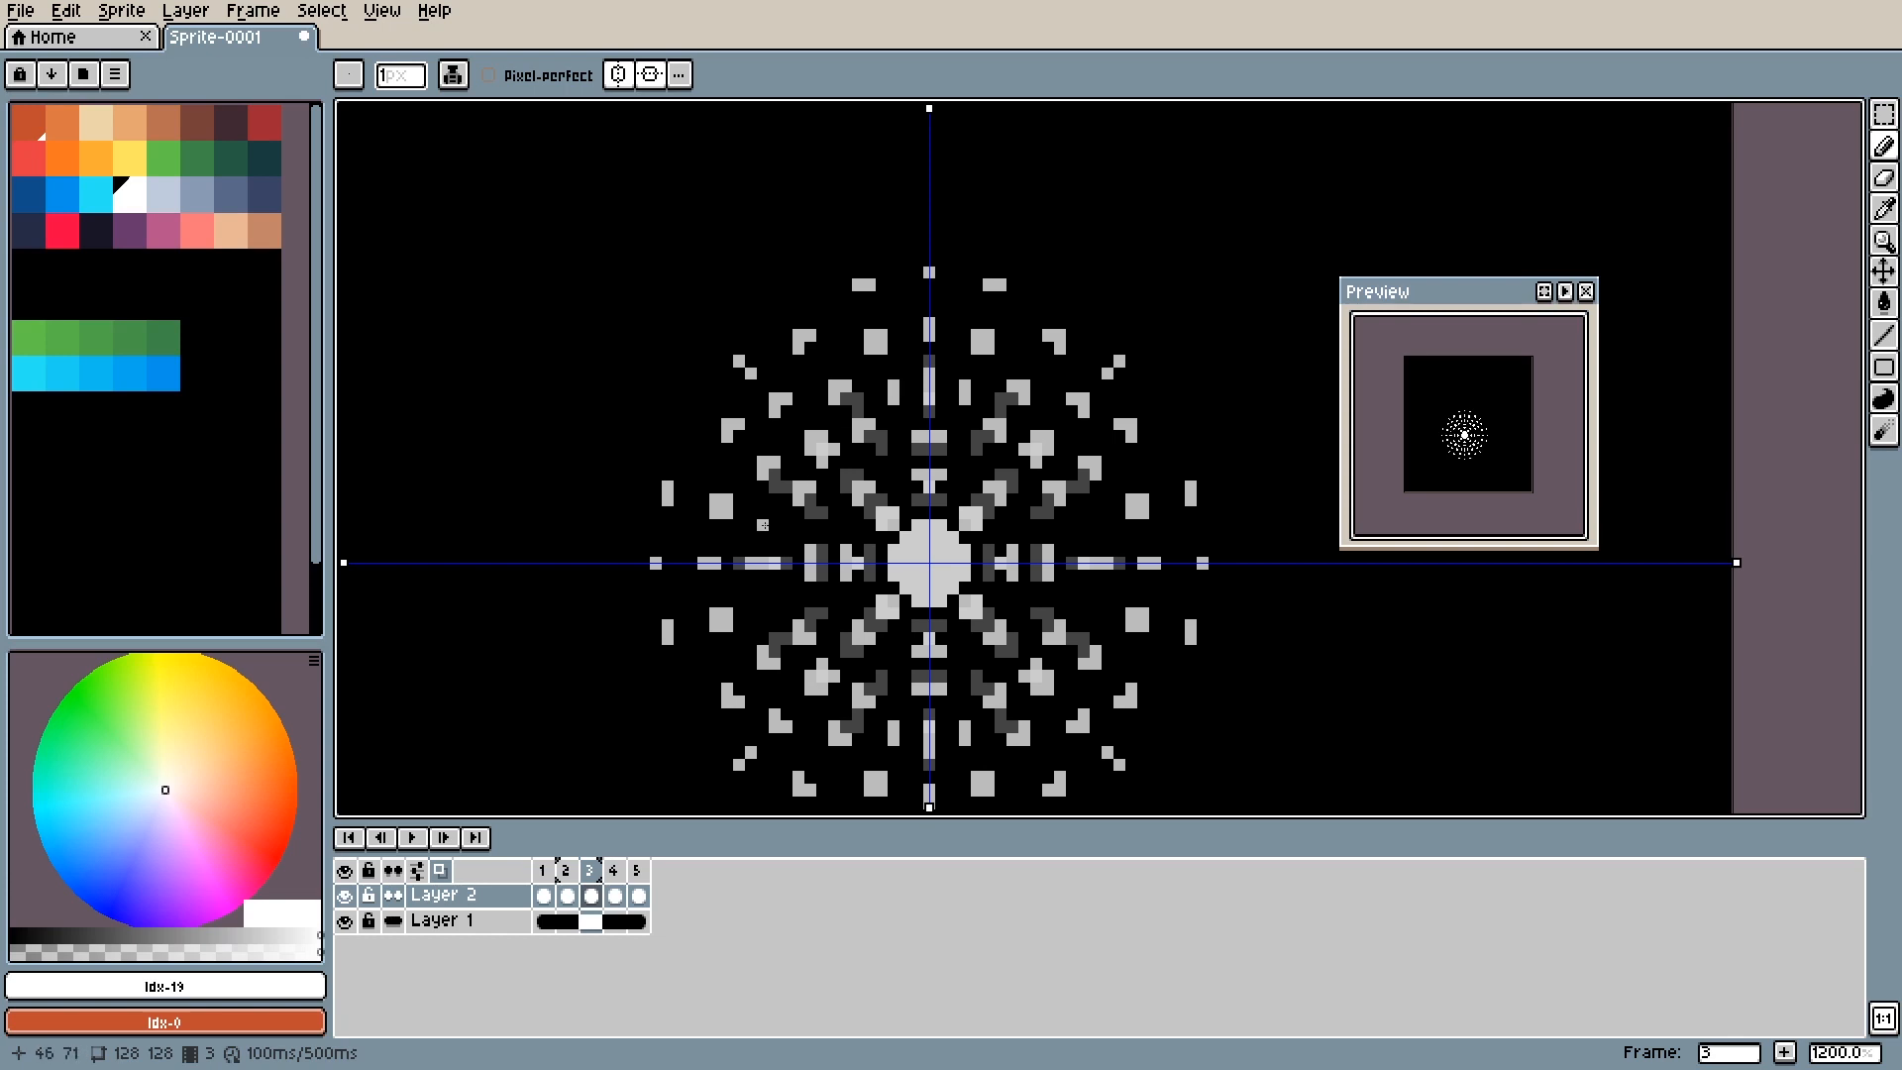
pyautogui.press('Right')
pyautogui.press('Right')
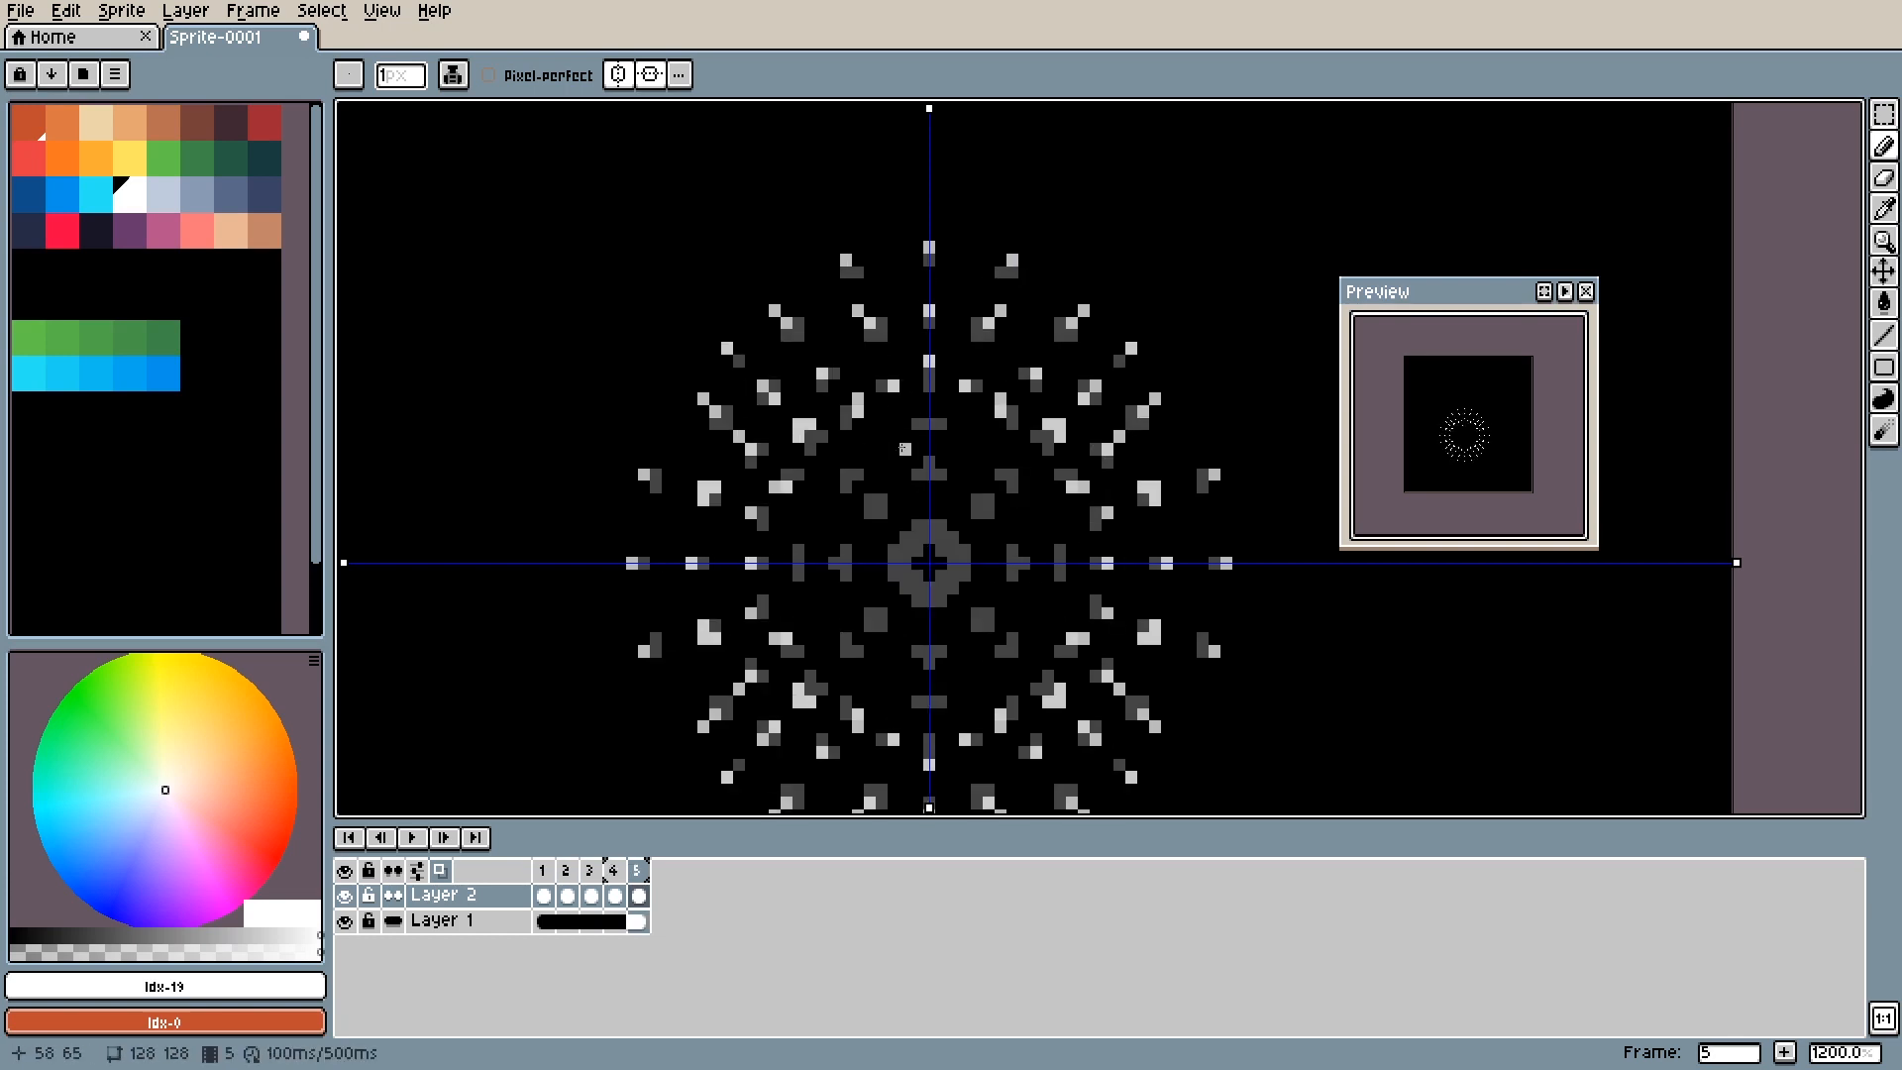
# Fill frame 5's inner burst with diagonal pixel pairs, short marks along both axes and a checkered ring at the centre.
pyautogui.hotkey('ctrl', 'z')
pyautogui.click(894, 375)
pyautogui.click(929, 411)
pyautogui.click(929, 424)
pyautogui.click(846, 476)
pyautogui.click(834, 462)
pyautogui.moveTo(870, 500); pyautogui.dragTo(881, 513)
pyautogui.moveTo(928, 463)
pyautogui.mouseDown()
pyautogui.moveTo(833, 563)
pyautogui.moveTo(821, 511)
pyautogui.moveTo(929, 538)
pyautogui.mouseUp()
pyautogui.click(799, 562)
pyautogui.click(846, 562)
# Step back and forth through frames 2 to 5 to check how the burst breaks up.
pyautogui.press('Left')
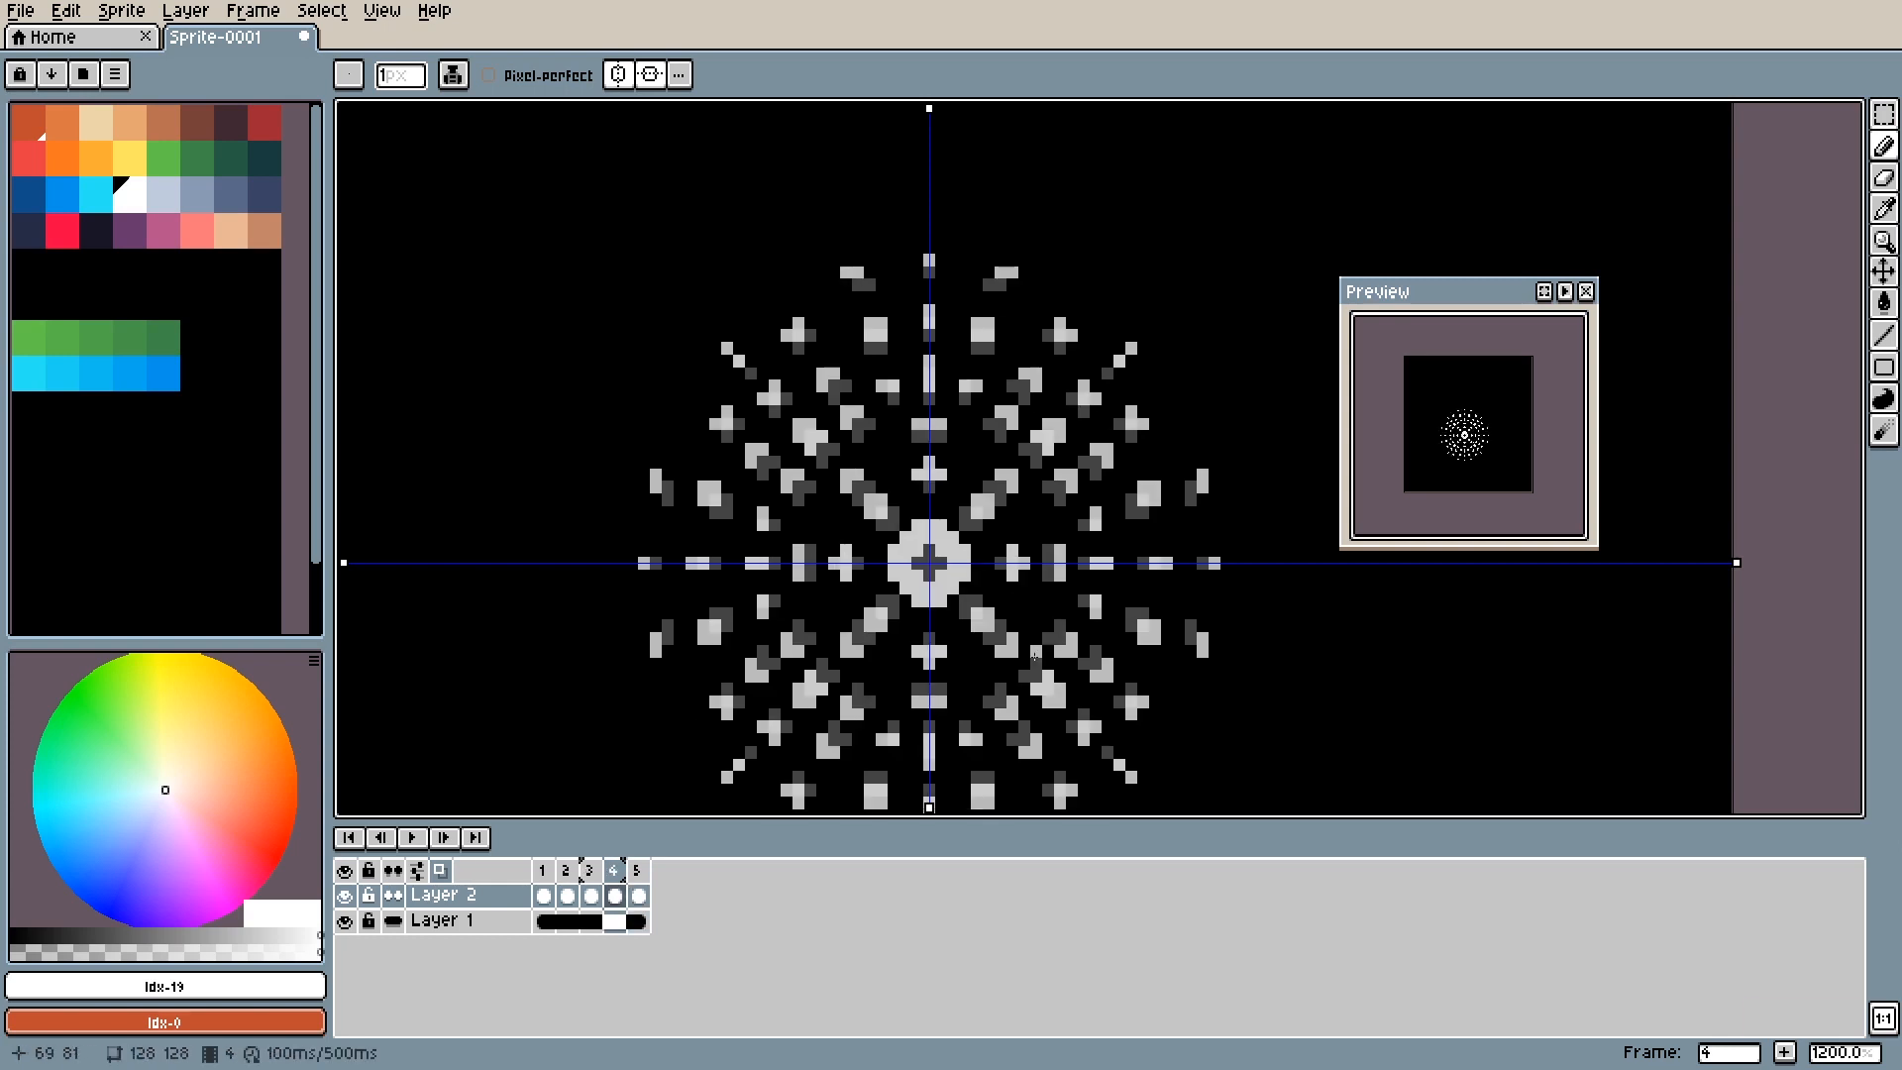
pyautogui.press('Left')
pyautogui.press('Left')
pyautogui.press('Right')
pyautogui.press('Right')
pyautogui.press('Right')
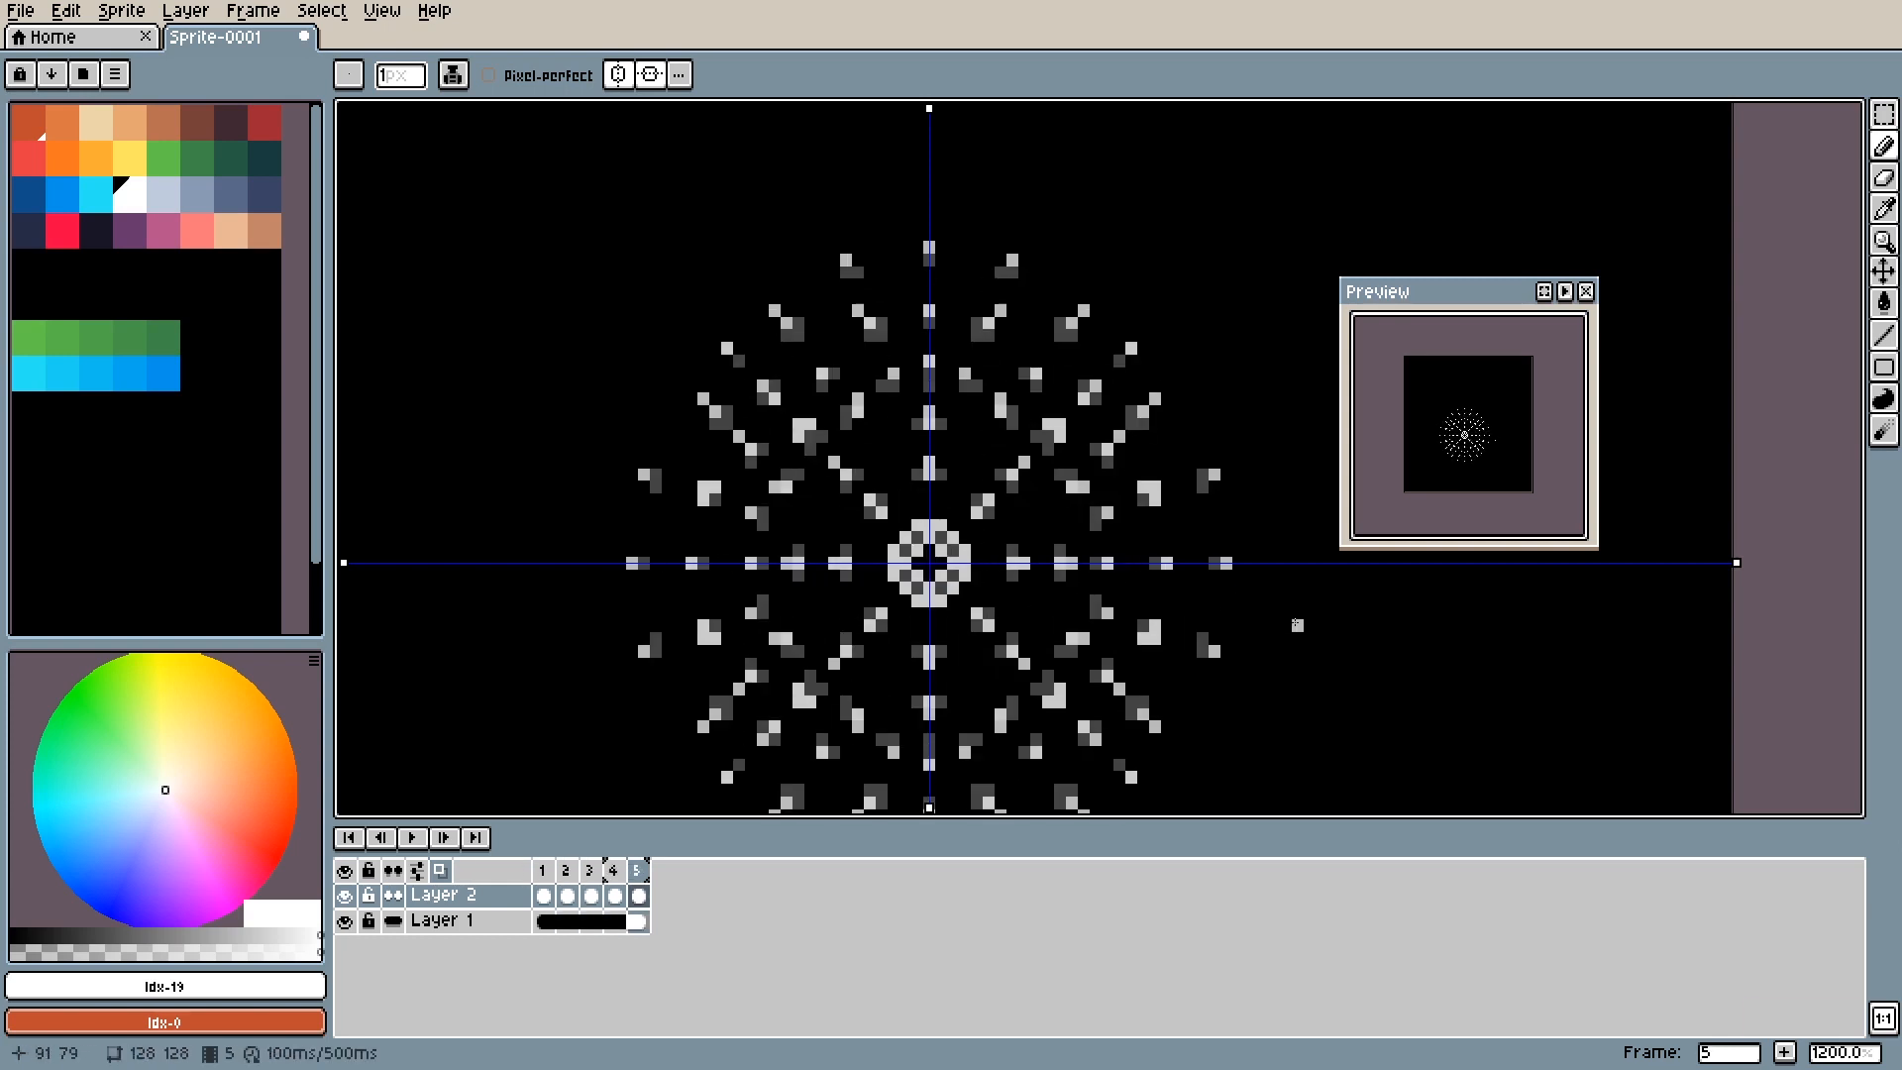
pyautogui.press('Left')
pyautogui.press('Right')
# Add a sixth frame and clear the burst from its Layer 2.
pyautogui.press('Left')
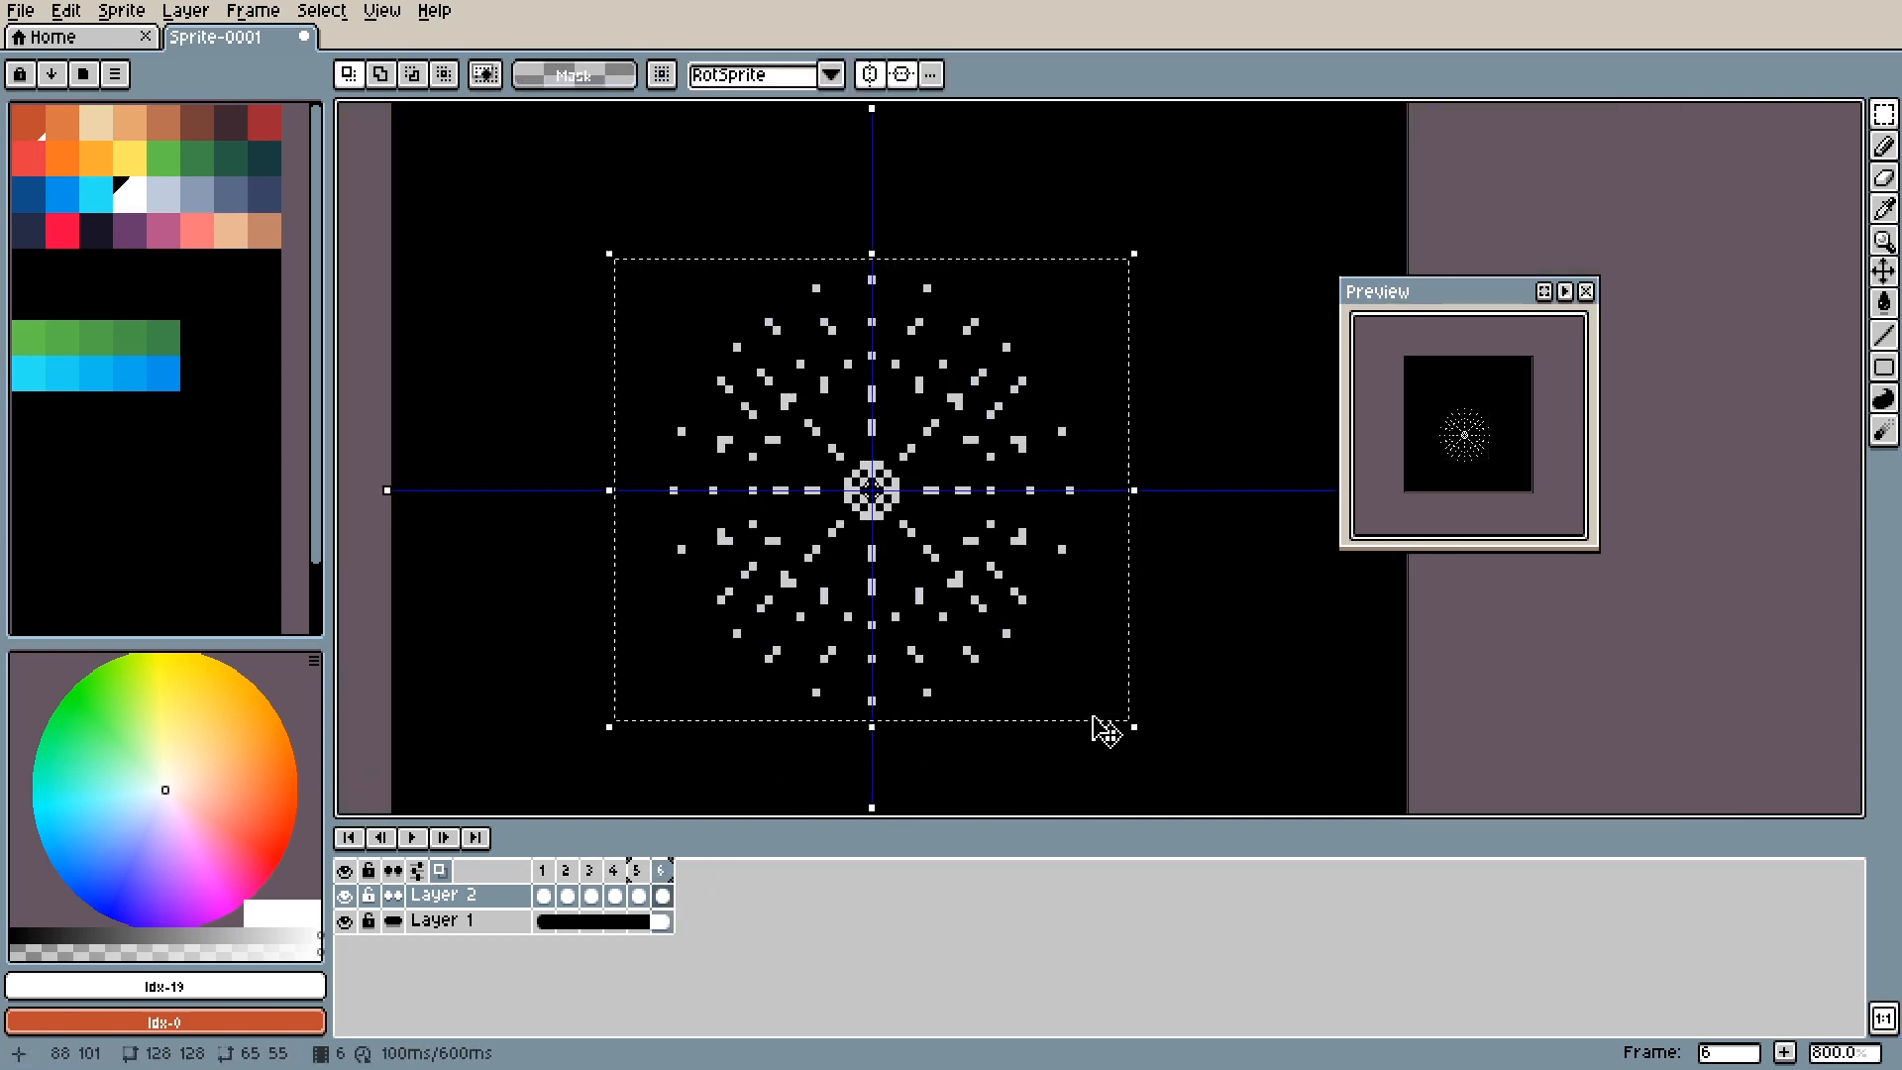
pyautogui.press('Delete')
pyautogui.press('b')
# Place single white pixels around frame 6's outer ring, following the outermost onion-skin marks.
pyautogui.click(808, 281)
pyautogui.click(872, 271)
pyautogui.click(769, 322)
pyautogui.click(721, 381)
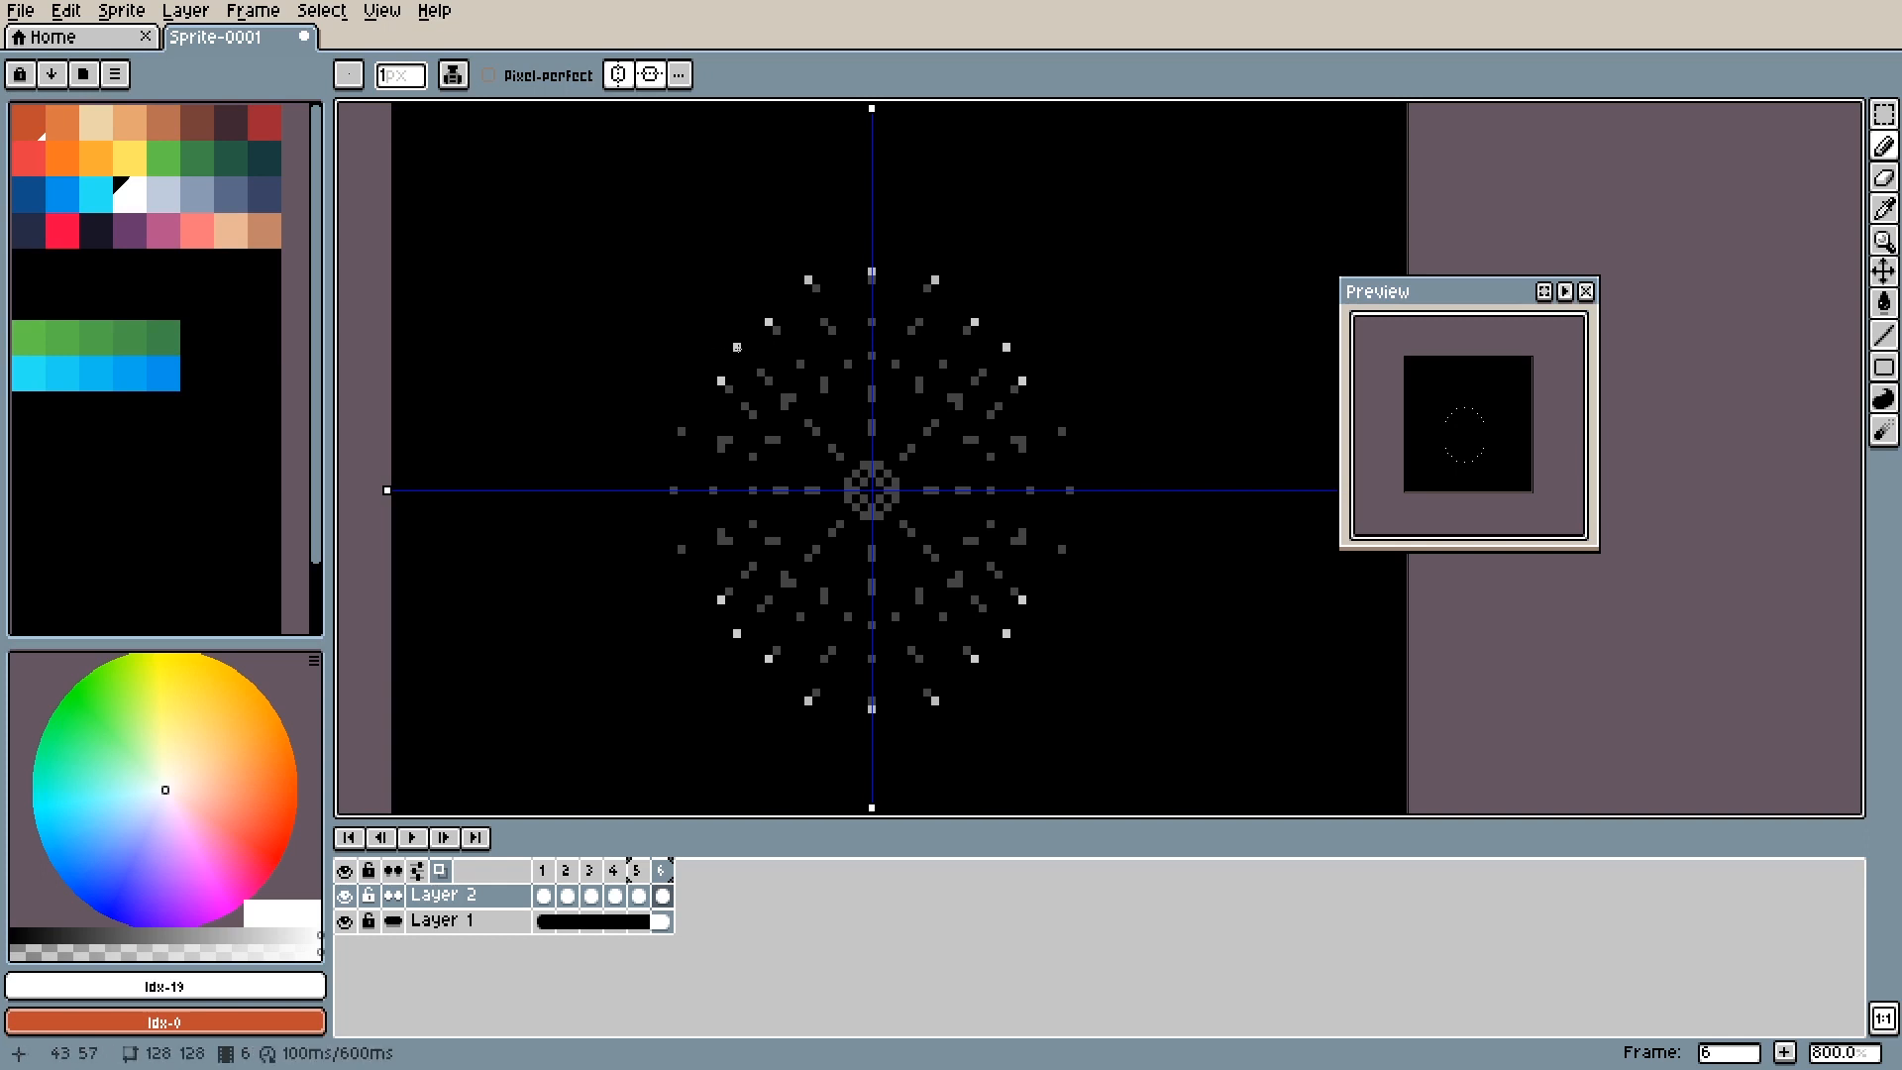
pyautogui.click(682, 432)
pyautogui.click(674, 490)
# Fill the inside of frame 6's burst with scattered single pixels and draw a broken pixel ring around the centre.
pyautogui.click(824, 380)
pyautogui.click(784, 398)
pyautogui.click(768, 440)
pyautogui.click(808, 491)
pyautogui.click(832, 449)
pyautogui.click(871, 390)
pyautogui.click(871, 423)
pyautogui.moveTo(872, 457); pyautogui.dragTo(864, 456)
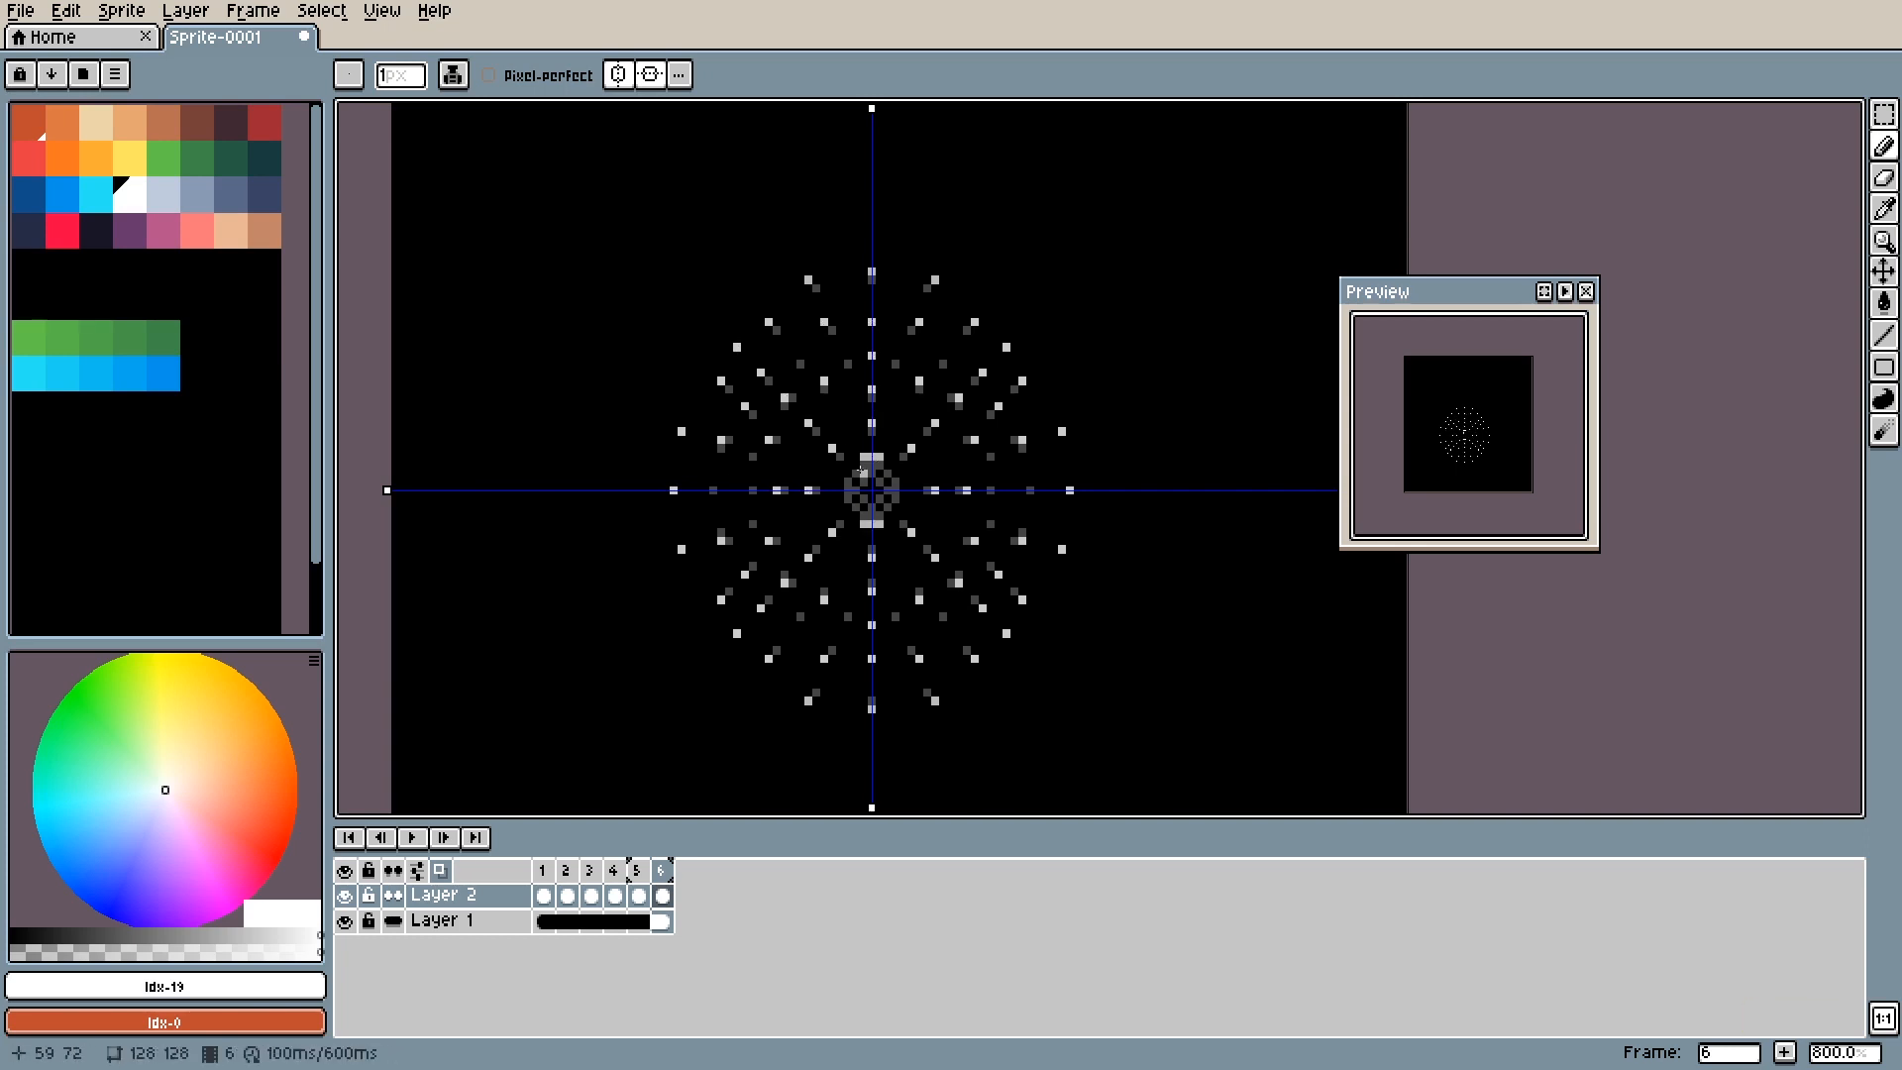
pyautogui.click(838, 482)
pyautogui.click(856, 498)
# Compare frame 6 with the preceding frames and add a single pixel on each half of the horizontal axis.
pyautogui.press('Left')
pyautogui.press('Left')
pyautogui.press('Right')
pyautogui.press('Right')
pyautogui.click(1030, 490)
pyautogui.press('Left')
pyautogui.press('Right')
# Move frame 6's outer-ring pixels one pixel outward by drawing new ones and erasing the old ones.
pyautogui.click(1070, 558)
pyautogui.click(666, 490)
pyautogui.press('e')
pyautogui.click(673, 491)
pyautogui.click(681, 431)
pyautogui.press('b')
pyautogui.click(705, 373)
pyautogui.press('e')
pyautogui.press('b')
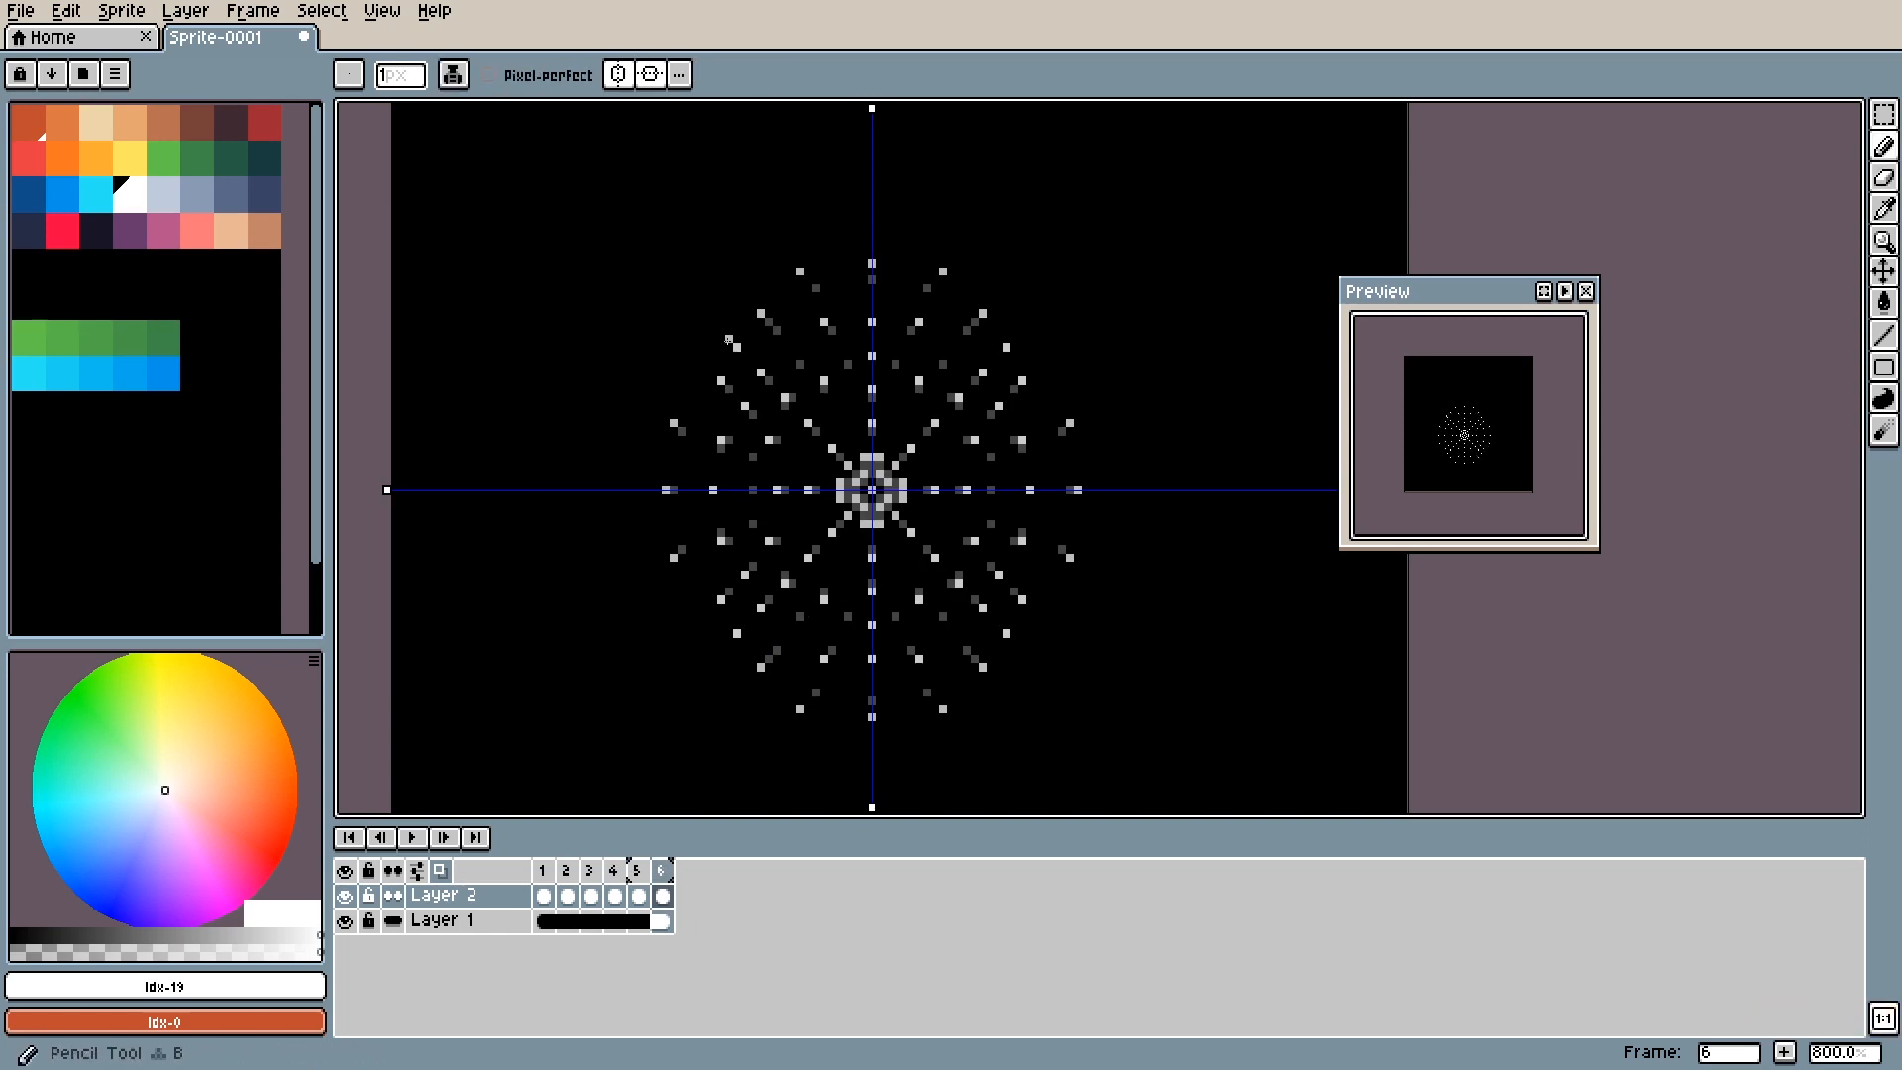
pyautogui.press('e')
pyautogui.press('b')
# Add a seventh frame that copies the dotted burst from frame 6.
pyautogui.press('Right')
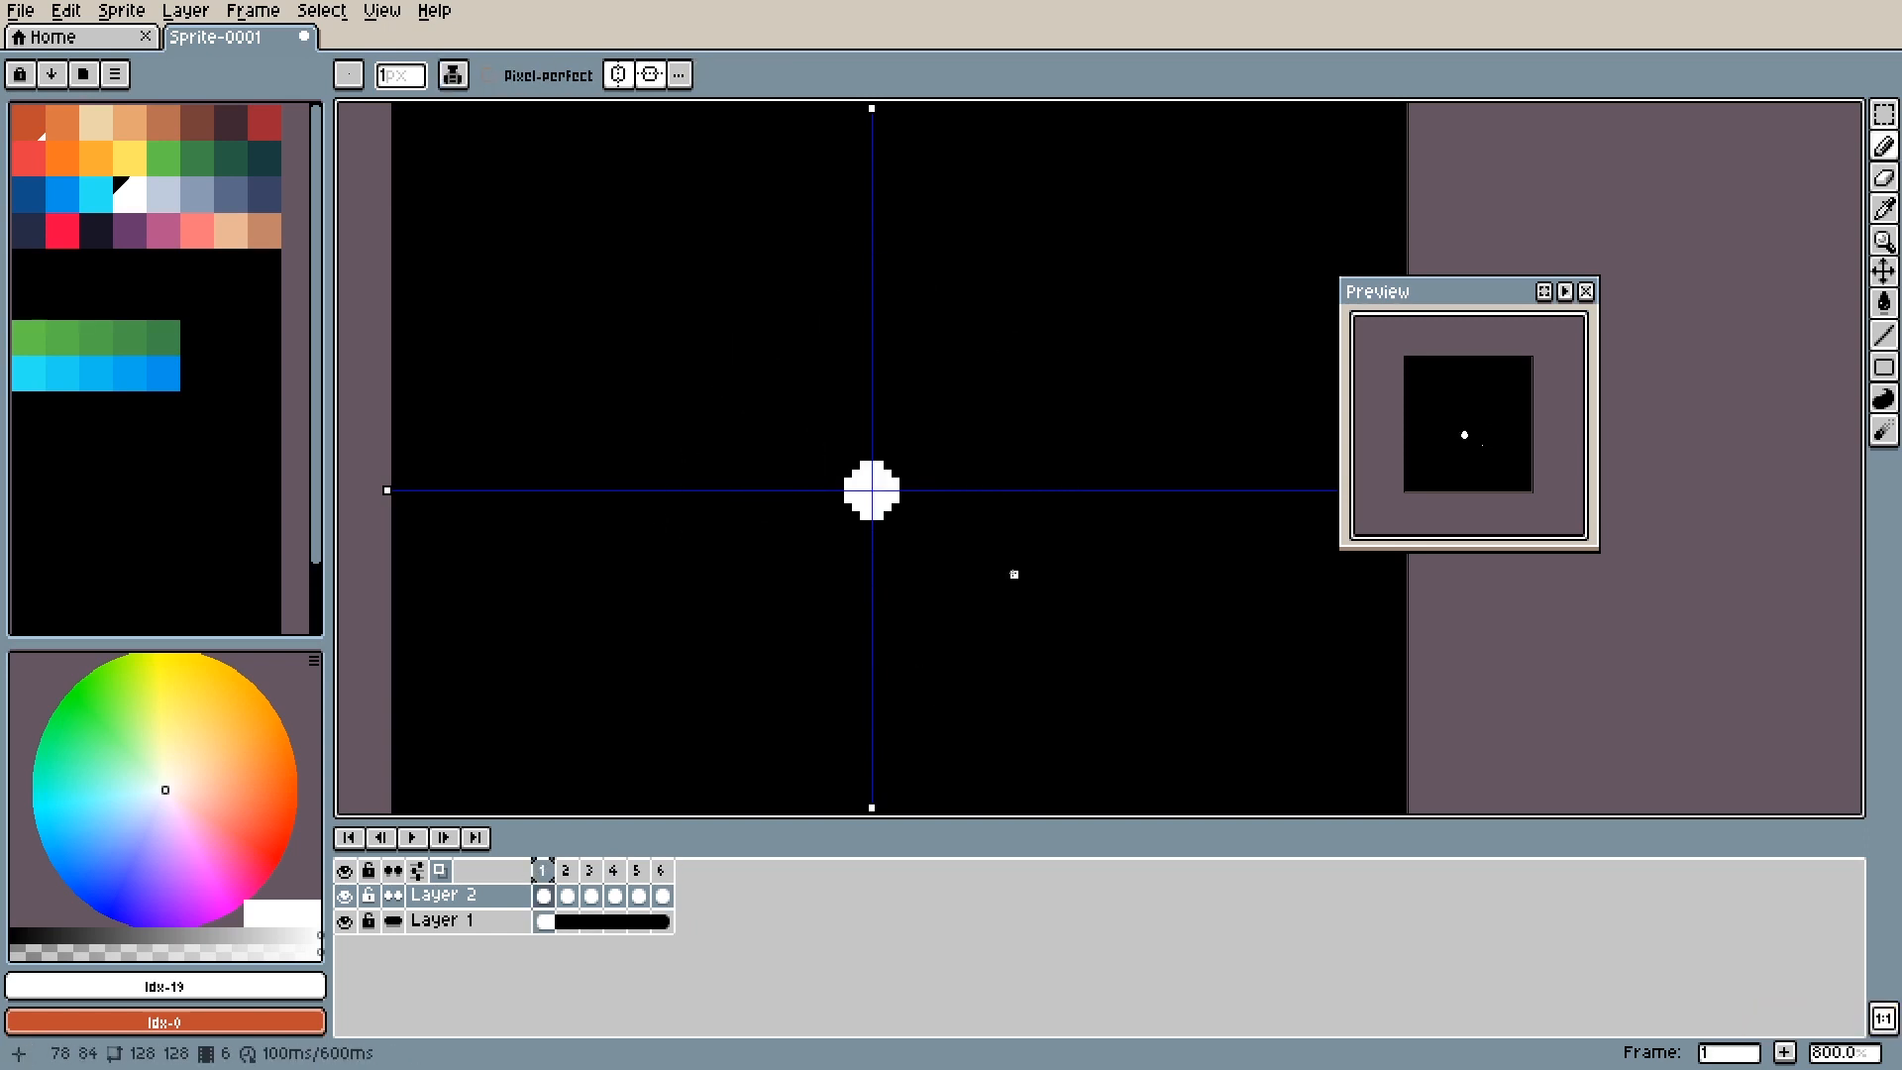
pyautogui.press('Left')
pyautogui.press('i')
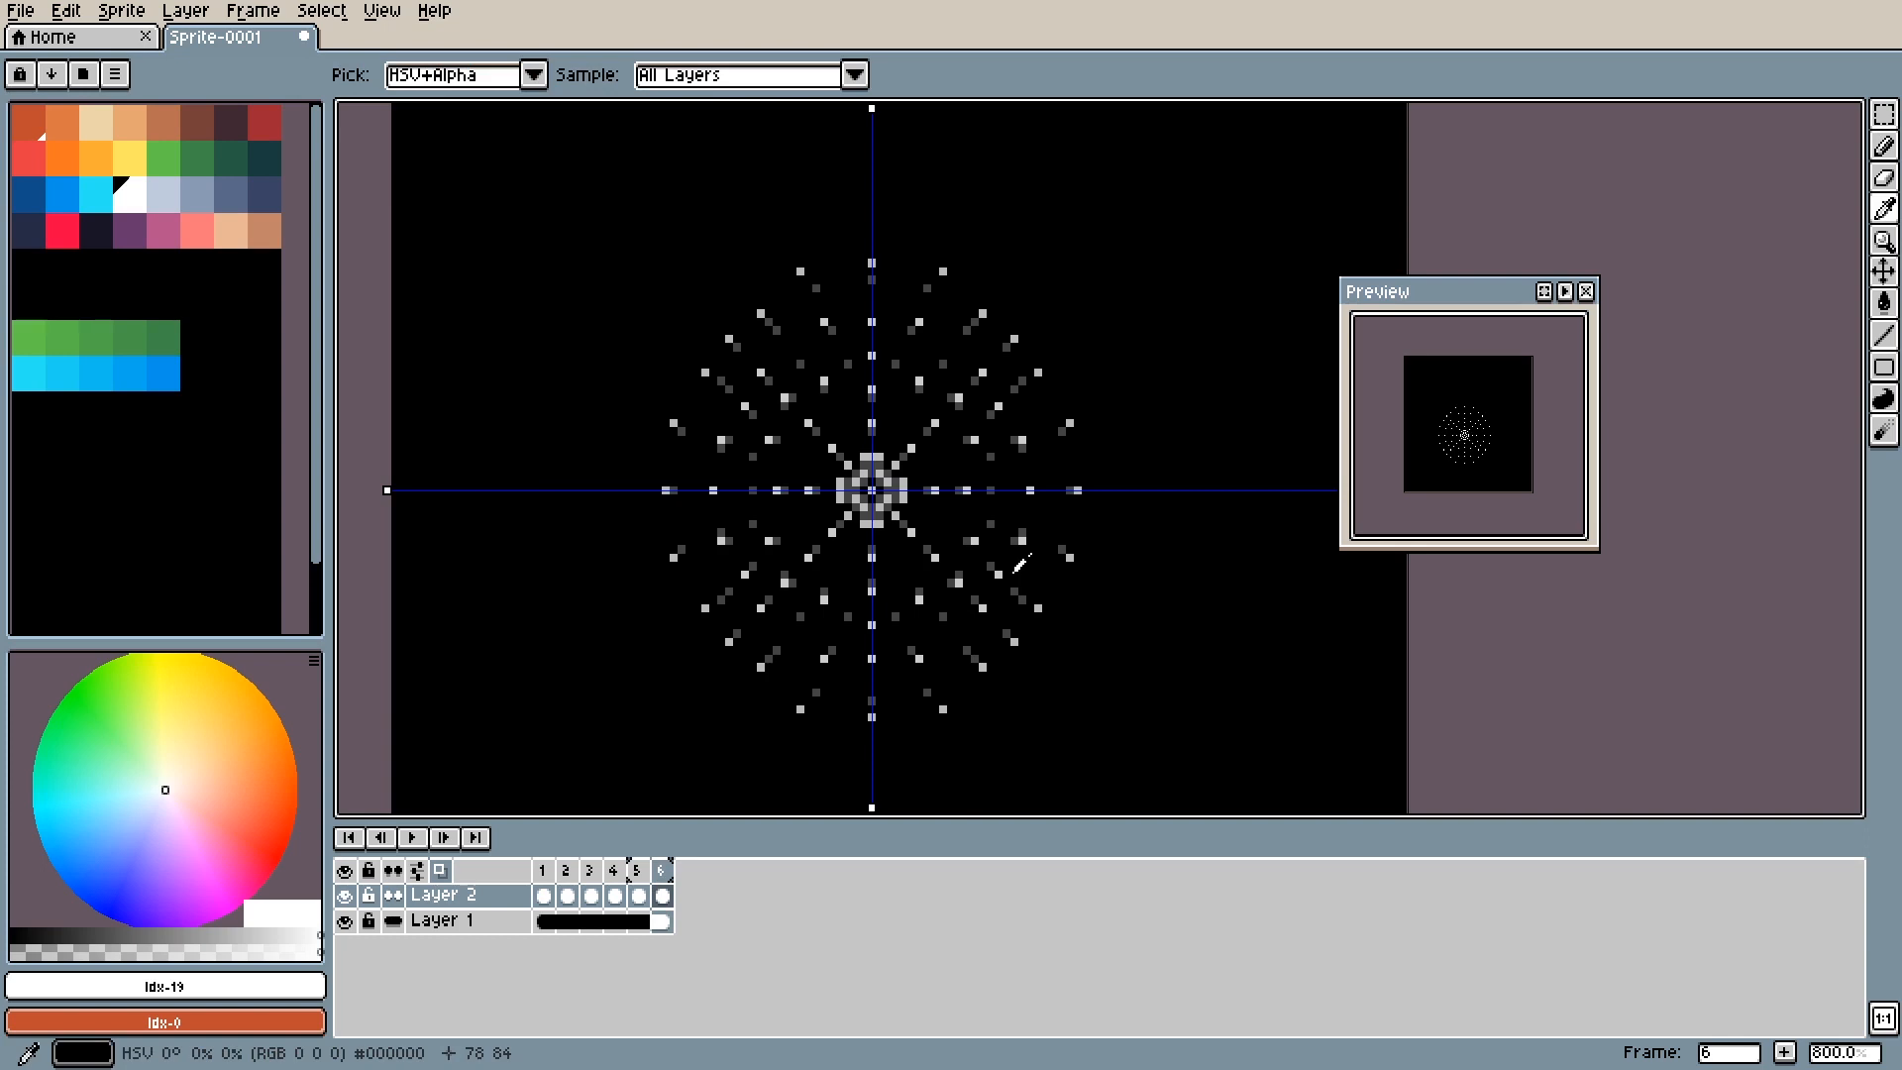
pyautogui.hotkey('alt', 'n')
# Thin out frame 7's burst by erasing scattered inner pixels and several pixels along the vertical axis.
pyautogui.press('e')
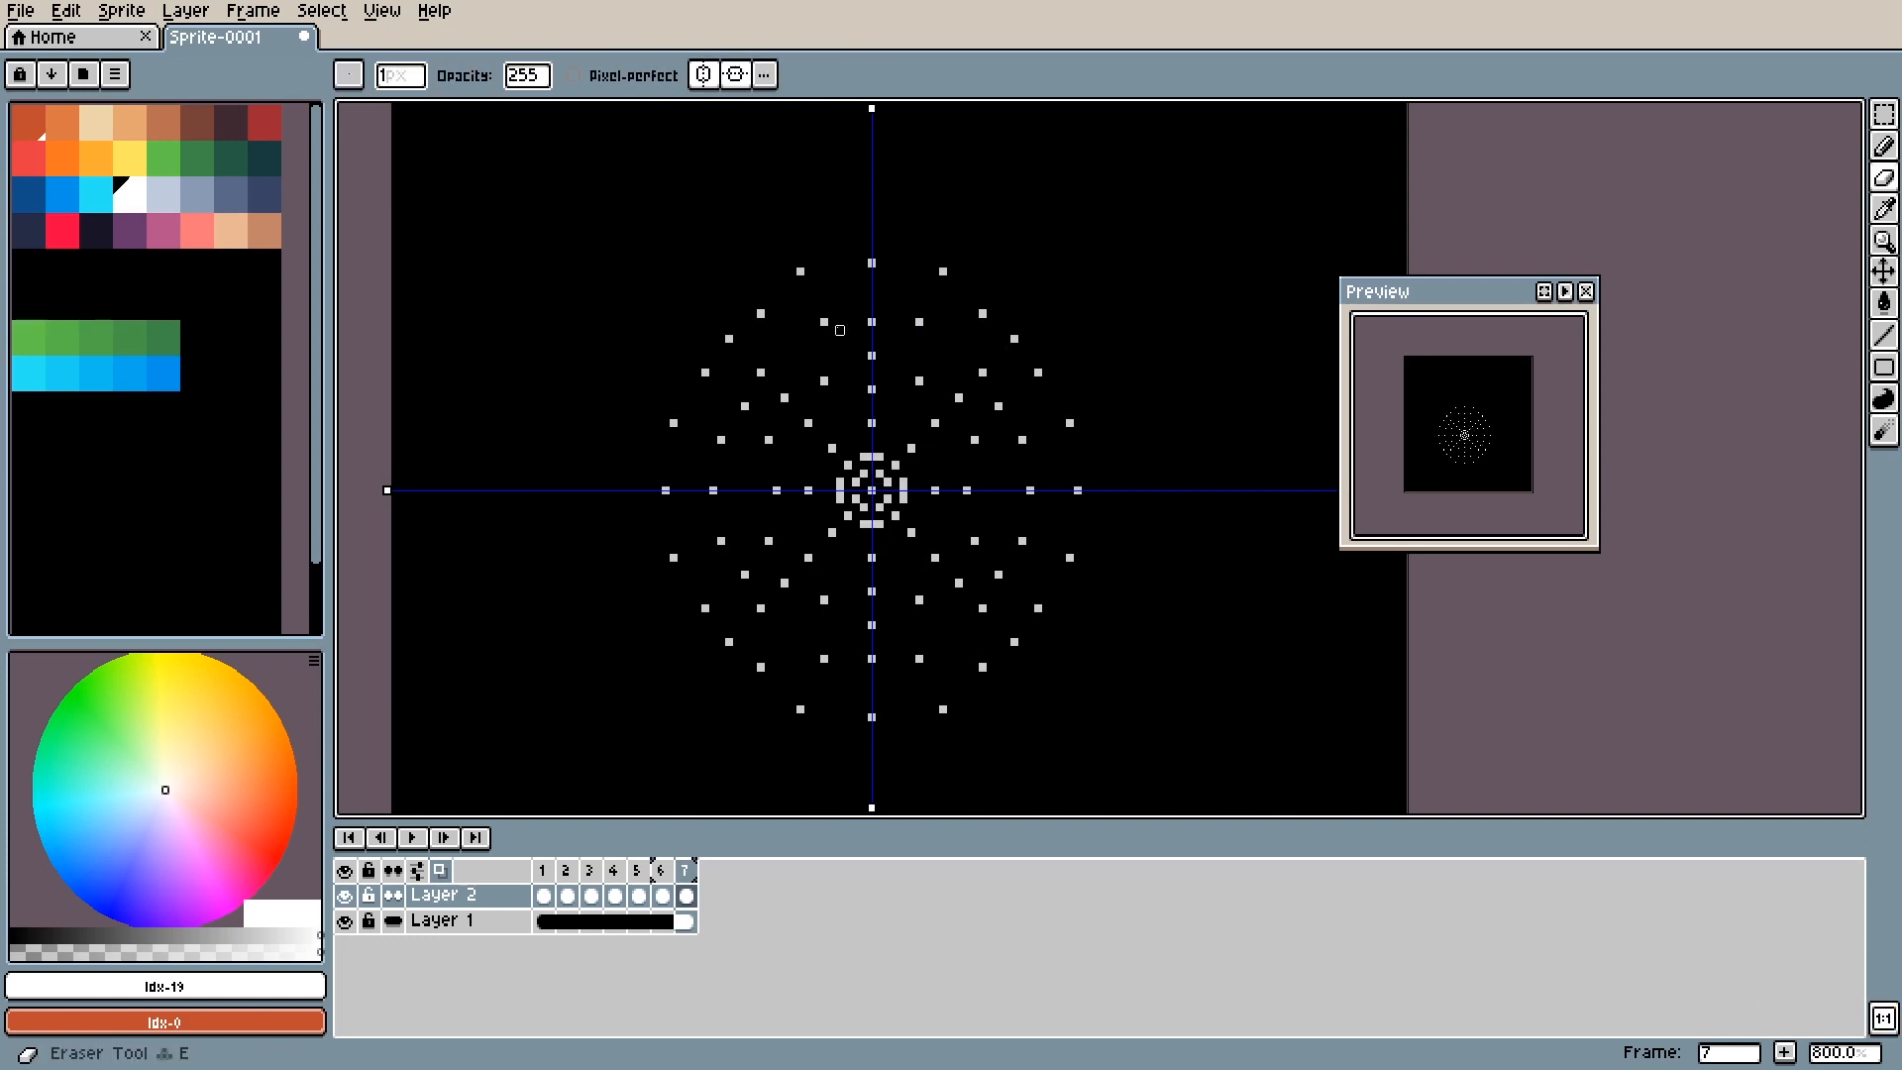
pyautogui.moveTo(761, 314)
pyautogui.mouseDown()
pyautogui.moveTo(735, 439)
pyautogui.moveTo(864, 356)
pyautogui.mouseUp()
pyautogui.click(872, 356)
pyautogui.click(872, 423)
pyautogui.click(872, 322)
# Shift the two outermost pixels on frame 7's vertical axis one pixel outward.
pyautogui.press('b')
pyautogui.click(871, 255)
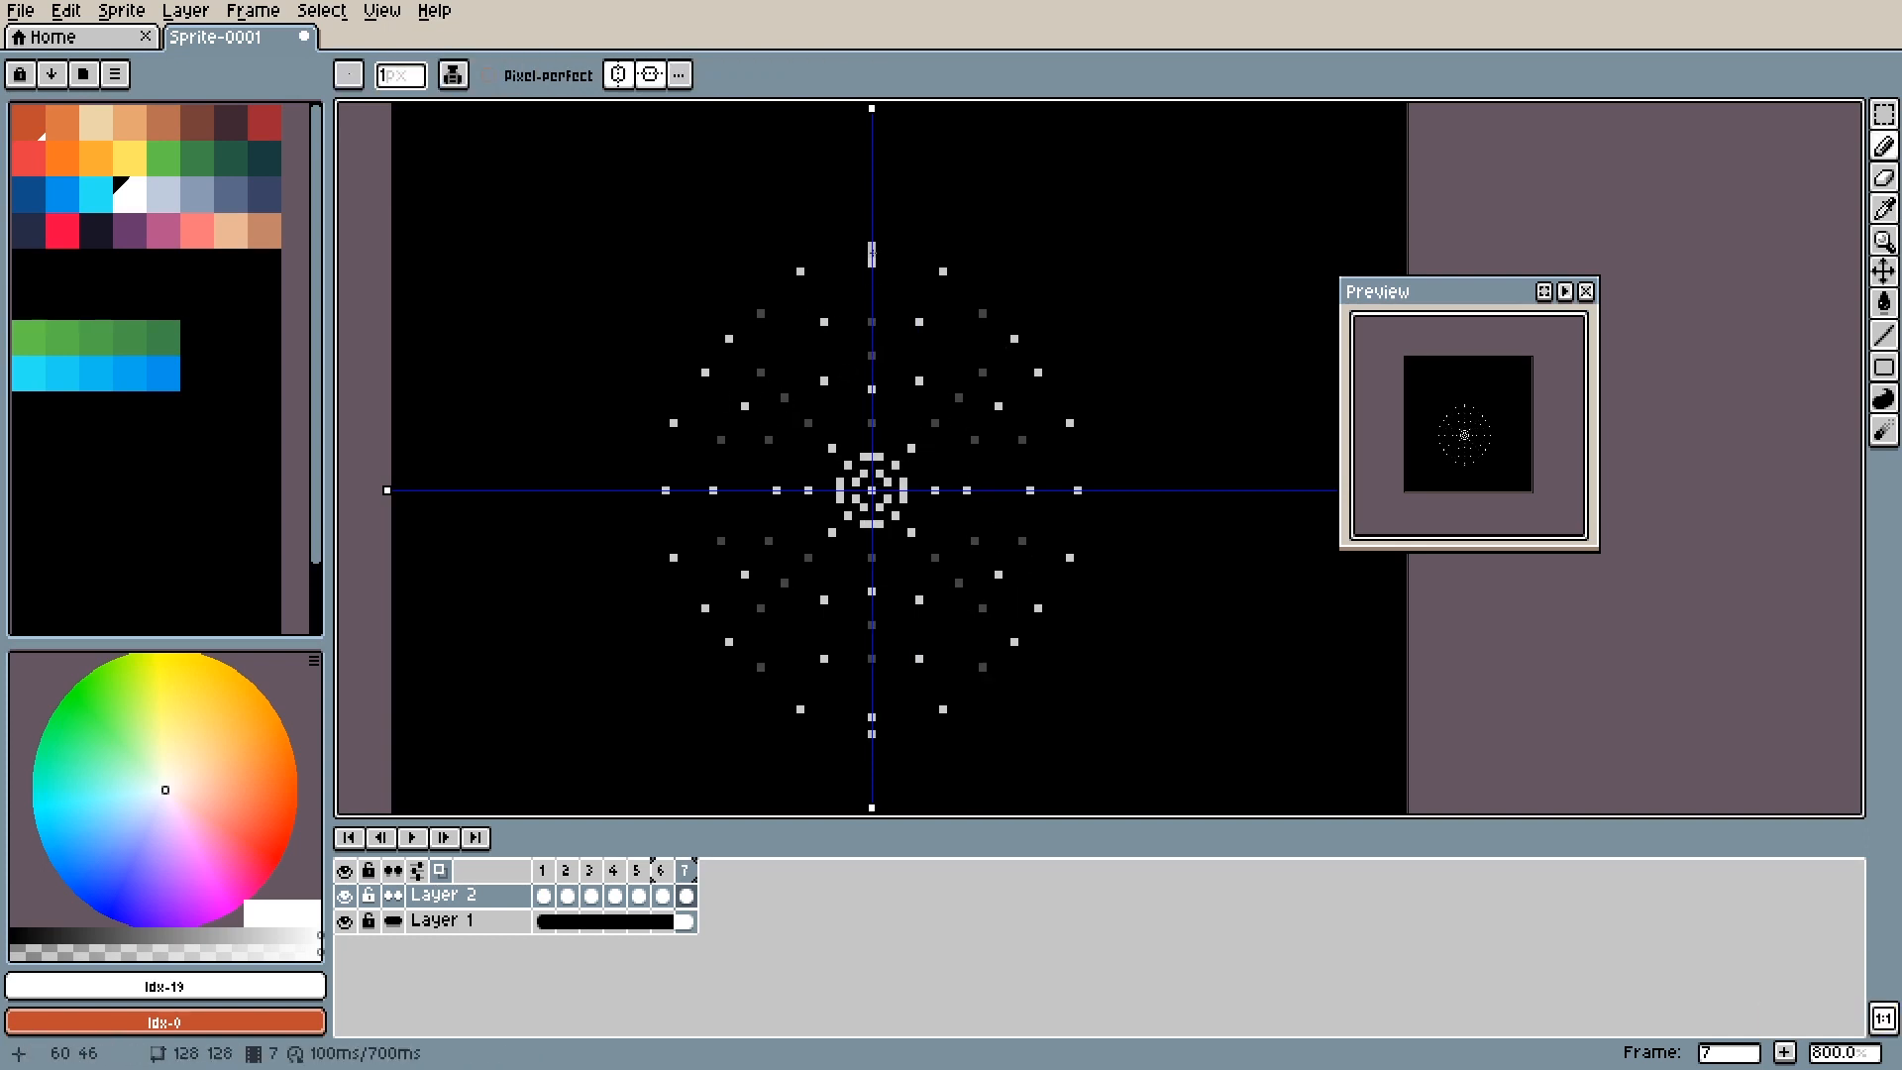
pyautogui.press('e')
pyautogui.click(872, 262)
# Thin out frame 7's central ring by erasing its outer pixels and corners, and compare the result with frame 6.
pyautogui.moveTo(840, 491); pyautogui.dragTo(863, 457)
pyautogui.press('b')
pyautogui.click(863, 464)
pyautogui.press('e')
pyautogui.click(871, 490)
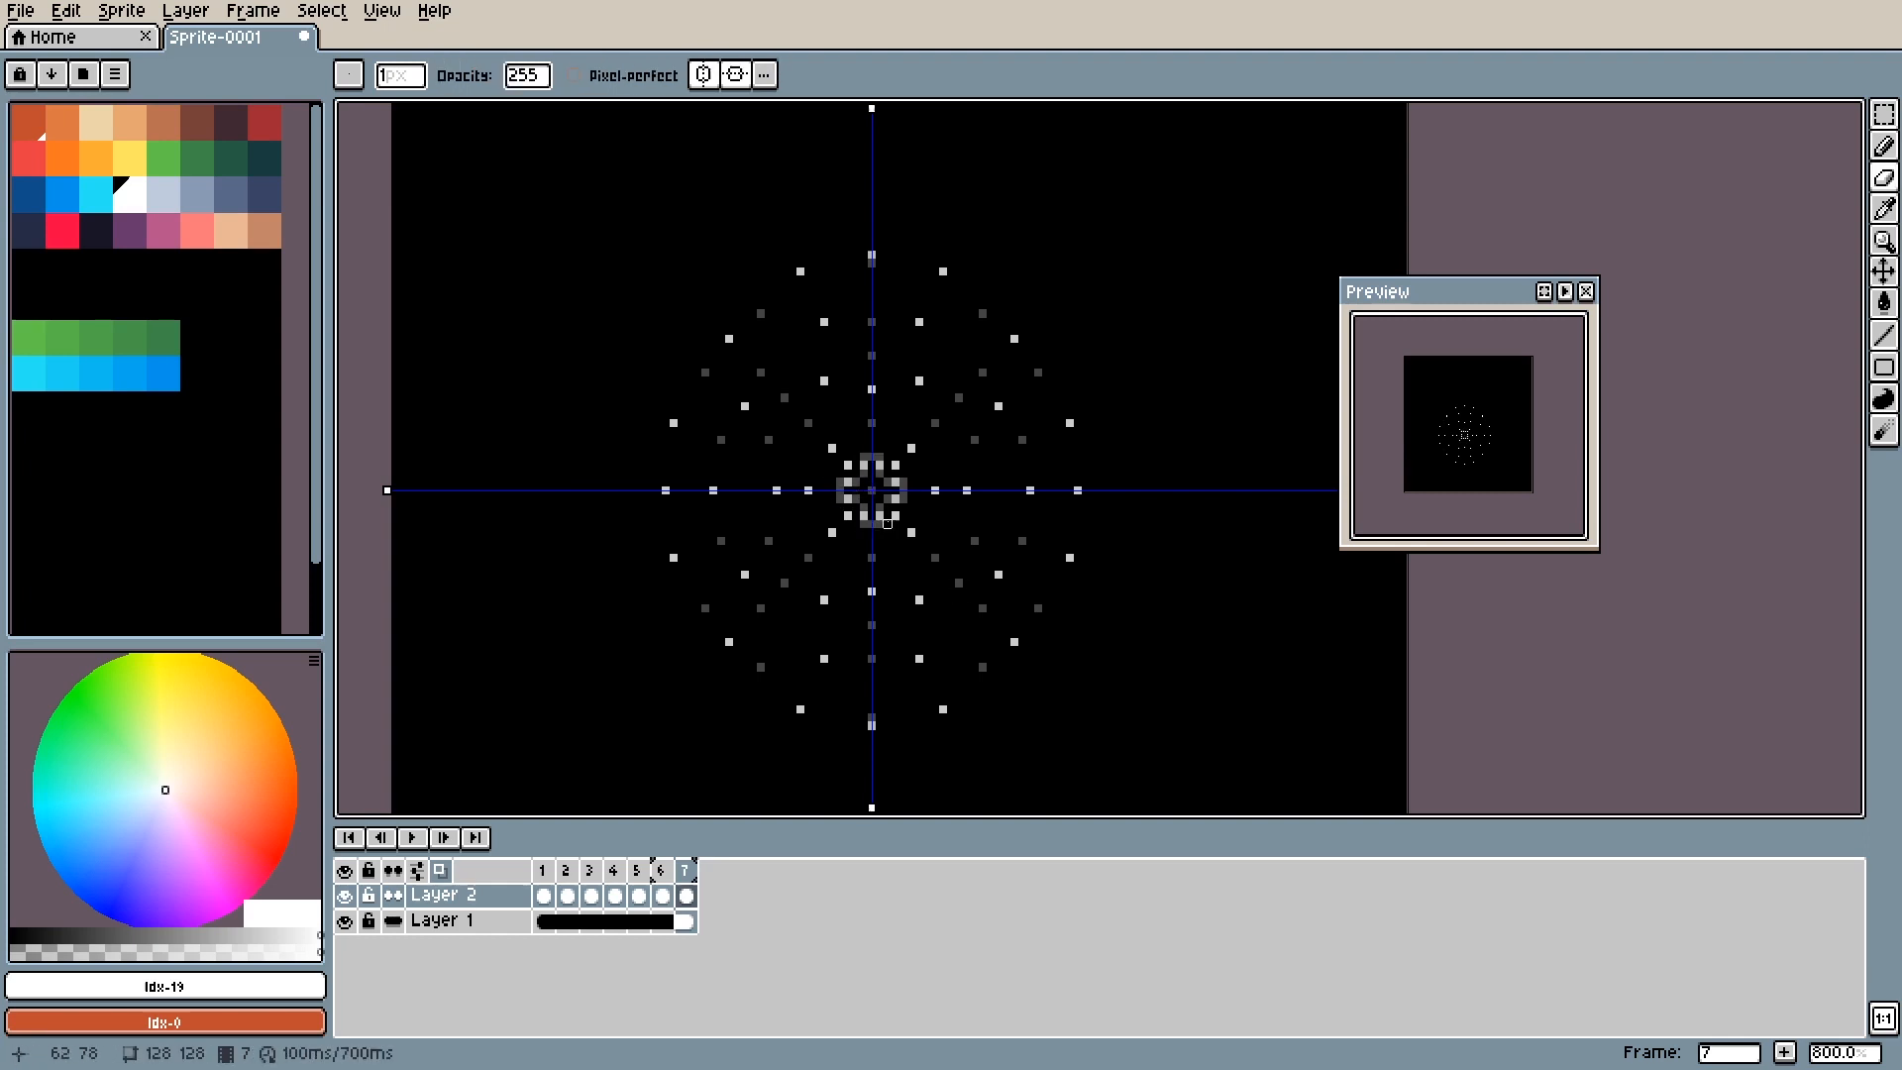
pyautogui.click(895, 516)
pyautogui.press('Left')
pyautogui.press('Right')
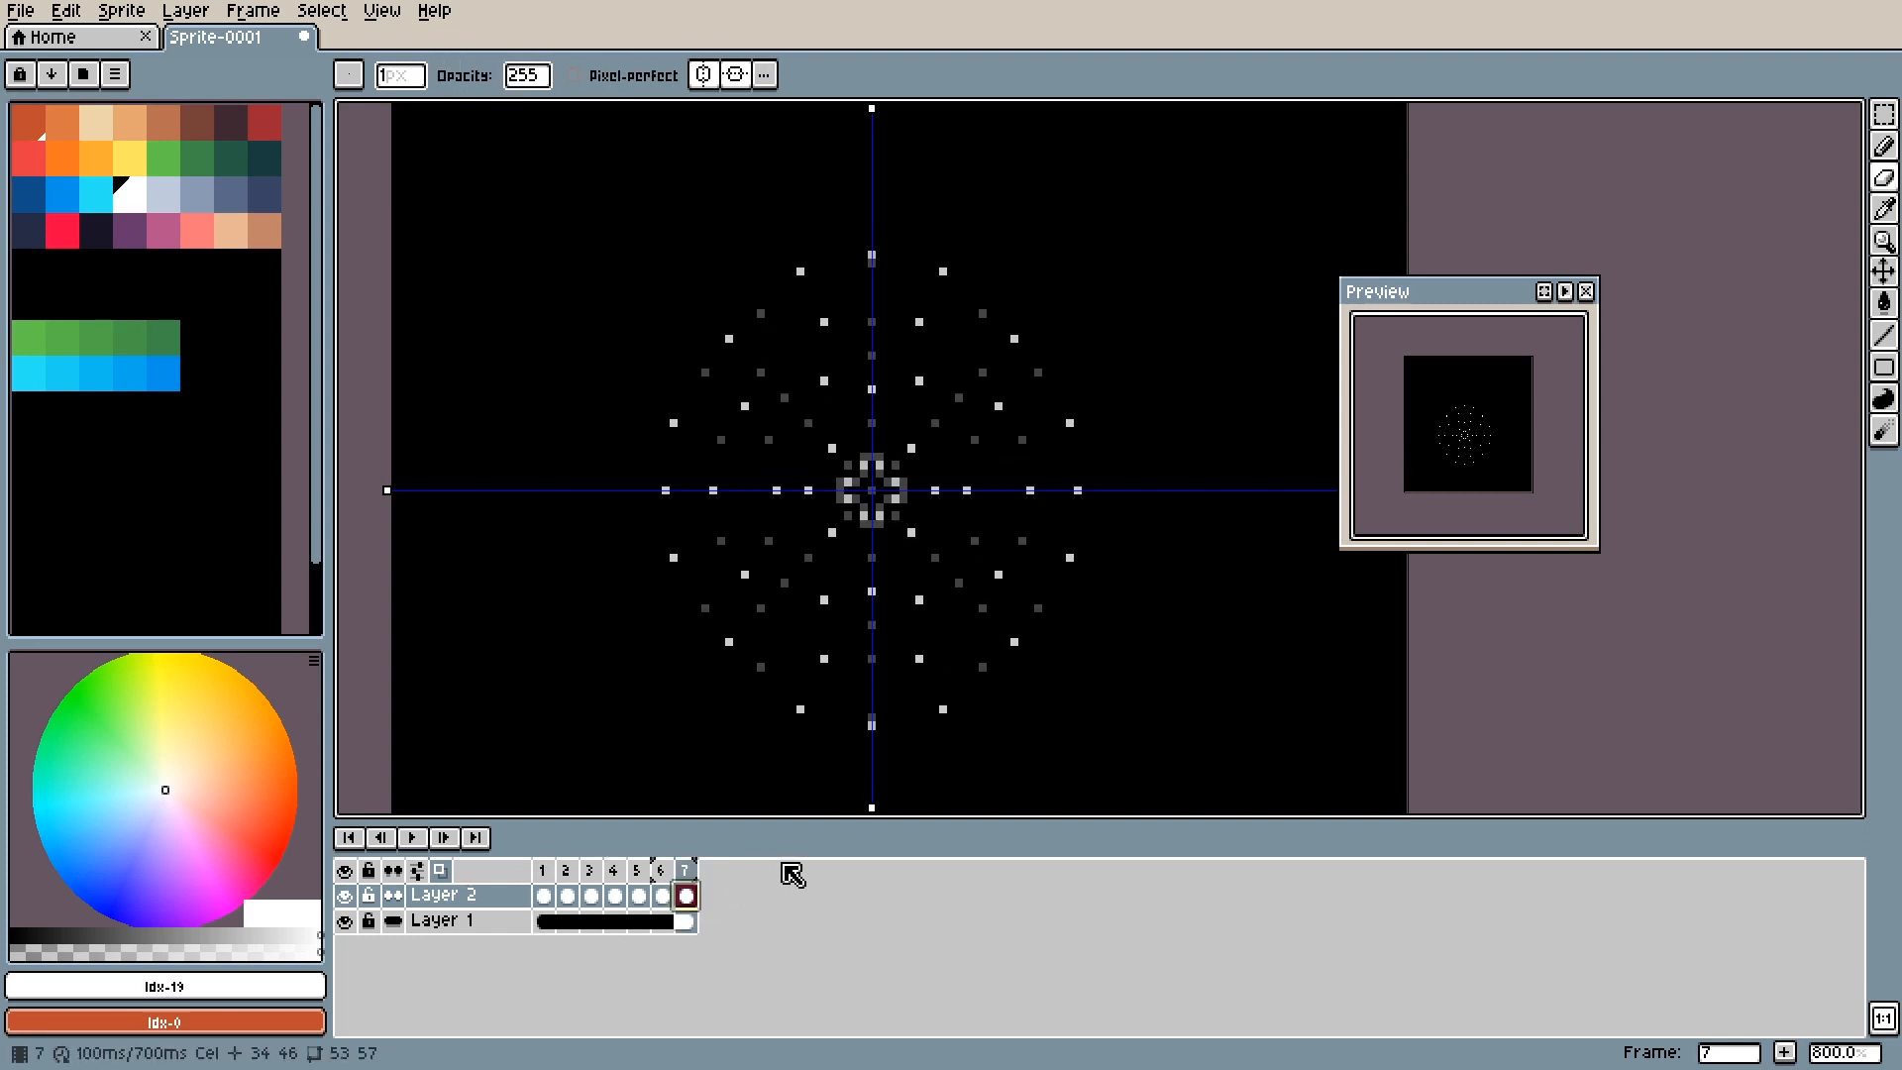
# Add an eighth frame and clear the copied burst from it.
pyautogui.hotkey('alt', 'n')
pyautogui.scroll(-1, 864, 617)
pyautogui.press('m')
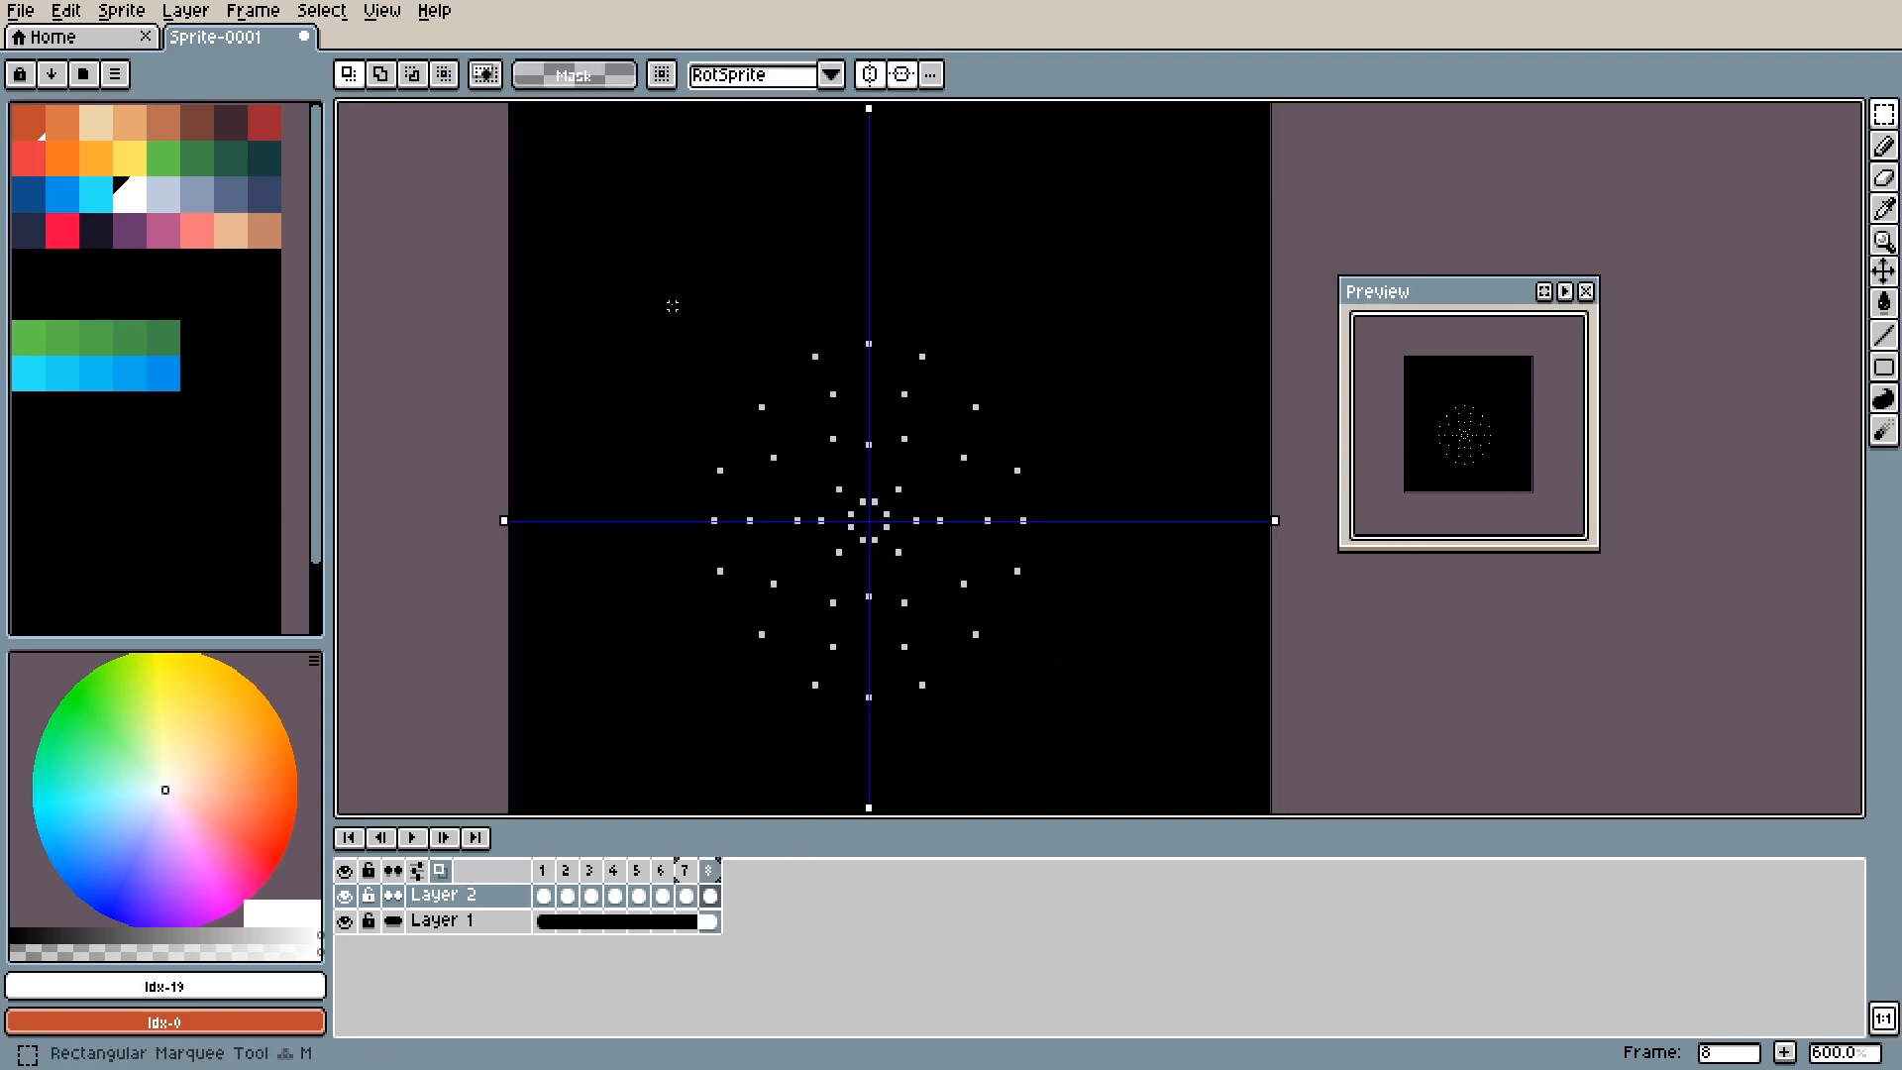
pyautogui.moveTo(670, 281); pyautogui.dragTo(1088, 704)
pyautogui.press('Delete')
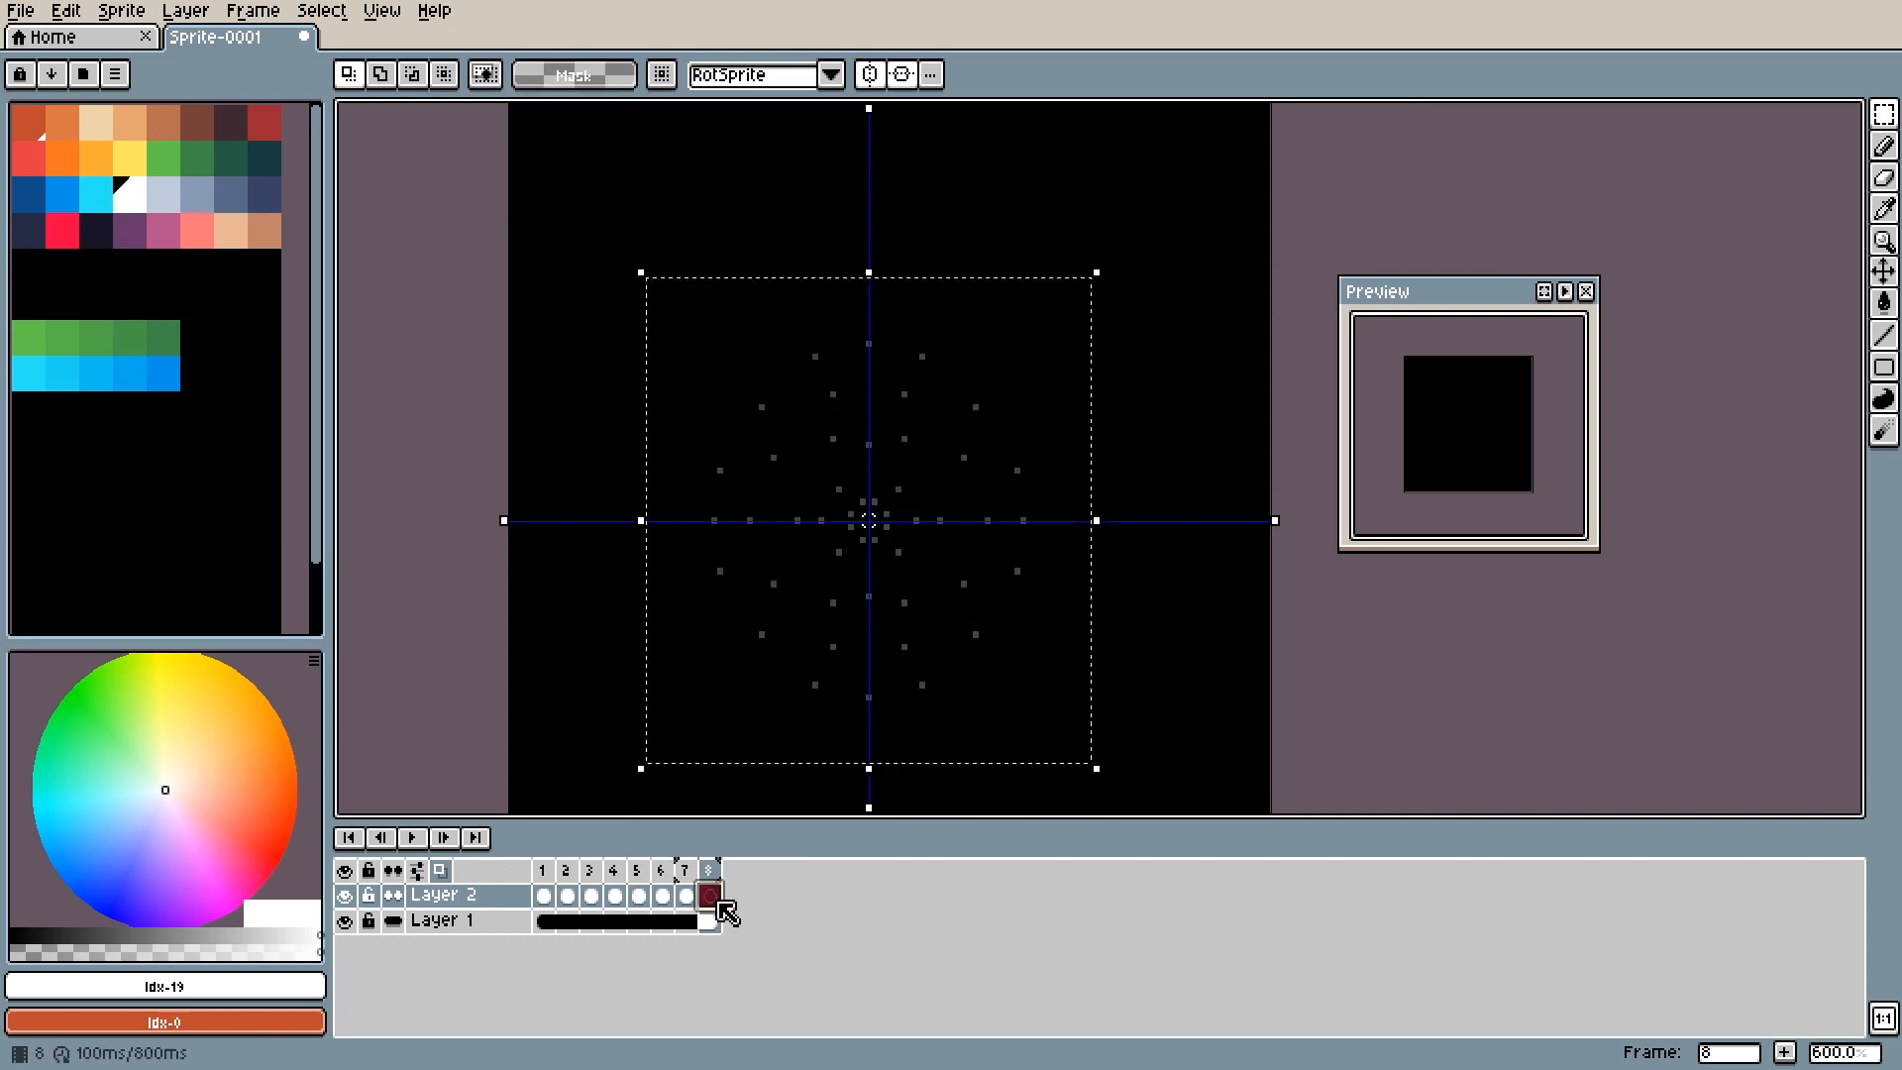
# Add seven more blank frames after frame 8, extending the animation to 15 frames.
pyautogui.hotkey('alt', 'n')
pyautogui.hotkey('alt', 'n')
pyautogui.hotkey('alt', 'n')
pyautogui.hotkey('alt', 'n')
pyautogui.hotkey('alt', 'n')
pyautogui.hotkey('alt', 'n')
pyautogui.hotkey('alt', 'n')
# Play back the 15-frame animation to check the burst and the blank pause after it.
pyautogui.click(424, 840)
pyautogui.scroll(-3, 951, 625)
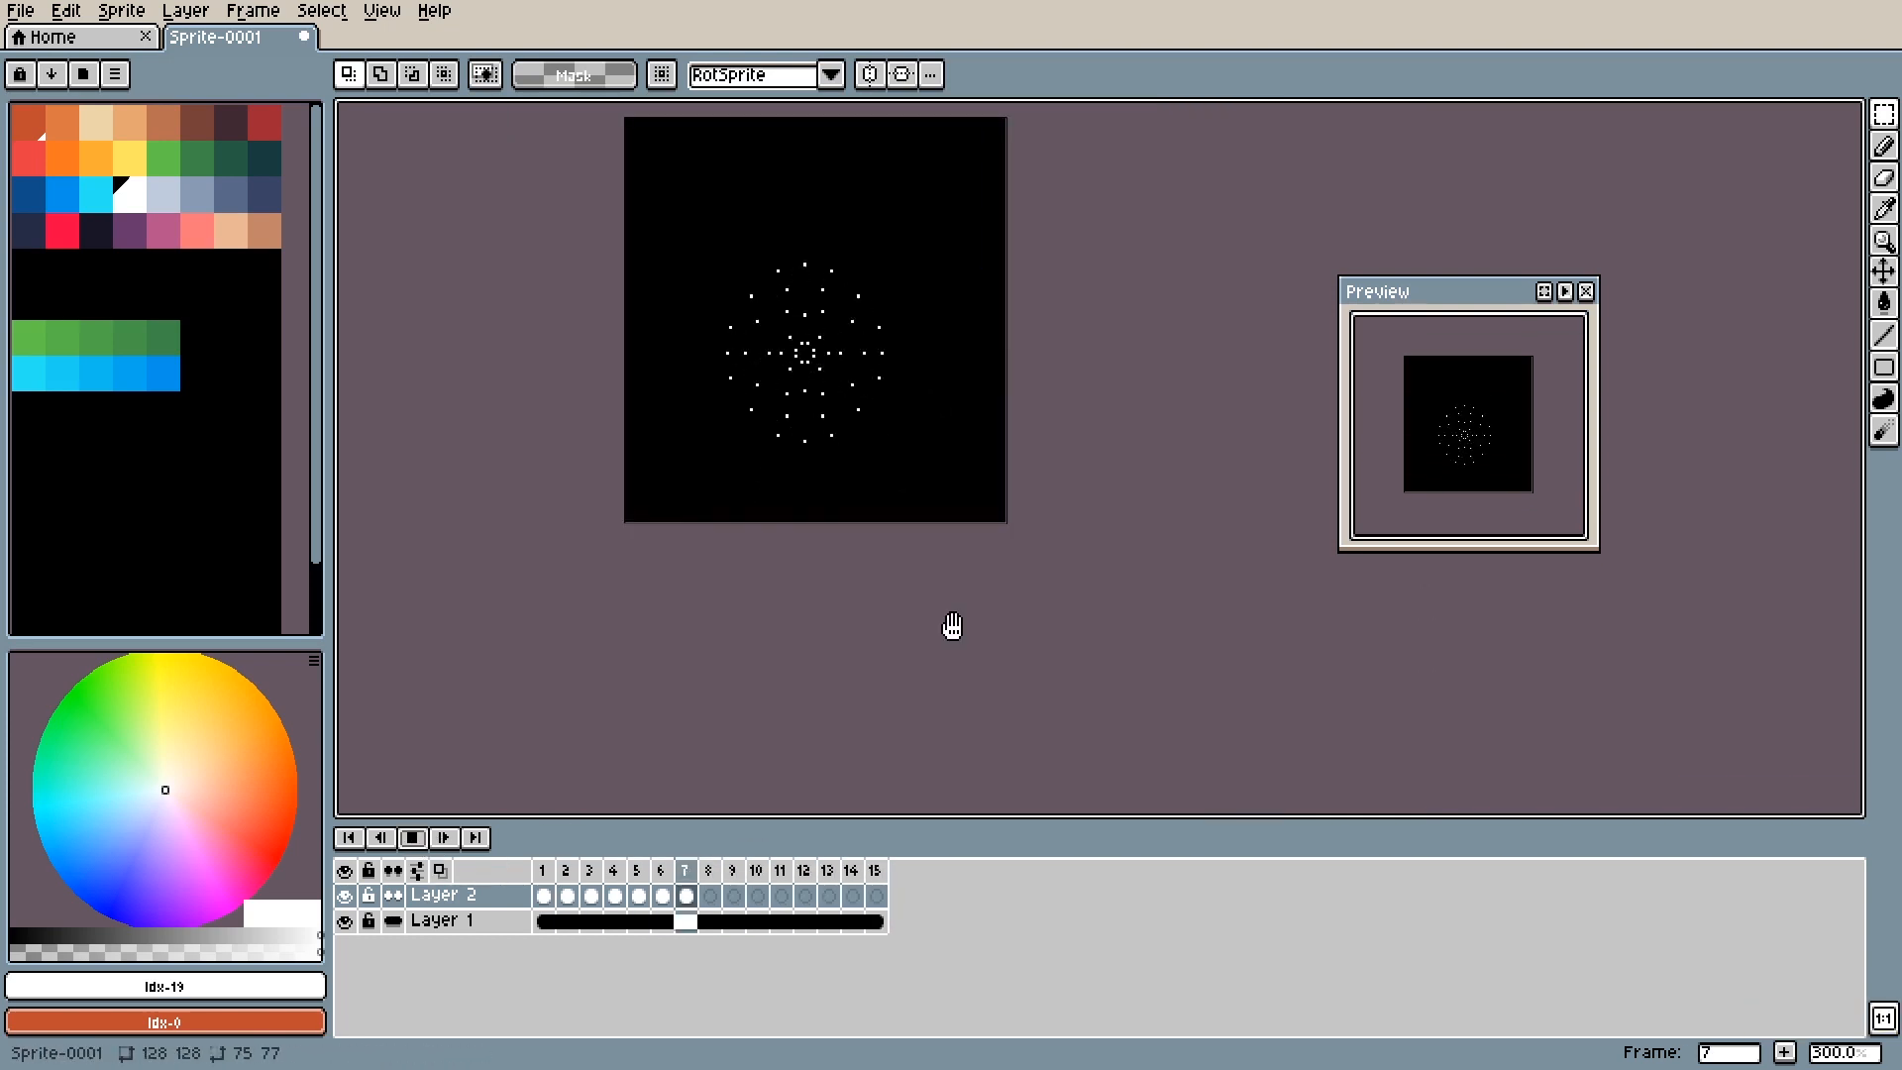
pyautogui.moveTo(951, 625); pyautogui.dragTo(1021, 722)
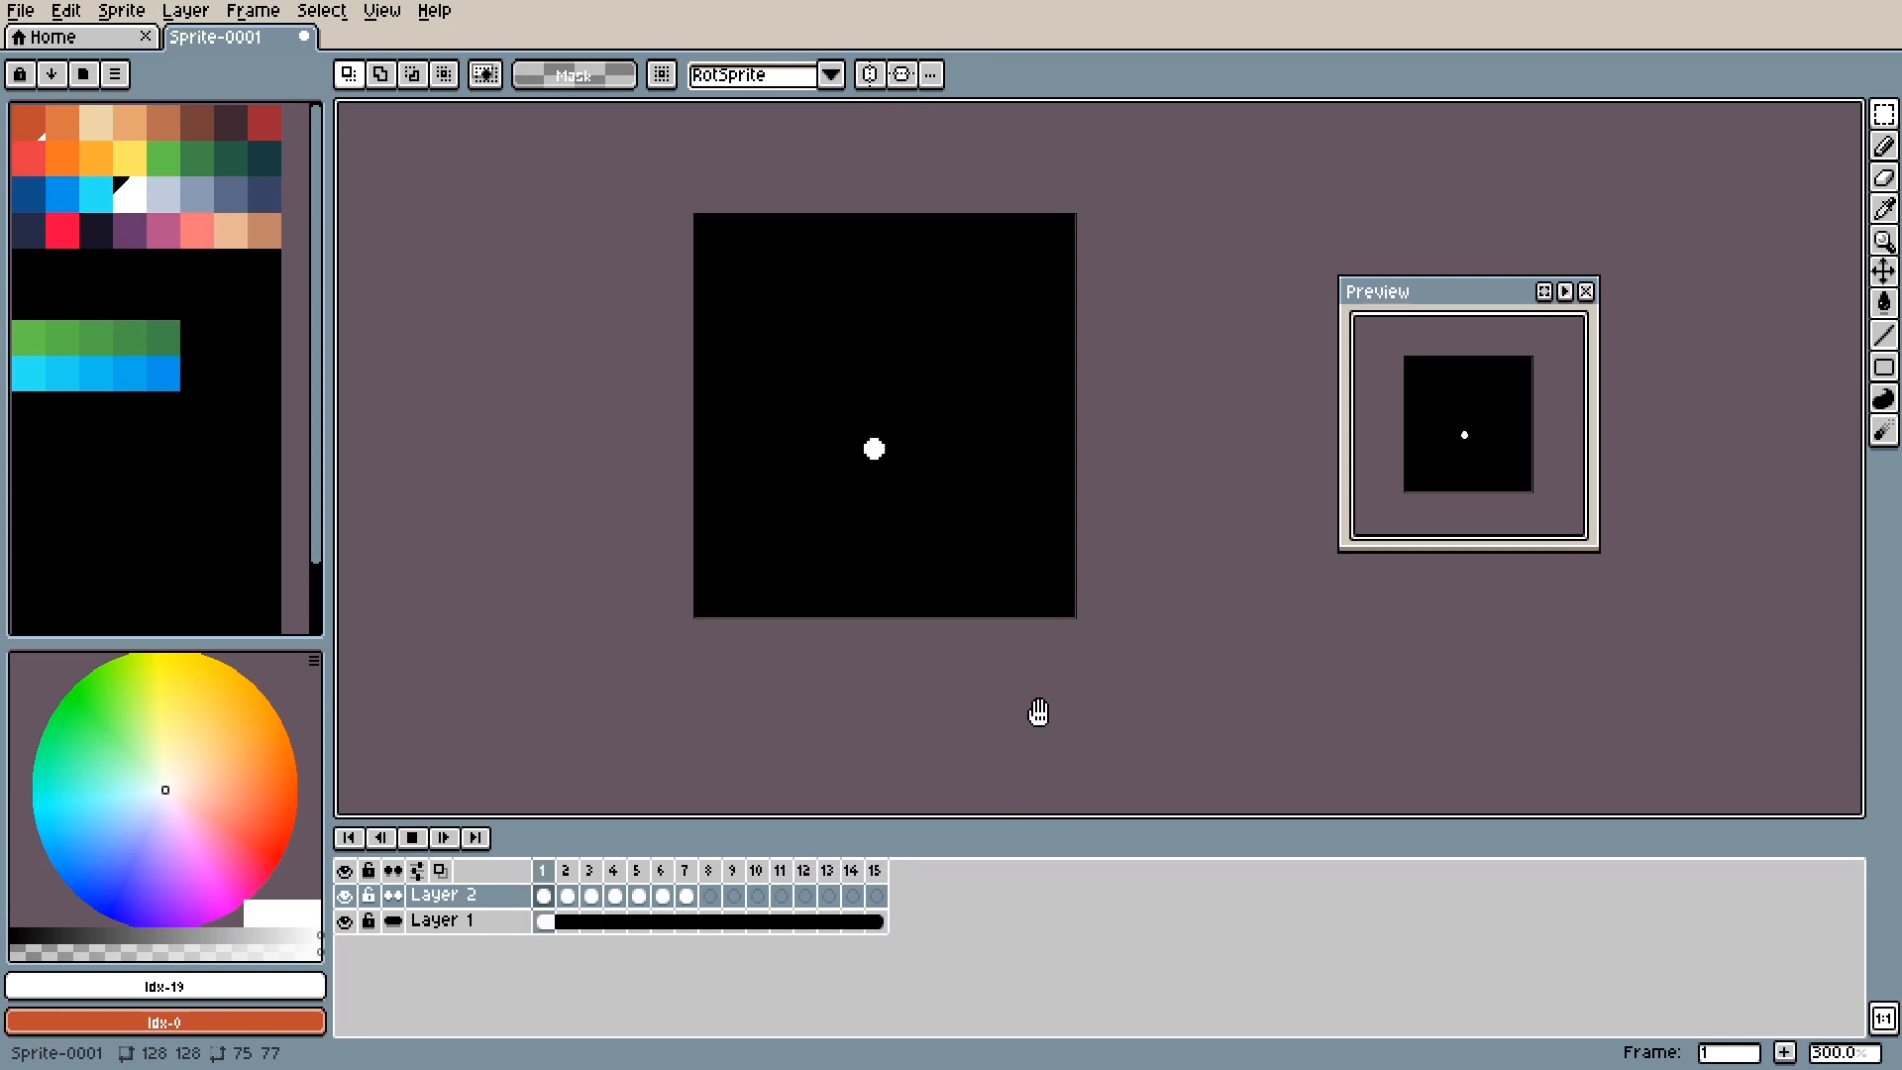
pyautogui.click(412, 838)
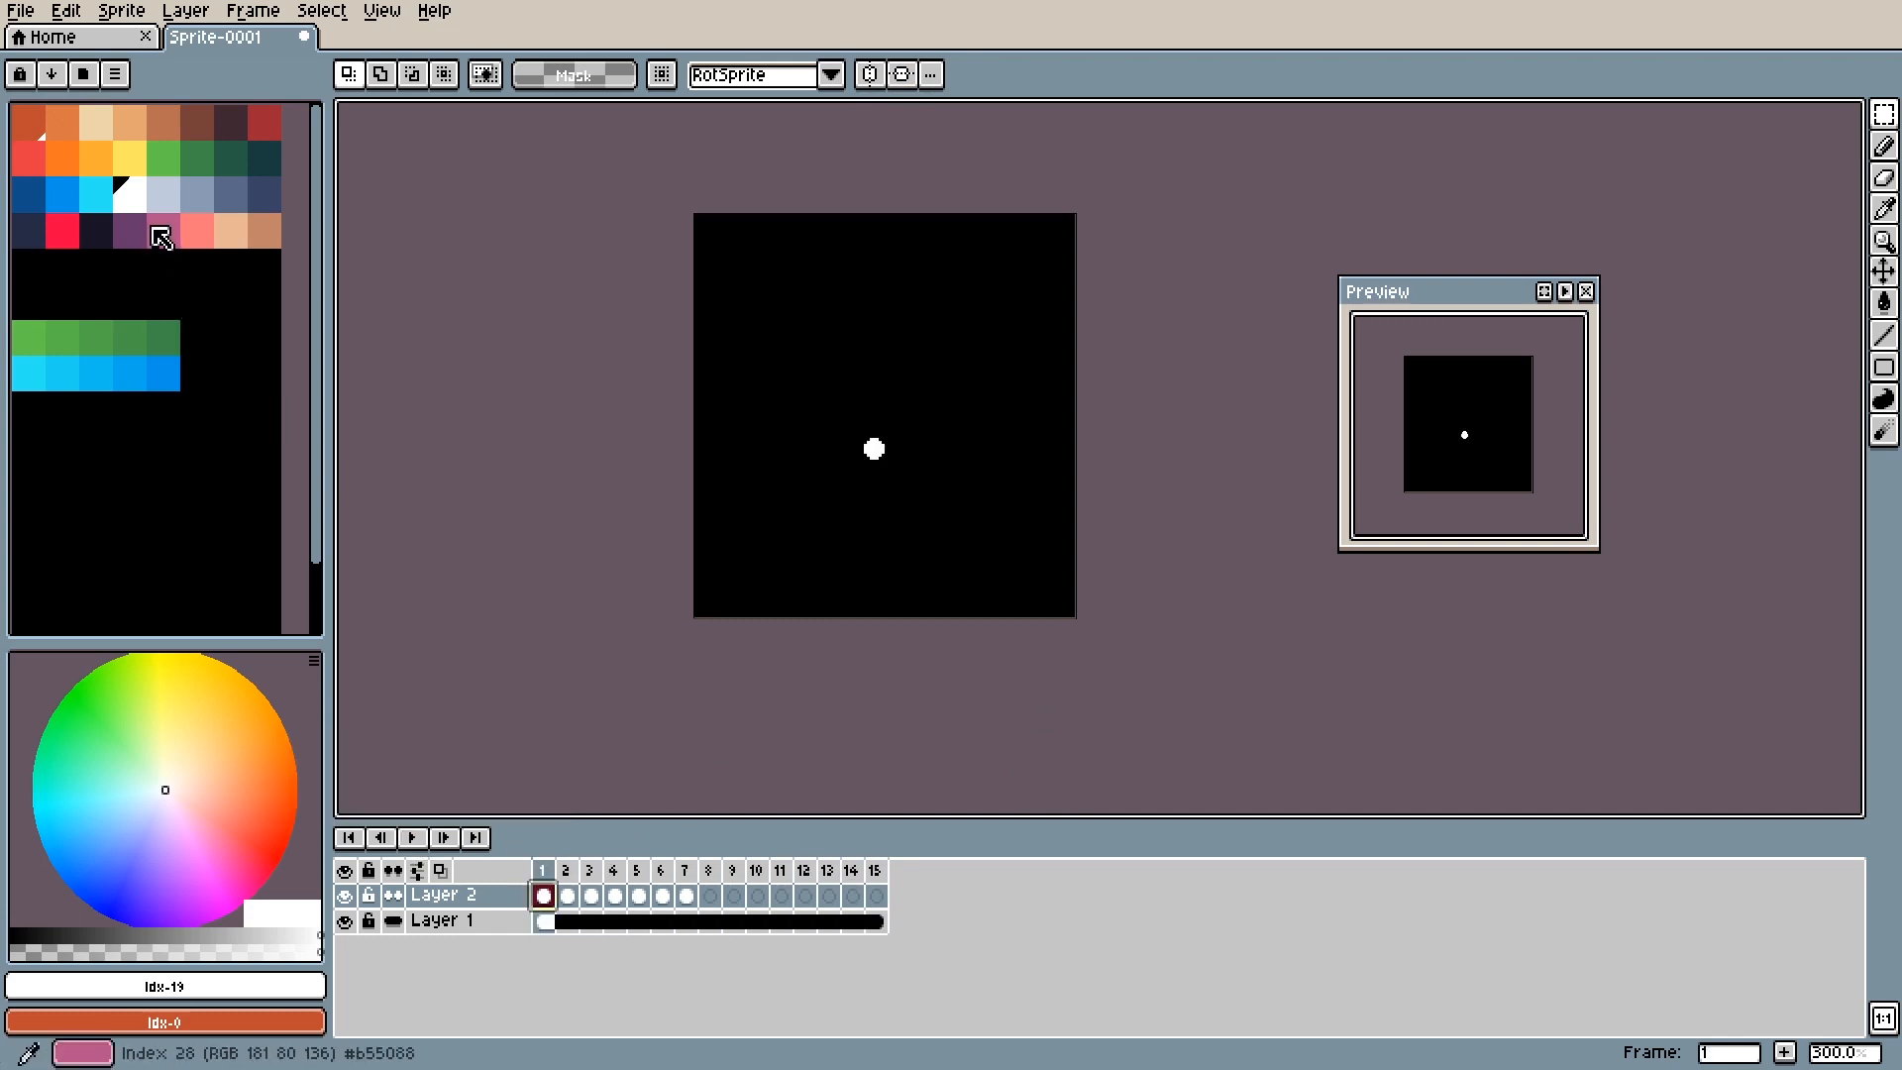
# Choose a dark green (hue 122, saturation 100, value 78) and fill the entire white burst on frame 2 with it.
pyautogui.moveTo(708, 534); pyautogui.dragTo(655, 568)
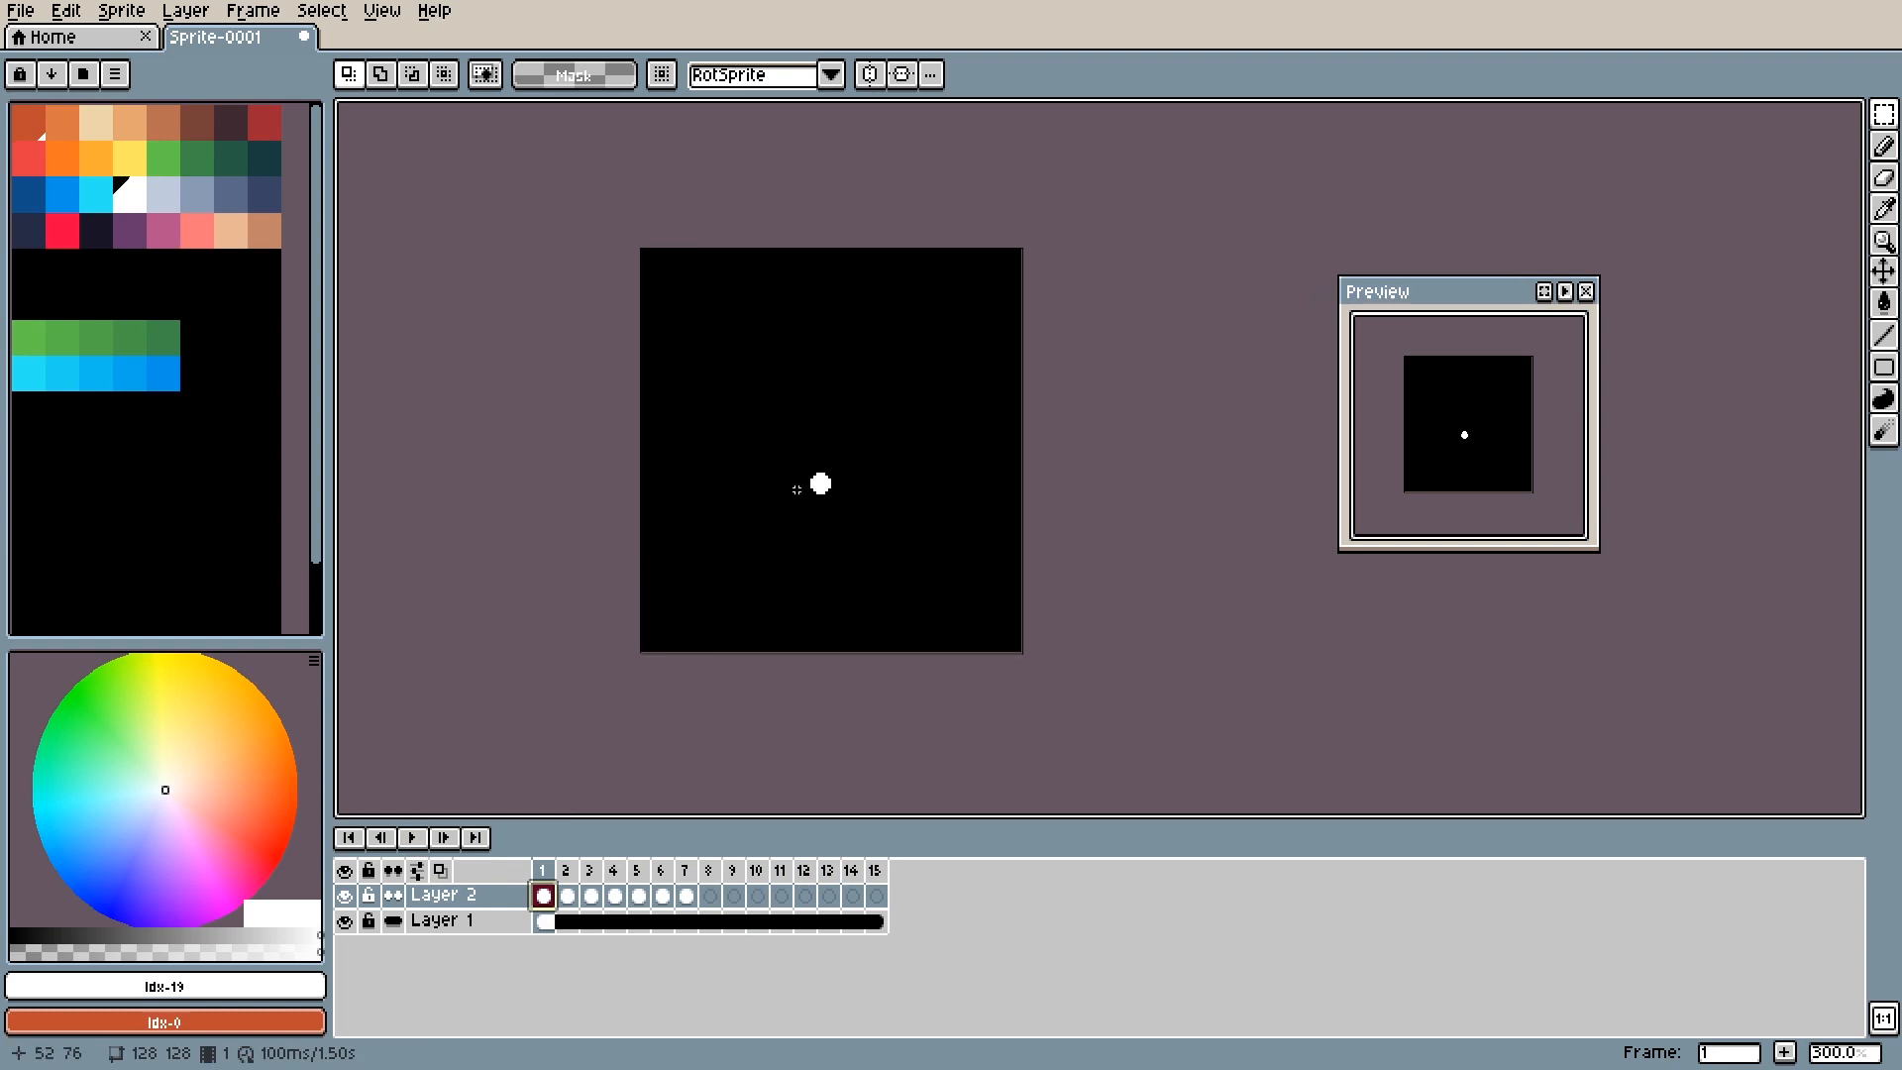
pyautogui.scroll(3, 796, 518)
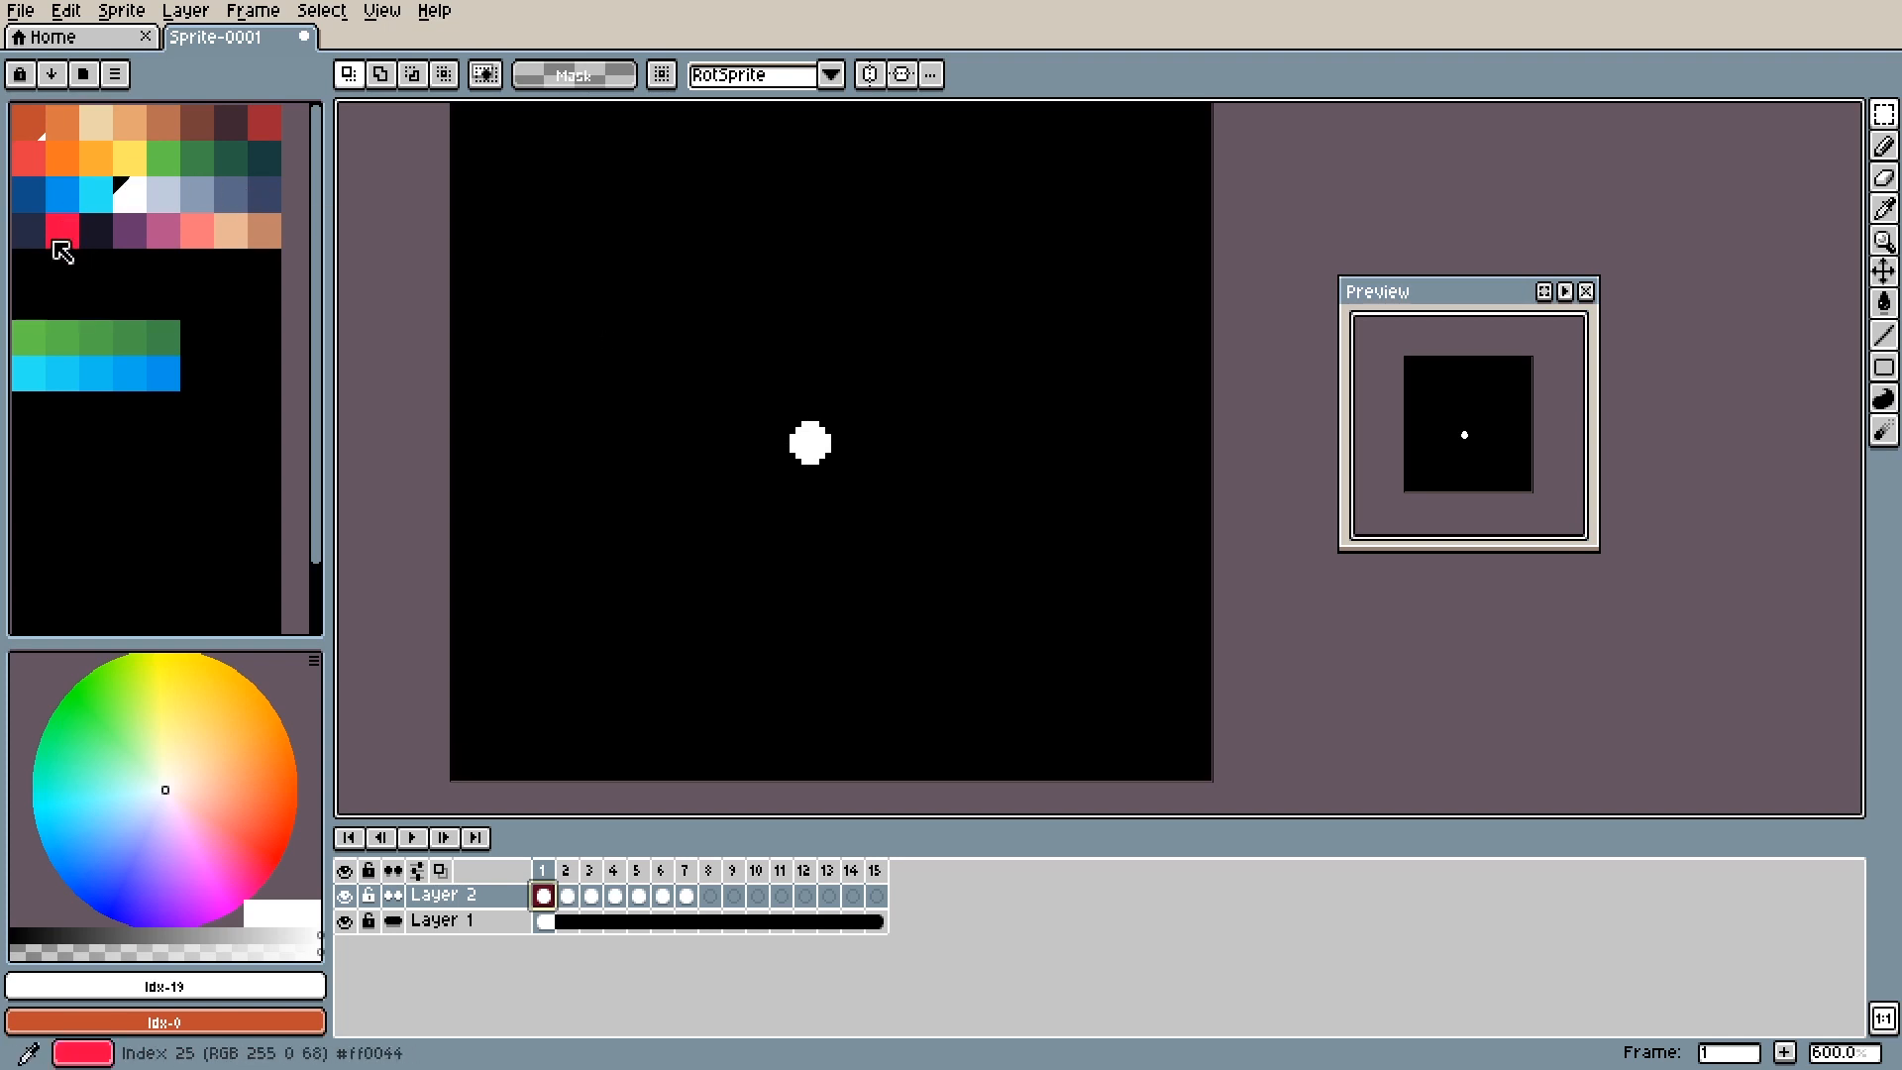
pyautogui.click(164, 158)
pyautogui.moveTo(119, 715); pyautogui.dragTo(111, 707)
pyautogui.moveTo(111, 707); pyautogui.dragTo(73, 695)
pyautogui.press('g')
pyautogui.press('Right')
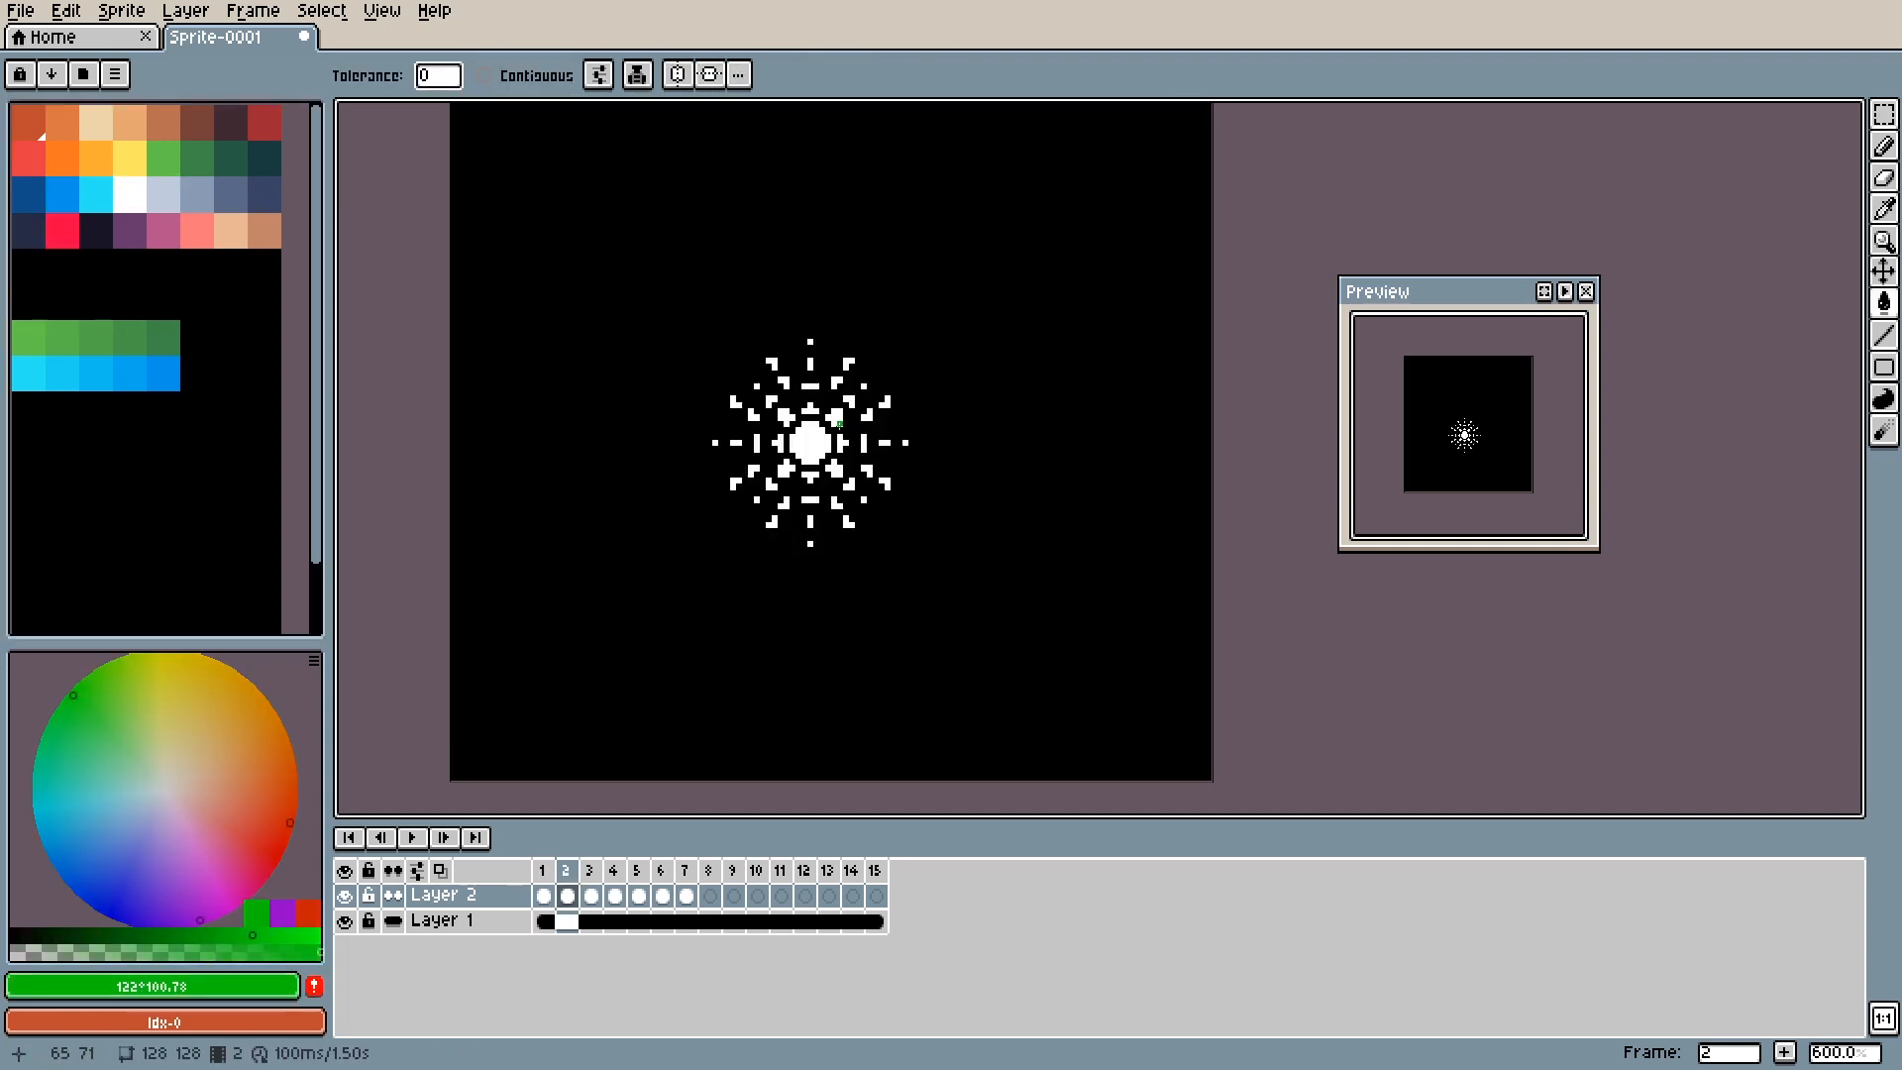
pyautogui.click(837, 420)
# Fill the white bursts on the following frames through frame 5 with the same green, and return to frame 2.
pyautogui.press('Right')
pyautogui.press('Right')
pyautogui.press('Right')
pyautogui.press('Right')
pyautogui.press('Right')
pyautogui.press('Right')
pyautogui.press('Left')
pyautogui.press('Left')
pyautogui.press('Left')
pyautogui.press('Left')
pyautogui.press('Left')
pyautogui.press('Left')
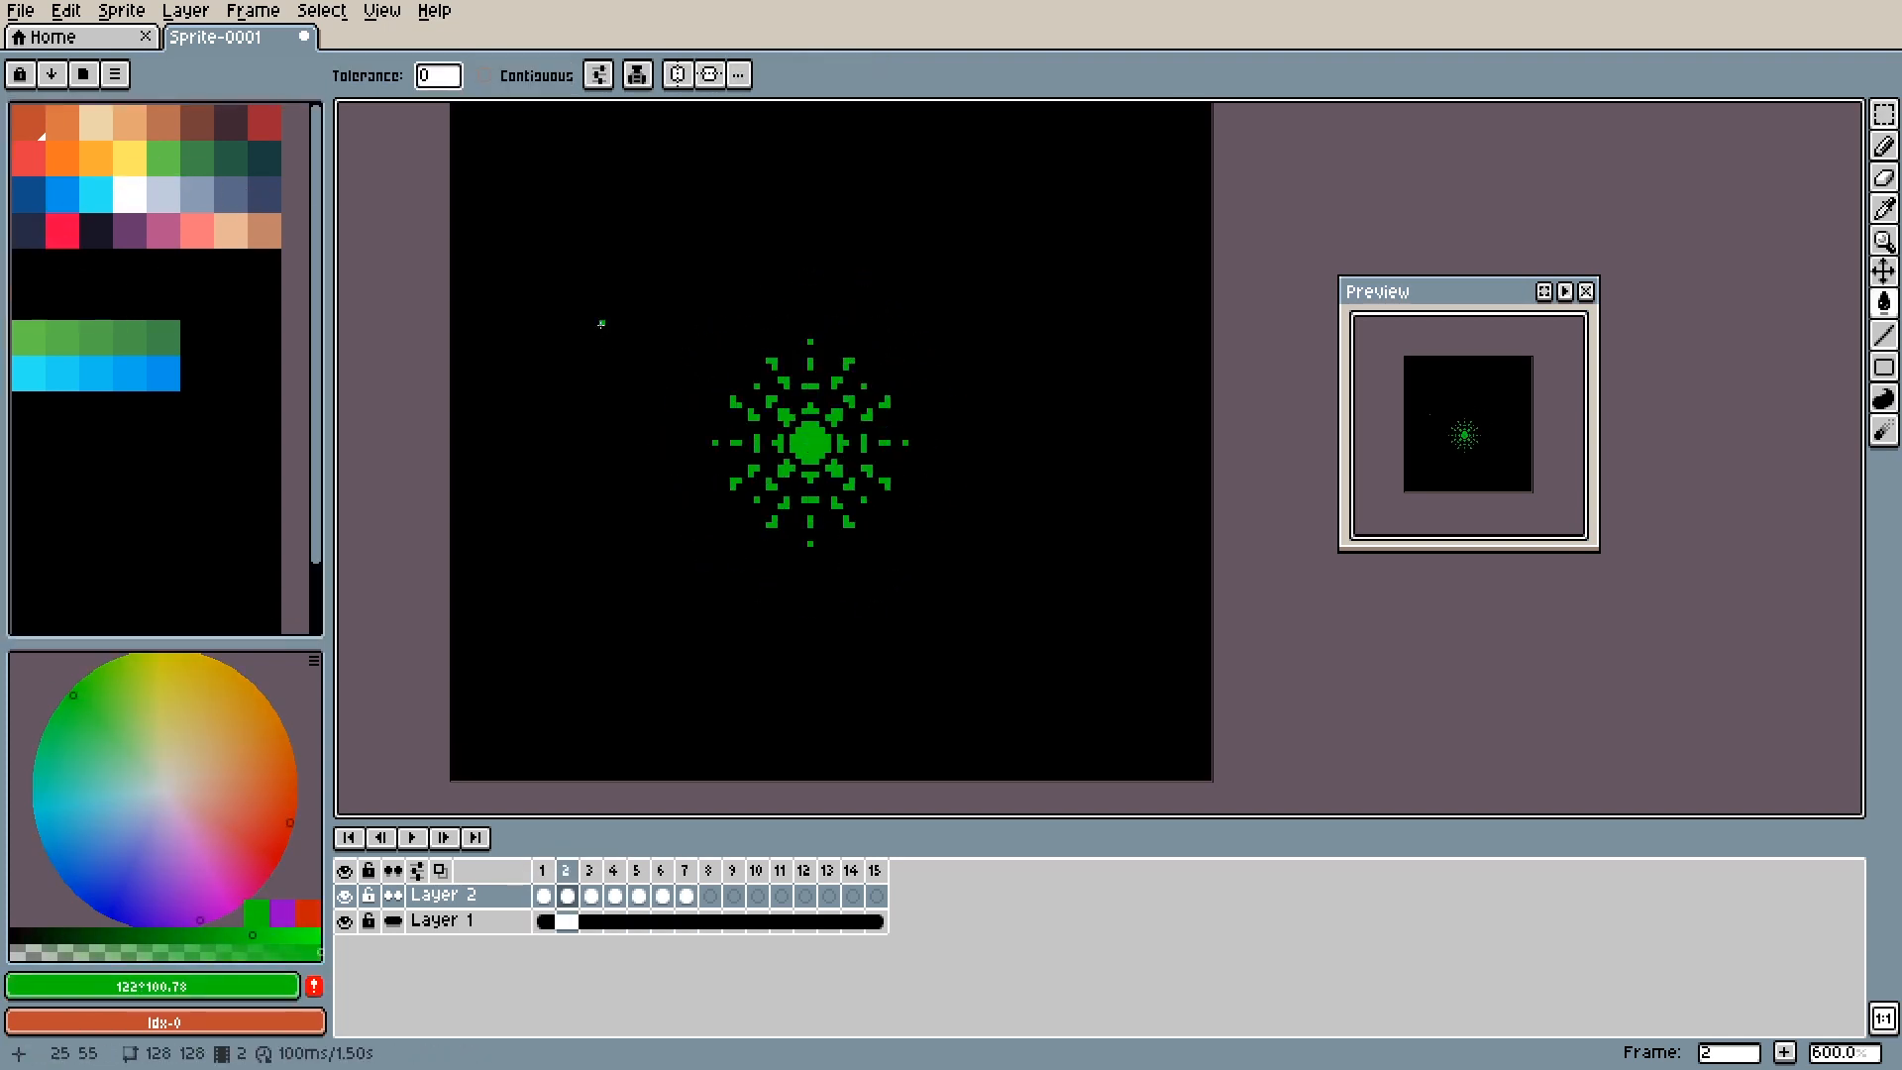
# Recolour the core and inner pieces of frame 2's burst yellow, with horizontal and vertical symmetry turned on.
pyautogui.click(130, 159)
pyautogui.press('b')
pyautogui.scroll(1, 816, 430)
pyautogui.moveTo(809, 382); pyautogui.dragTo(821, 394)
pyautogui.click(618, 74)
pyautogui.click(650, 75)
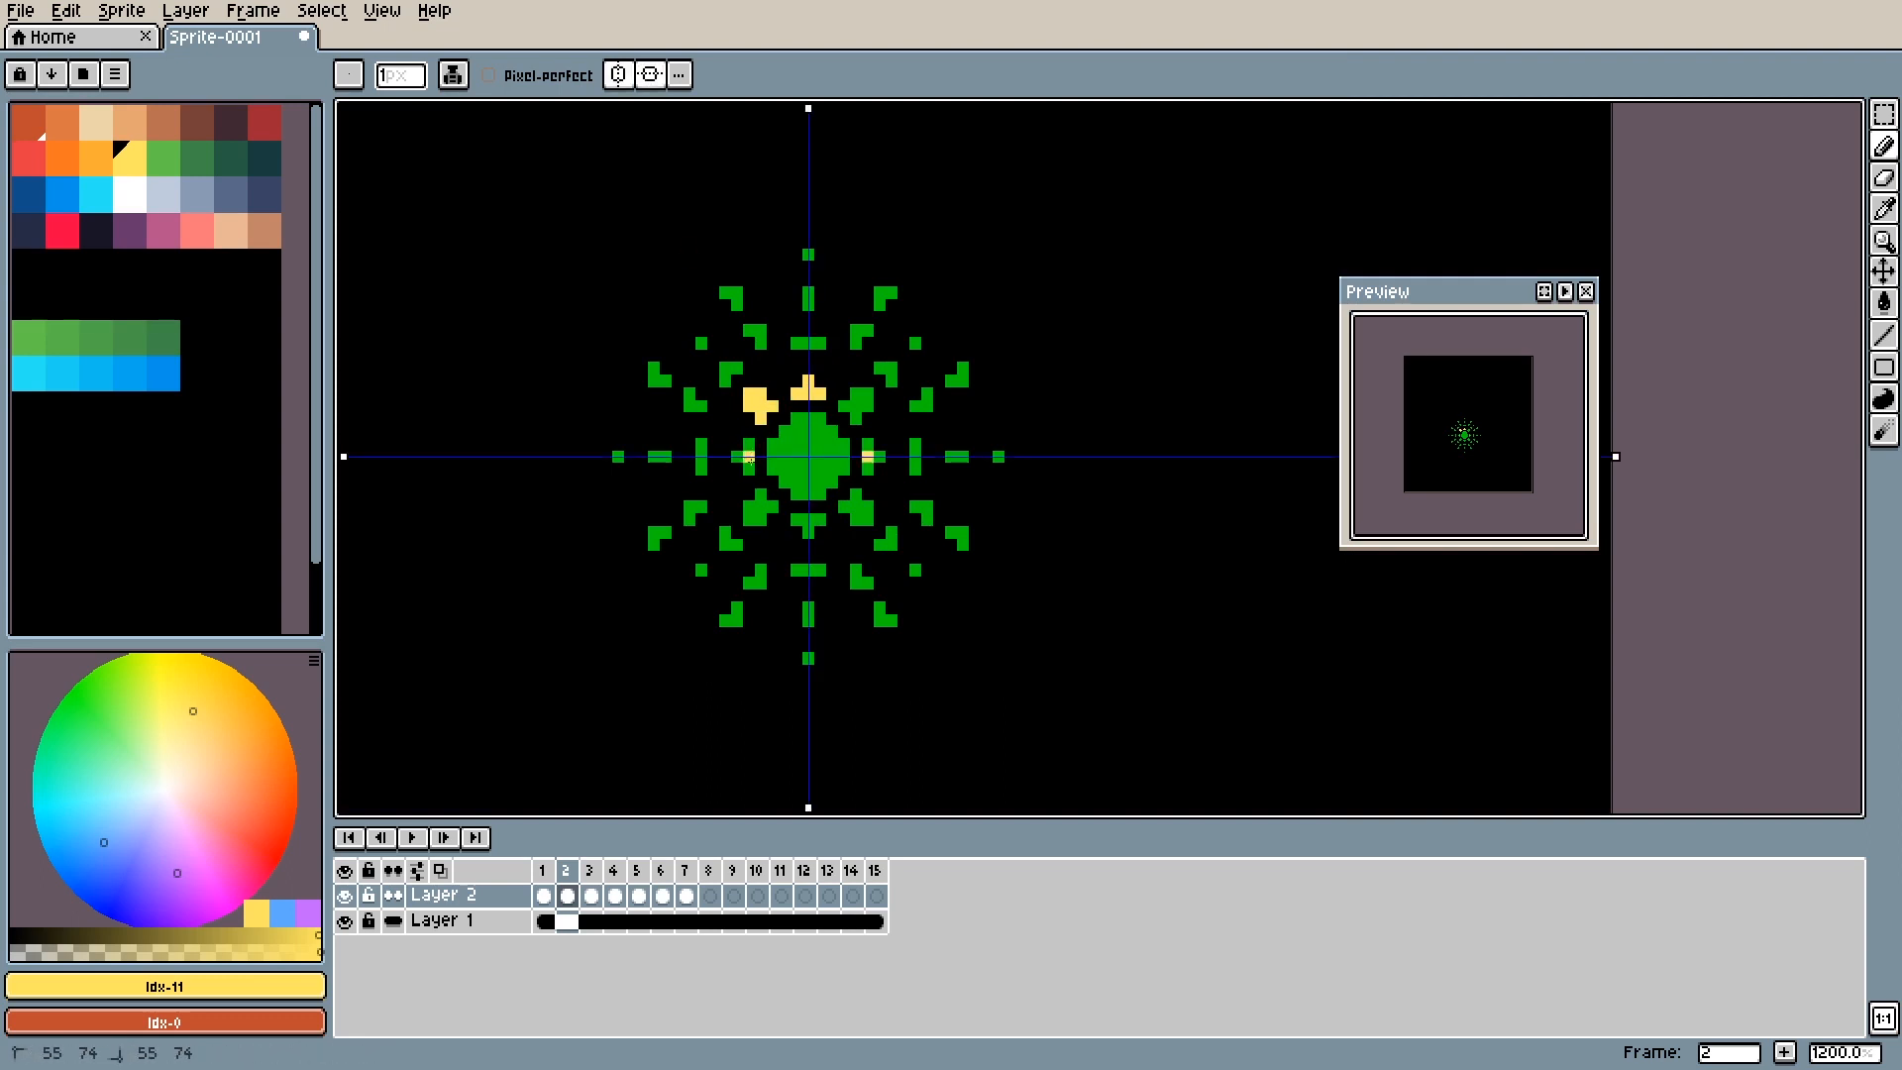
pyautogui.press('g')
pyautogui.moveTo(748, 457); pyautogui.dragTo(784, 456)
pyautogui.click(754, 401)
pyautogui.press('b')
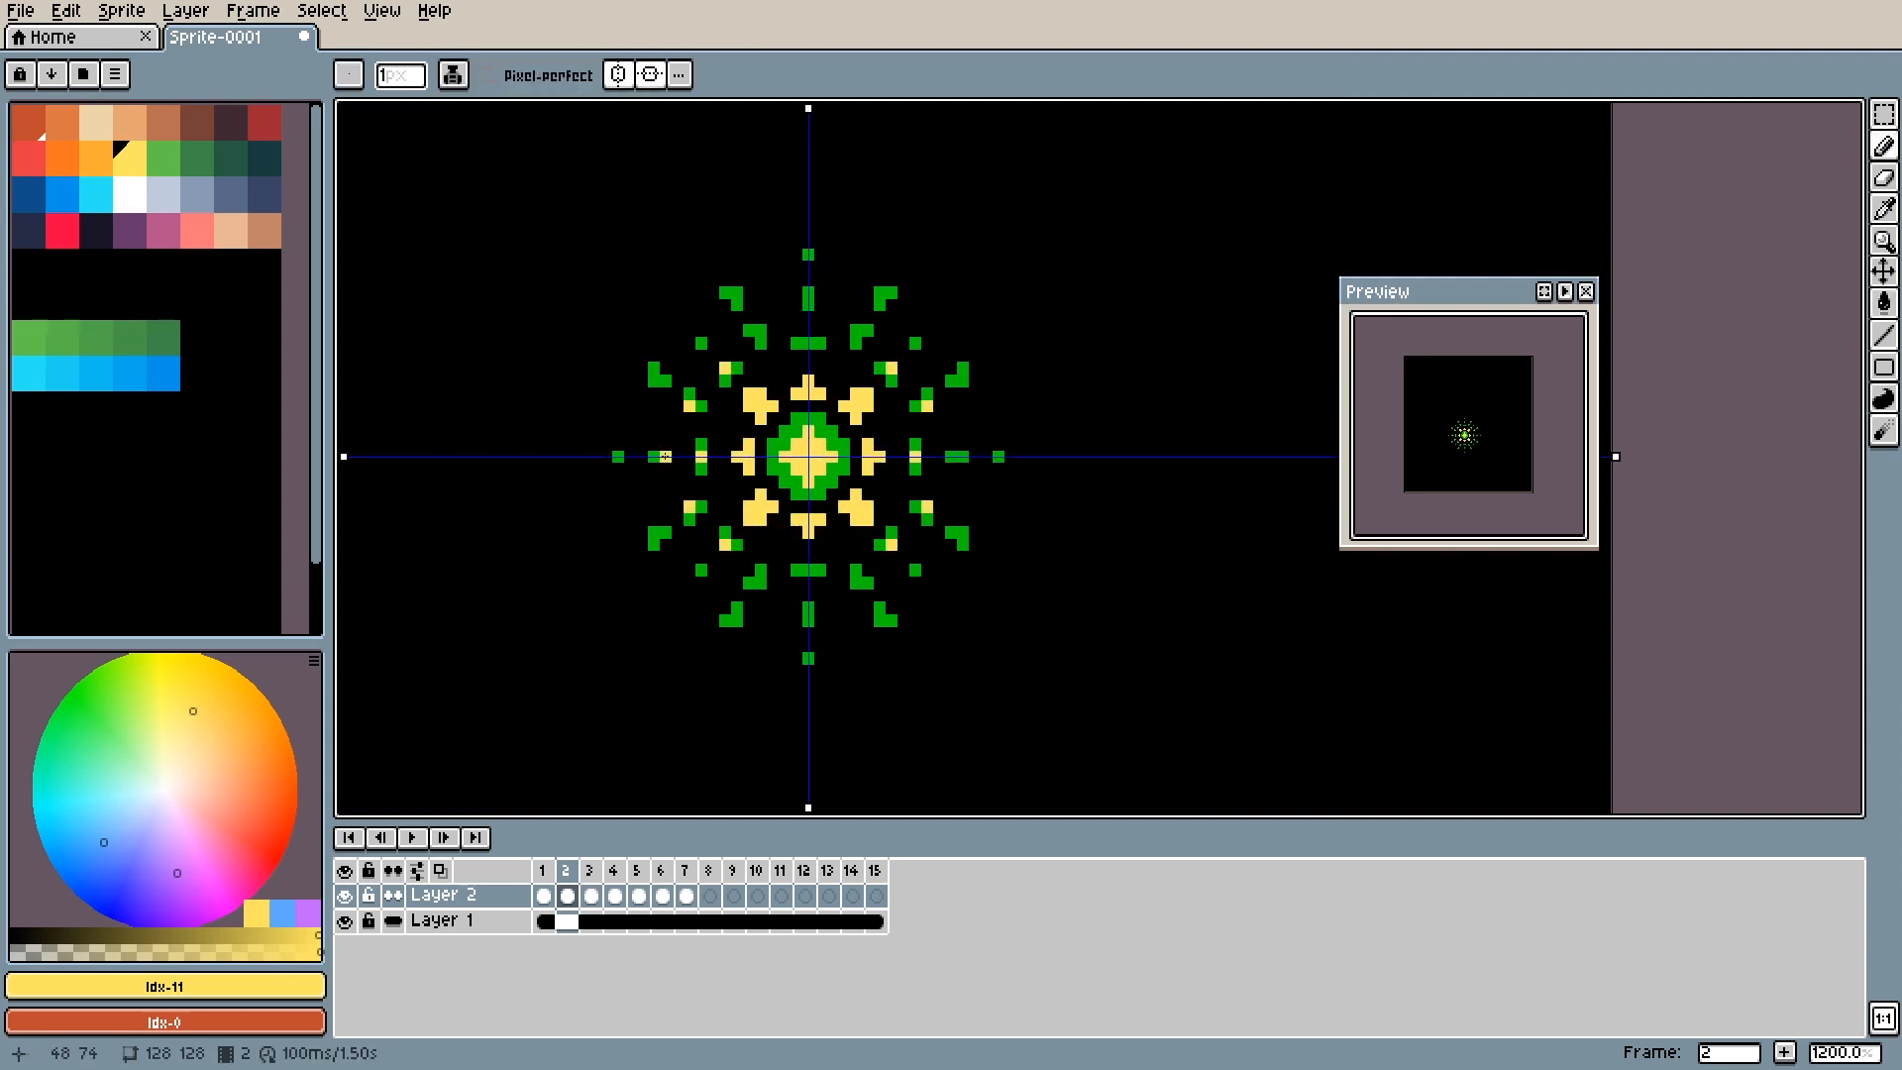
# Fill the core and selected inner and middle pieces of frame 3's green burst with yellow.
pyautogui.press('Right')
pyautogui.press('g')
pyautogui.click(791, 437)
pyautogui.click(743, 381)
pyautogui.click(725, 456)
pyautogui.click(648, 419)
pyautogui.click(699, 339)
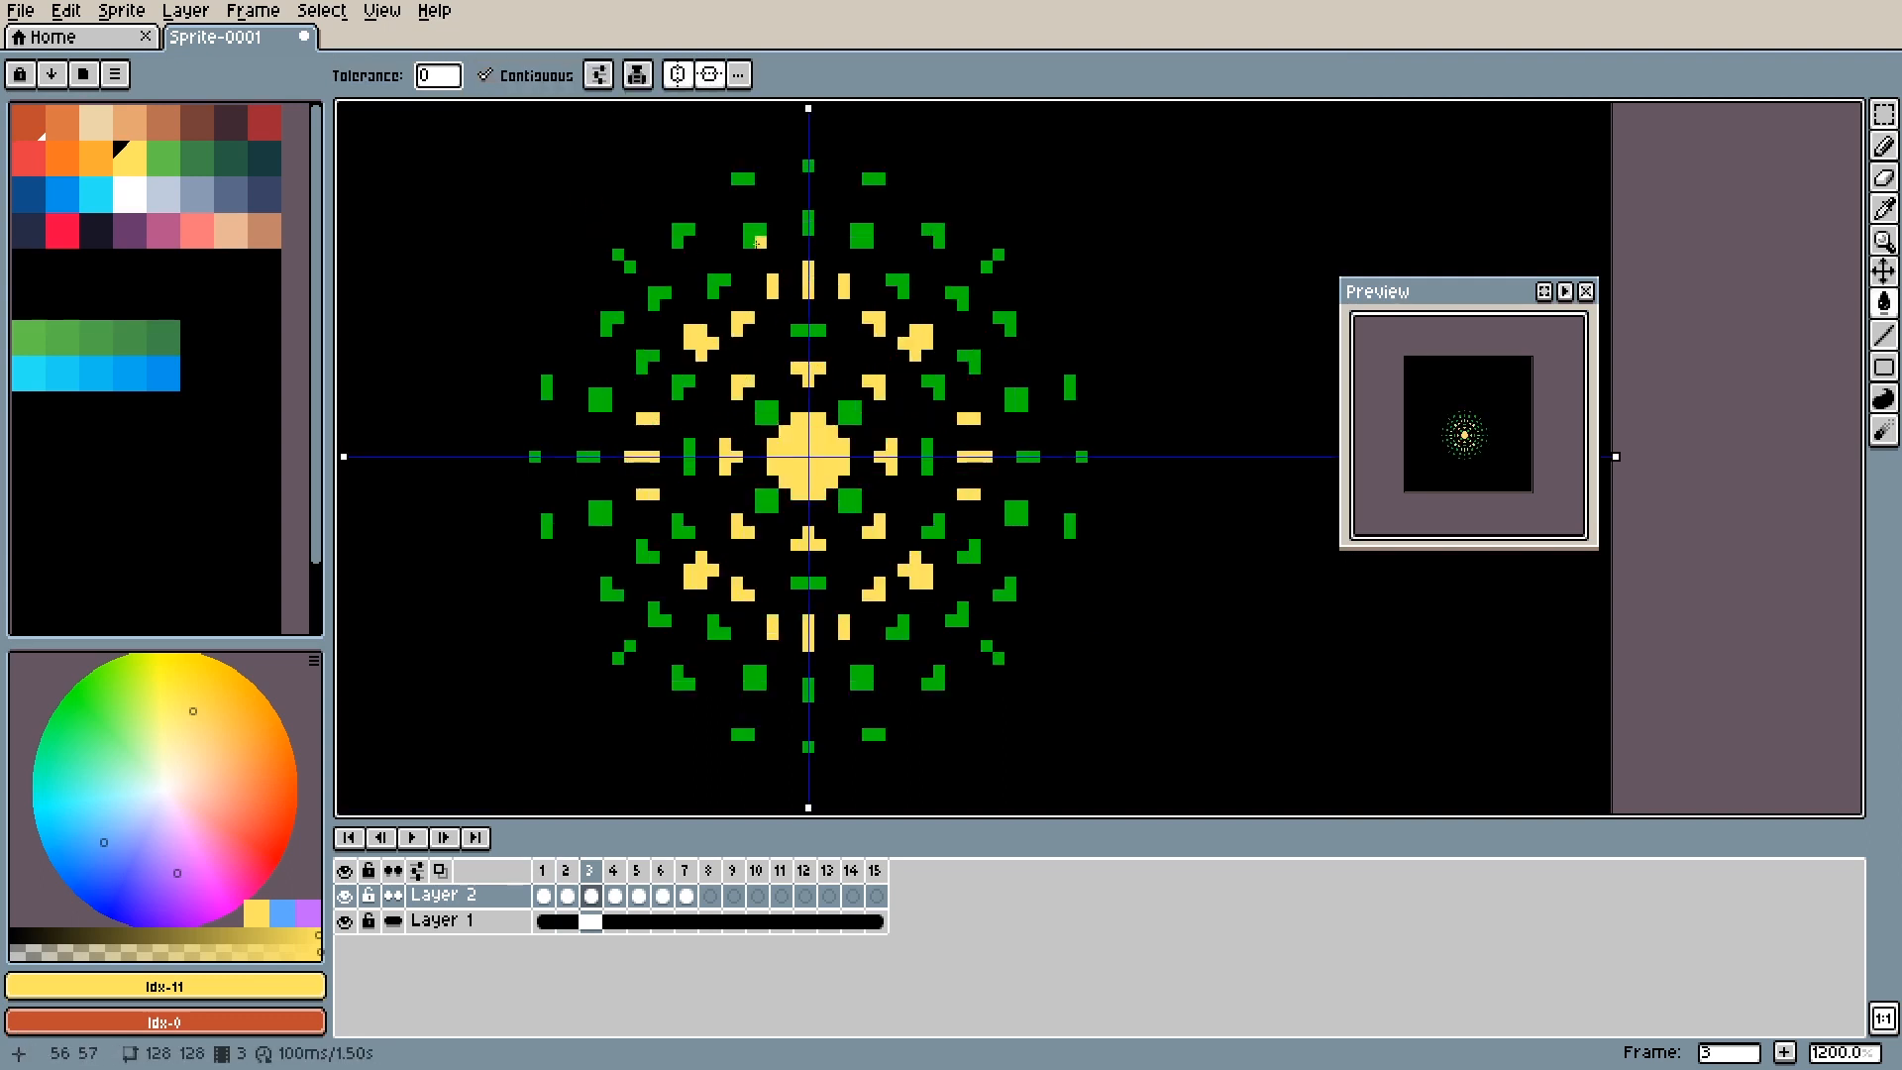
pyautogui.click(759, 242)
# Fill frame 4's central ring and its inner and middle pieces with yellow.
pyautogui.press('Right')
pyautogui.click(782, 432)
pyautogui.click(733, 378)
pyautogui.click(804, 367)
pyautogui.click(801, 318)
pyautogui.click(725, 452)
pyautogui.click(680, 452)
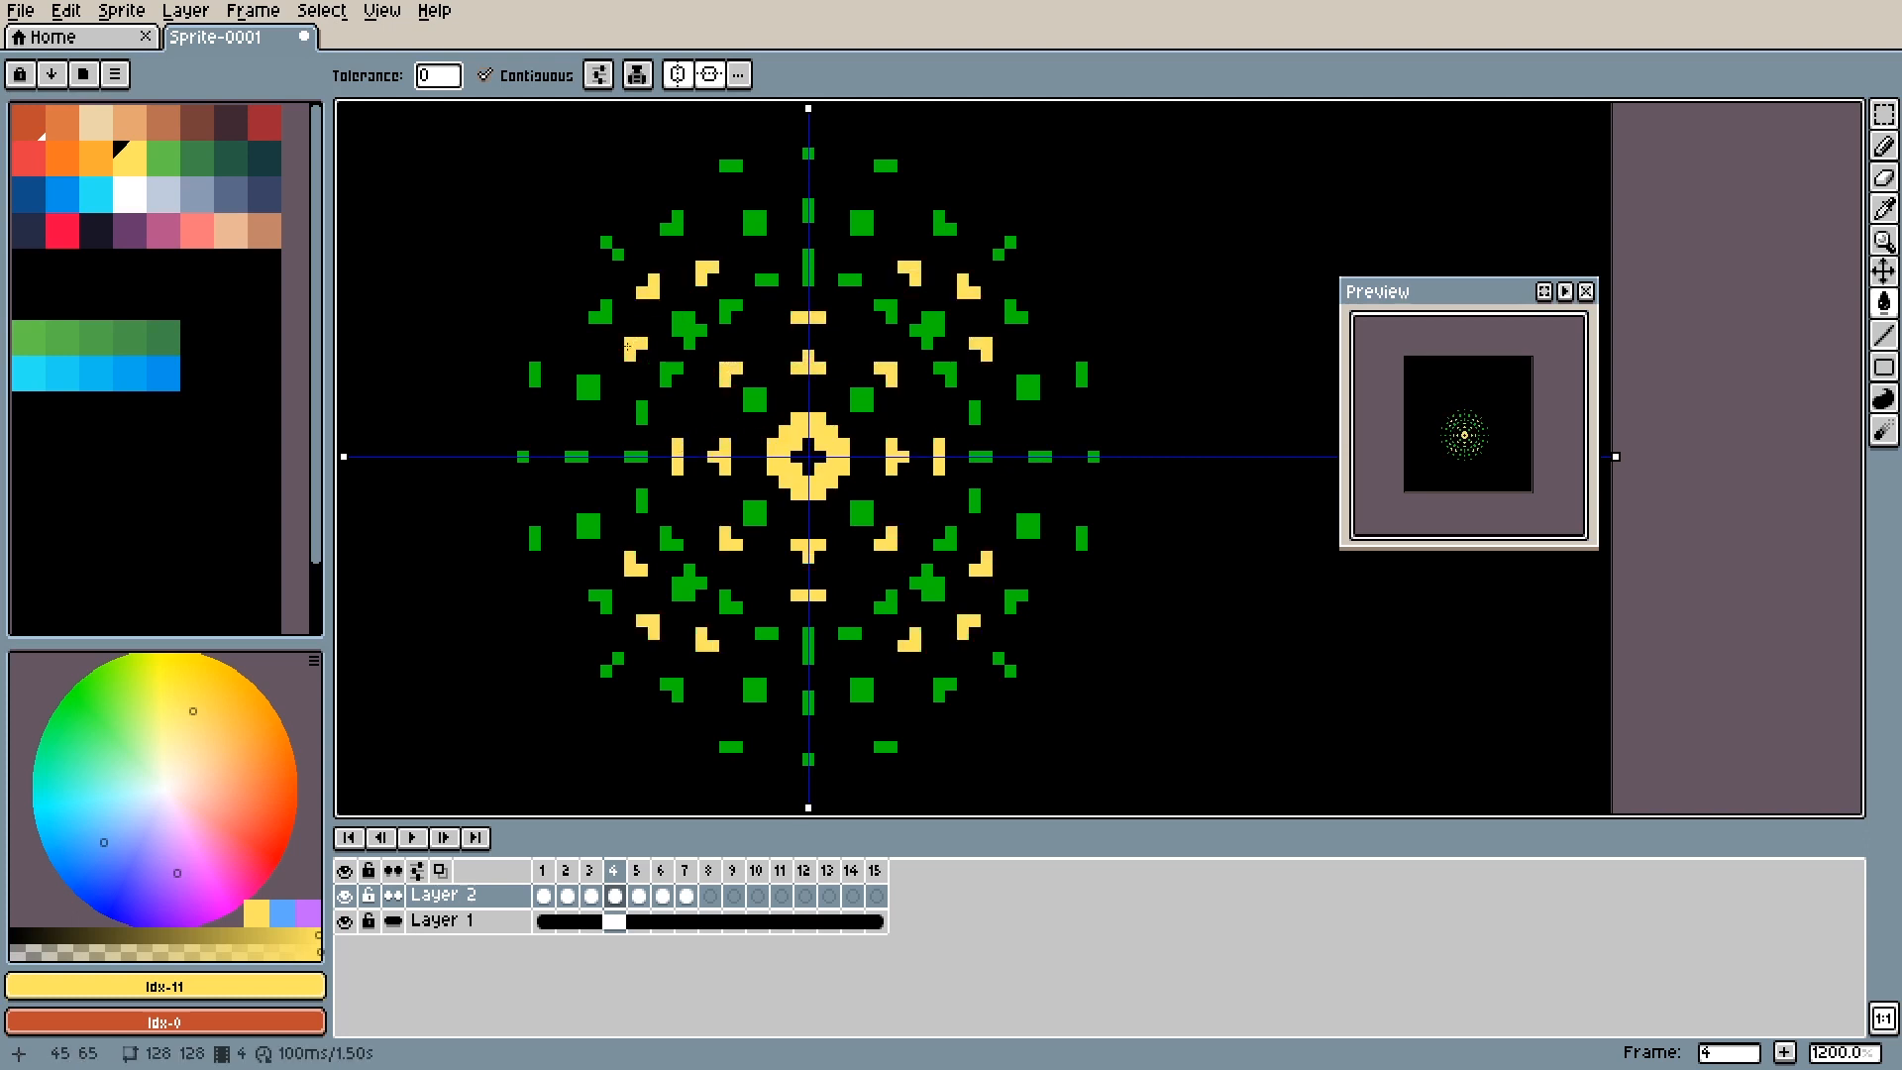
# Fill frame 4's outer squares and its remaining bars along both axes with yellow, leaving the outermost pieces green.
pyautogui.click(759, 228)
pyautogui.press('Left')
pyautogui.press('Right')
pyautogui.click(671, 370)
pyautogui.click(642, 412)
pyautogui.click(633, 457)
pyautogui.click(809, 270)
pyautogui.press('b')
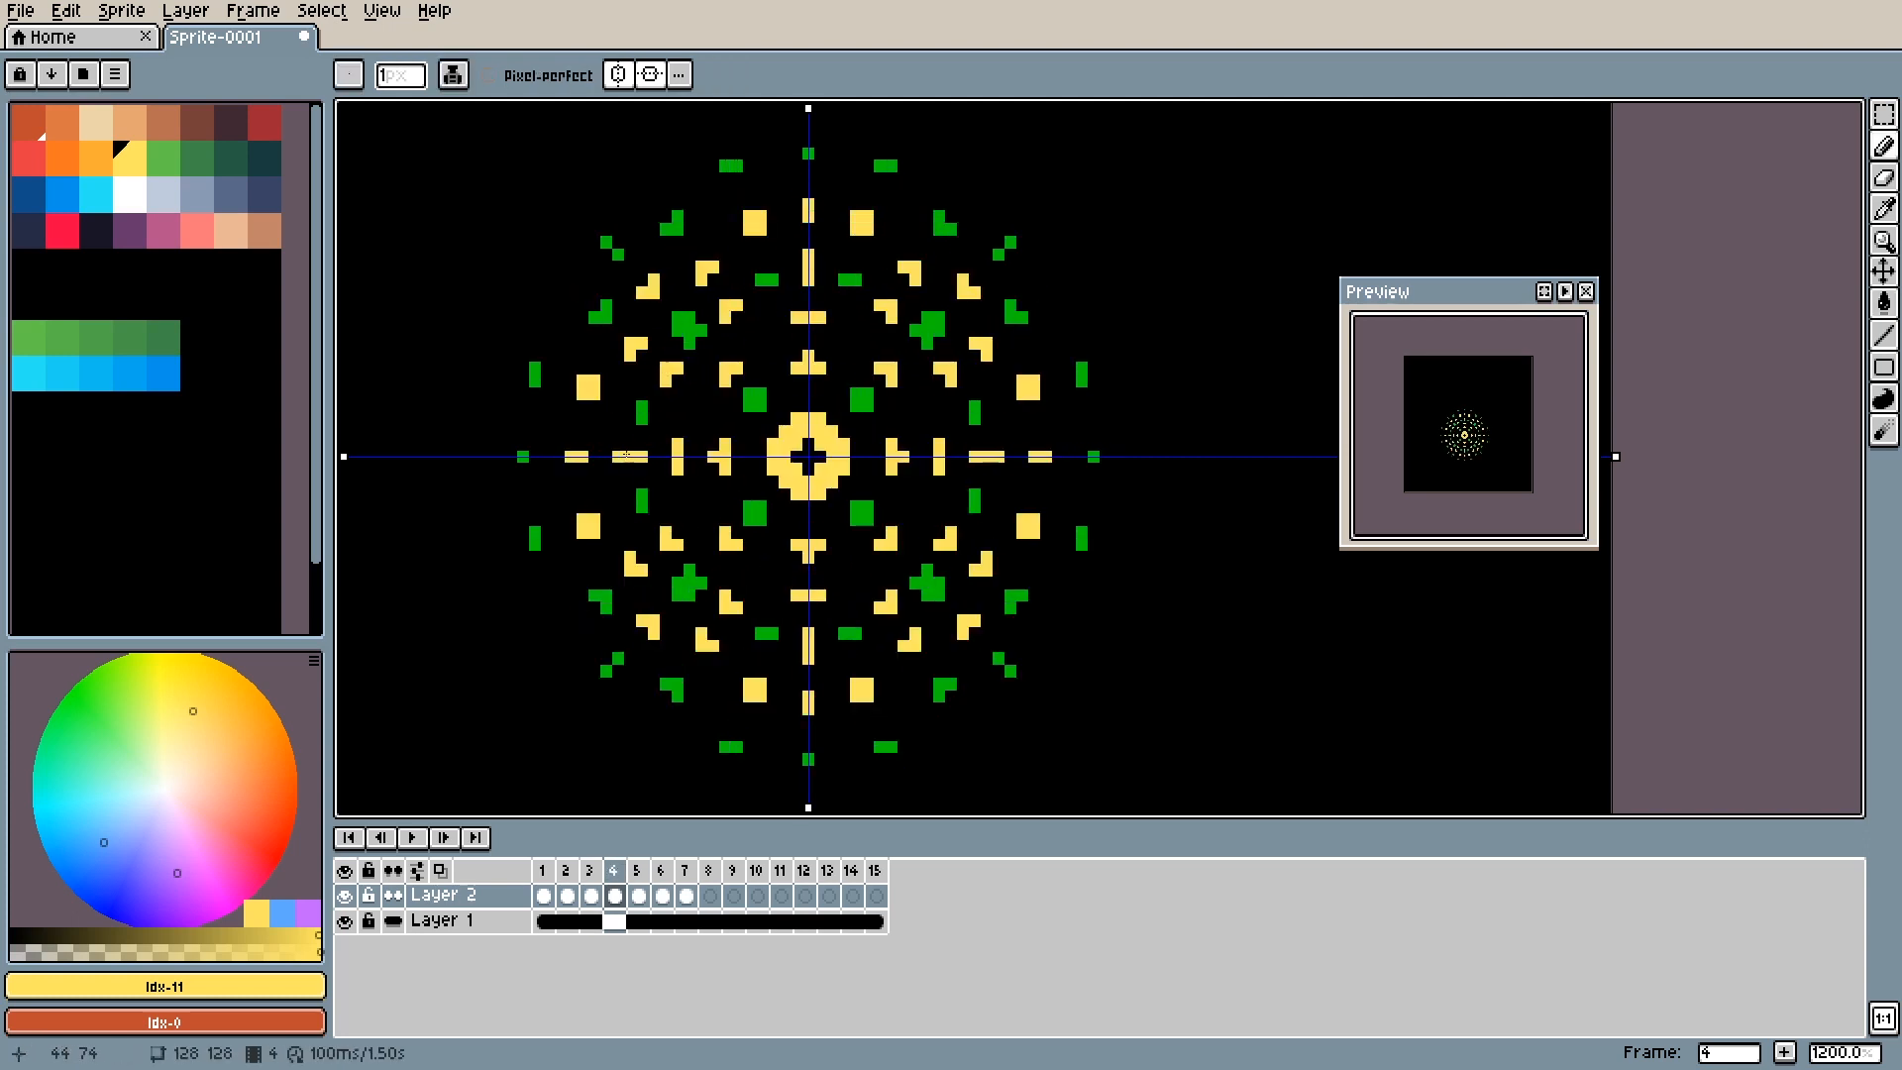
# Fill frame 5's central ring, diagonal spokes and most outer dots with yellow, leaving a few scattered dots green.
pyautogui.press('Right')
pyautogui.press('g')
pyautogui.click(784, 432)
pyautogui.click(774, 457)
pyautogui.click(725, 367)
pyautogui.click(660, 381)
pyautogui.click(682, 319)
pyautogui.click(809, 362)
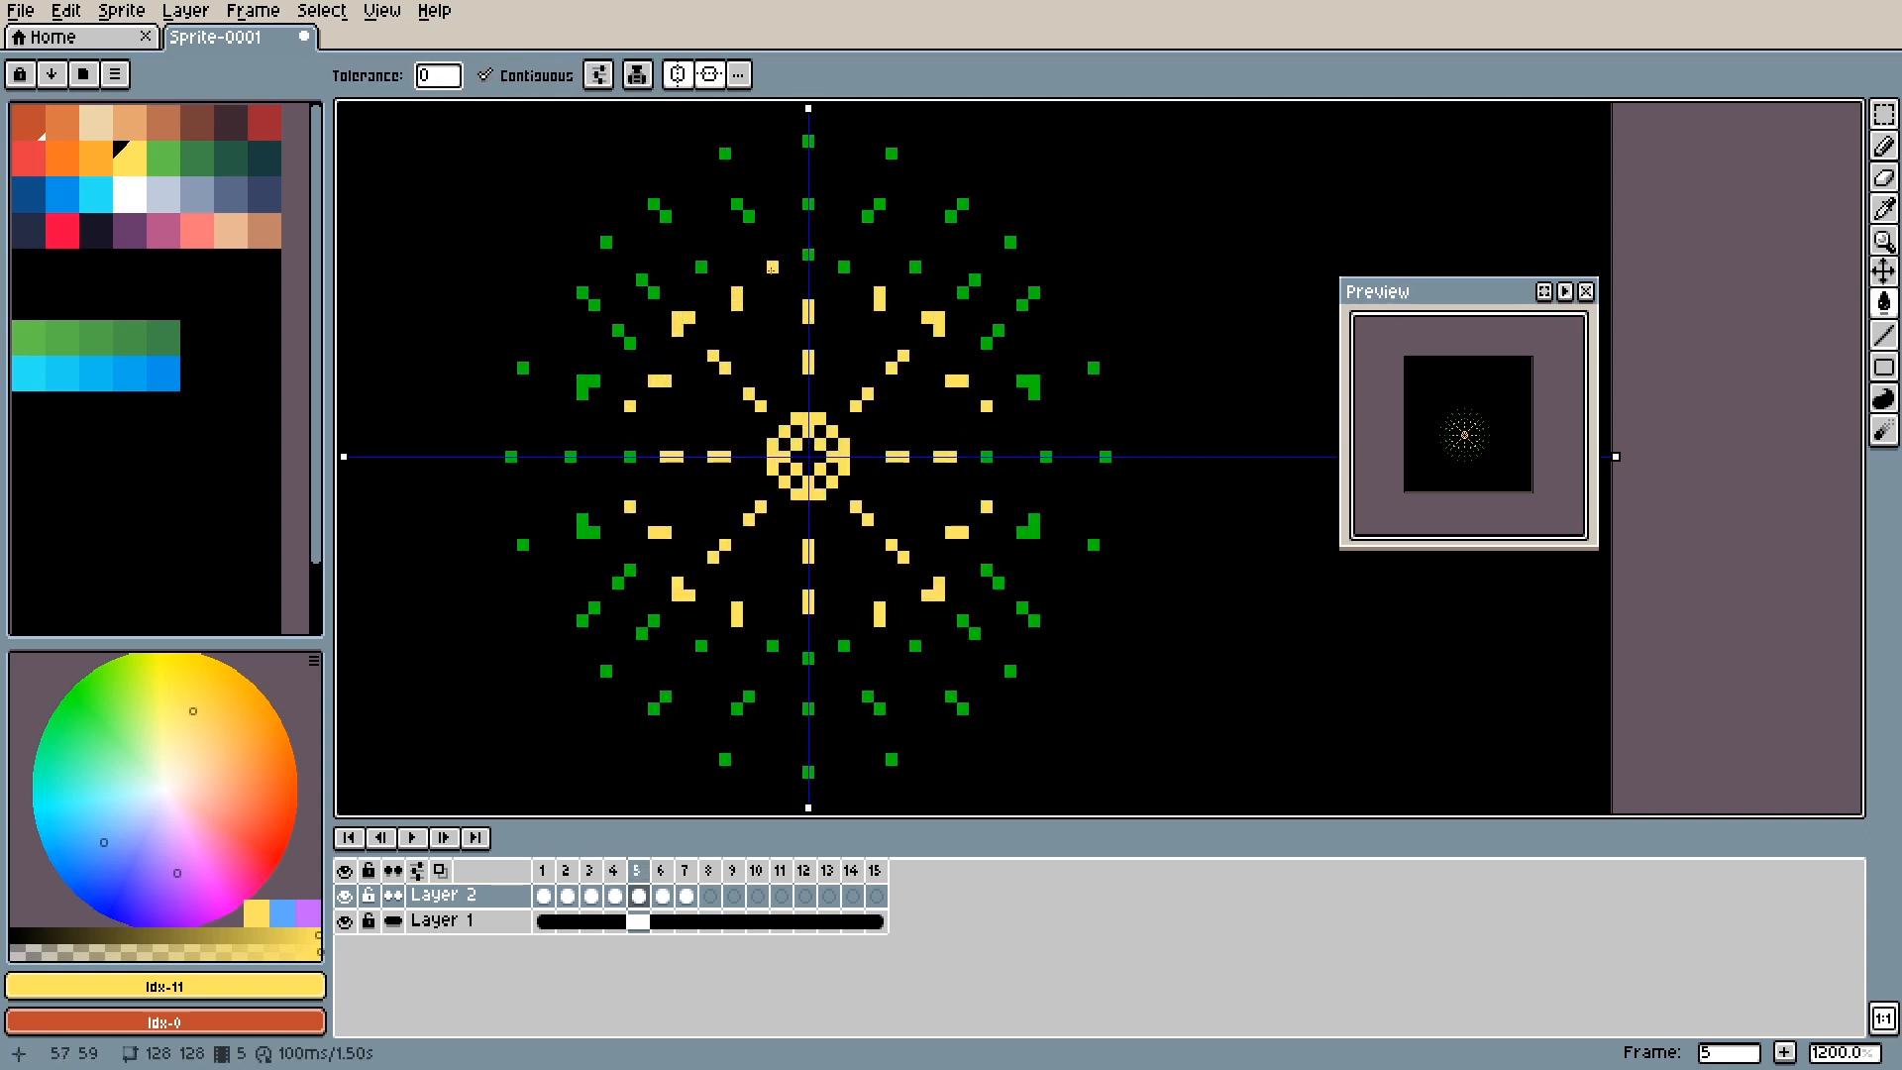
pyautogui.click(749, 216)
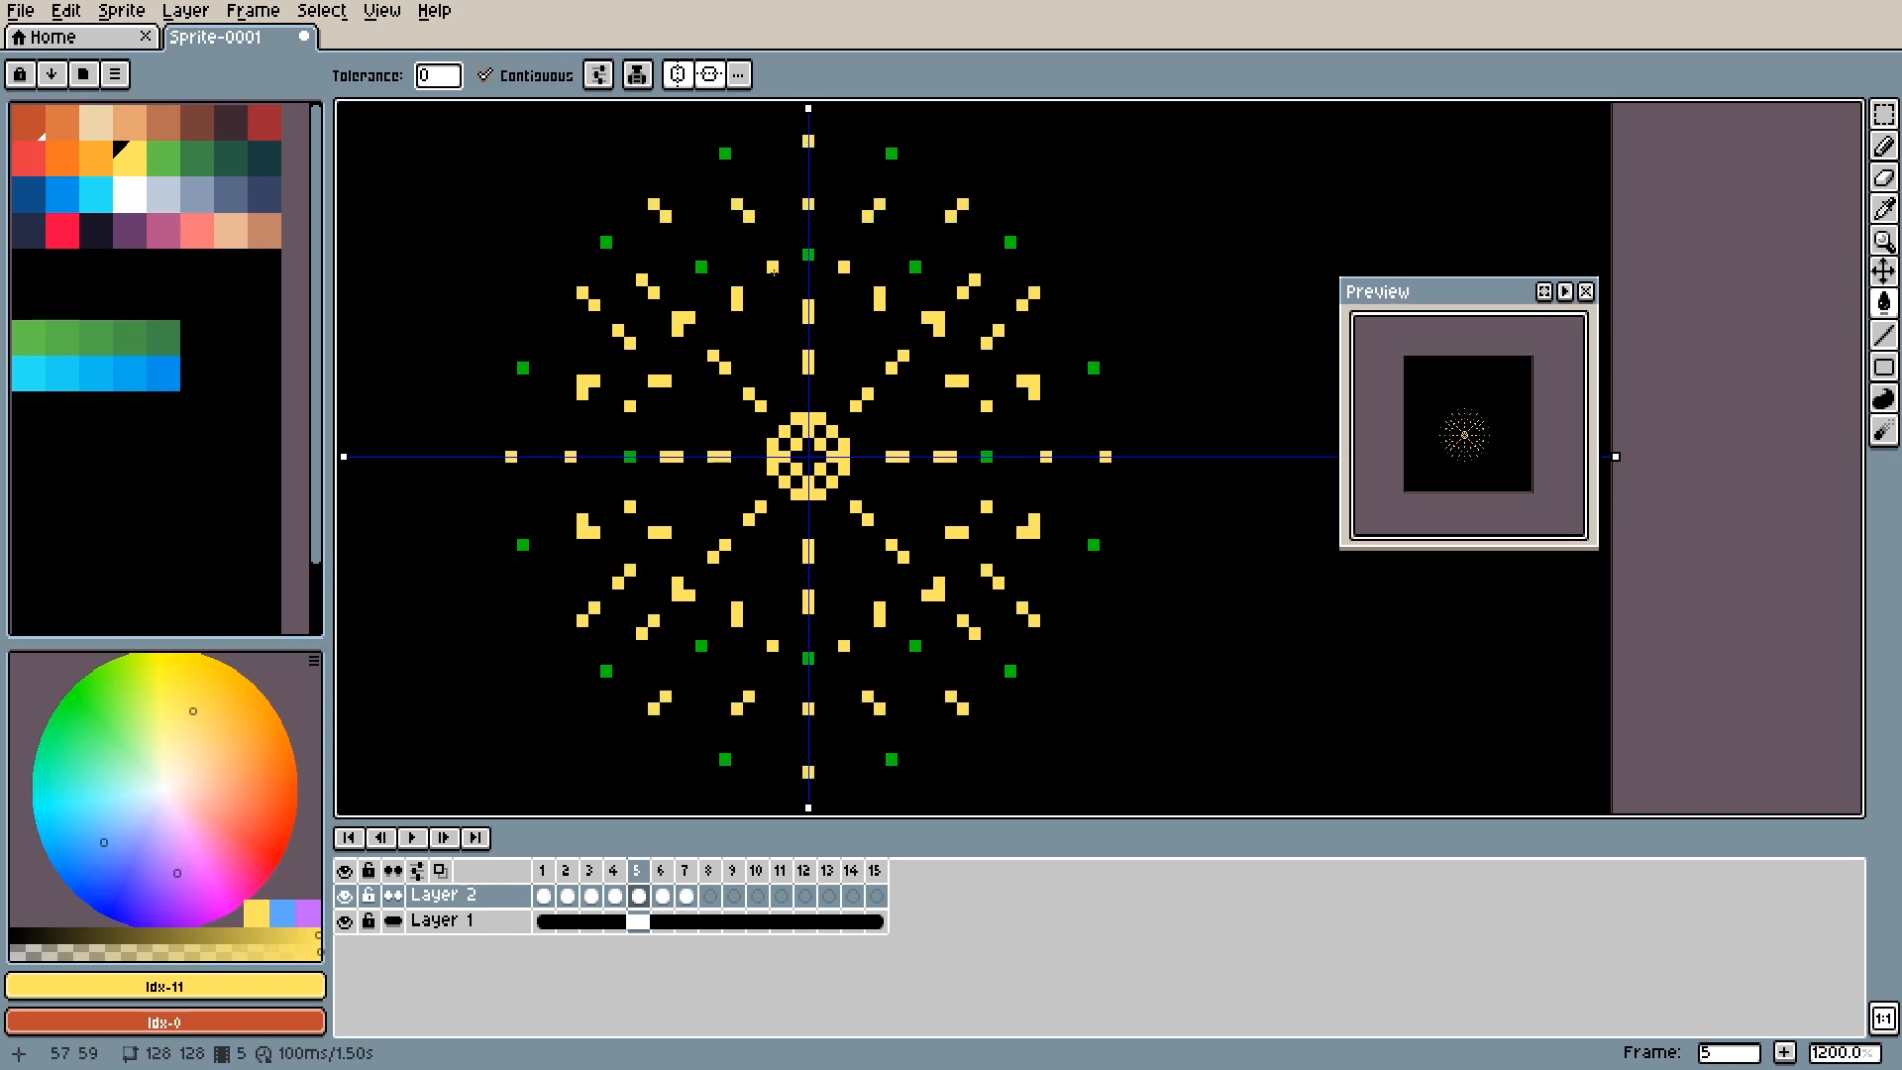
# Move the burst closer to the centre of the canvas and play back the coloured animation.
pyautogui.press('Right')
pyautogui.press('Right')
pyautogui.scroll(-7, 900, 471)
pyautogui.press('v')
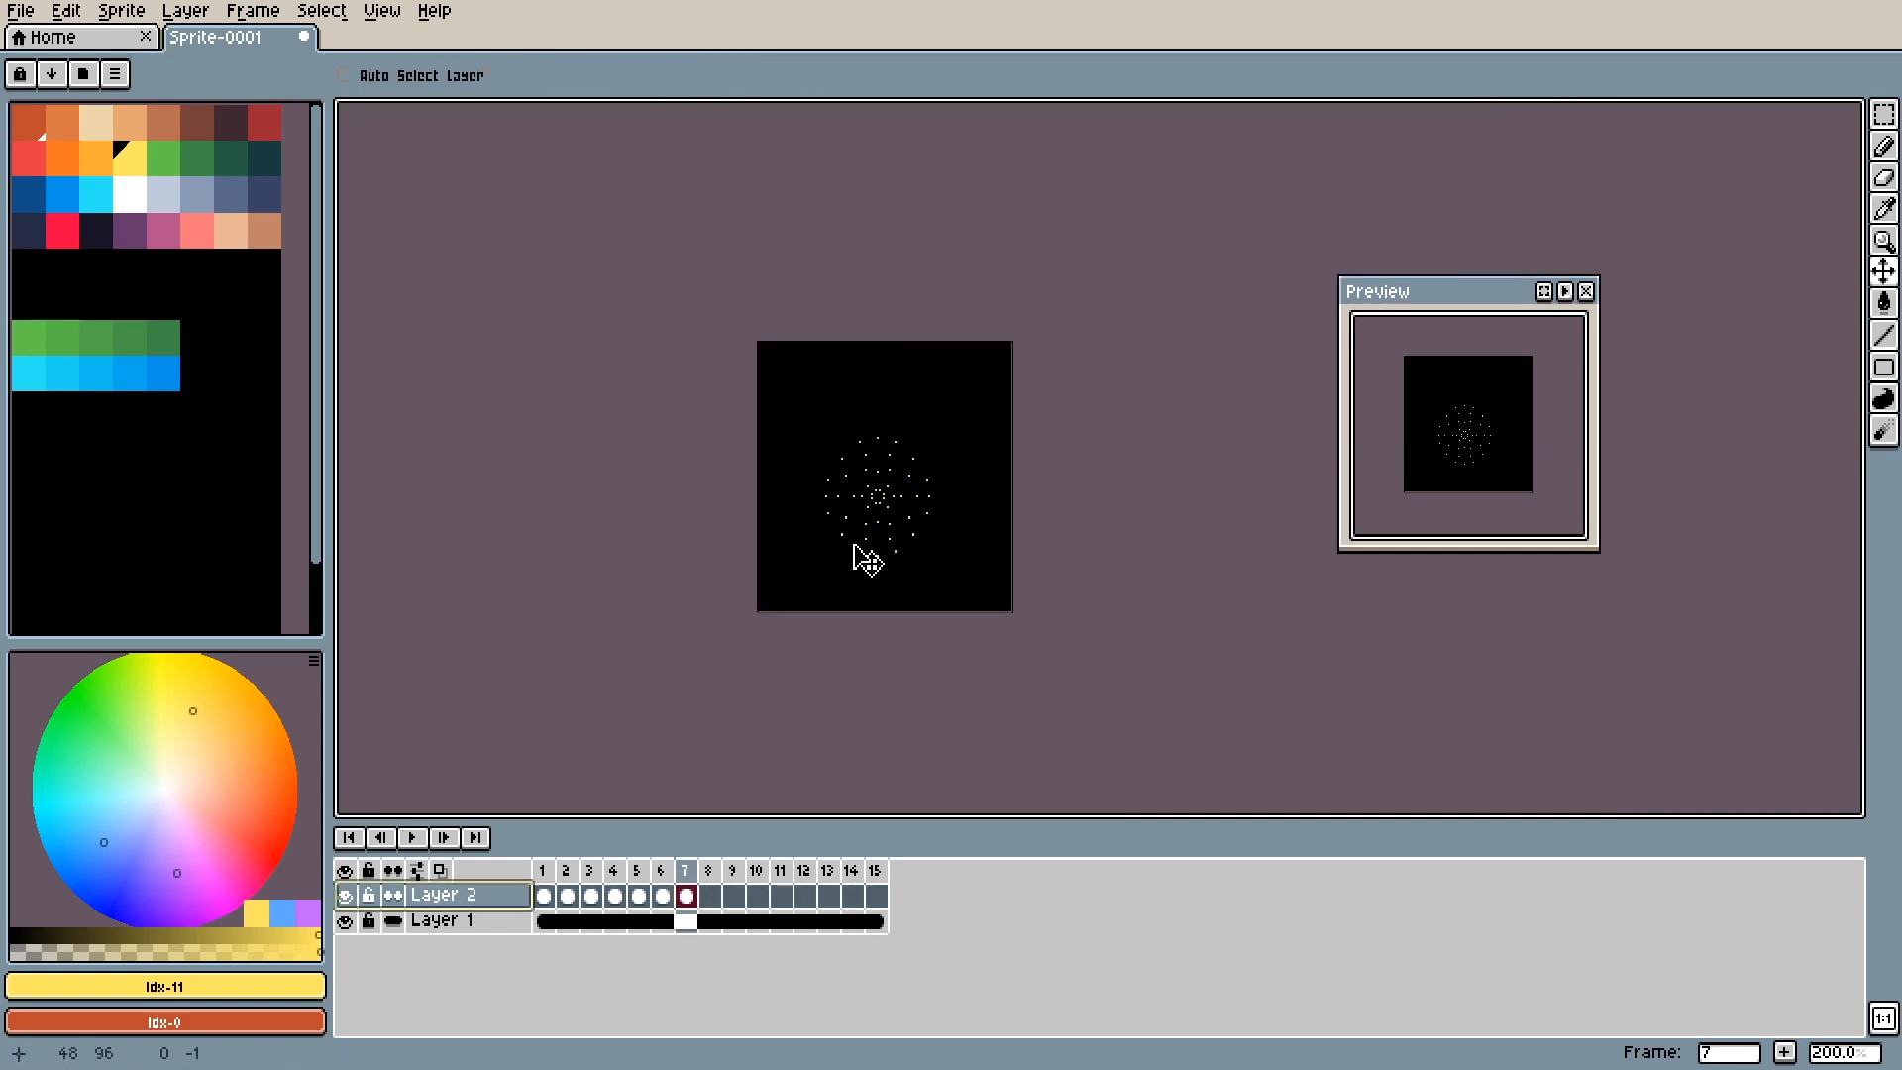
pyautogui.press('Return')
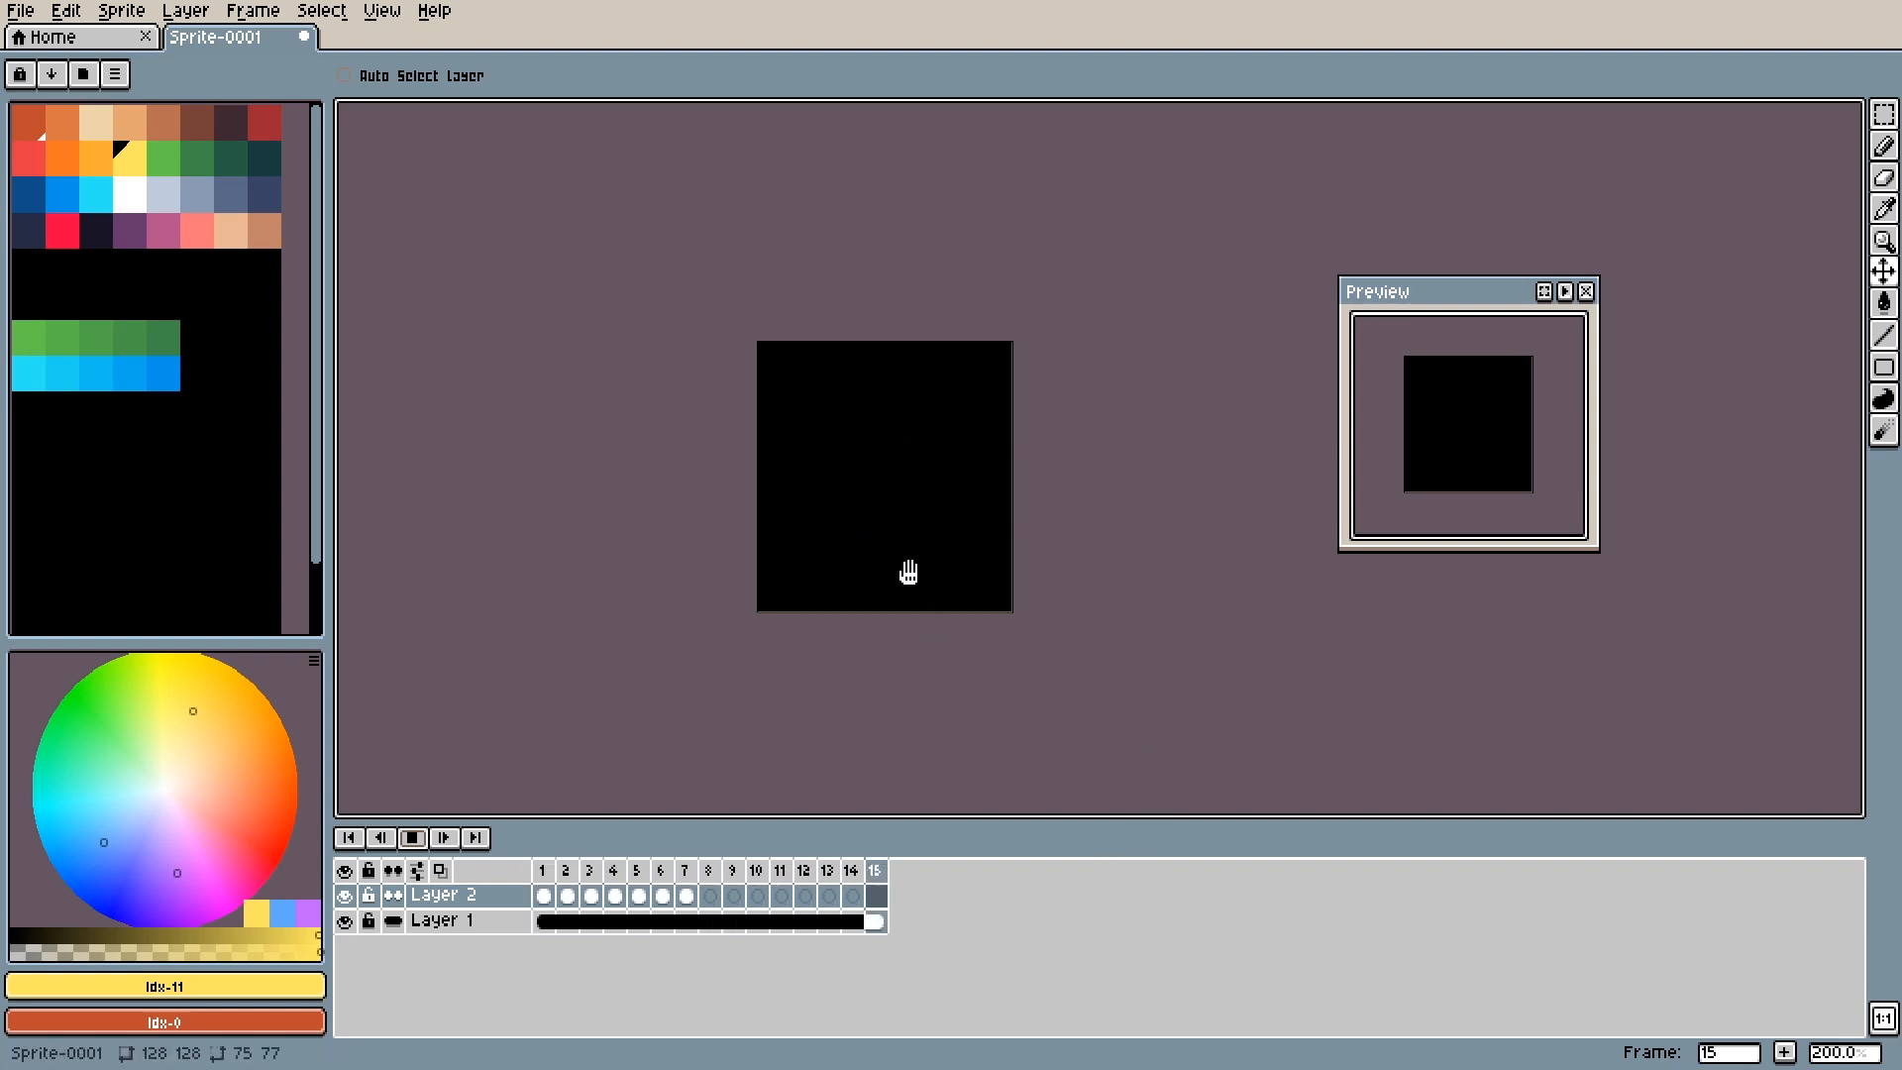
pyautogui.click(420, 842)
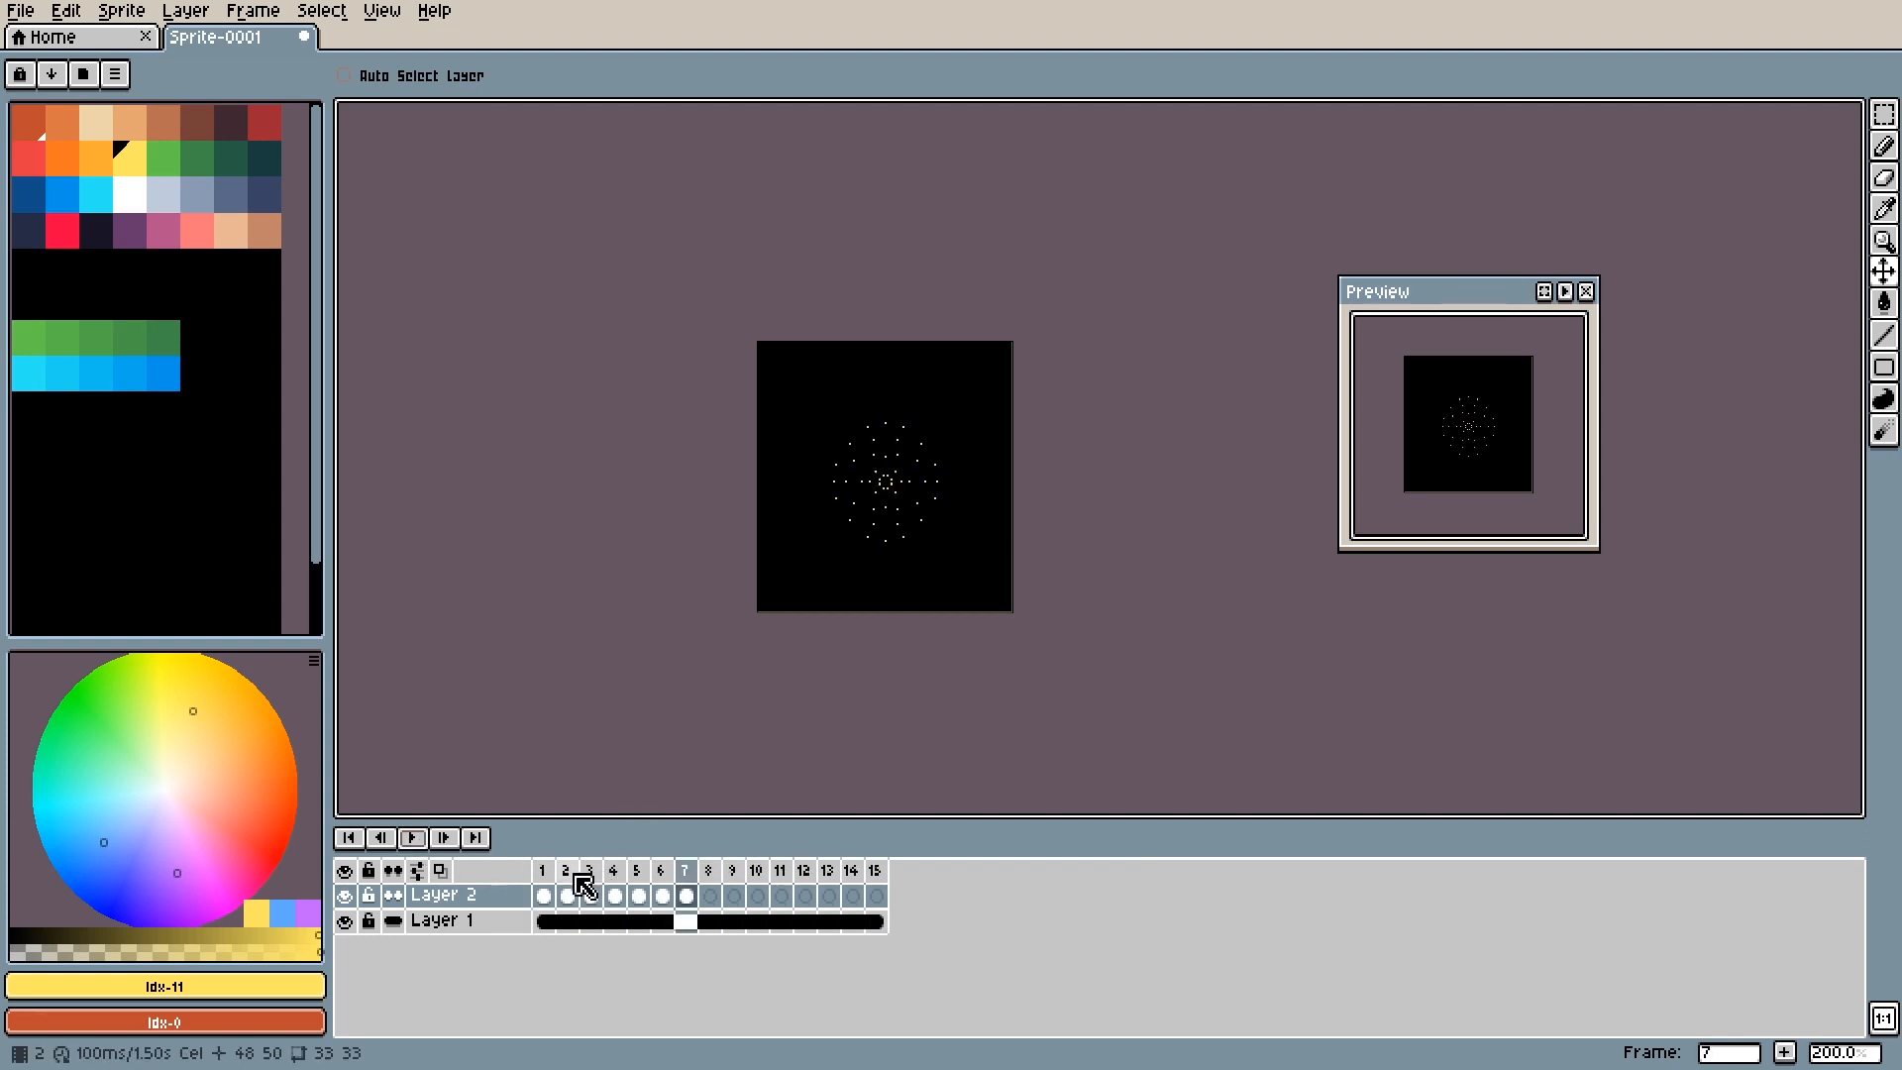
# Examine the burst's stages by stepping through frames 1 to 3, frame 4 and frames 5 to 7.
pyautogui.moveTo(543, 871); pyautogui.dragTo(591, 874)
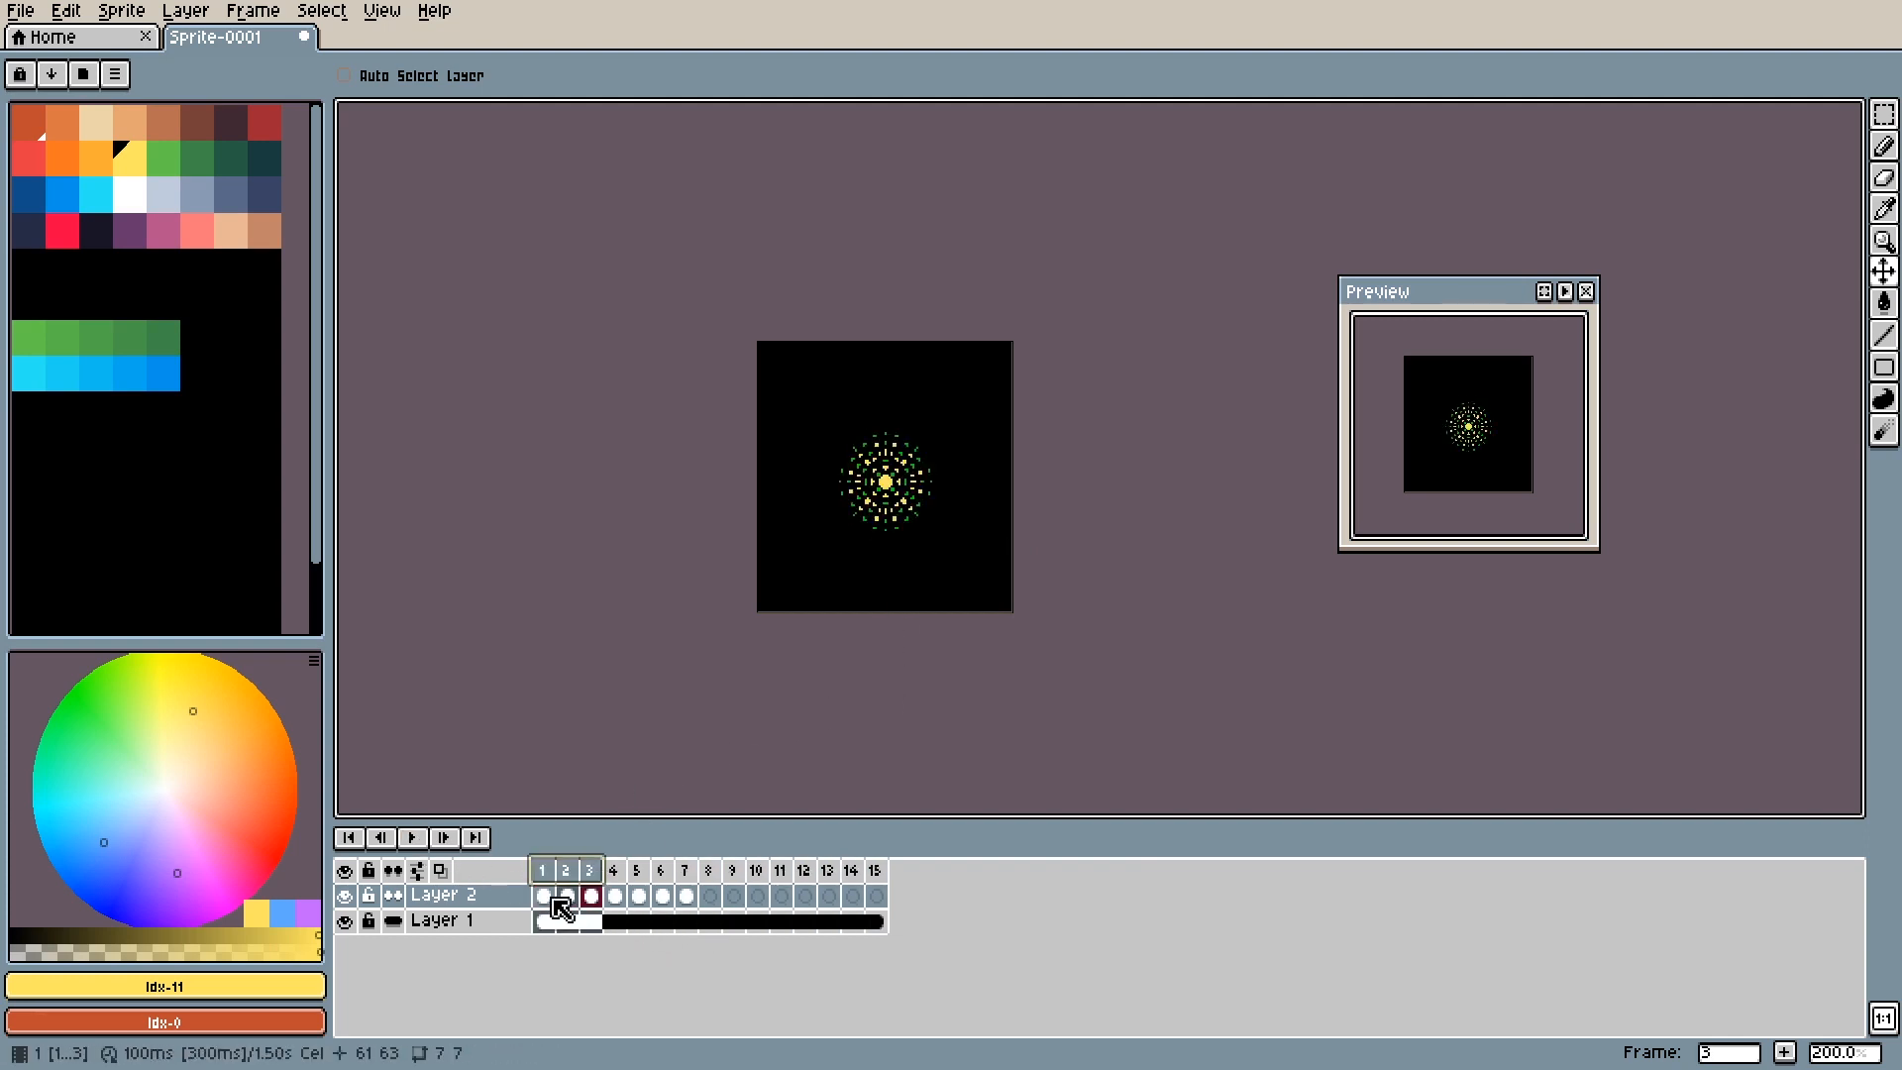
pyautogui.click(562, 898)
pyautogui.click(591, 897)
pyautogui.click(545, 896)
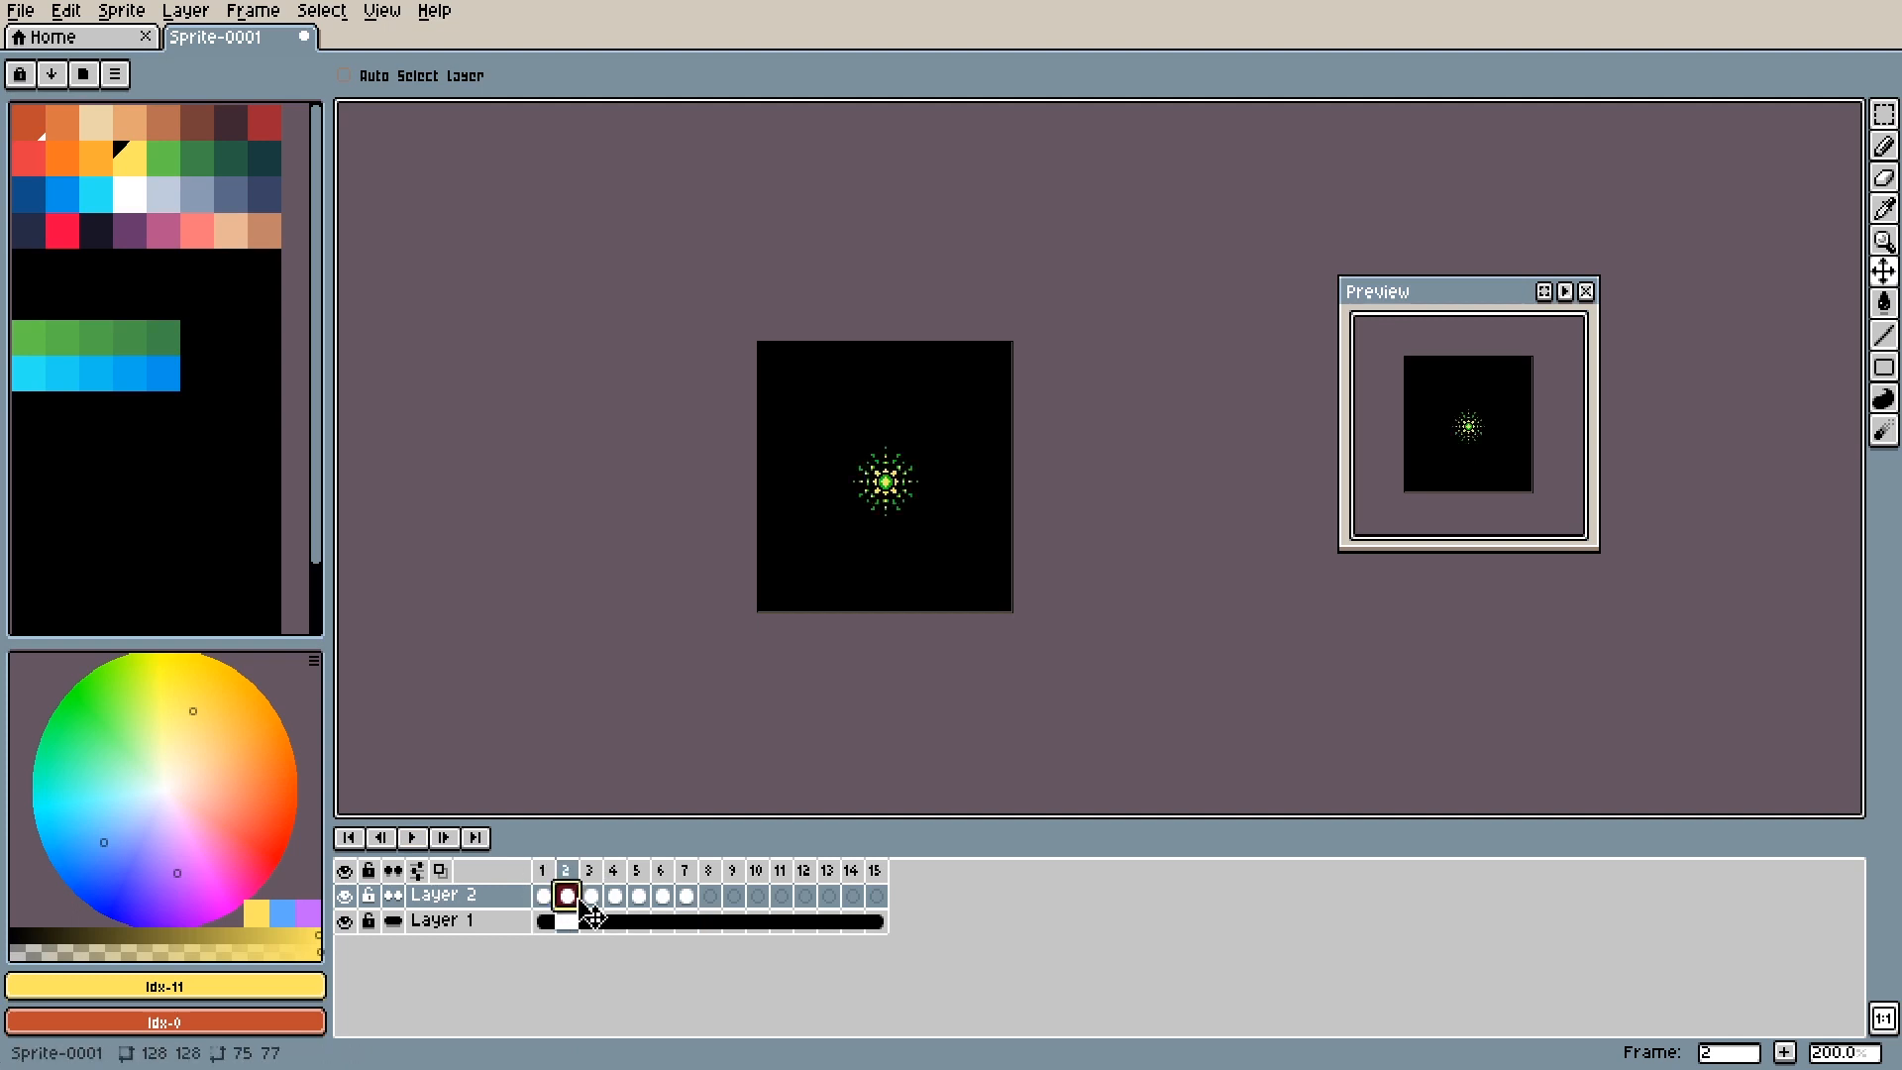
pyautogui.click(591, 898)
pyautogui.click(614, 897)
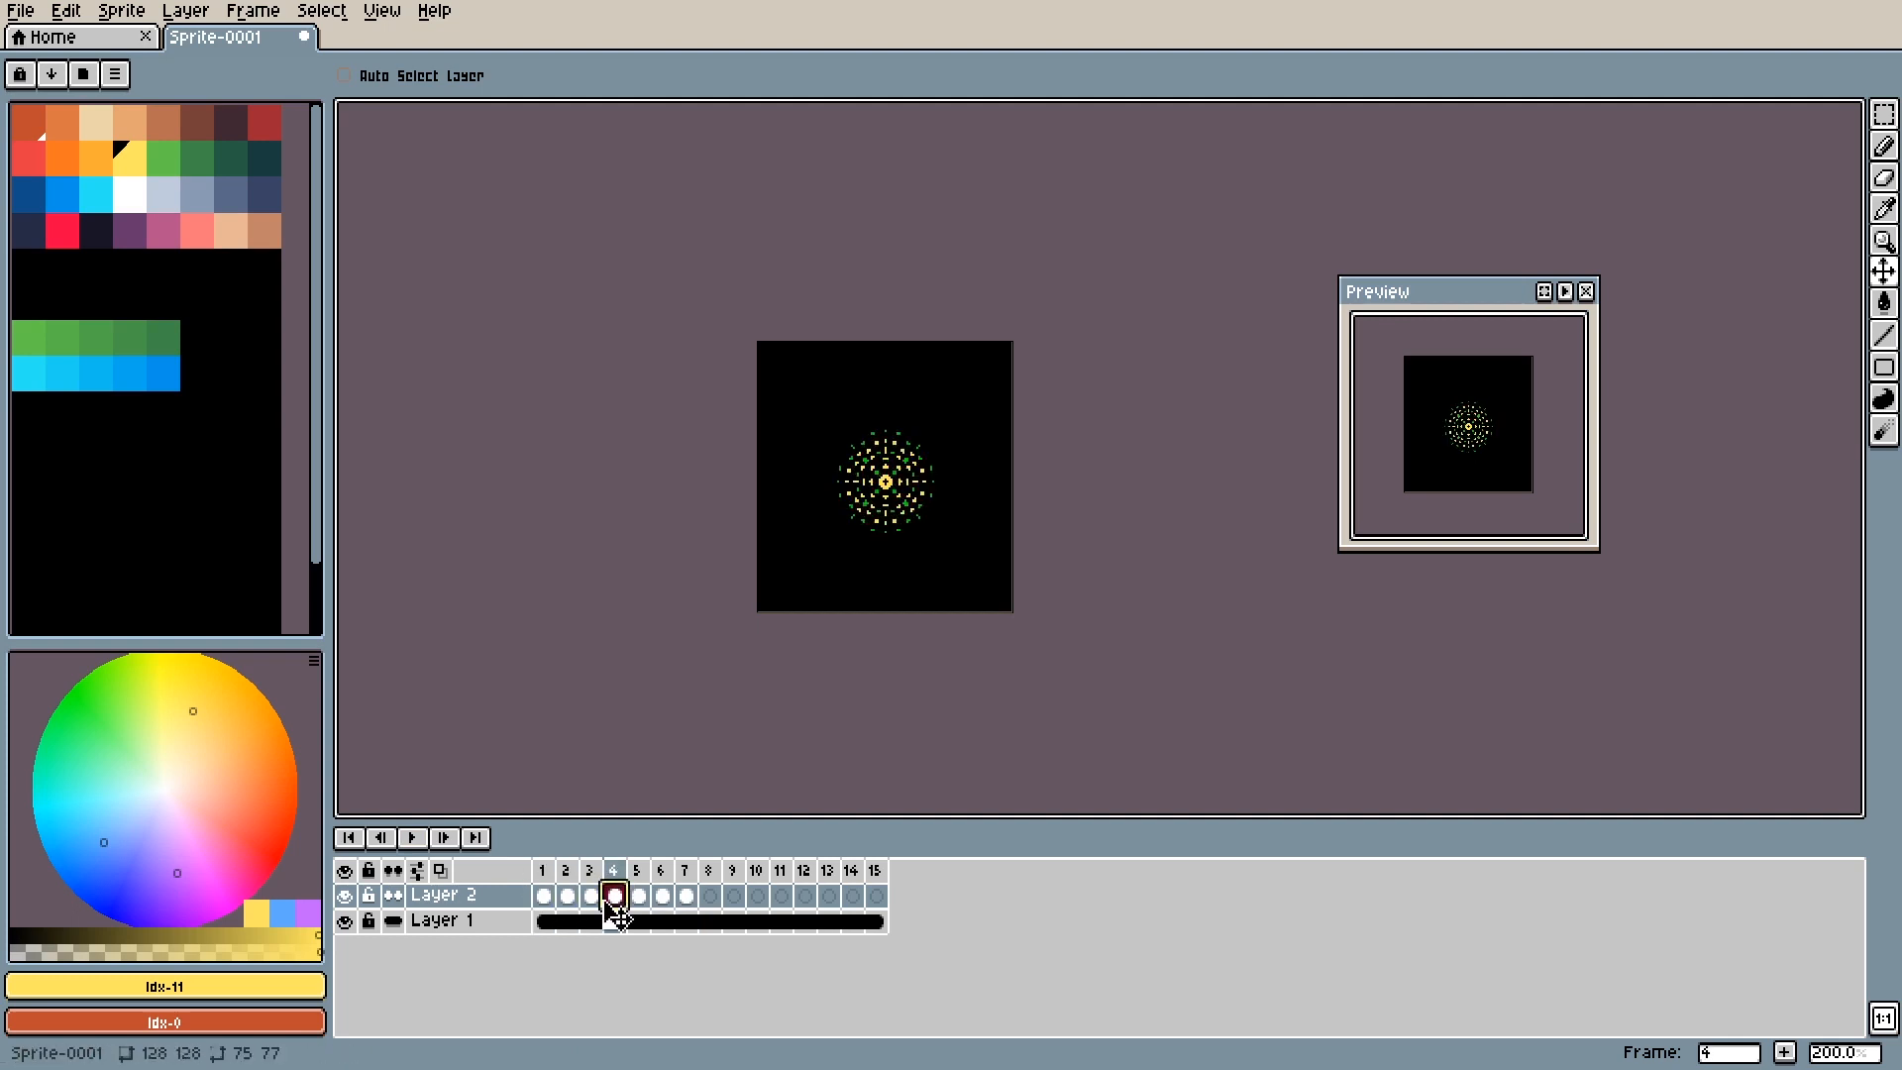
pyautogui.moveTo(637, 871); pyautogui.dragTo(672, 882)
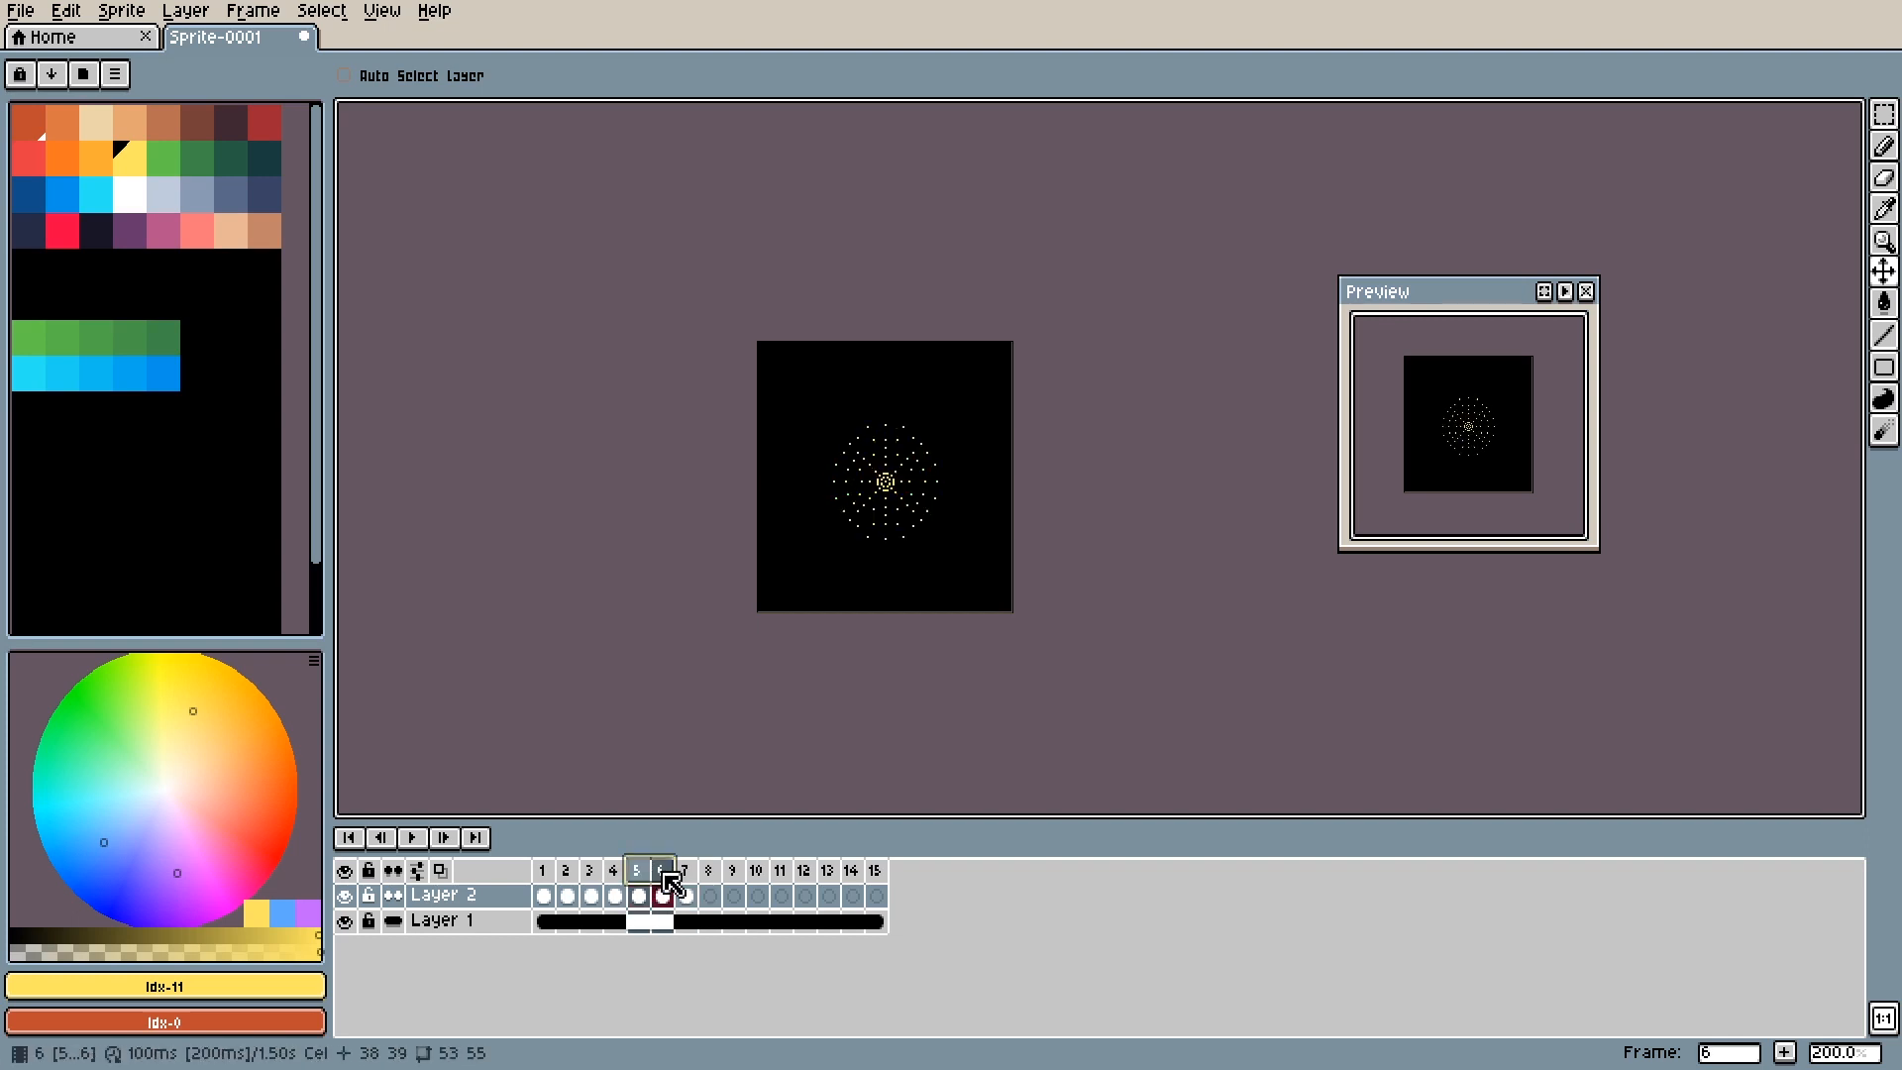
pyautogui.click(715, 872)
pyautogui.moveTo(542, 877); pyautogui.dragTo(598, 880)
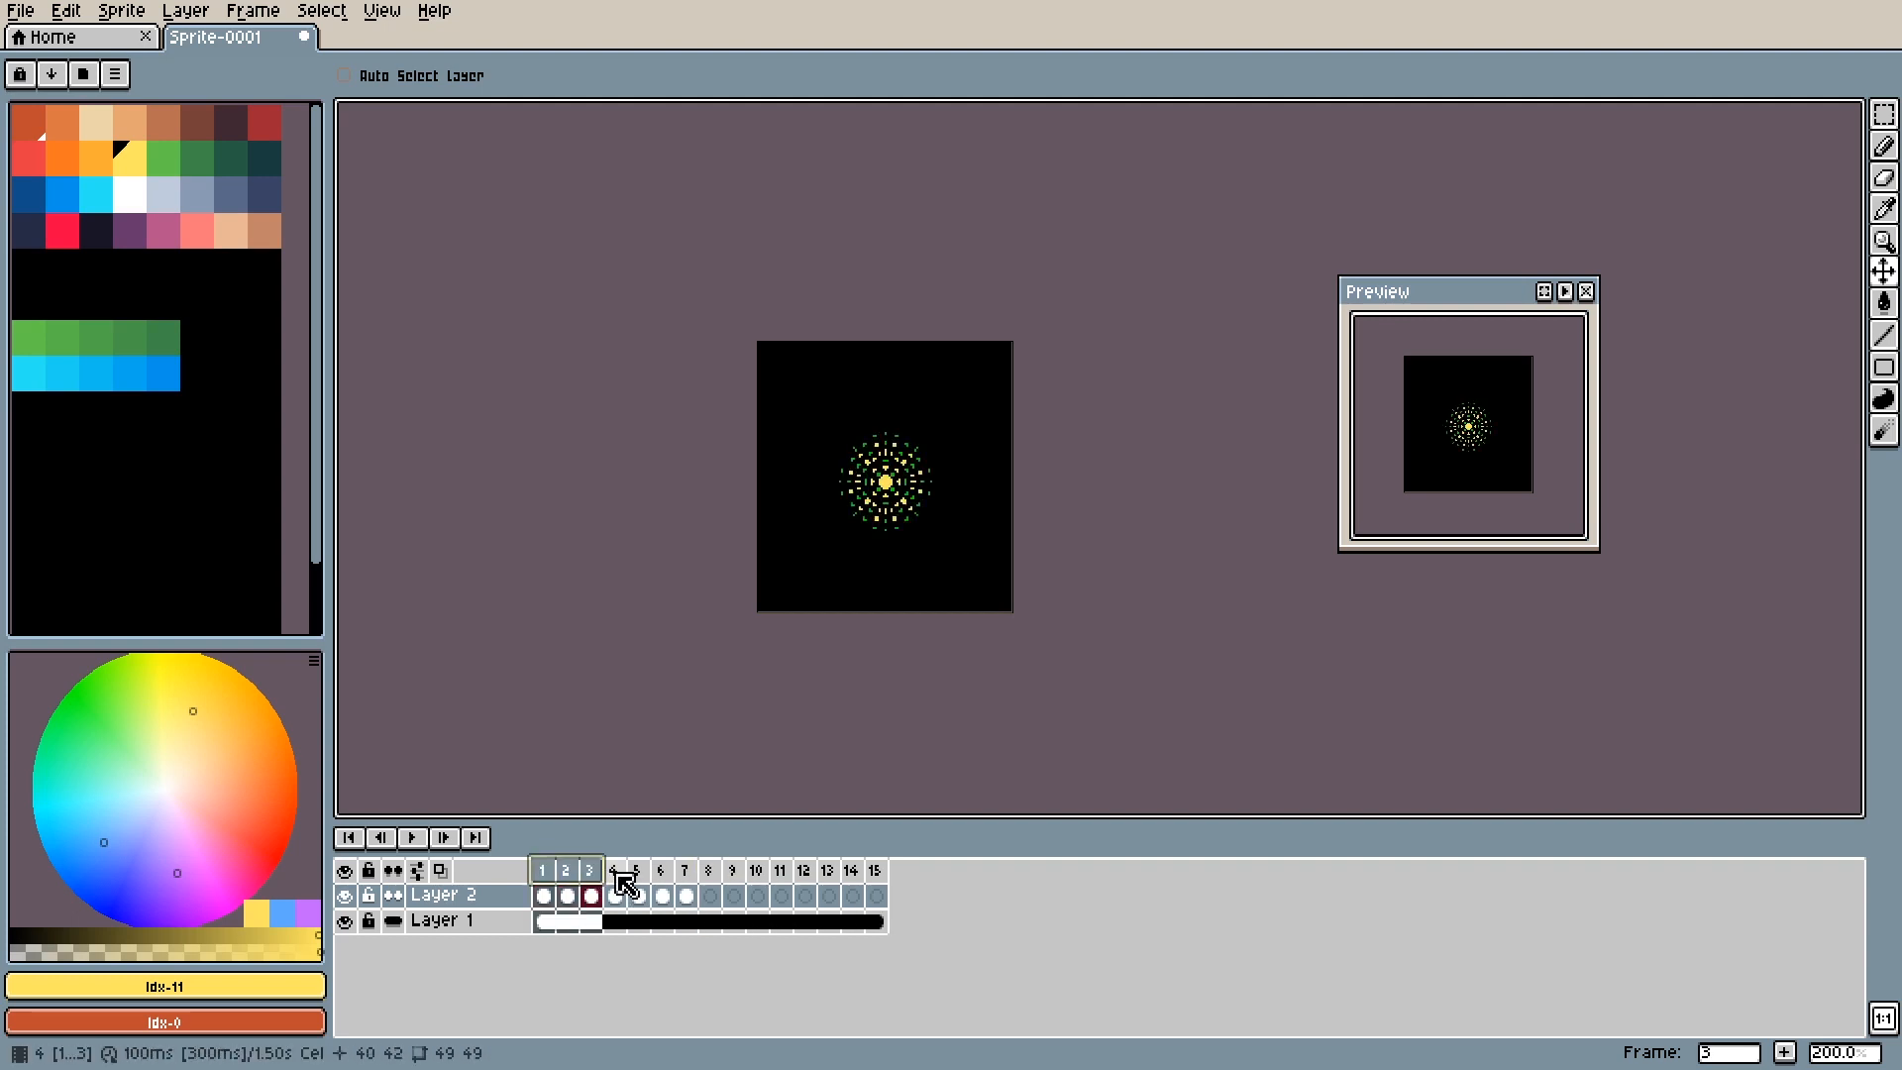
pyautogui.click(616, 876)
pyautogui.moveTo(644, 873); pyautogui.dragTo(672, 876)
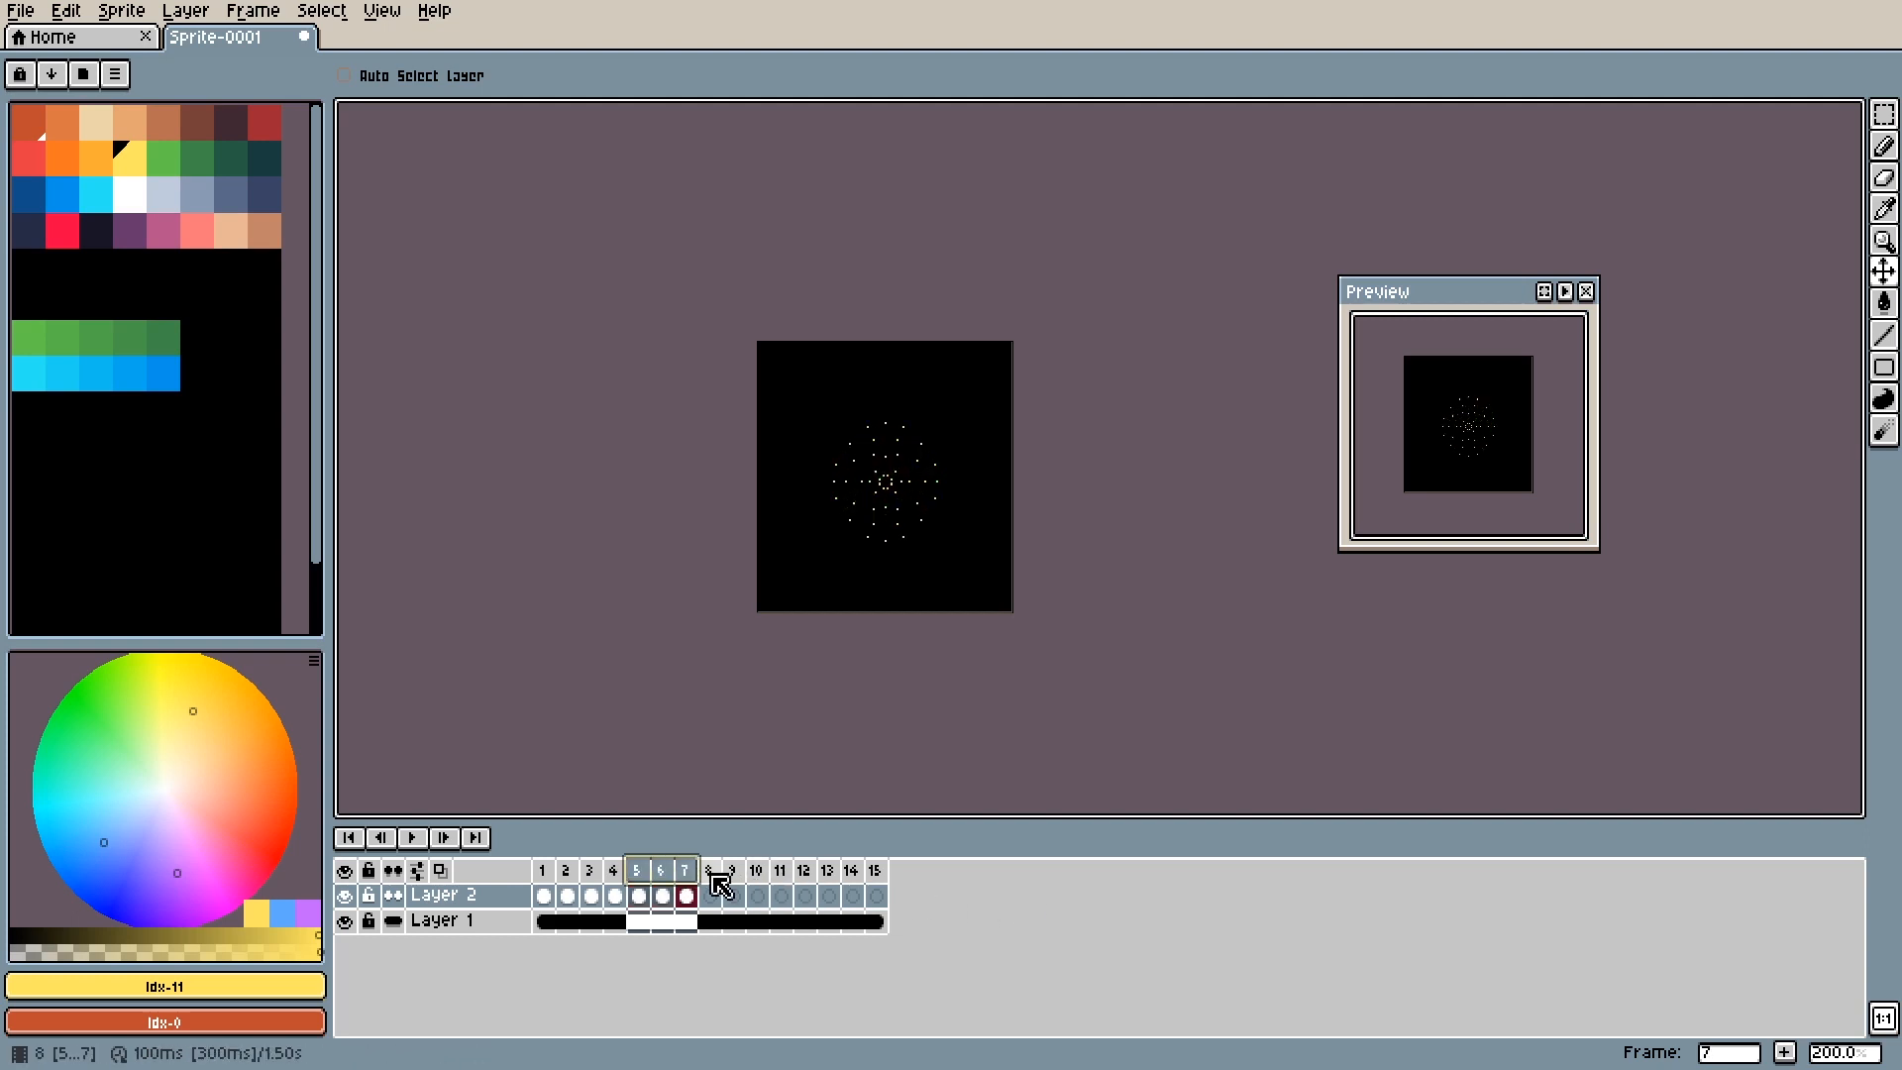
# Play back the animation again at 400% zoom.
pyautogui.click(412, 838)
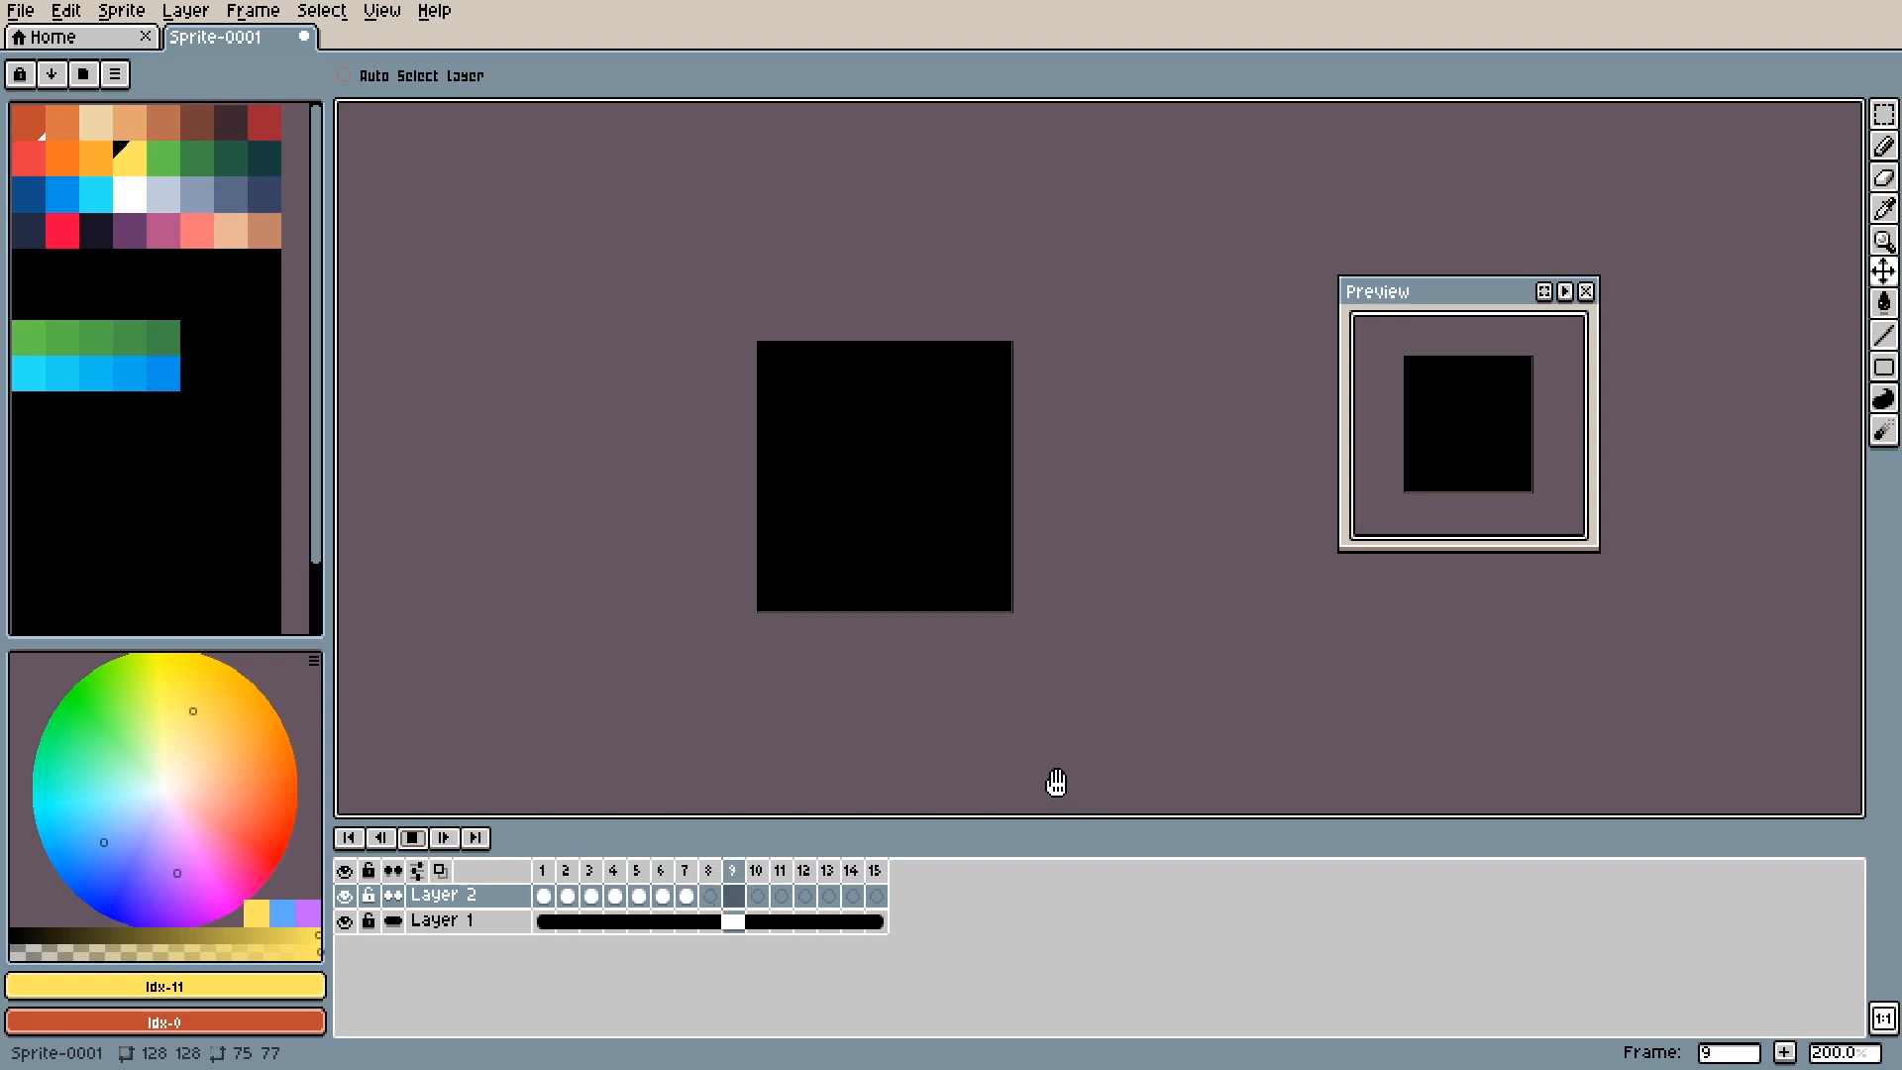
pyautogui.hotkey('shift', 'm')
pyautogui.press('3')
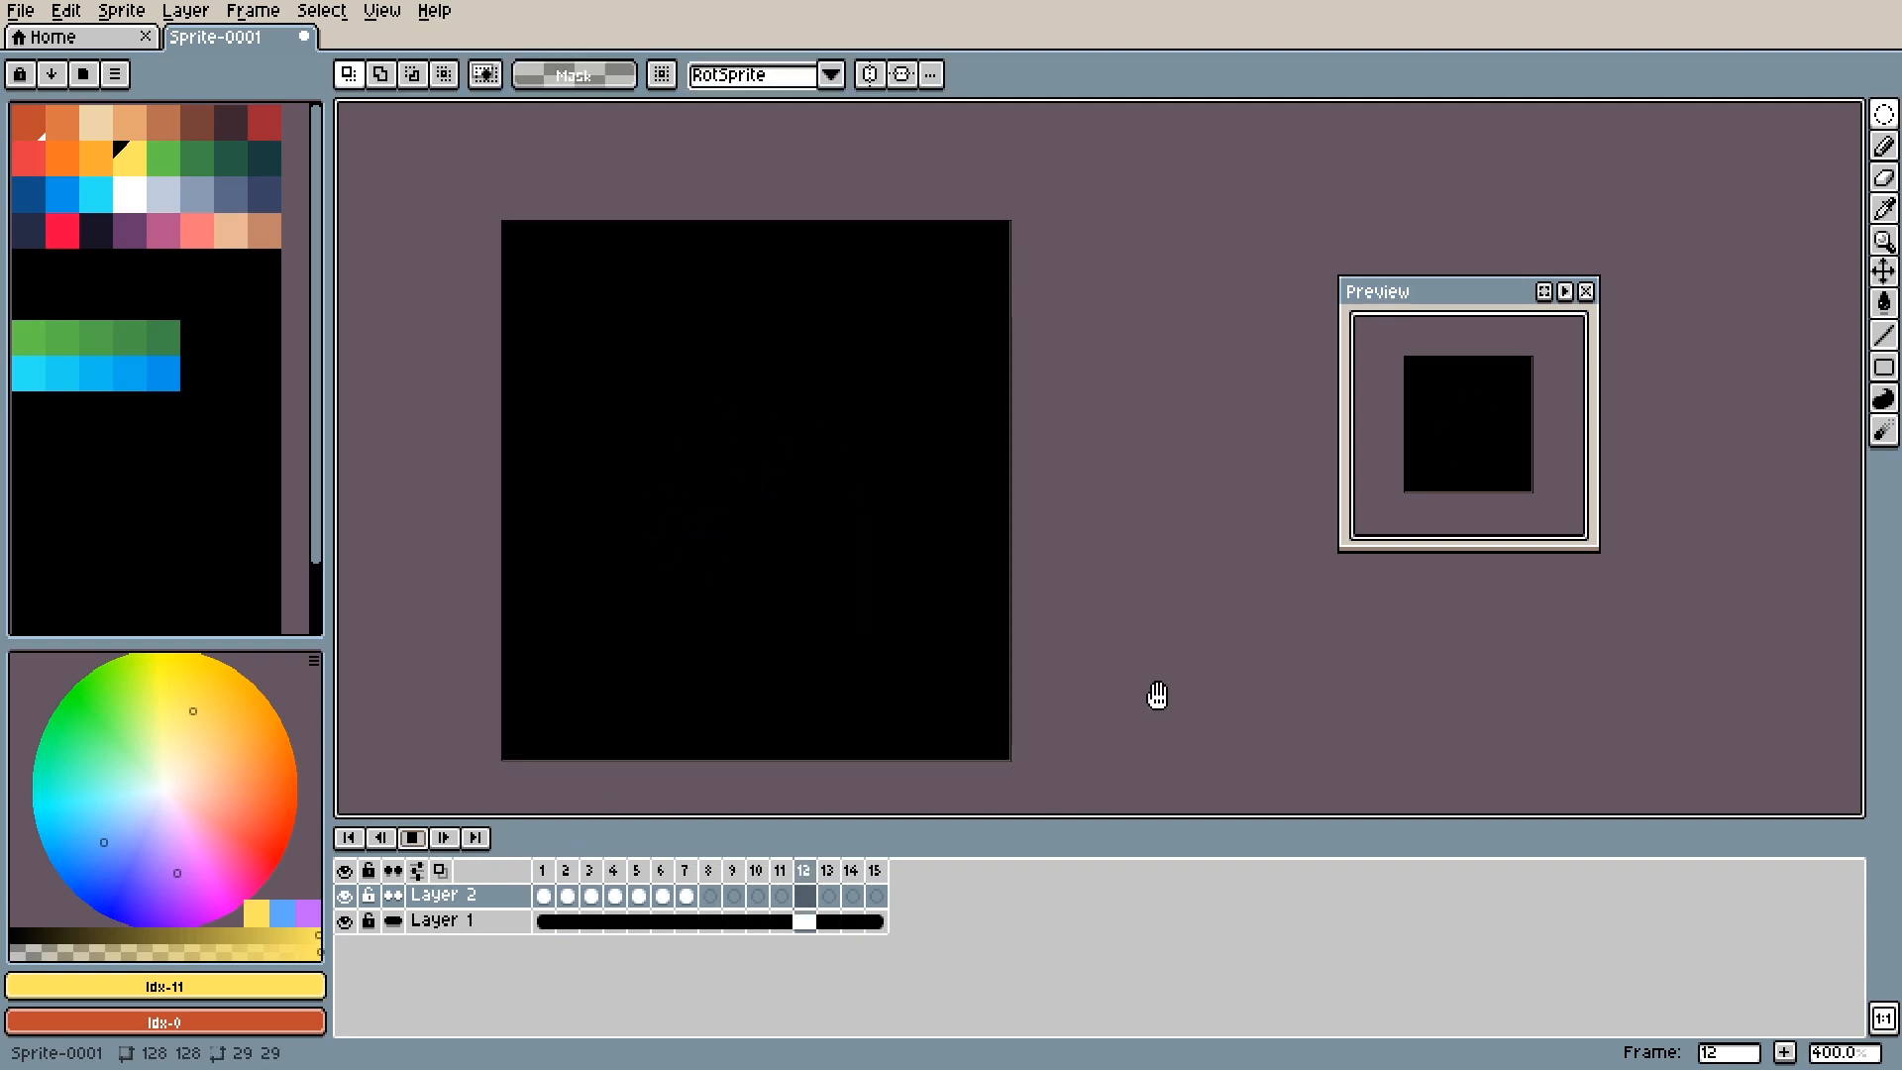